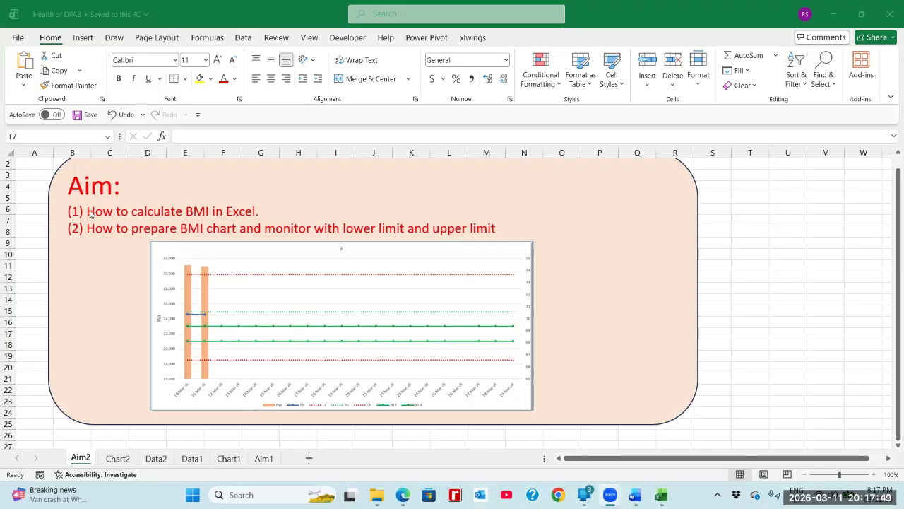
# Highlight the first aim, on calculating BMI in Excel, in the Aim2 sheet's text box
pyautogui.moveTo(87, 212); pyautogui.dragTo(258, 215)
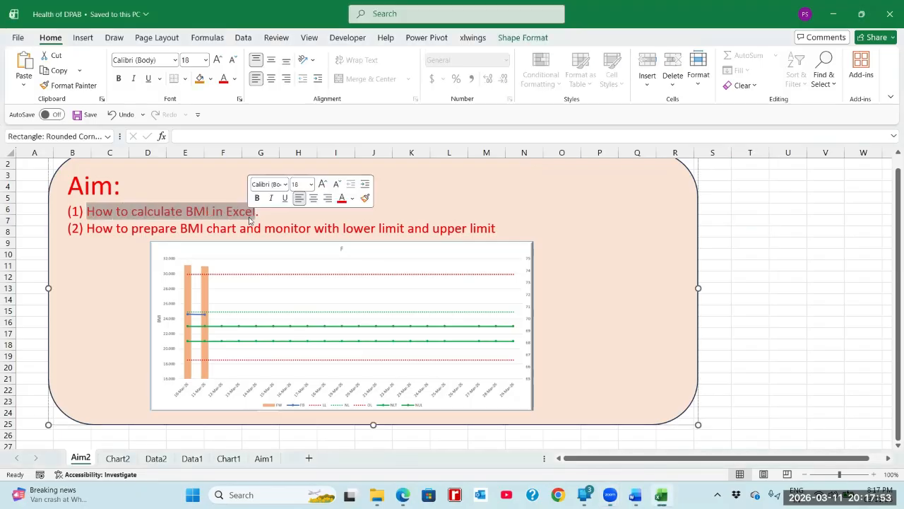
pyautogui.click(272, 221)
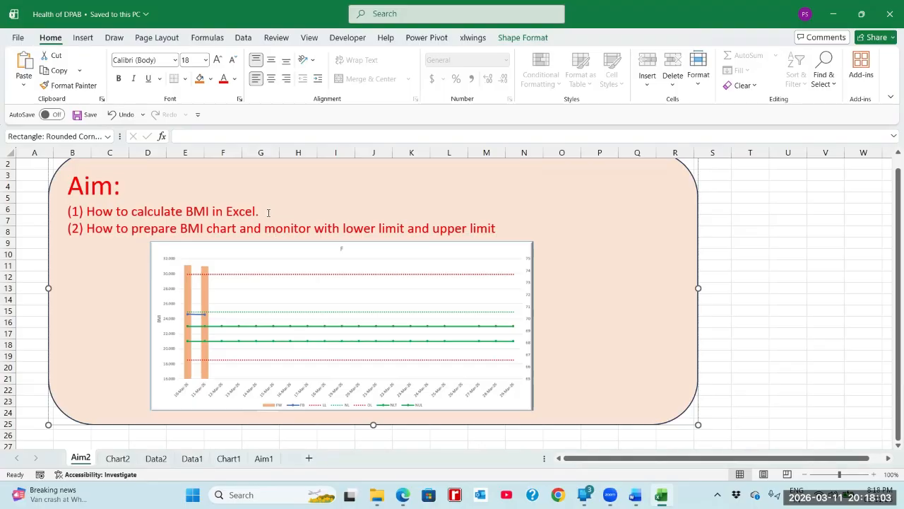
pyautogui.moveTo(205, 210); pyautogui.dragTo(196, 211)
pyautogui.click(209, 211)
# Switch to the BMI document in Word and review the BMI formula and the listed Excel skills
pyautogui.moveTo(635, 495)
pyautogui.click(647, 453)
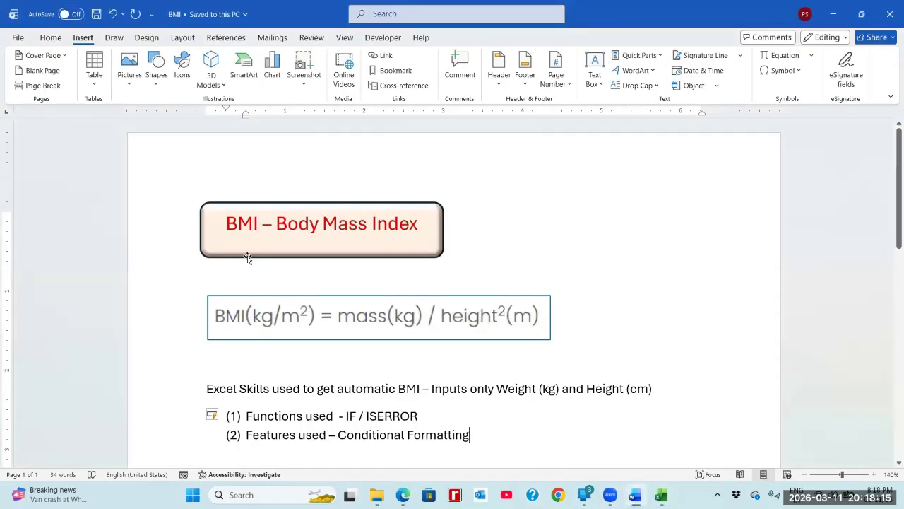
pyautogui.scroll(-1, 247, 258)
pyautogui.click(239, 288)
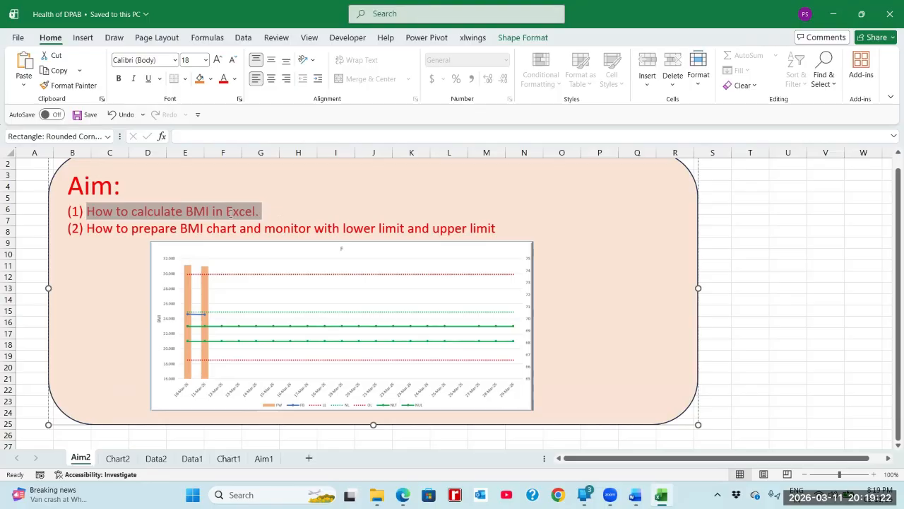
# Return to Excel's Aim2 sheet, highlight the second aim about the BMI chart and limits, and select the chart picture
pyautogui.click(258, 211)
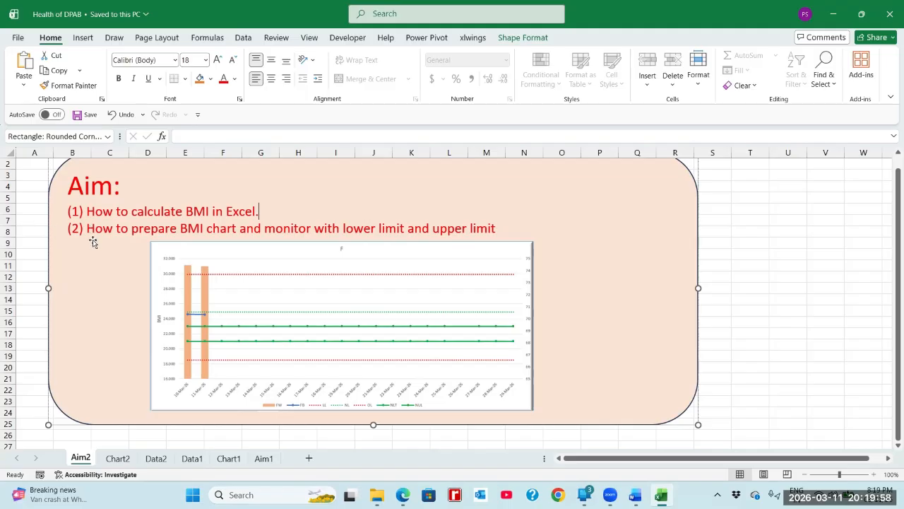
pyautogui.moveTo(87, 229); pyautogui.dragTo(495, 233)
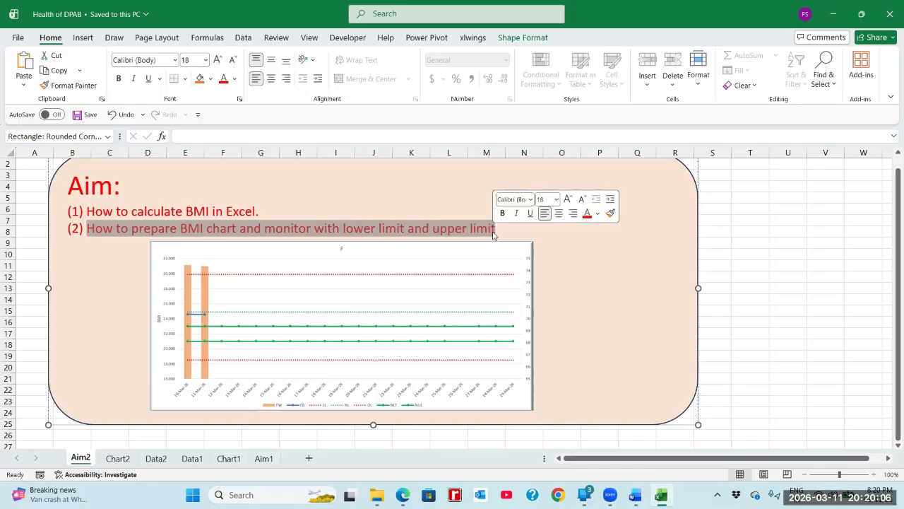
pyautogui.press('Escape')
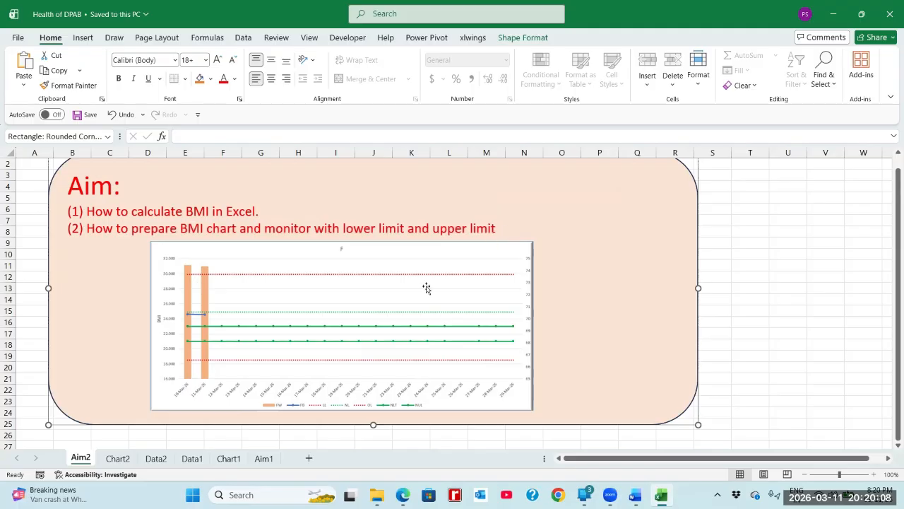
pyautogui.click(286, 272)
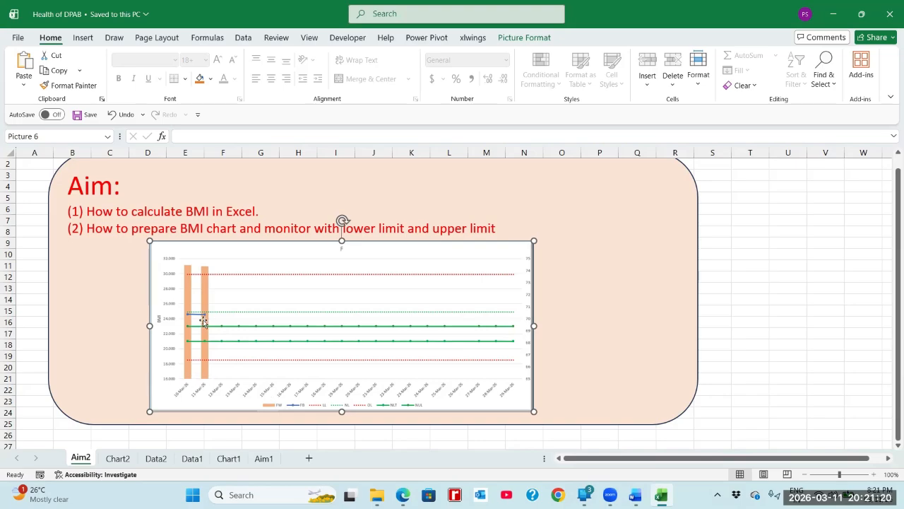
# Open the Data1 sheet and review the name and height table for F, M, S and D
pyautogui.click(198, 460)
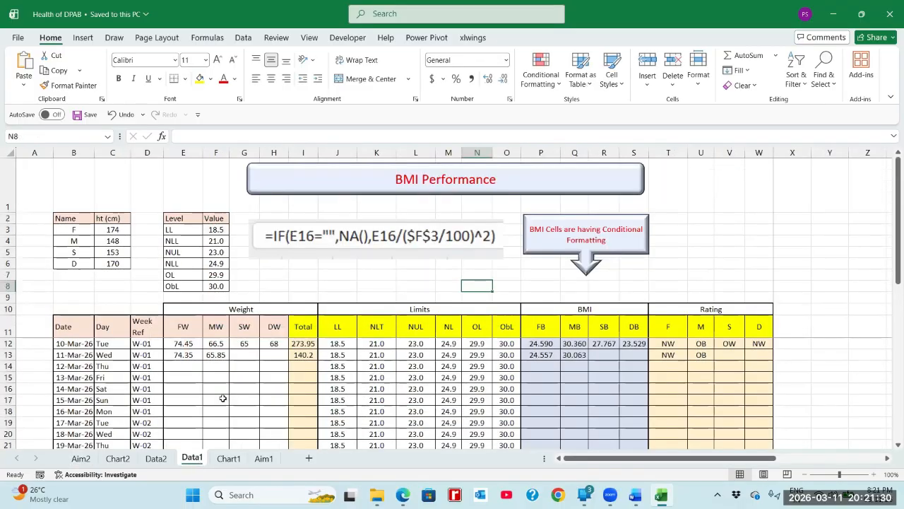
pyautogui.moveTo(77, 220); pyautogui.dragTo(113, 262)
pyautogui.click(78, 229)
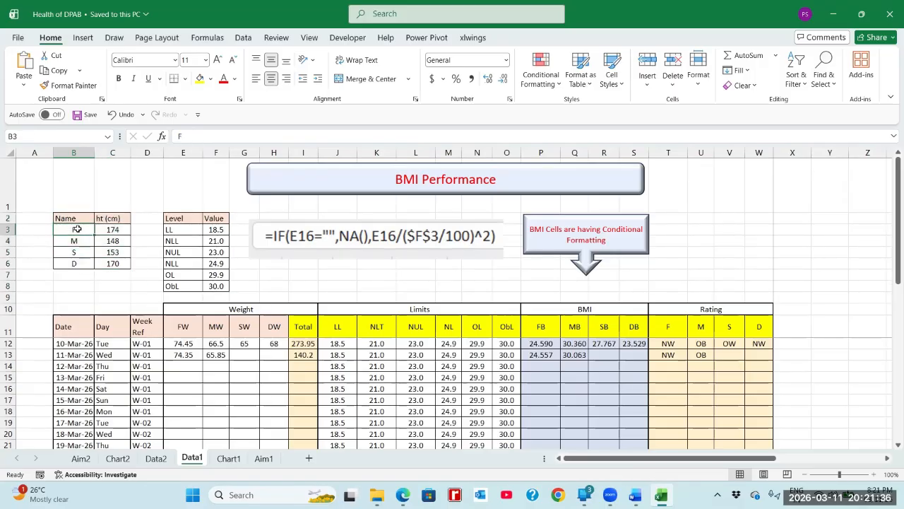
pyautogui.click(104, 232)
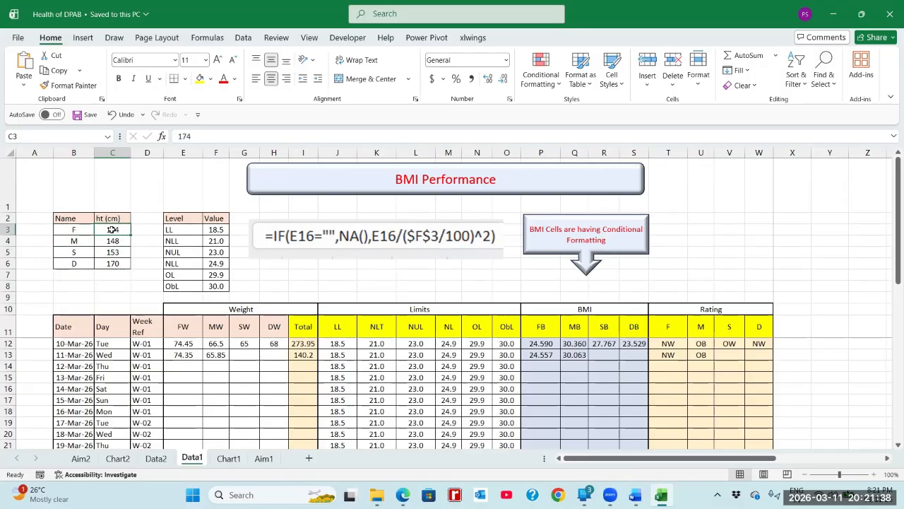
pyautogui.click(110, 219)
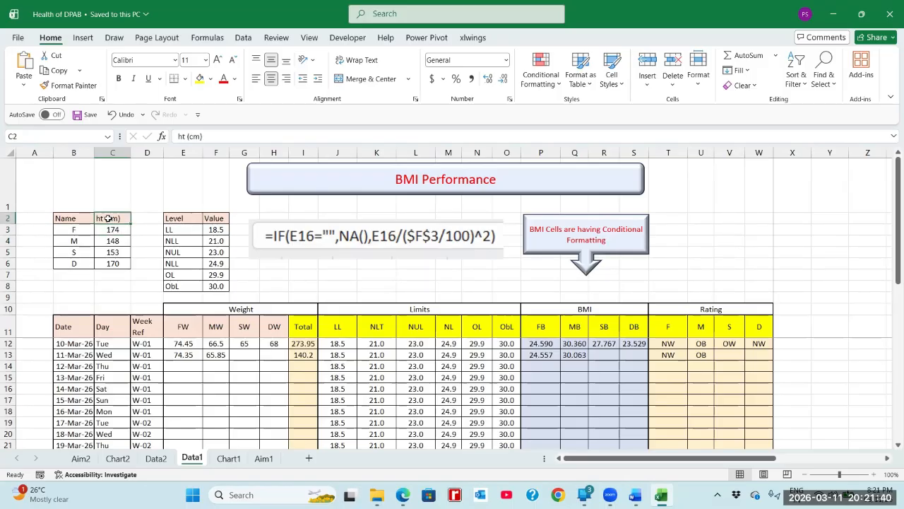
pyautogui.click(81, 231)
pyautogui.click(79, 240)
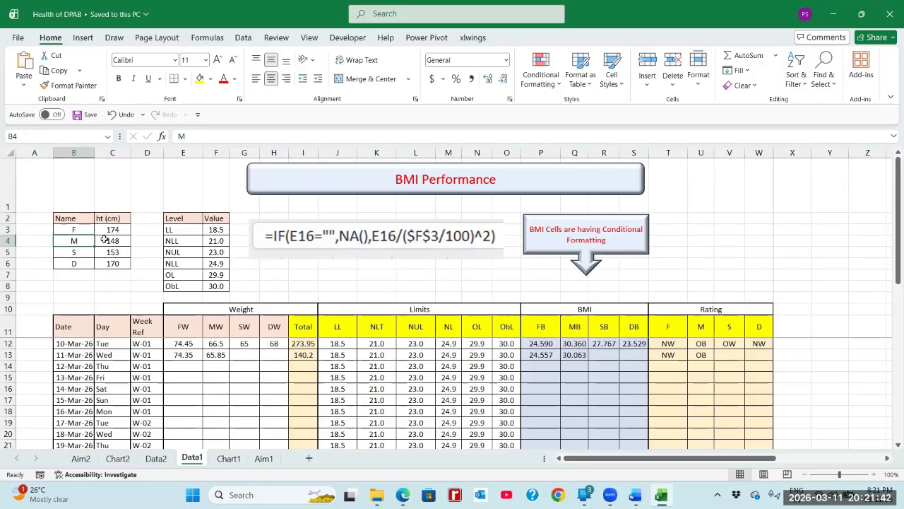
pyautogui.click(100, 240)
pyautogui.click(84, 252)
pyautogui.click(112, 252)
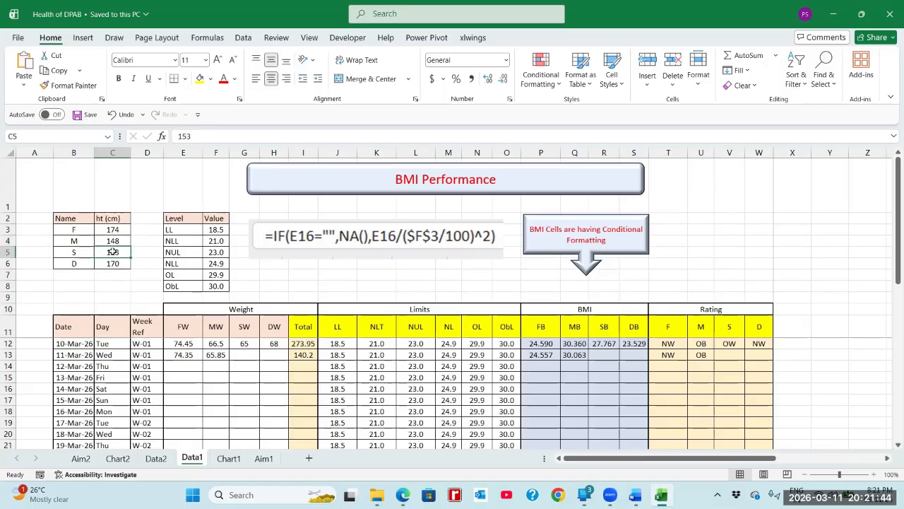
pyautogui.click(104, 264)
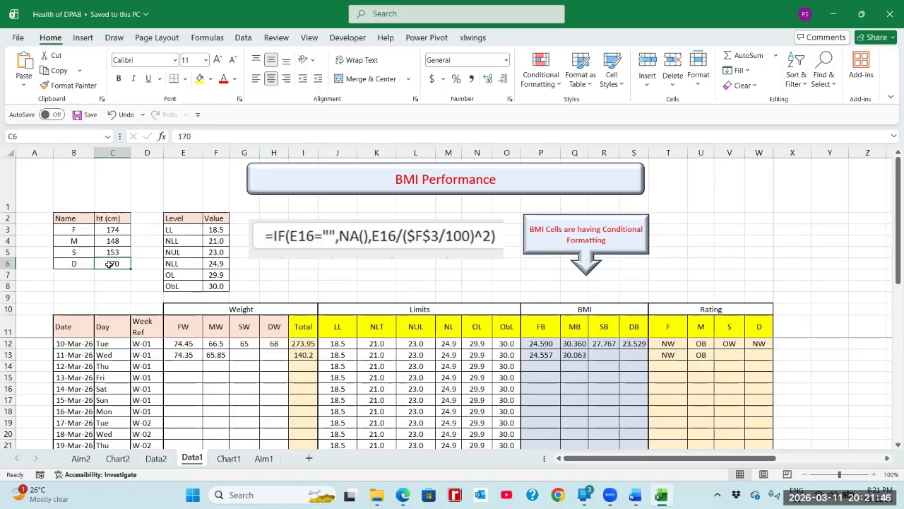
pyautogui.moveTo(85, 220); pyautogui.dragTo(111, 262)
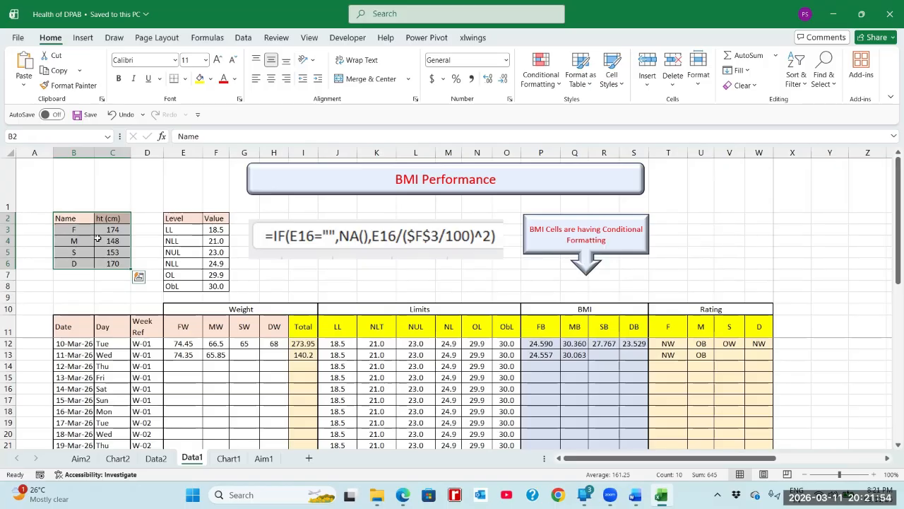
# Examine the headings of the level table and its LL entry with the corresponding value
pyautogui.click(187, 220)
pyautogui.click(210, 218)
pyautogui.click(185, 233)
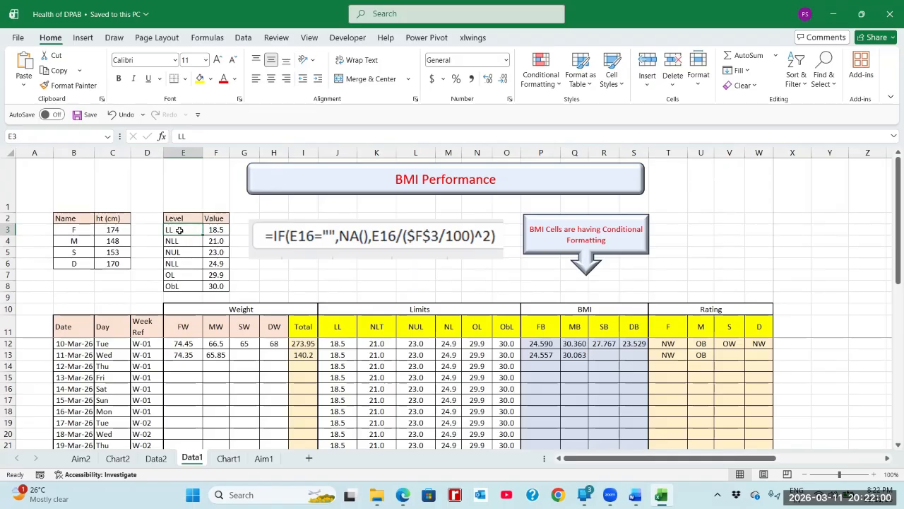
pyautogui.click(220, 230)
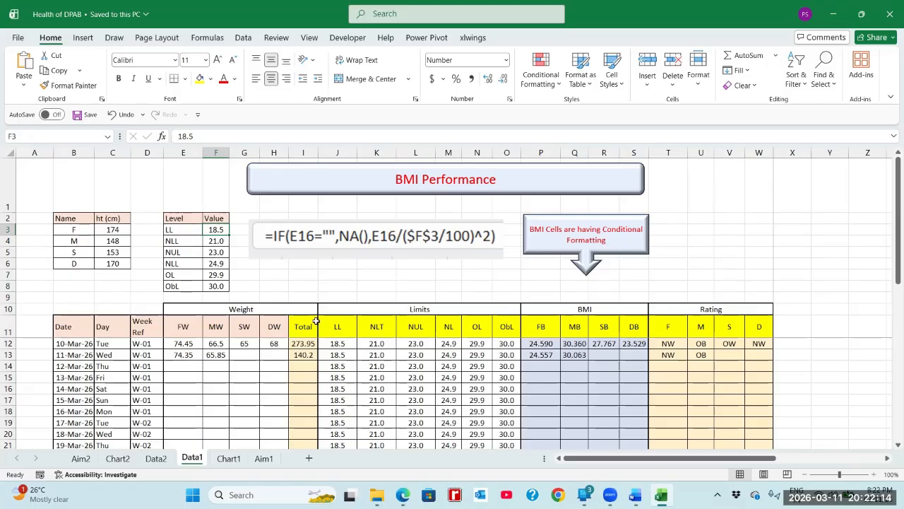
# Inspect the formulas in the LL limit column from 10-Mar-26 onwards and look through the following dates
pyautogui.click(337, 343)
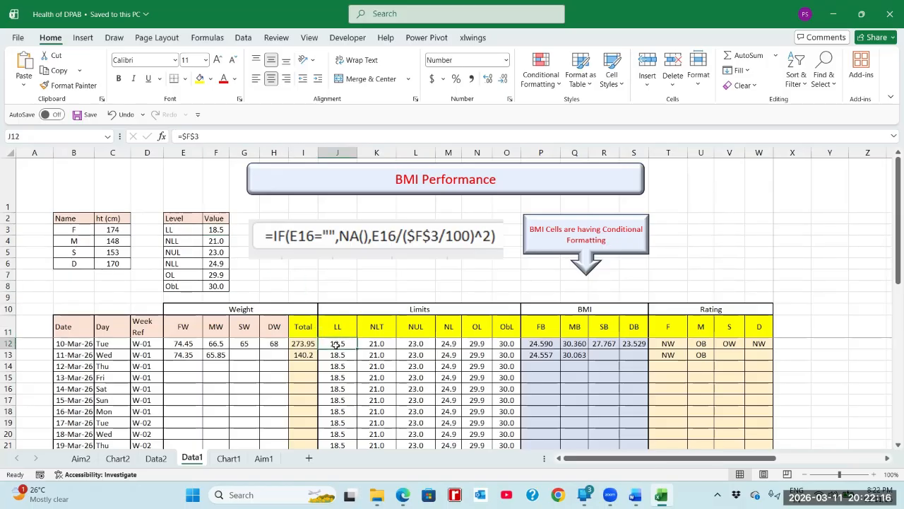
pyautogui.click(89, 344)
pyautogui.click(338, 343)
pyautogui.click(344, 355)
pyautogui.click(341, 366)
pyautogui.click(340, 378)
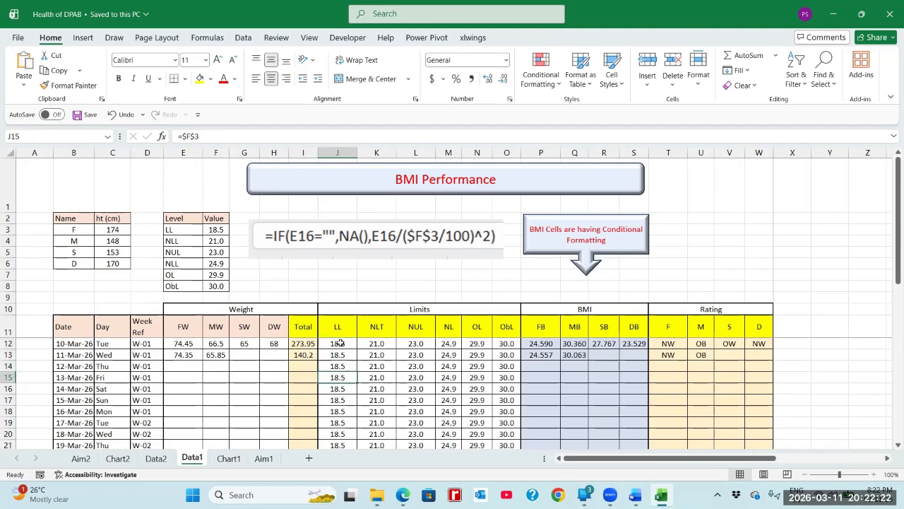
pyautogui.scroll(-2, 348, 363)
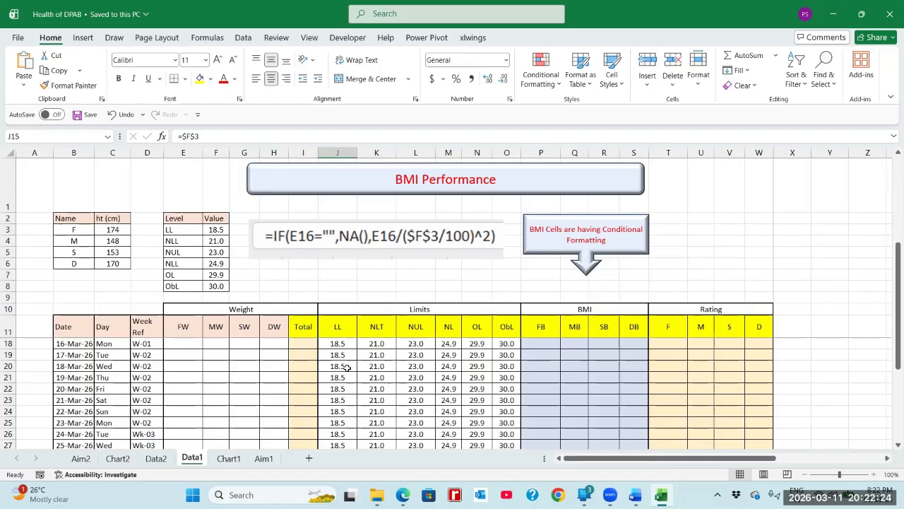
# Open the Chart1 sheet and read the 10-Mar-26 points of the BMI and normal-limit lines on chart F
pyautogui.hotkey('ctrl', 'pagedown')
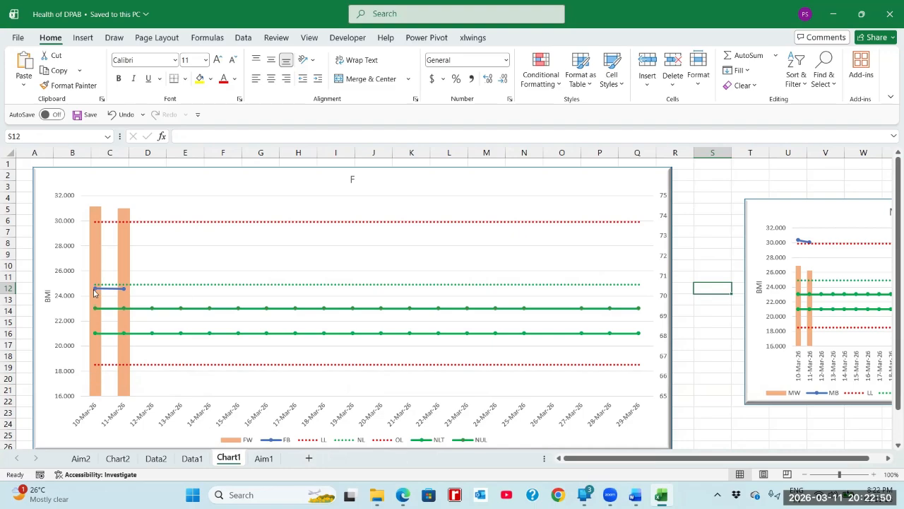
pyautogui.moveTo(95, 292)
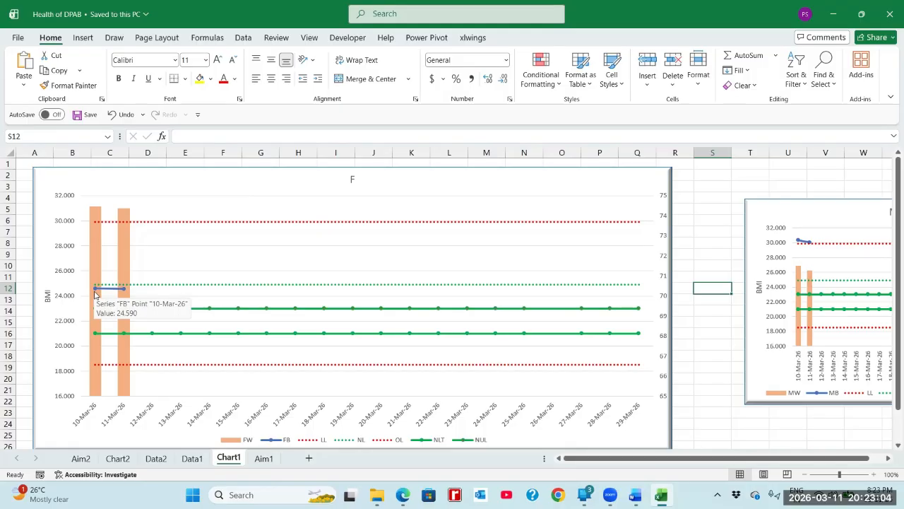
pyautogui.moveTo(94, 311)
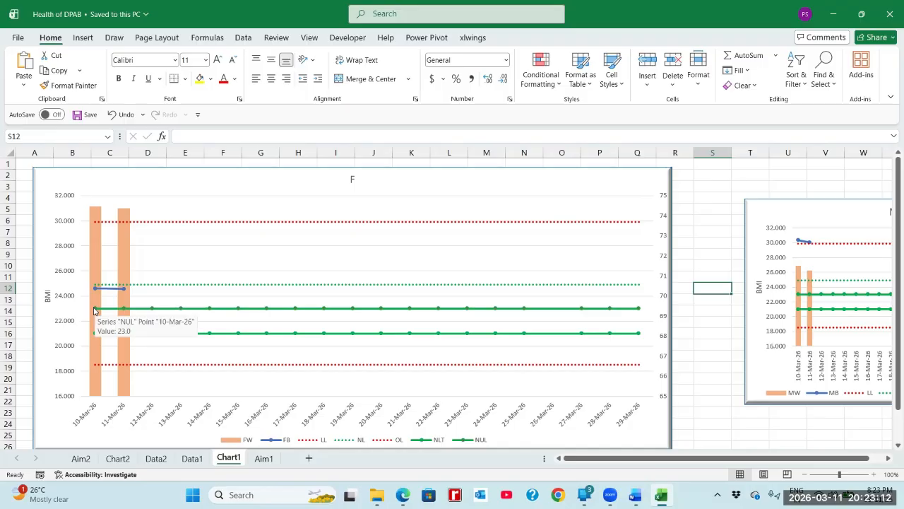
pyautogui.moveTo(95, 334)
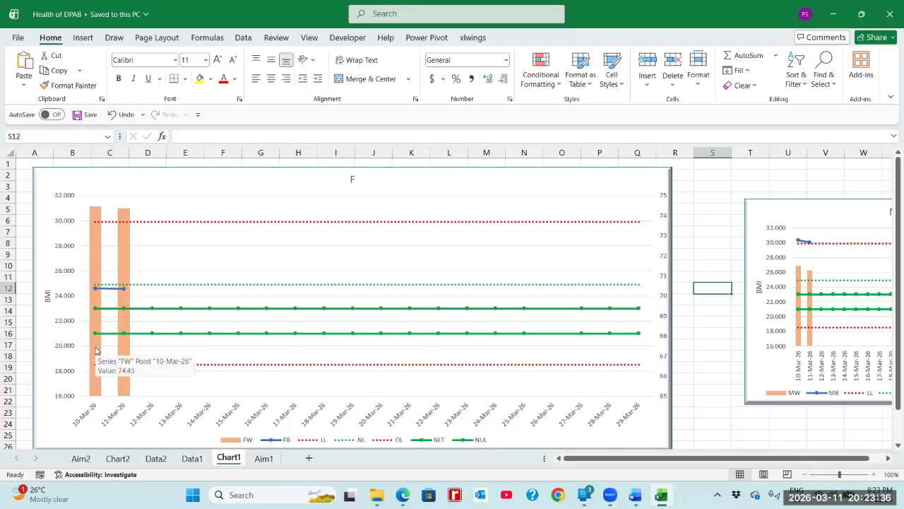
# Return to the Data1 sheet and examine the NLL and NUL levels with their values in F4:F5
pyautogui.click(191, 458)
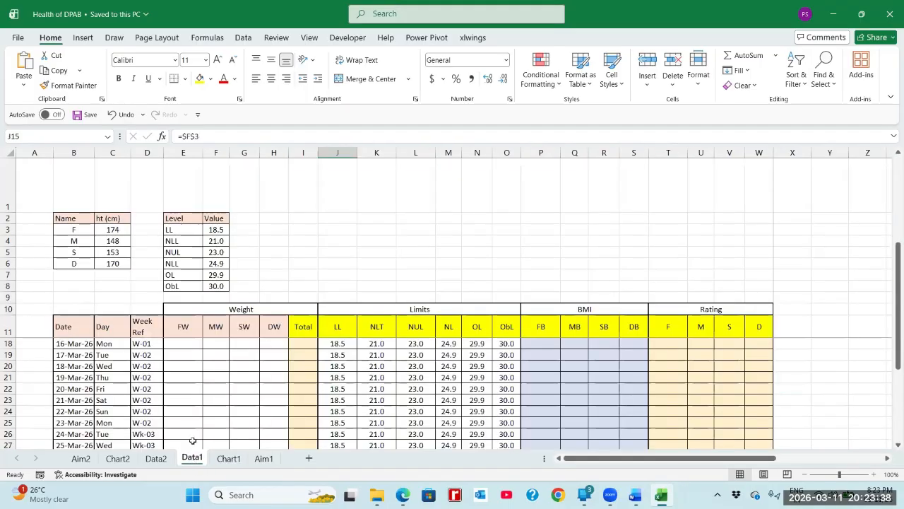
pyautogui.click(220, 242)
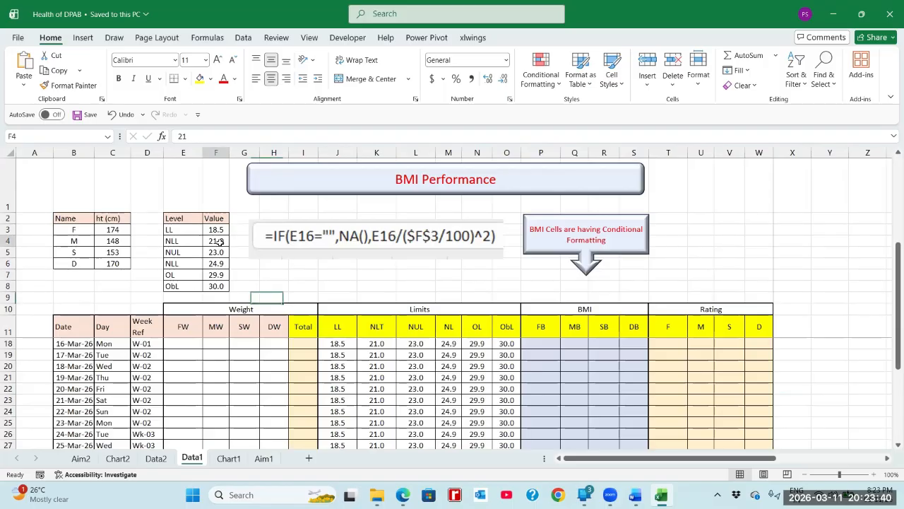
pyautogui.click(181, 242)
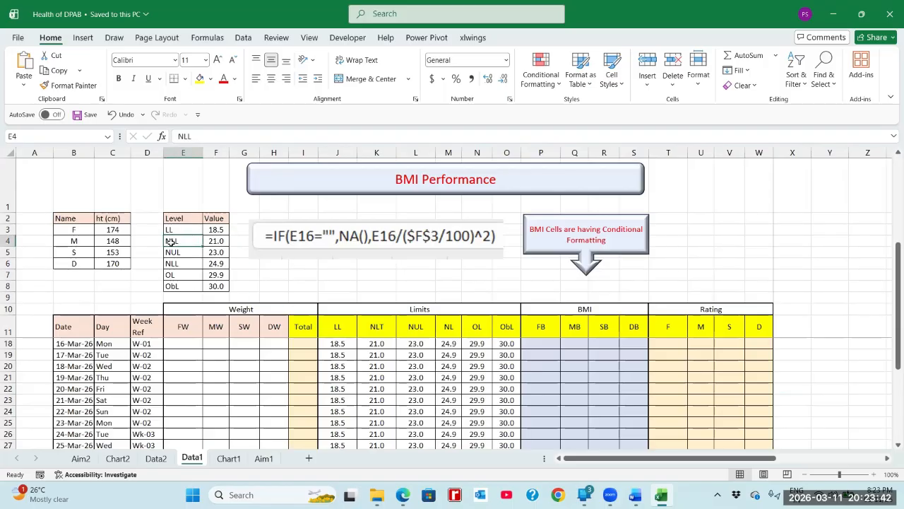
pyautogui.click(212, 241)
pyautogui.click(192, 253)
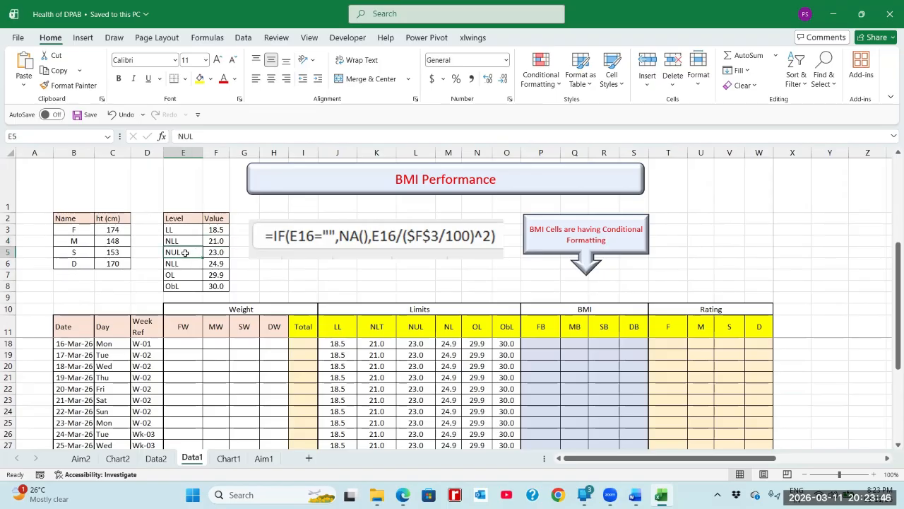
pyautogui.click(173, 242)
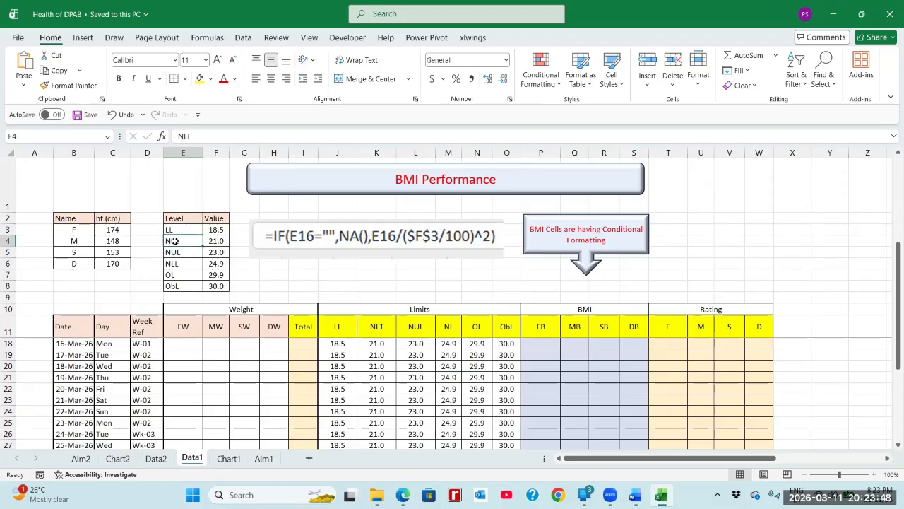
pyautogui.click(214, 242)
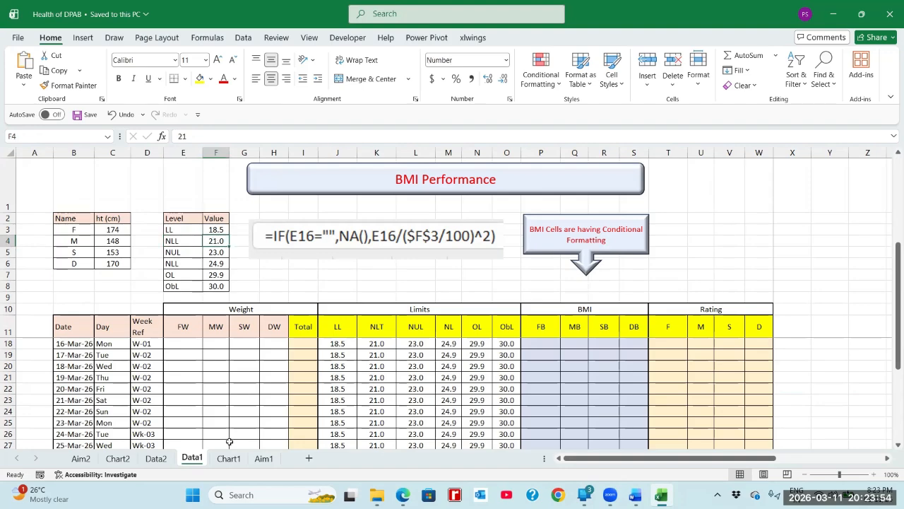
pyautogui.click(191, 253)
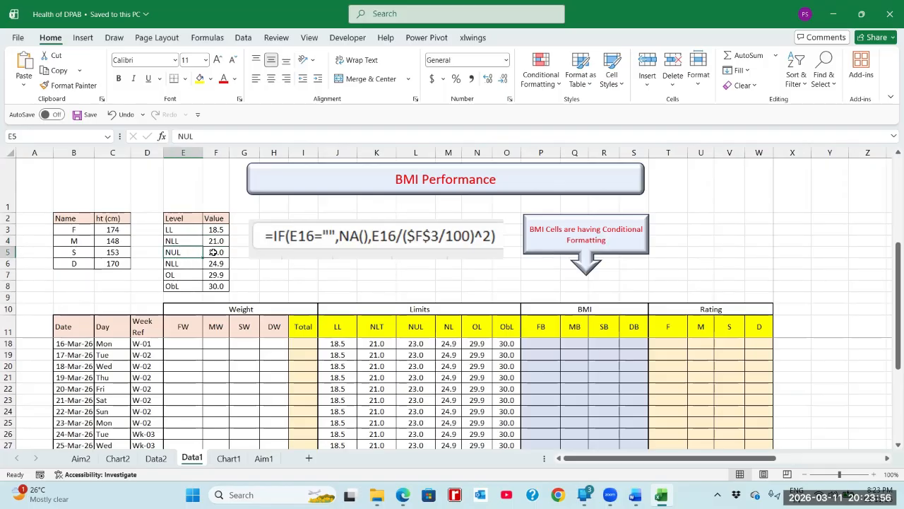
pyautogui.click(213, 252)
pyautogui.moveTo(216, 240); pyautogui.dragTo(215, 253)
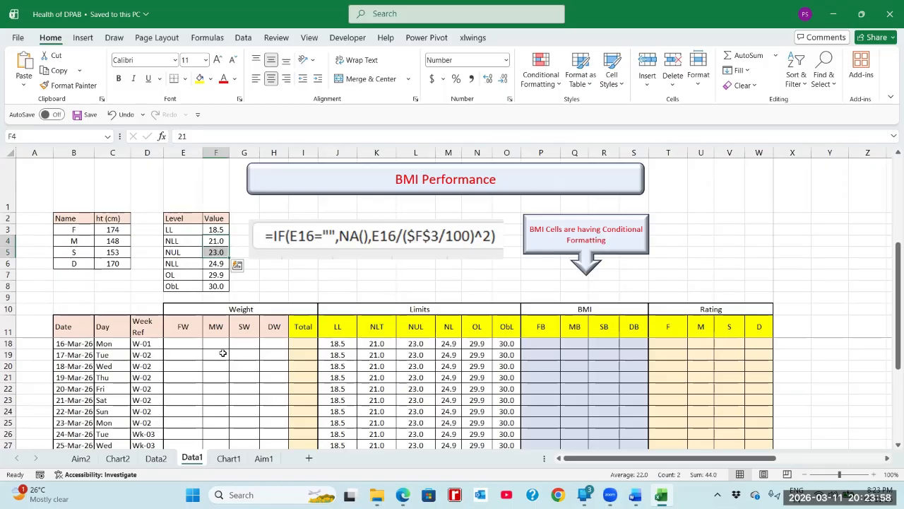
# Check the lower green limit line at 10-Mar-26 on Chart1 and inspect the LL limit formula for 16-Mar-26 on Data1
pyautogui.click(231, 458)
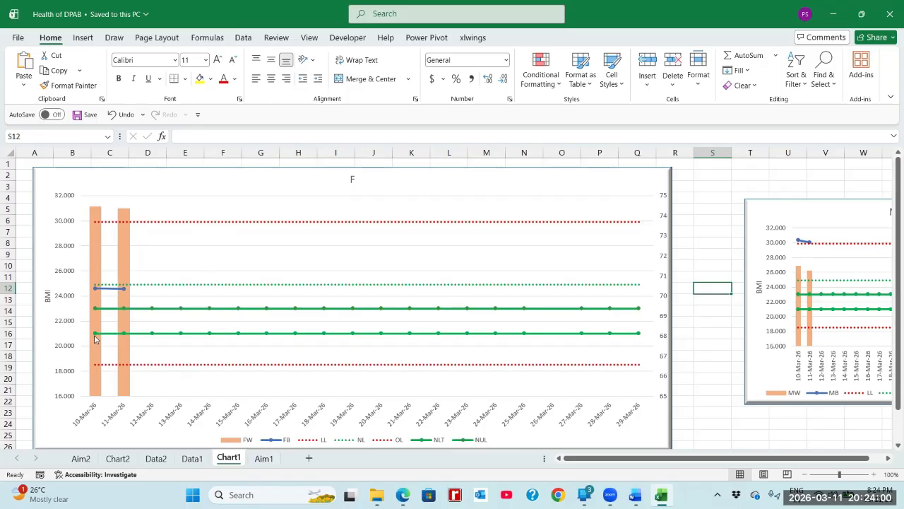
pyautogui.moveTo(96, 334)
pyautogui.click(192, 458)
pyautogui.click(343, 339)
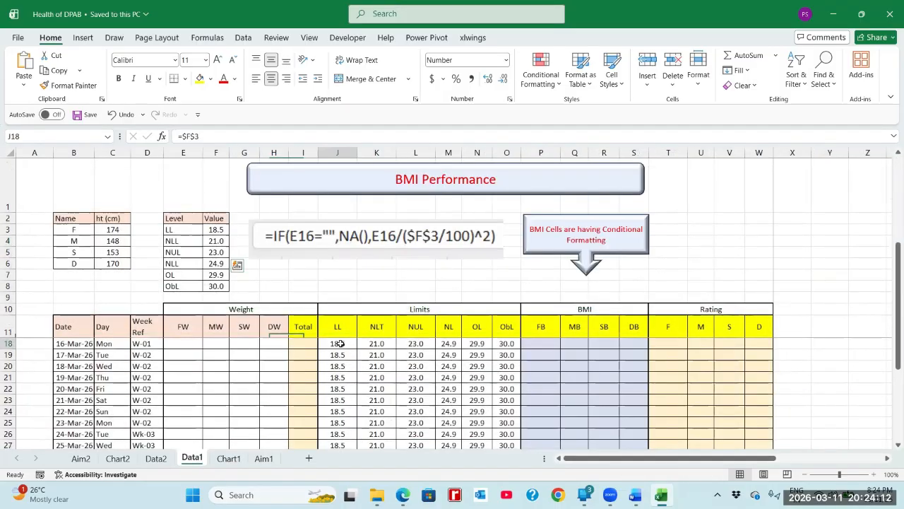
# Inspect the LL limit formula for 16-Mar-26, its source value in F3 and the LL column through the last dates
pyautogui.click(343, 336)
pyautogui.click(342, 343)
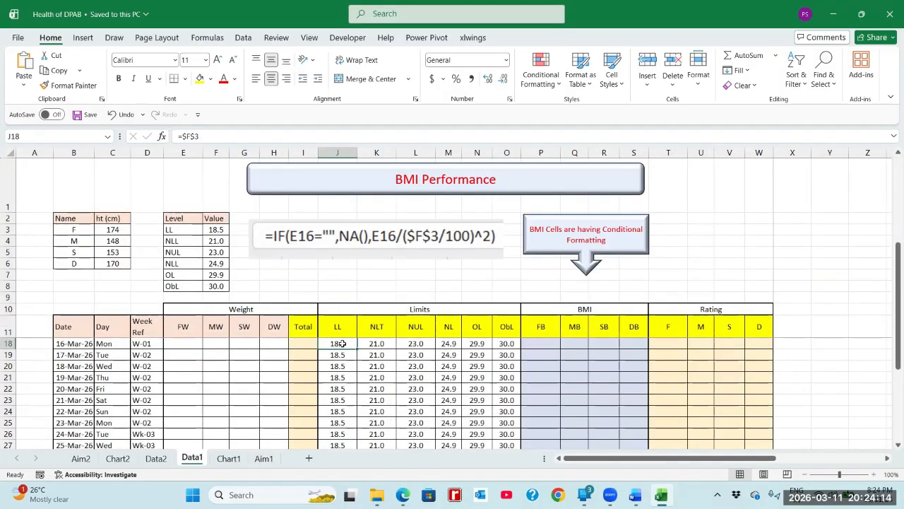
pyautogui.scroll(-3, 342, 343)
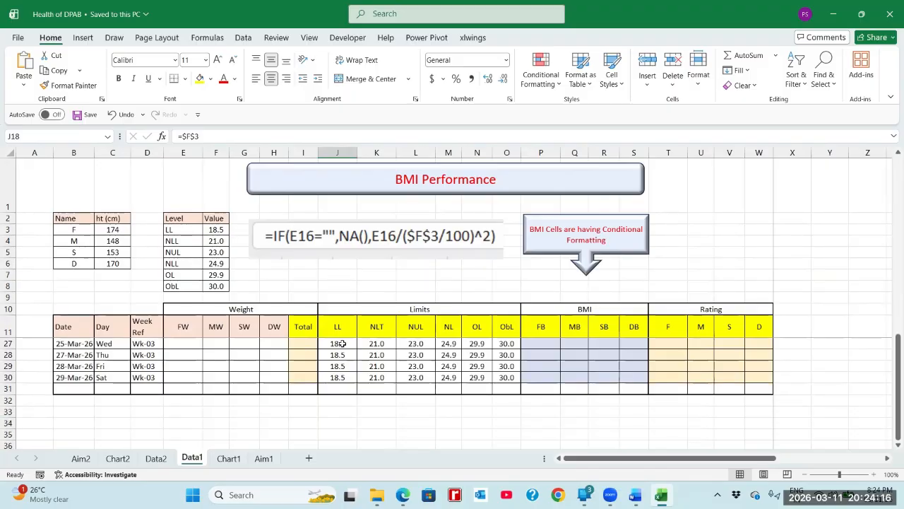
pyautogui.scroll(5, 342, 343)
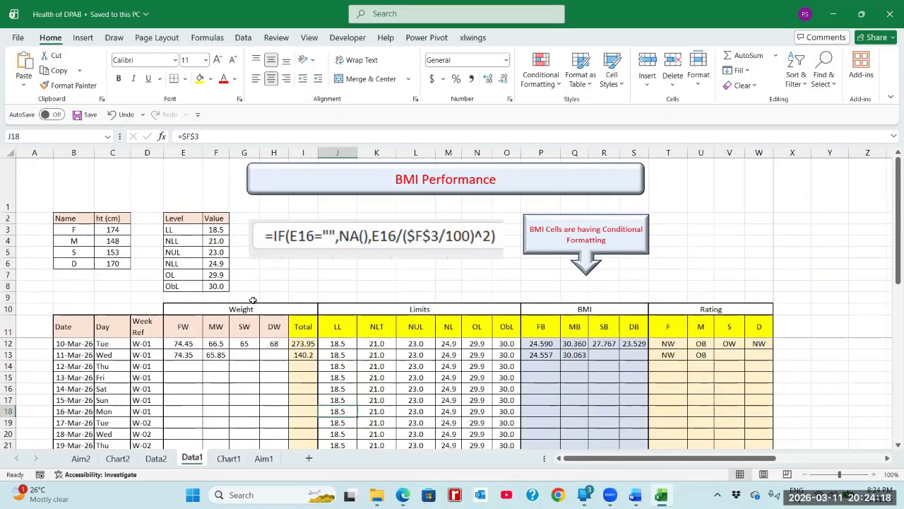
pyautogui.click(210, 231)
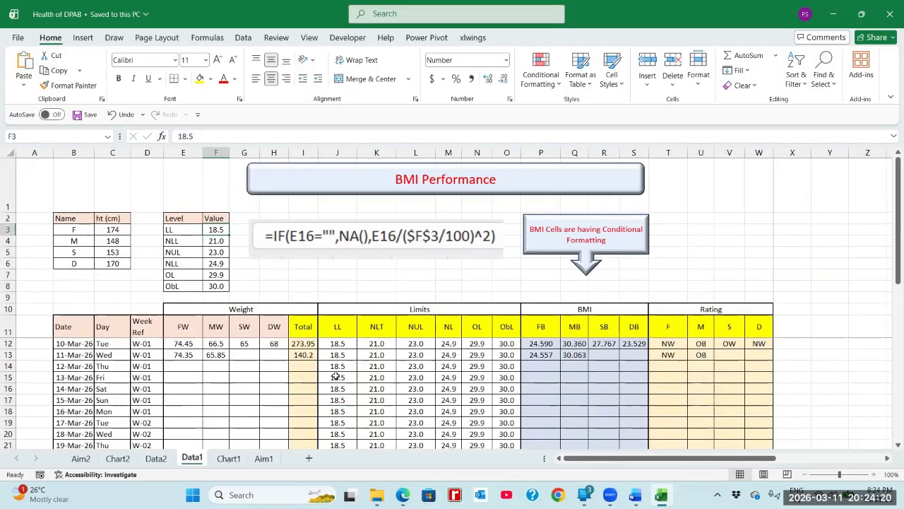
pyautogui.scroll(-4, 337, 353)
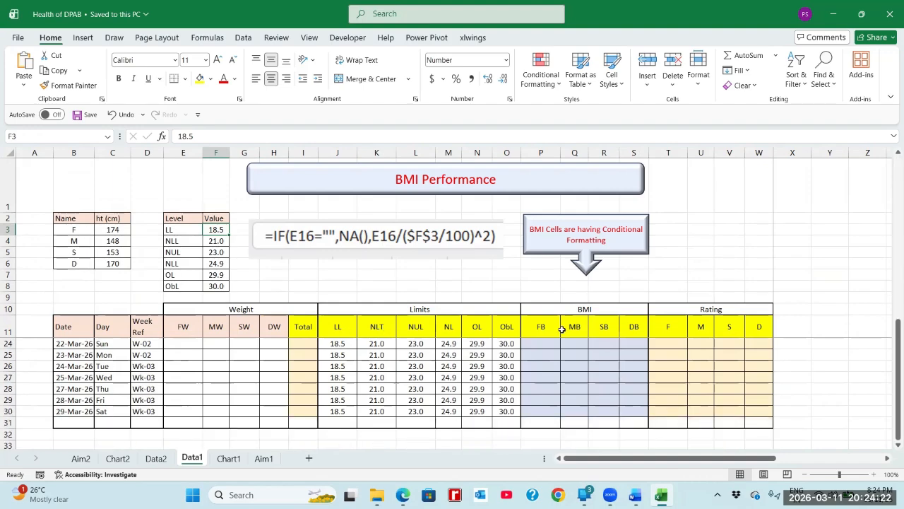
pyautogui.scroll(1, 358, 371)
pyautogui.scroll(3, 357, 370)
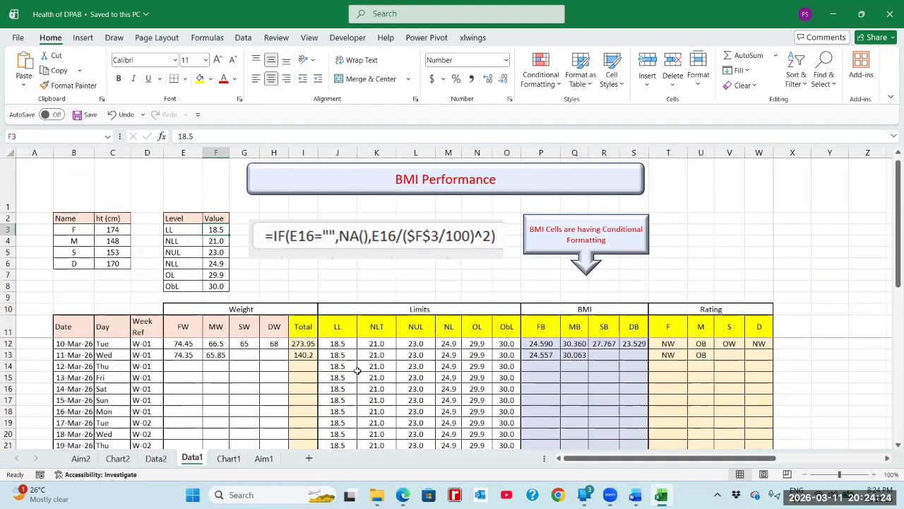
# Check the NLT limit formula for 10-Mar-26, rename the header in K11 to NLL and save the workbook
pyautogui.click(380, 330)
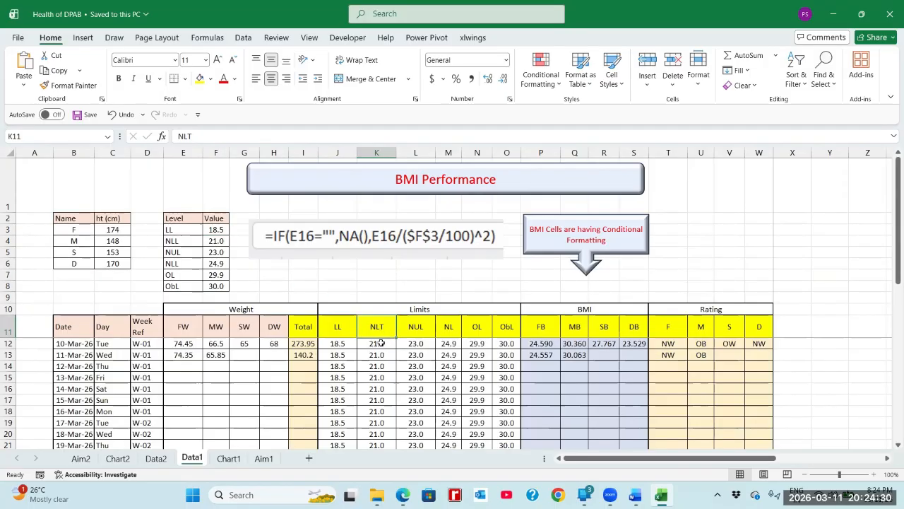
pyautogui.click(381, 343)
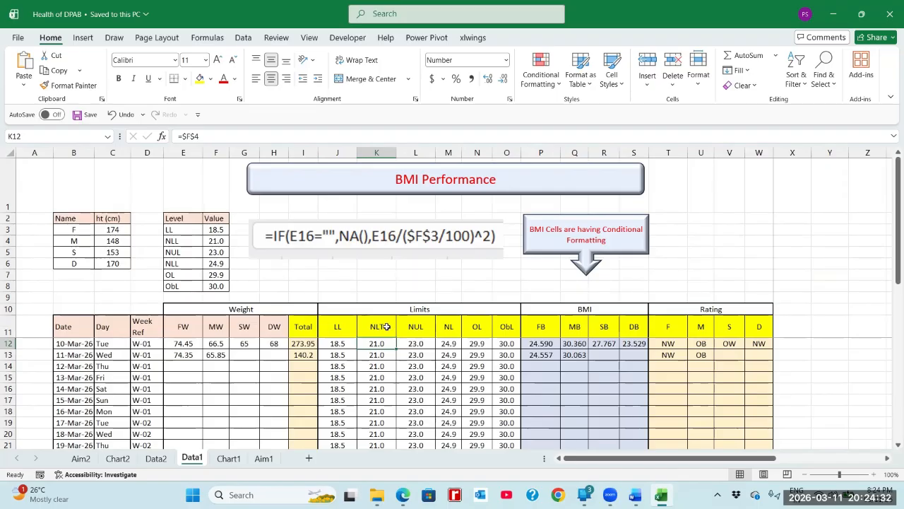
pyautogui.doubleClick(388, 326)
pyautogui.press('BackSpace')
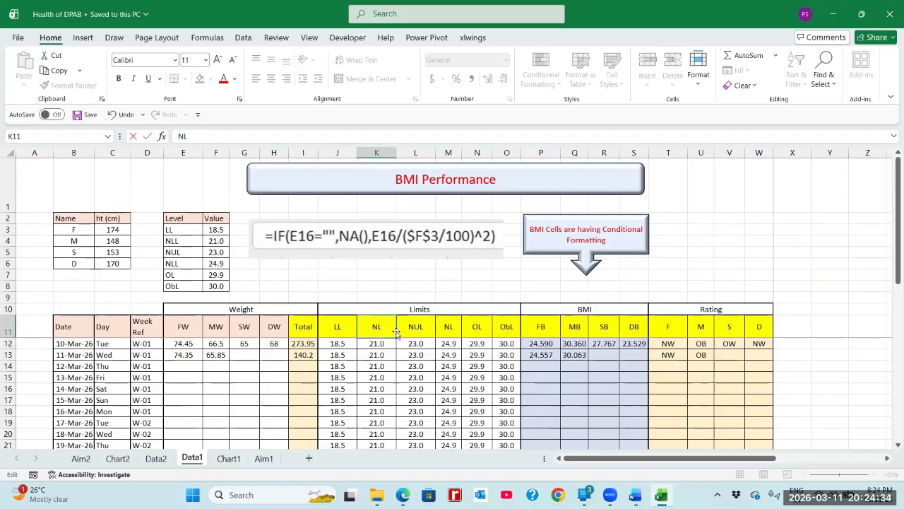
pyautogui.write('L')
pyautogui.press('Return')
pyautogui.hotkey('ctrl', 's')
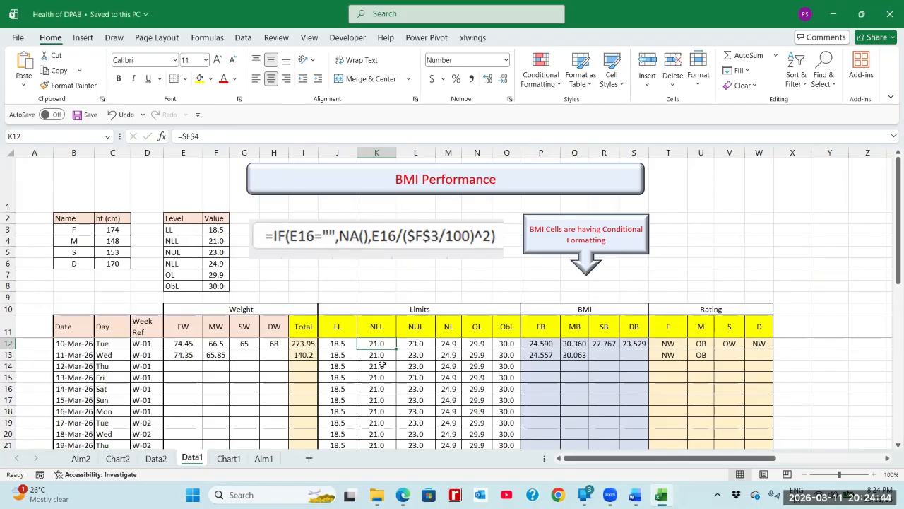
# Check the NUL limit formula and its source value in F5, then set the NLL level in F4 to 19 and save
pyautogui.click(414, 344)
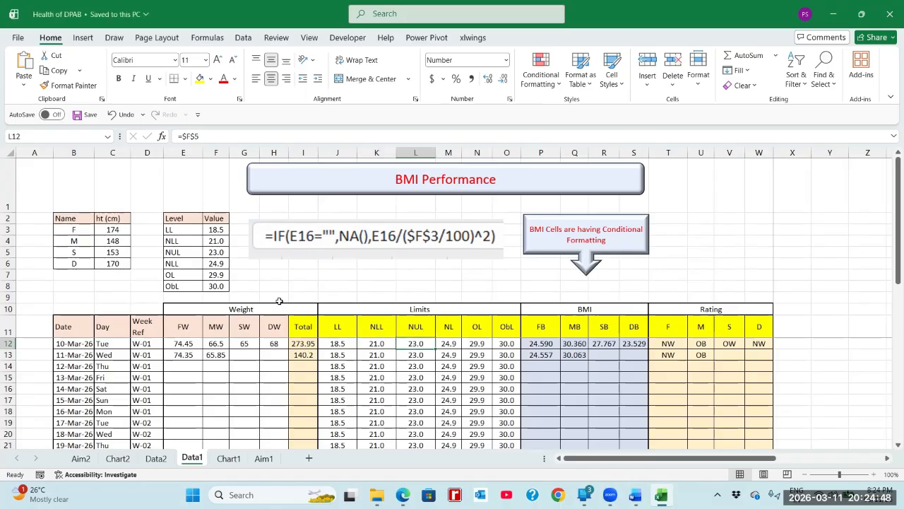
pyautogui.click(216, 249)
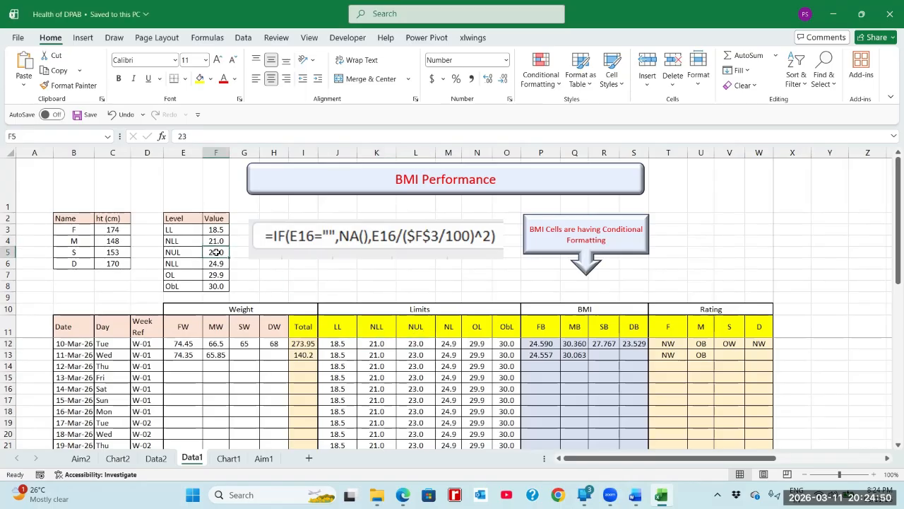
pyautogui.click(217, 242)
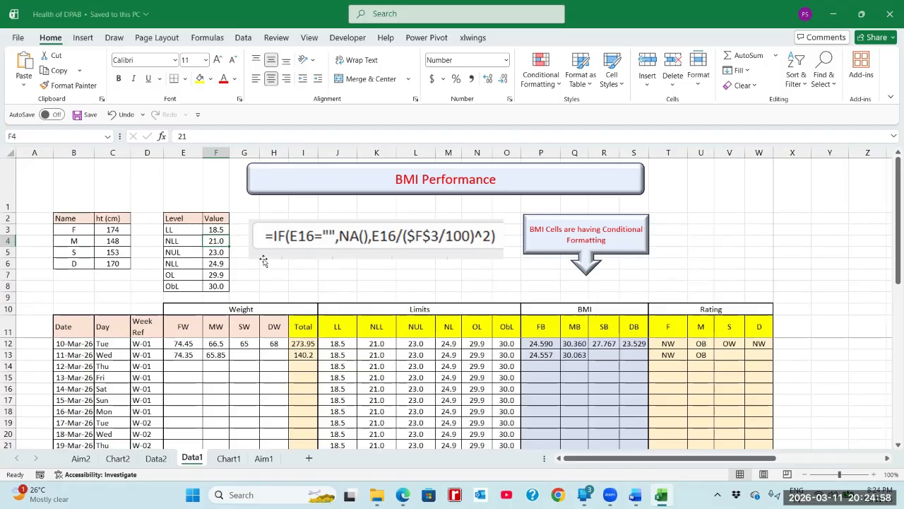
pyautogui.write('19')
pyautogui.press('Return')
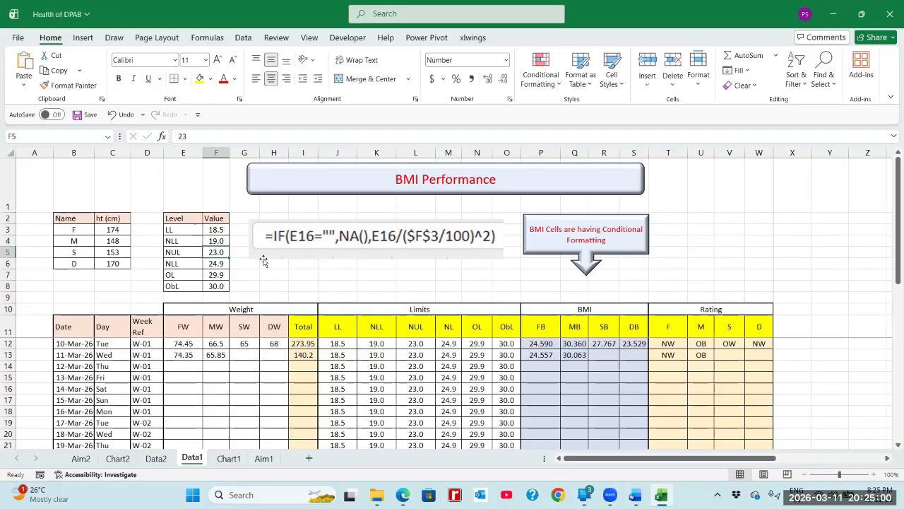
pyautogui.hotkey('ctrl', 's')
# Examine the NLL limit column on Data1 and the NLL line in chart F on Chart1, then return to Data1
pyautogui.click(387, 348)
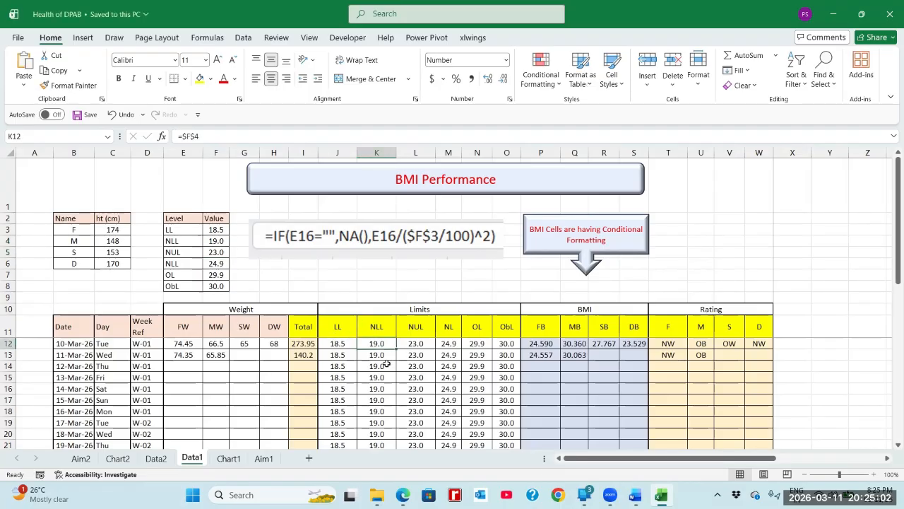
pyautogui.scroll(-3, 386, 396)
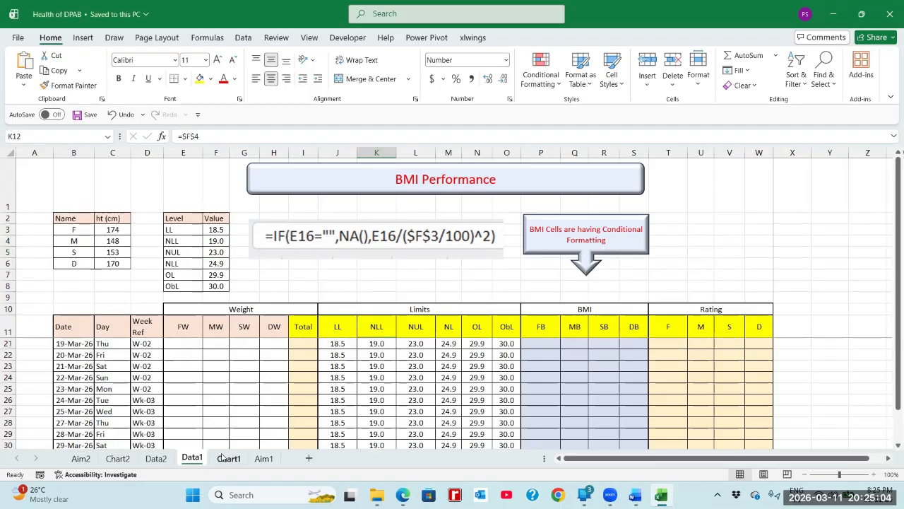
pyautogui.click(228, 458)
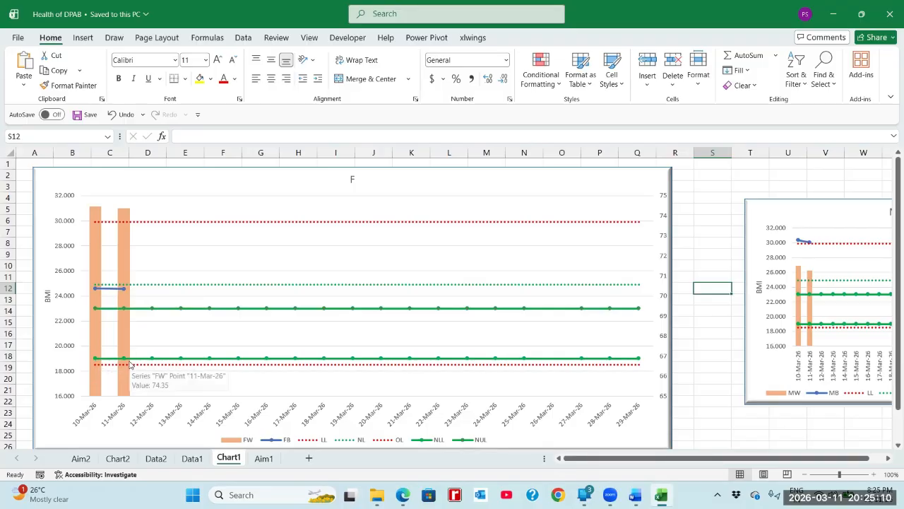
pyautogui.click(201, 458)
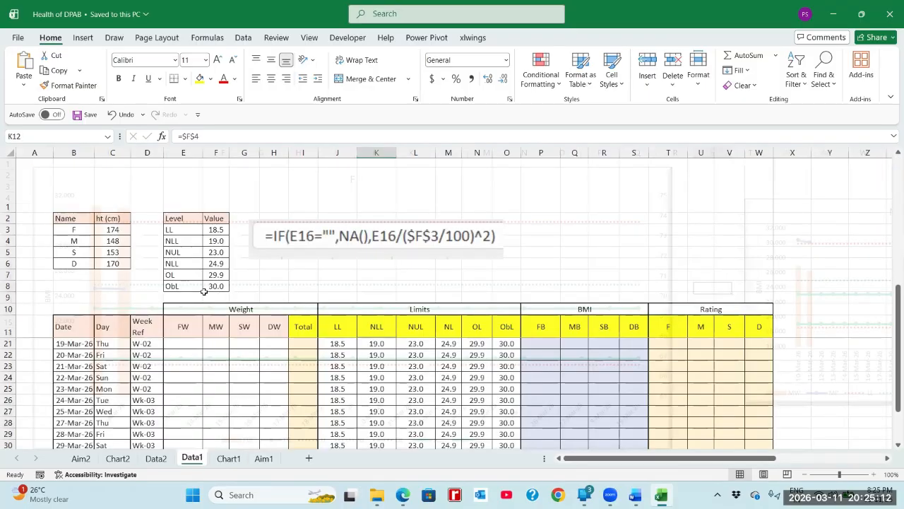
# Set the NLL level value in F4 to 20 and save the workbook
pyautogui.click(212, 243)
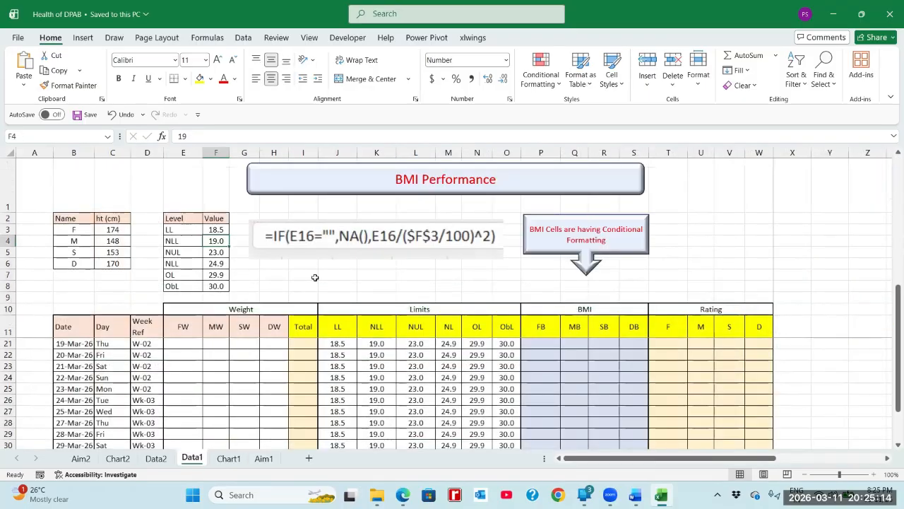
pyautogui.write('20')
pyautogui.press('Return')
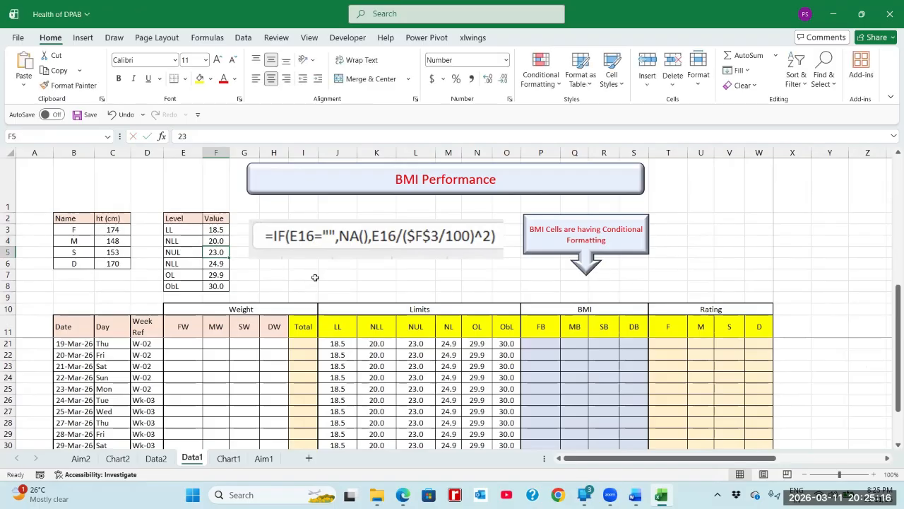
pyautogui.hotkey('ctrl', 's')
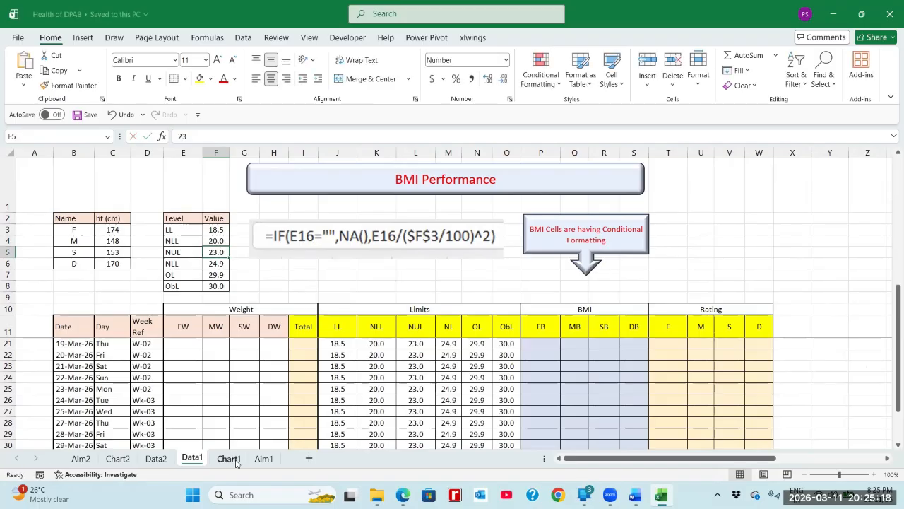
# Check the NLL and NUL lines in chart F on the Chart1 sheet and return to Data1
pyautogui.click(228, 458)
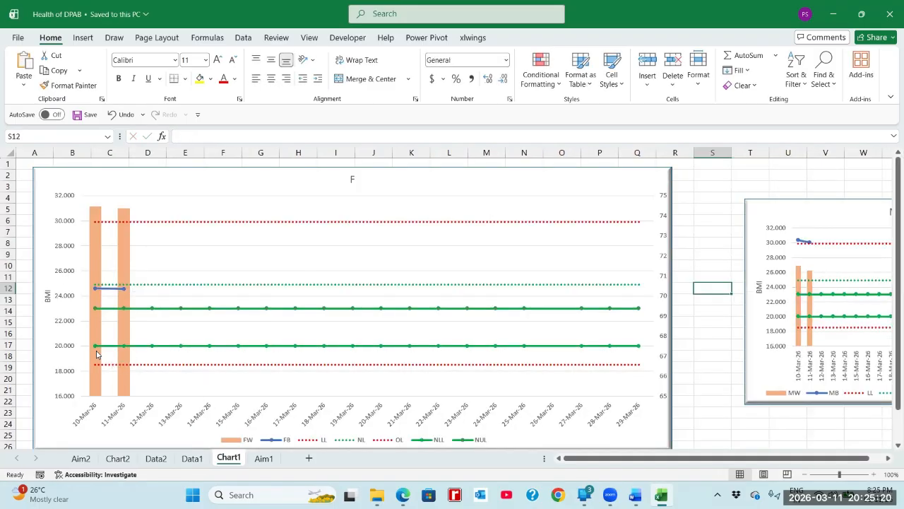
pyautogui.moveTo(97, 312)
pyautogui.click(193, 458)
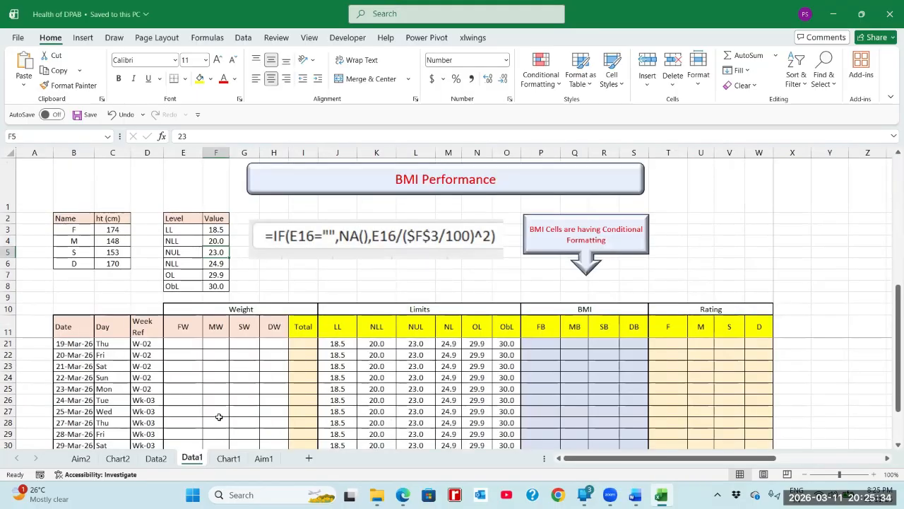
# Examine person F's name and height entry in the height table
pyautogui.scroll(2, 217, 417)
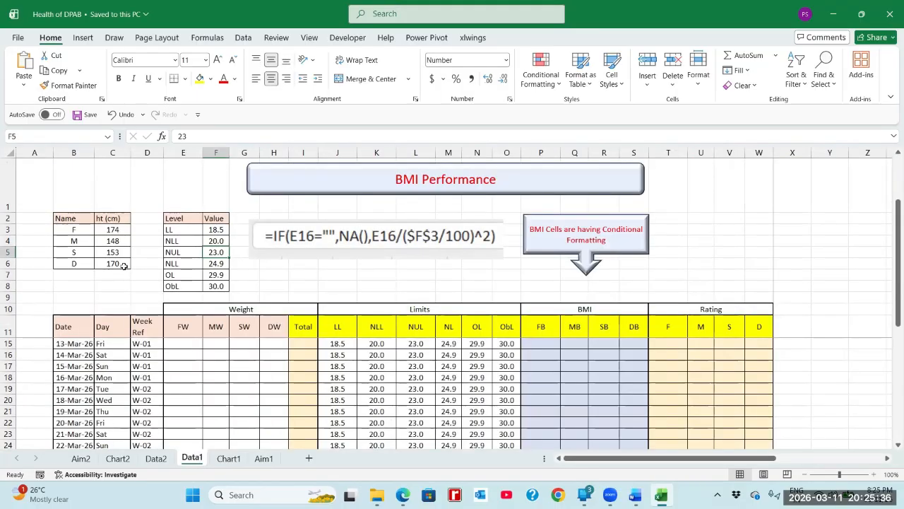
pyautogui.click(90, 231)
pyautogui.moveTo(90, 231); pyautogui.dragTo(96, 231)
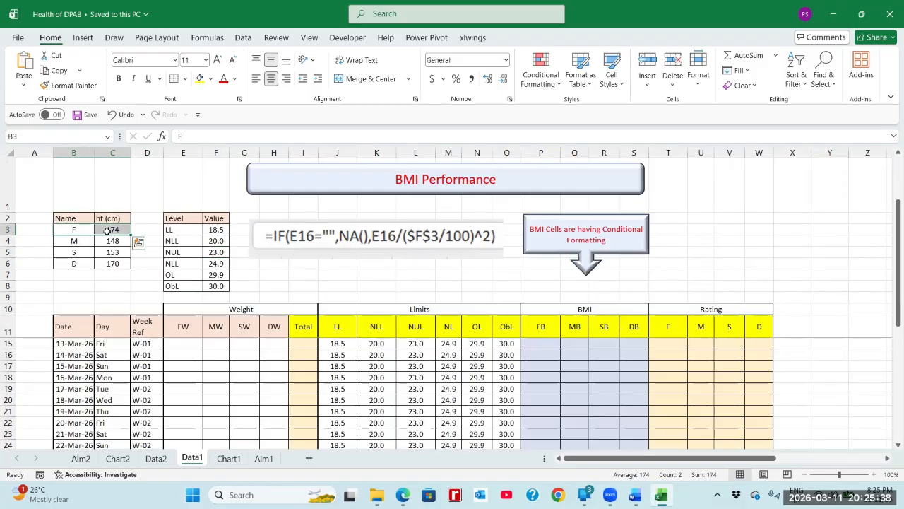
pyautogui.click(111, 229)
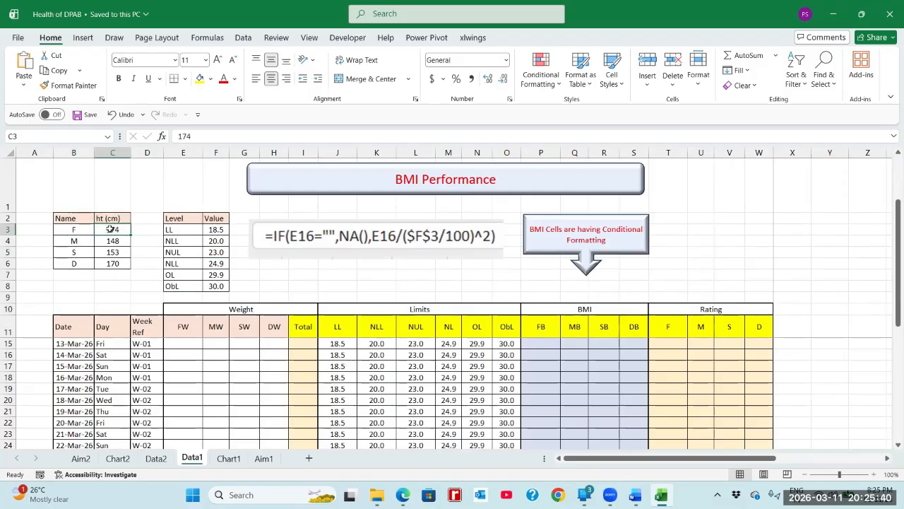
pyautogui.click(87, 230)
pyautogui.click(113, 229)
pyautogui.scroll(1, 381, 416)
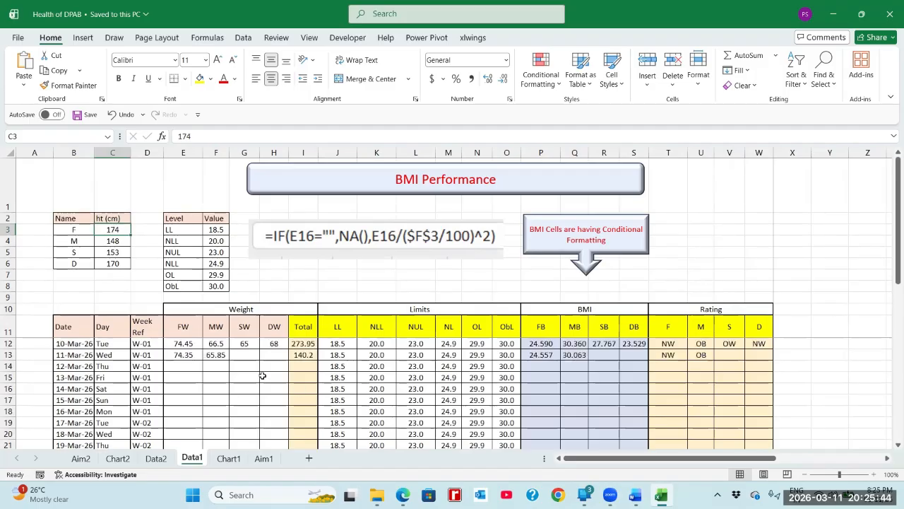
# Inspect the FW weight for 10-Mar-26 and the BMI formula for the same date in P12
pyautogui.click(194, 346)
pyautogui.click(183, 327)
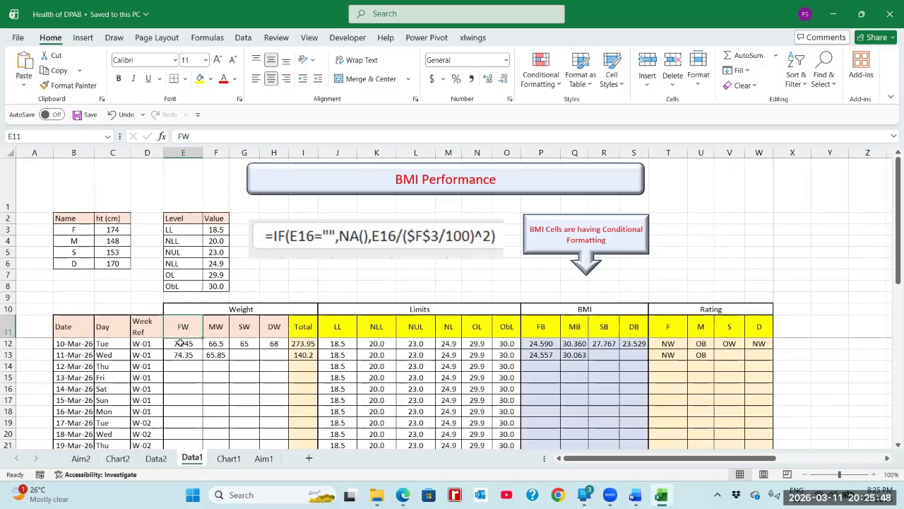
pyautogui.click(181, 344)
pyautogui.click(70, 344)
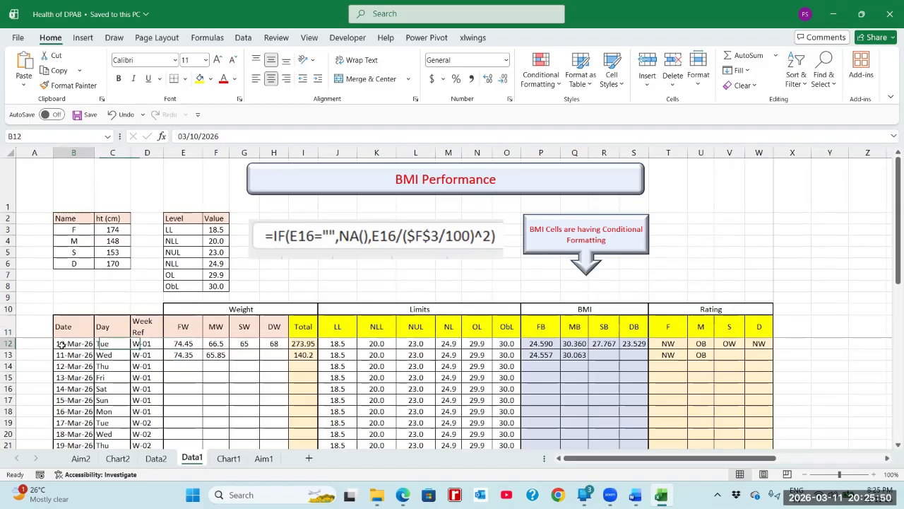
pyautogui.click(175, 342)
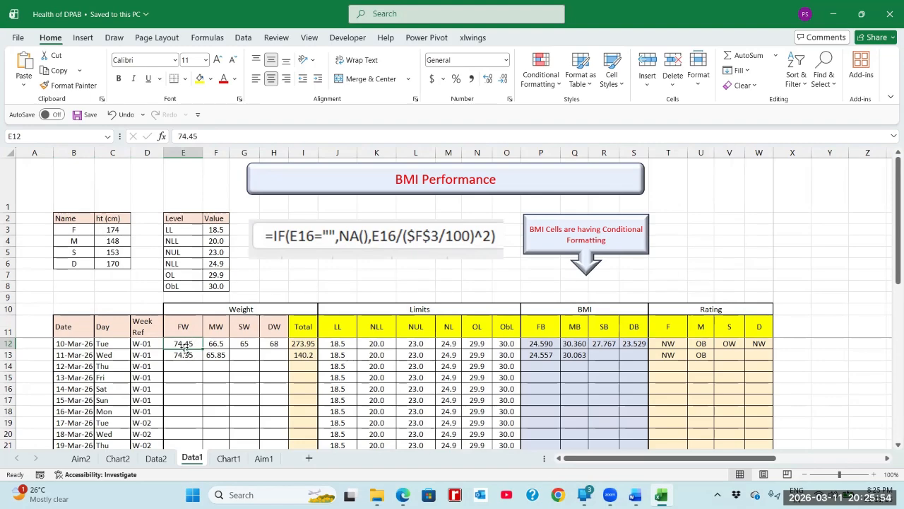
pyautogui.click(540, 343)
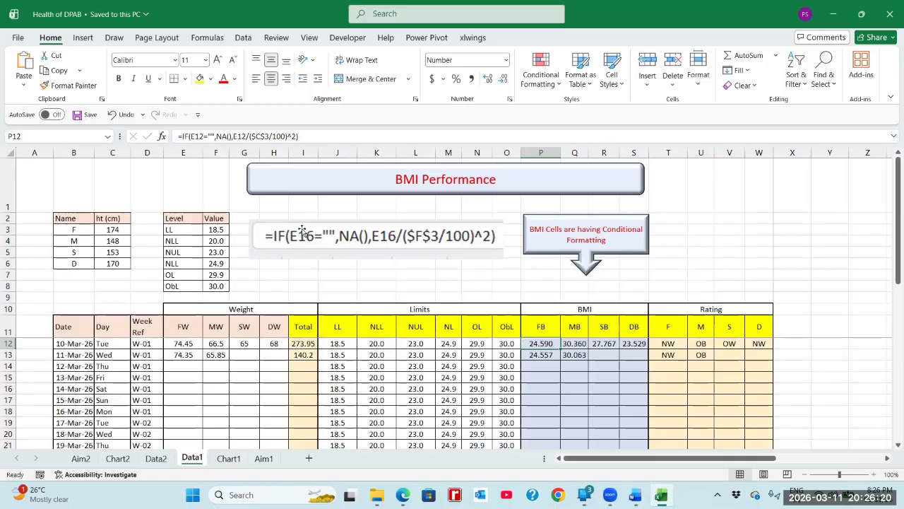
# Replace the outdated formula picture above the table with a screen snip of P12's BMI formula, pasted at H3
pyautogui.moveTo(301, 229); pyautogui.dragTo(303, 235)
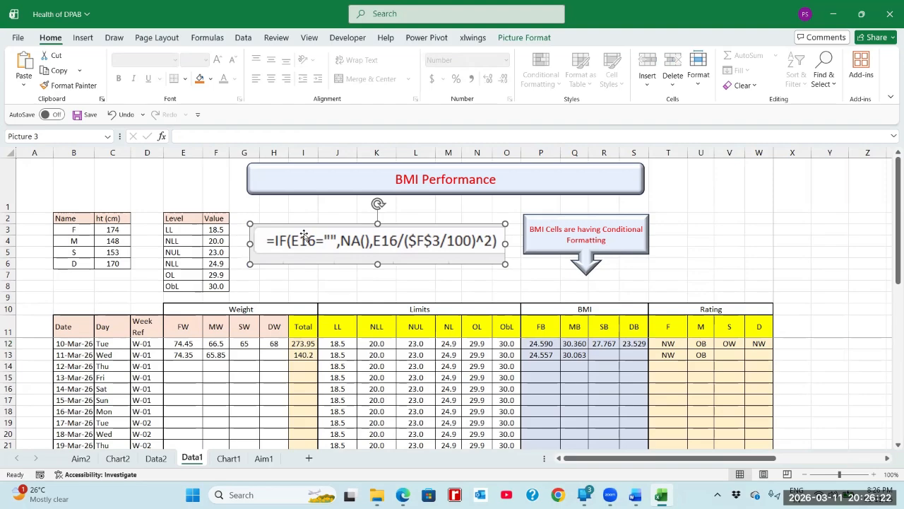
pyautogui.press('Delete')
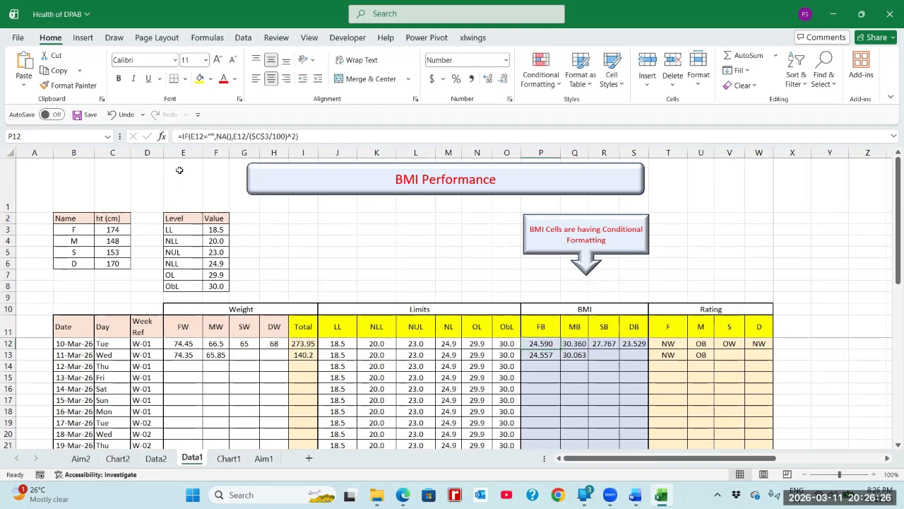
pyautogui.press('super+shift+s')
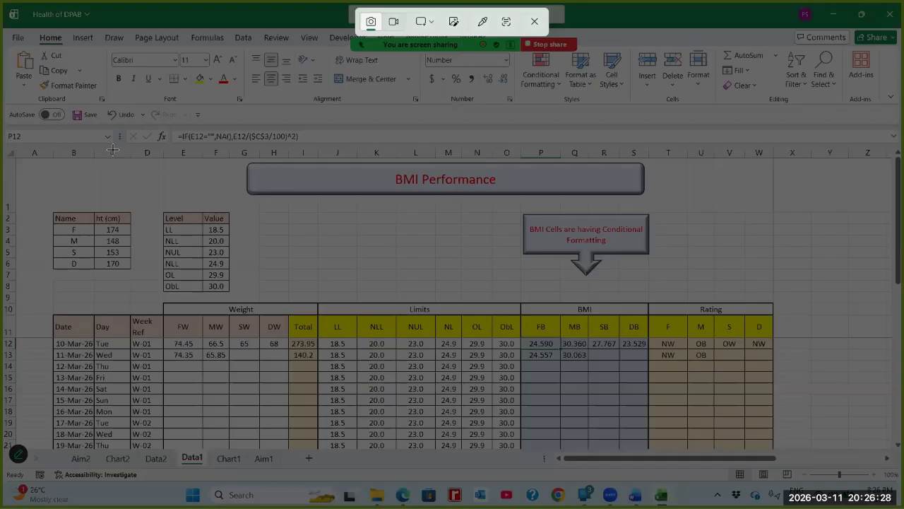
pyautogui.moveTo(171, 146); pyautogui.dragTo(312, 127)
pyautogui.click(287, 230)
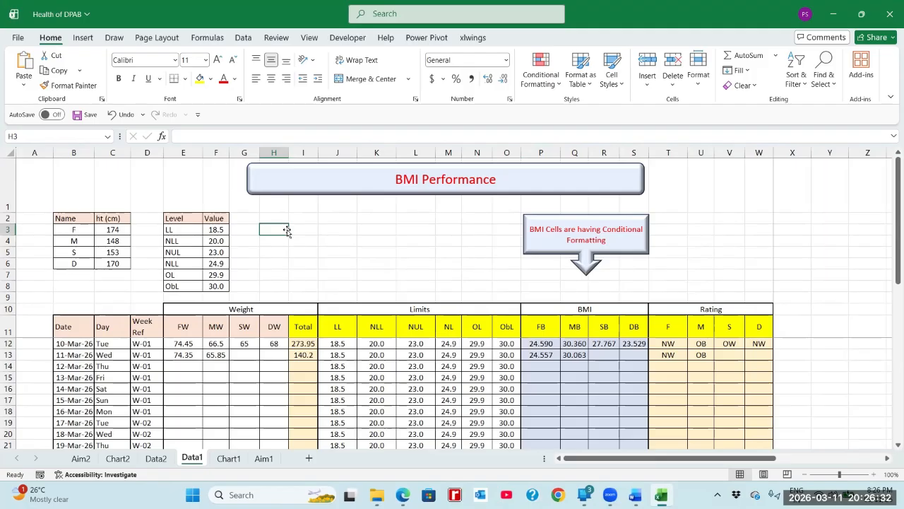
pyautogui.hotkey('ctrl', 'v')
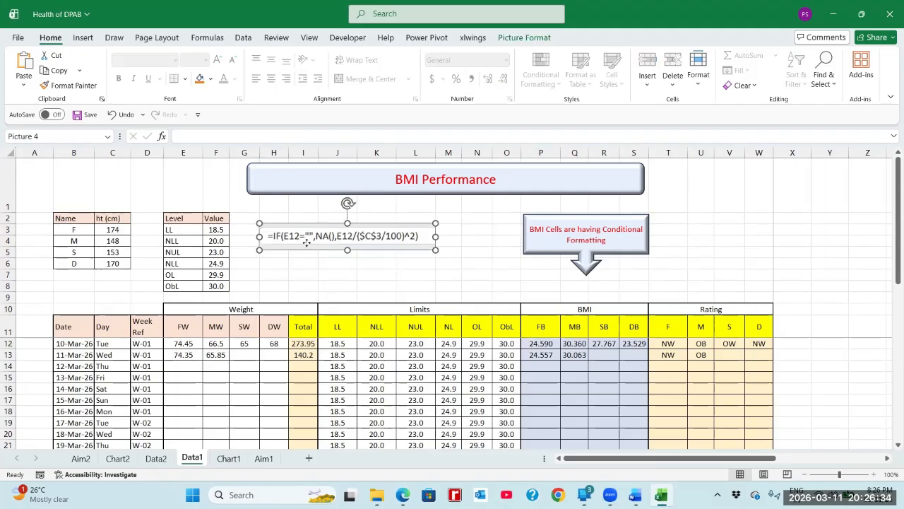
# Reposition the pasted formula picture and enlarge it to span about columns G to U and rows 2 to 8
pyautogui.moveTo(307, 240); pyautogui.dragTo(308, 255)
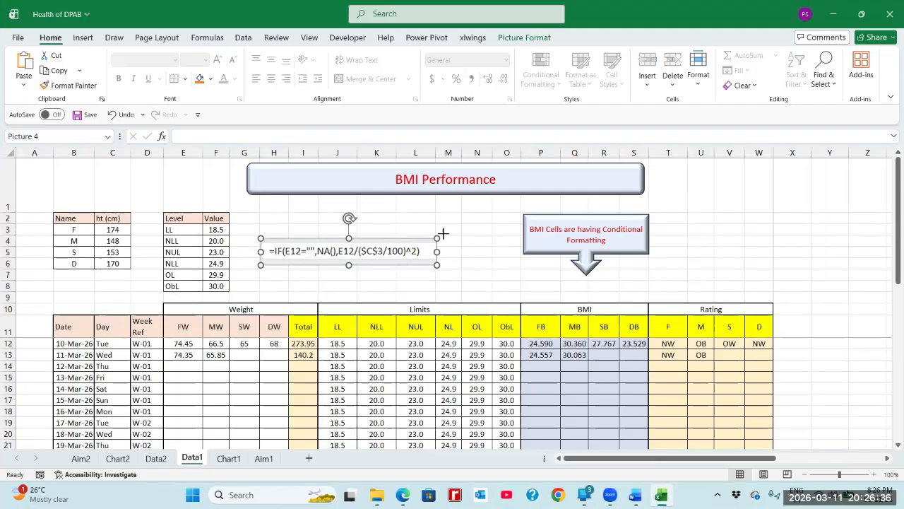
pyautogui.moveTo(436, 237); pyautogui.dragTo(521, 228)
pyautogui.click(542, 343)
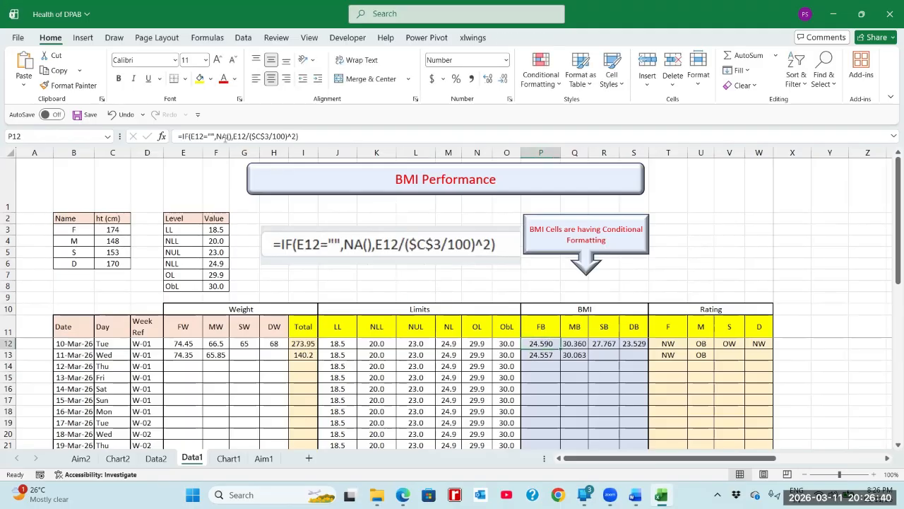
pyautogui.moveTo(454, 241); pyautogui.dragTo(433, 261)
pyautogui.moveTo(501, 246); pyautogui.dragTo(725, 212)
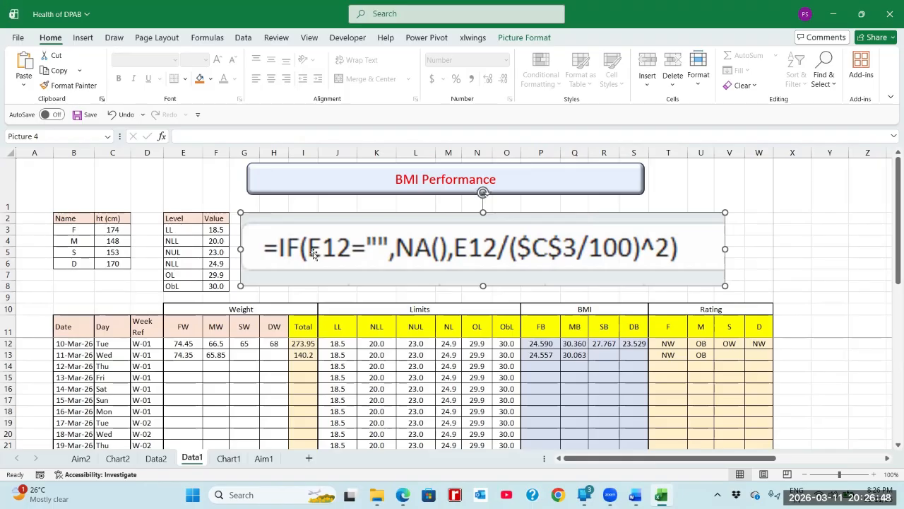
# Examine P12's column and row position and trace its formula references to the weight in E12 and the height in C3
pyautogui.click(540, 153)
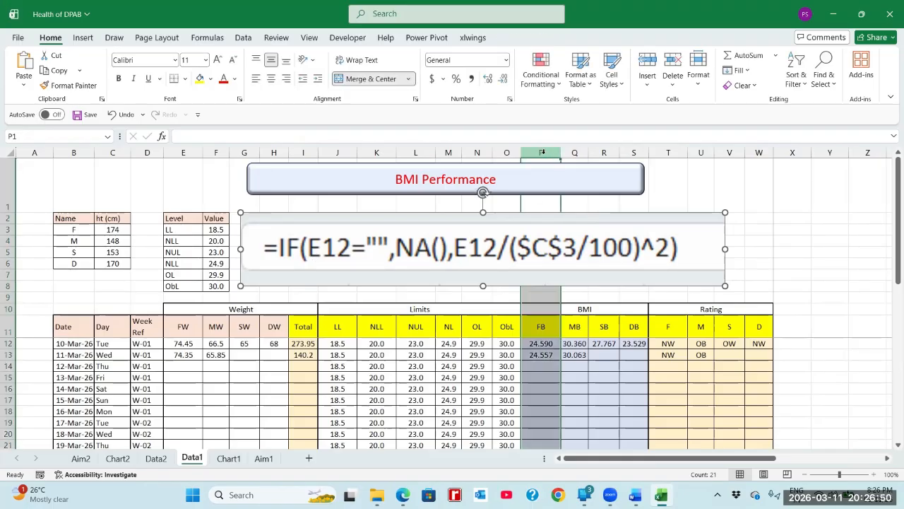
pyautogui.click(541, 344)
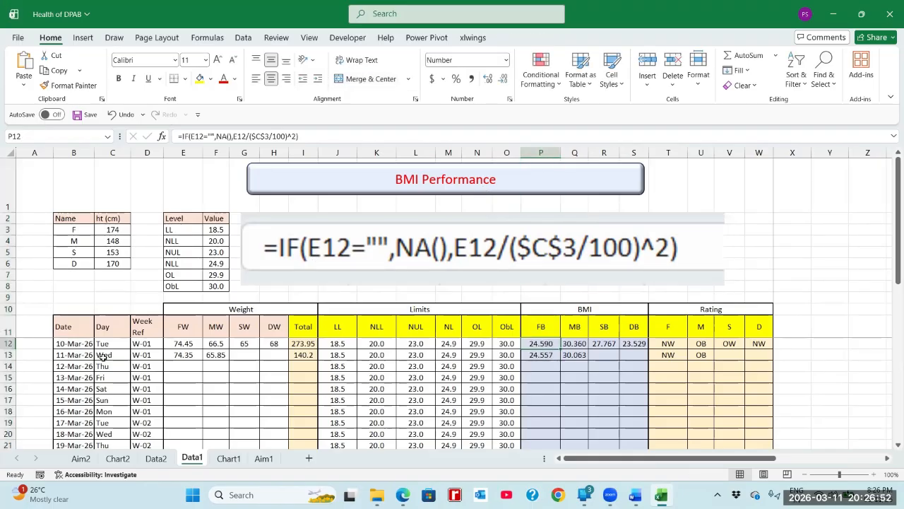
pyautogui.click(12, 343)
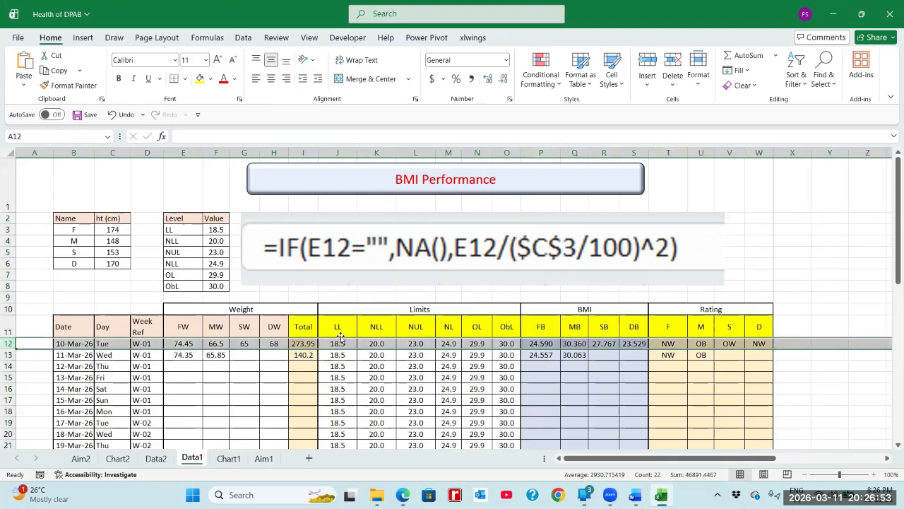
pyautogui.click(542, 345)
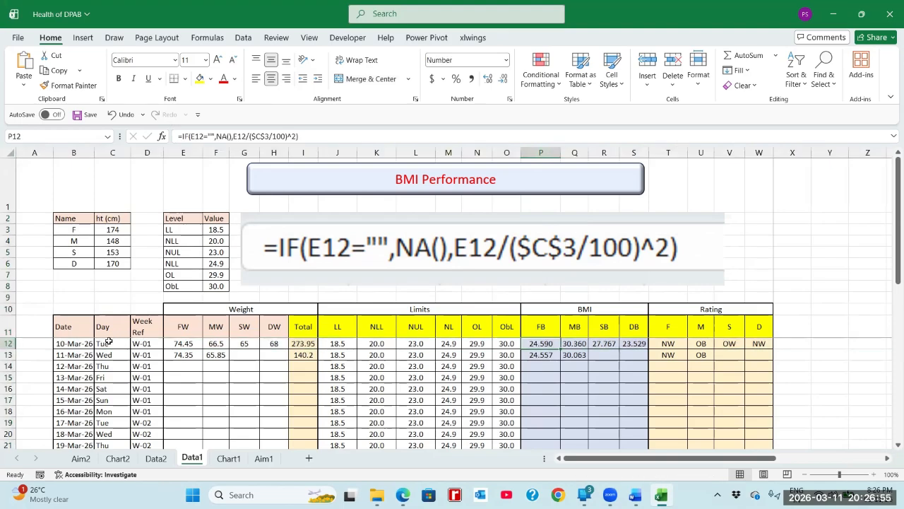
pyautogui.click(185, 344)
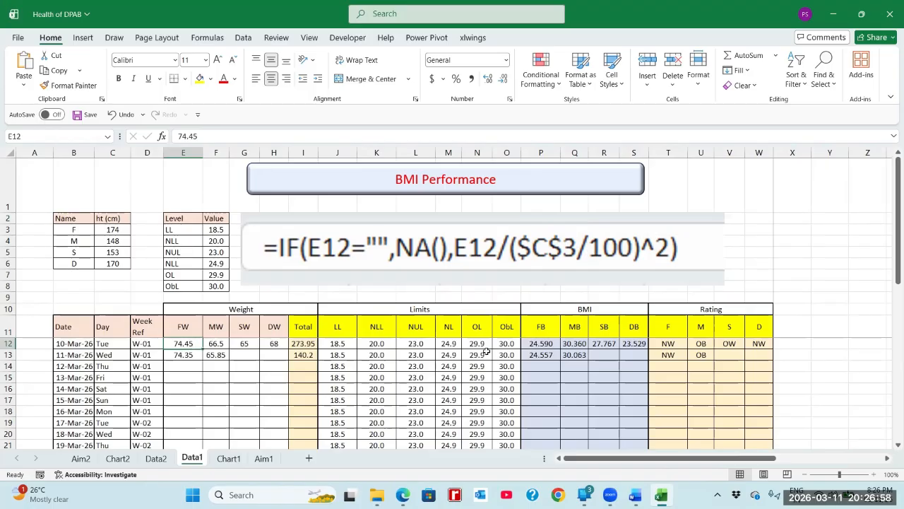
pyautogui.click(533, 345)
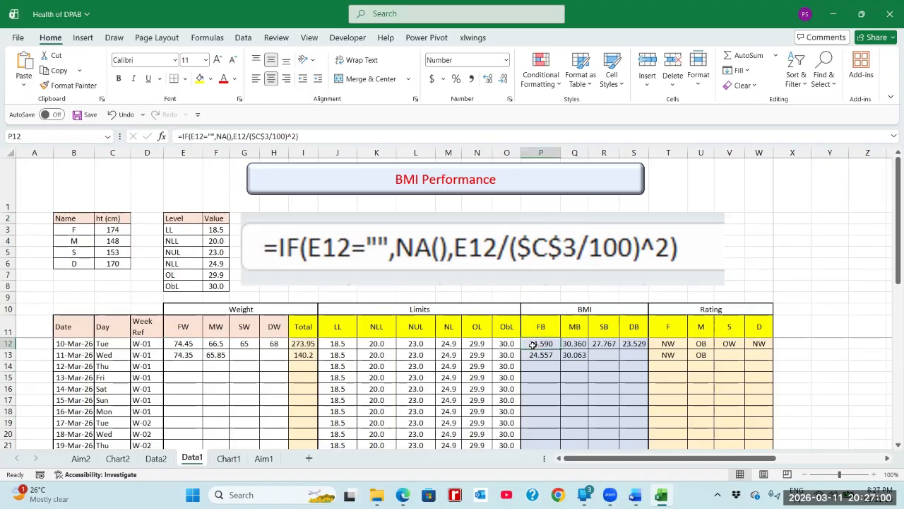
pyautogui.click(118, 230)
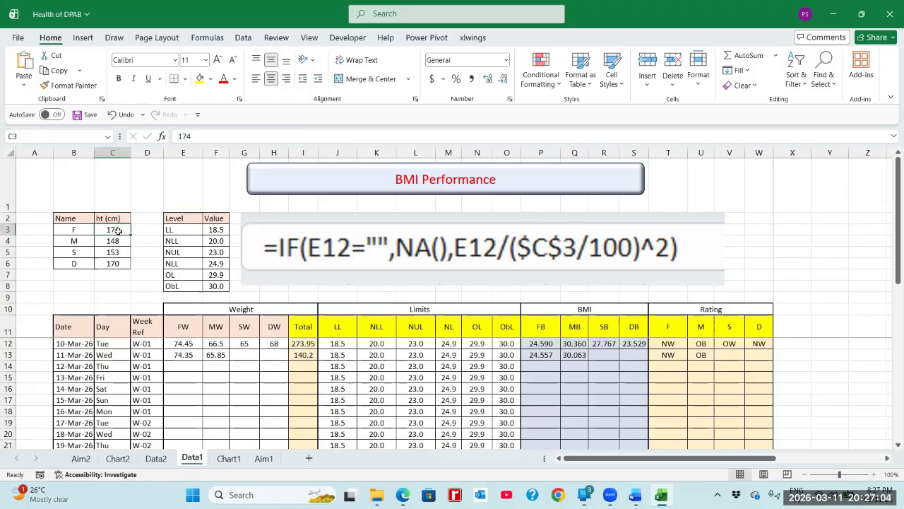
pyautogui.click(541, 344)
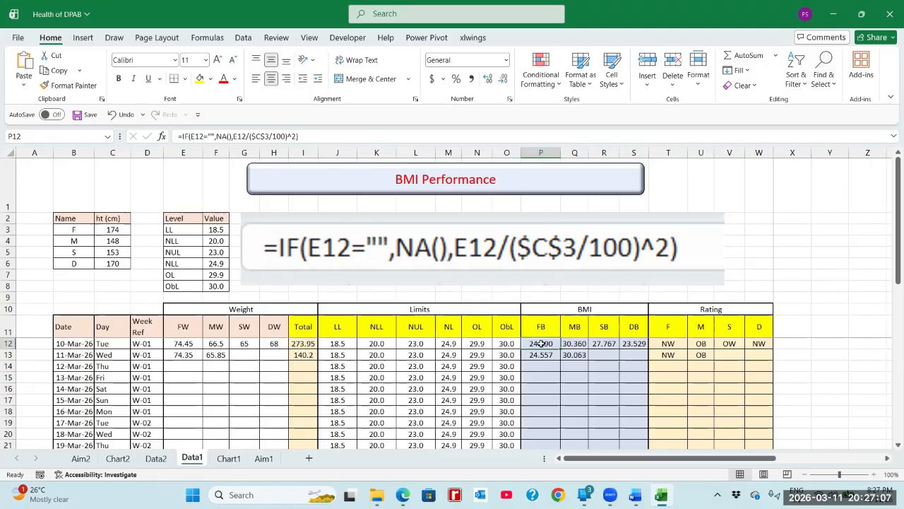
pyautogui.click(473, 255)
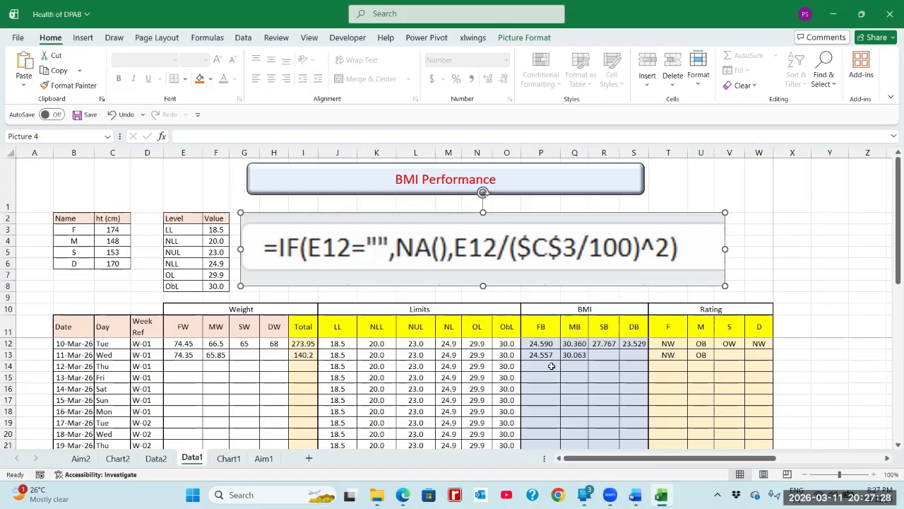
# Review the remaining dated rows and the FW weight cells for 10-Mar-26 to 12-Mar-26
pyautogui.scroll(-5, 551, 366)
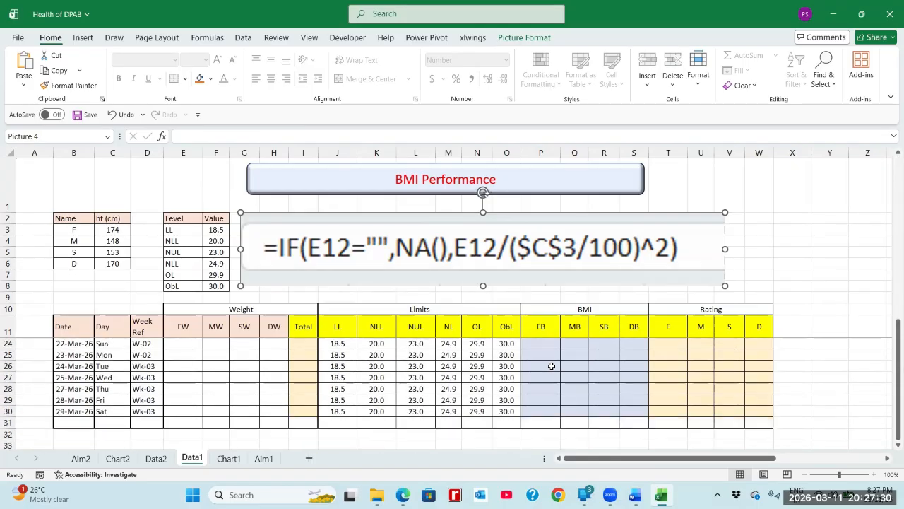
pyautogui.scroll(5, 547, 384)
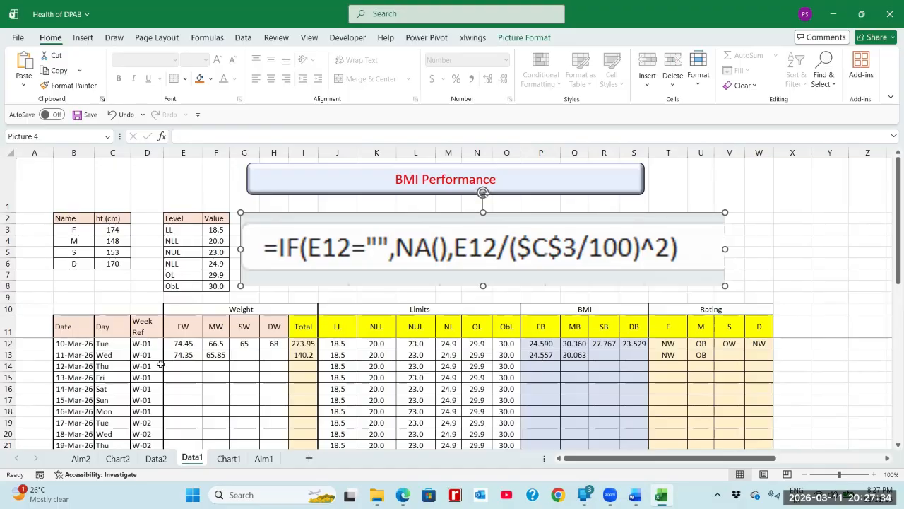
pyautogui.click(190, 356)
pyautogui.click(194, 366)
pyautogui.click(191, 343)
pyautogui.click(189, 355)
pyautogui.click(189, 366)
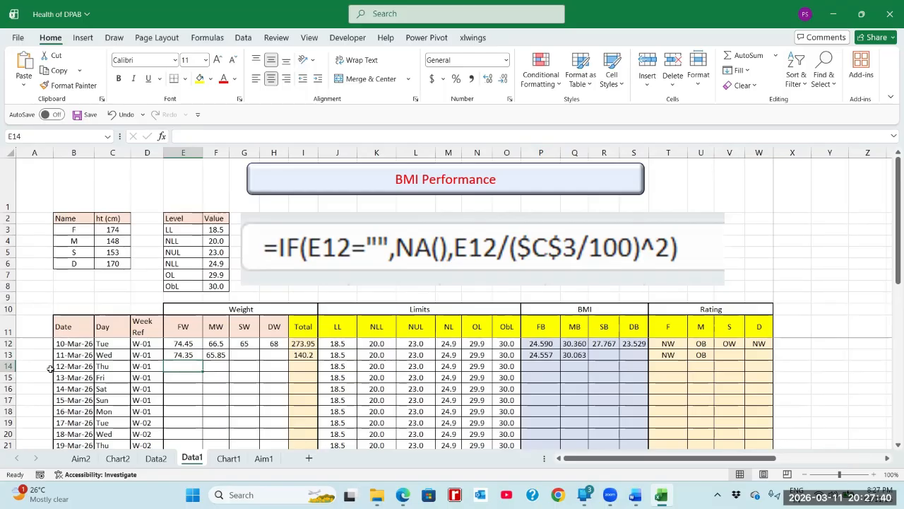
# Enter 74 as the FW weight for 12-Mar-26 in E14
pyautogui.click(9, 365)
pyautogui.click(175, 367)
pyautogui.write('74')
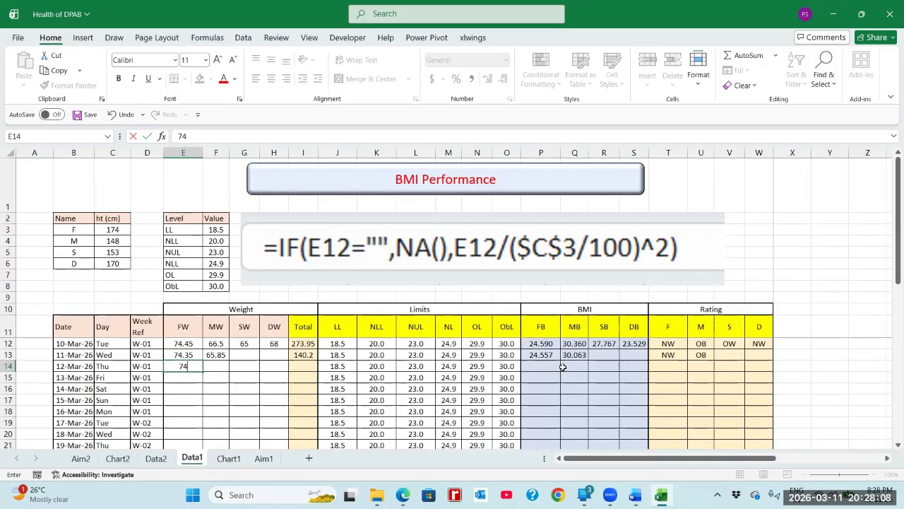
pyautogui.press('Return')
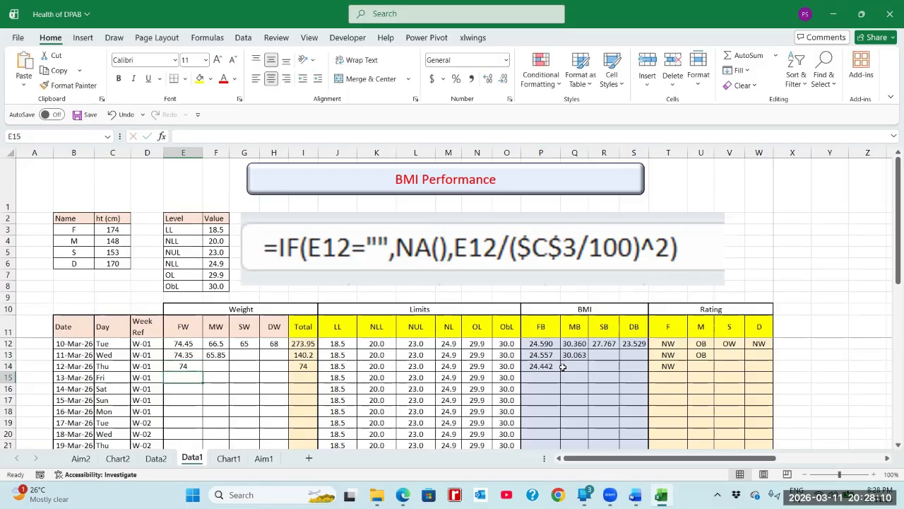
# Replace the FB formula in P14 with =E14/(C3*C3/100^2)
pyautogui.click(547, 367)
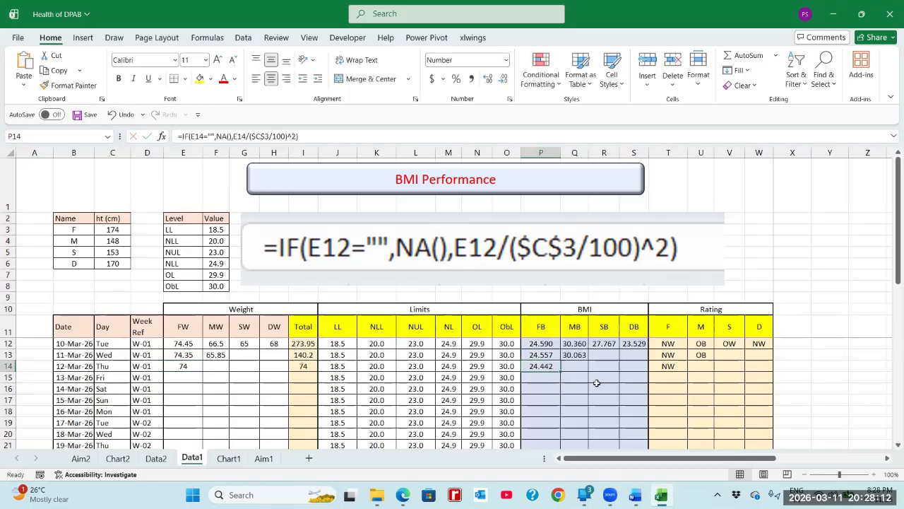
pyautogui.write('=')
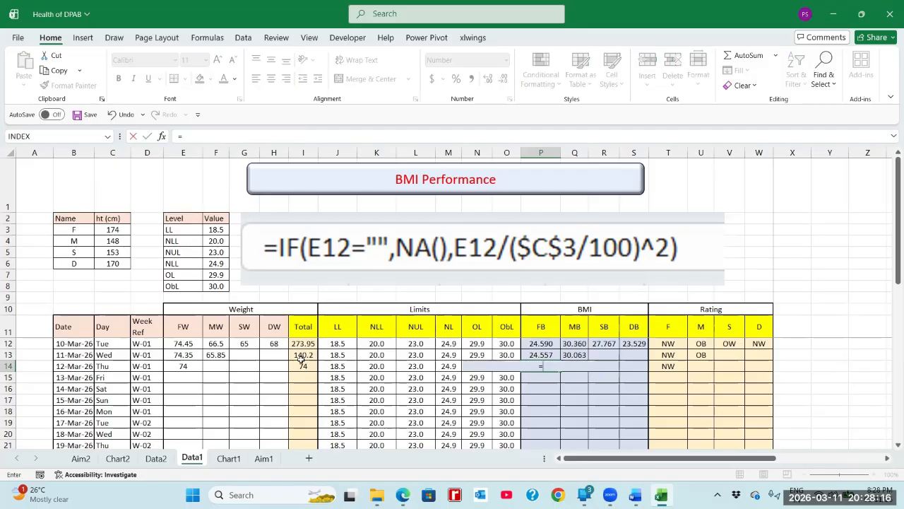
pyautogui.click(190, 366)
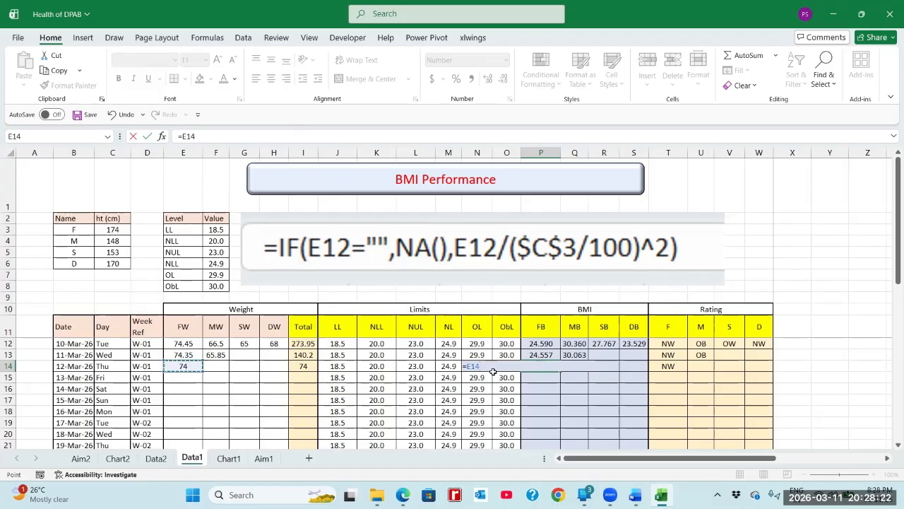
pyautogui.write('/(')
pyautogui.click(114, 229)
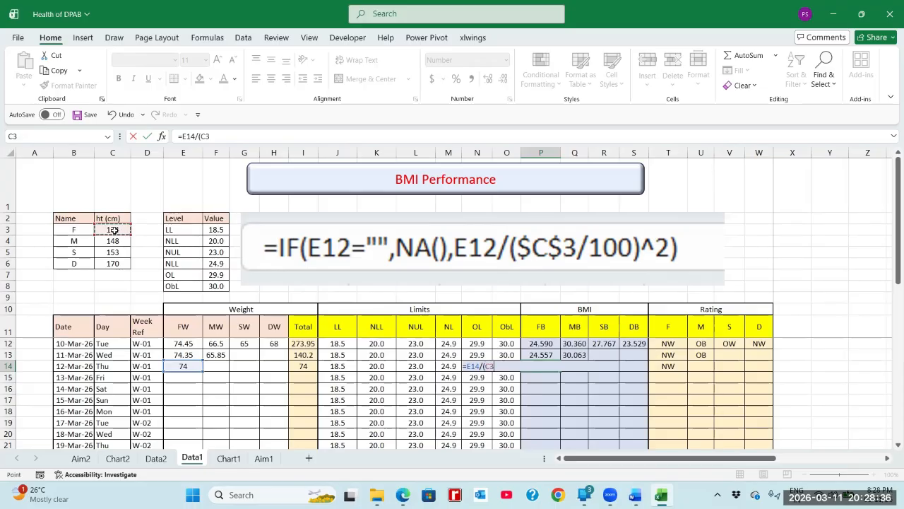
pyautogui.write('*')
pyautogui.click(114, 229)
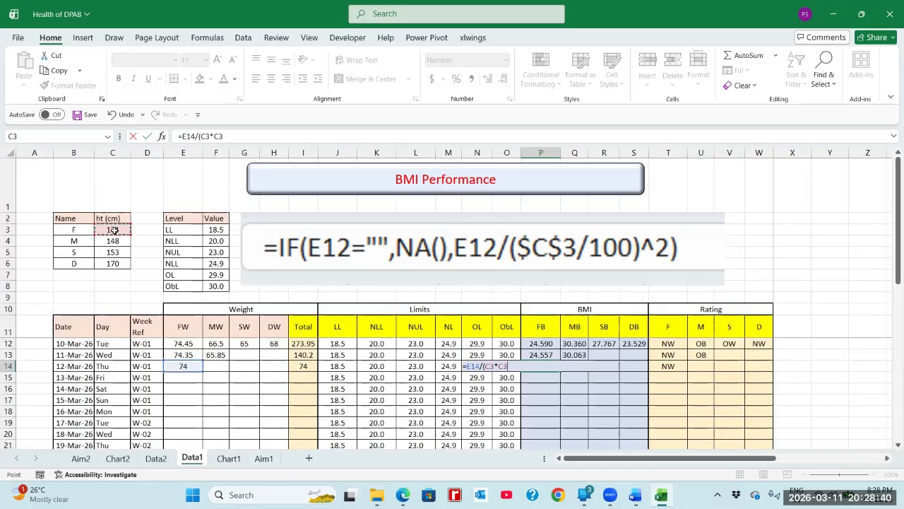
pyautogui.write(')')
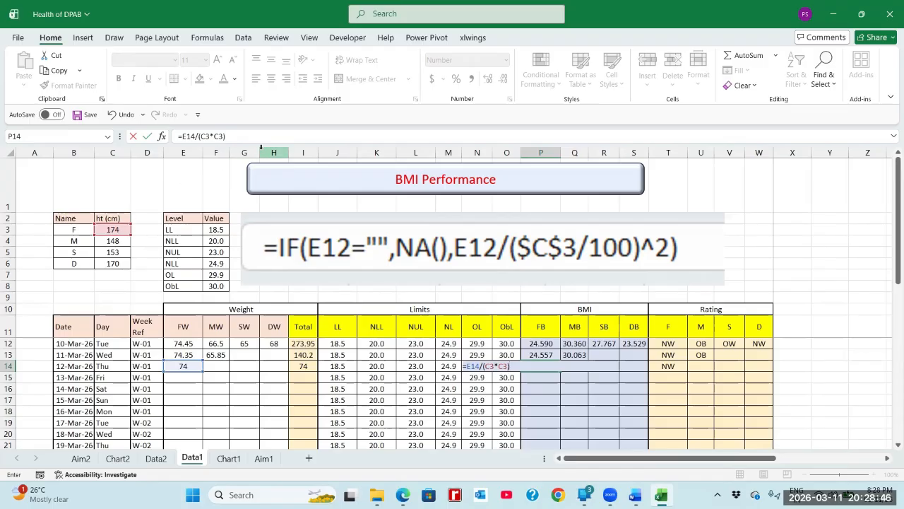
pyautogui.click(225, 137)
pyautogui.write('/100^2')
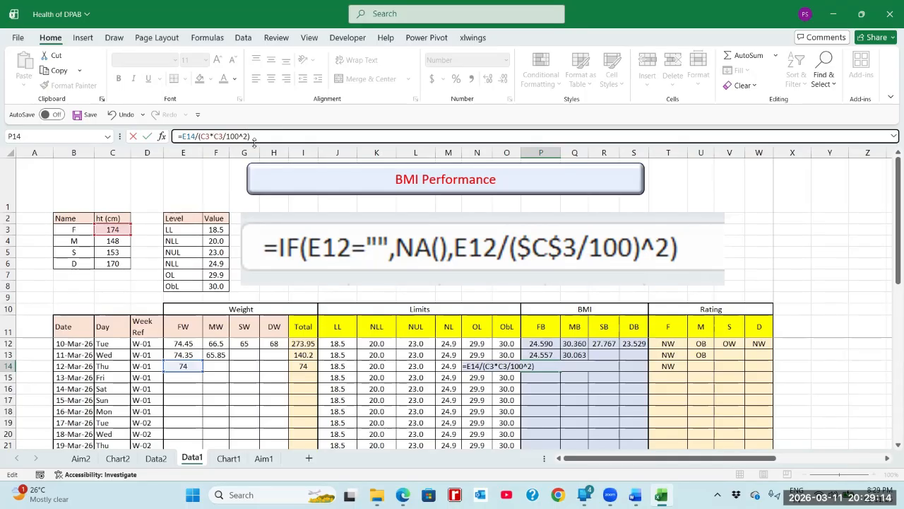
pyautogui.press('Return')
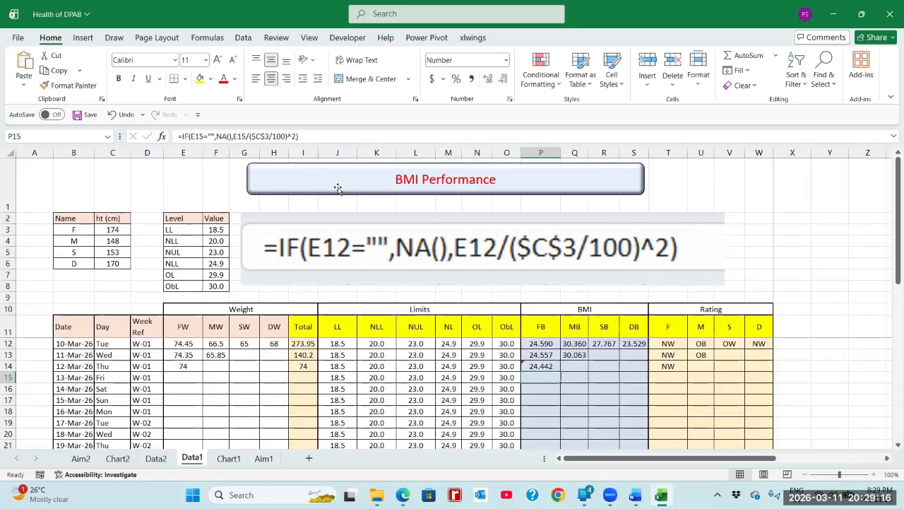
# Copy the simplified BMI formula from P14 into P15
pyautogui.click(544, 366)
pyautogui.hotkey('ctrl', 'c')
pyautogui.press('Down')
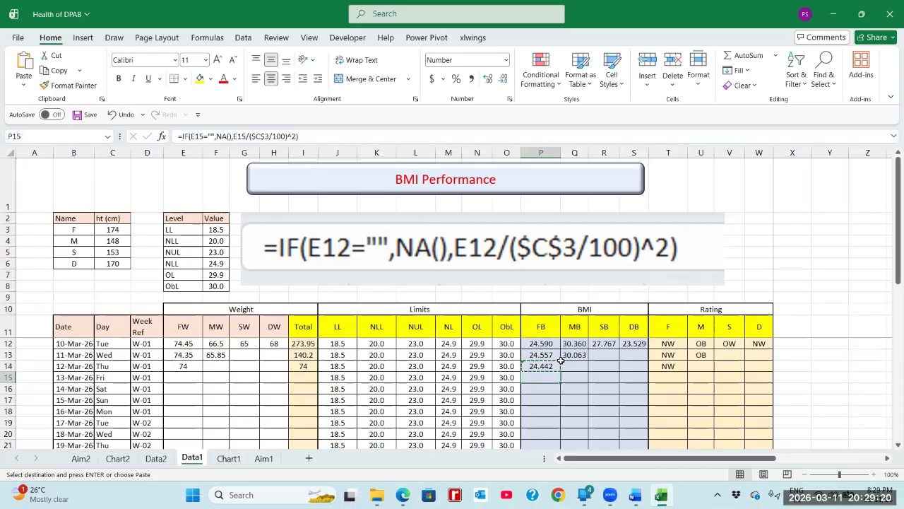
pyautogui.hotkey('ctrl', 'v')
pyautogui.press('Escape')
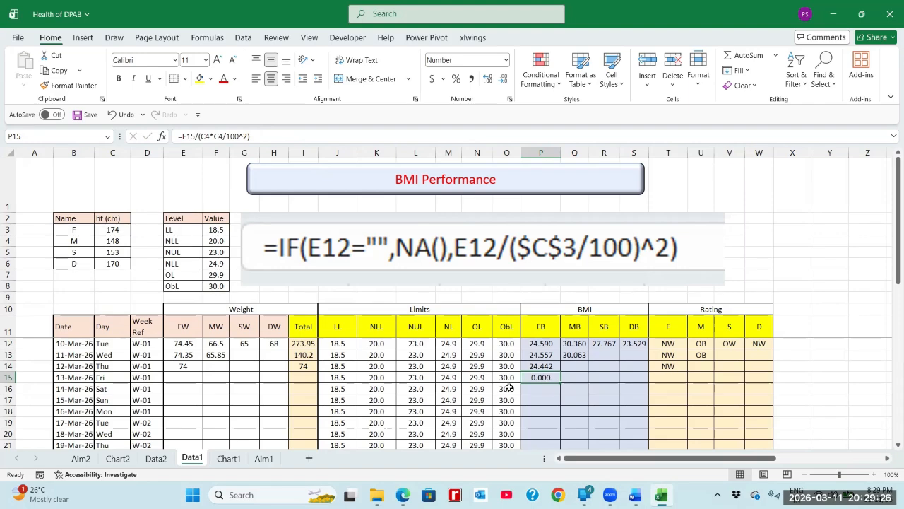
# Compare the weight cell E15 with the formula in P15 and check the FB line in chart F on Chart1
pyautogui.click(198, 378)
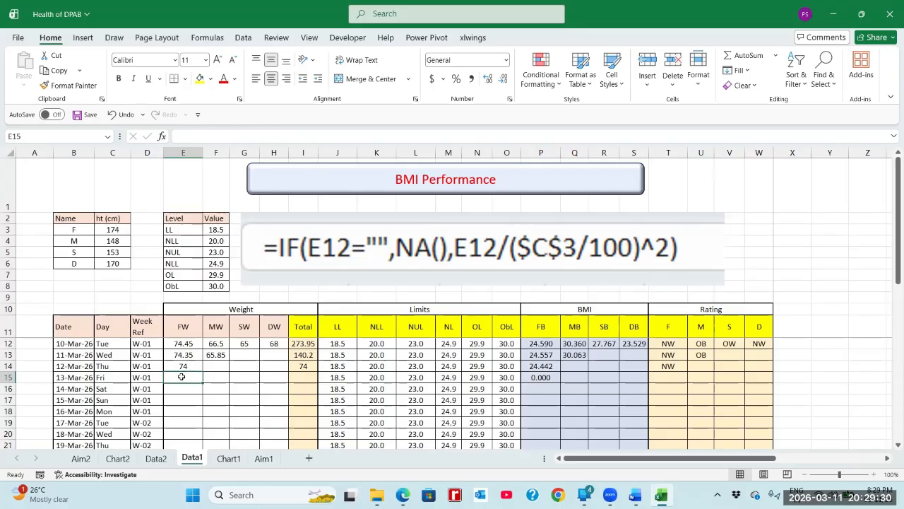
pyautogui.click(538, 378)
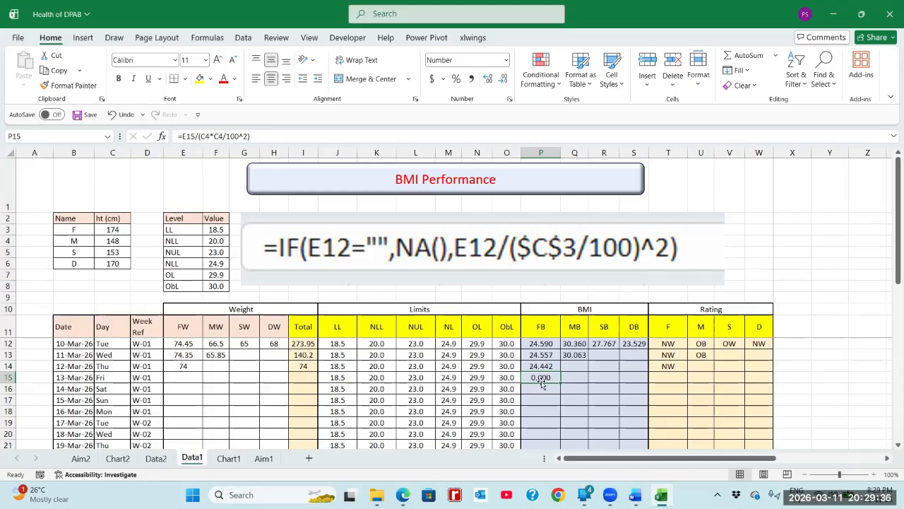
pyautogui.click(228, 458)
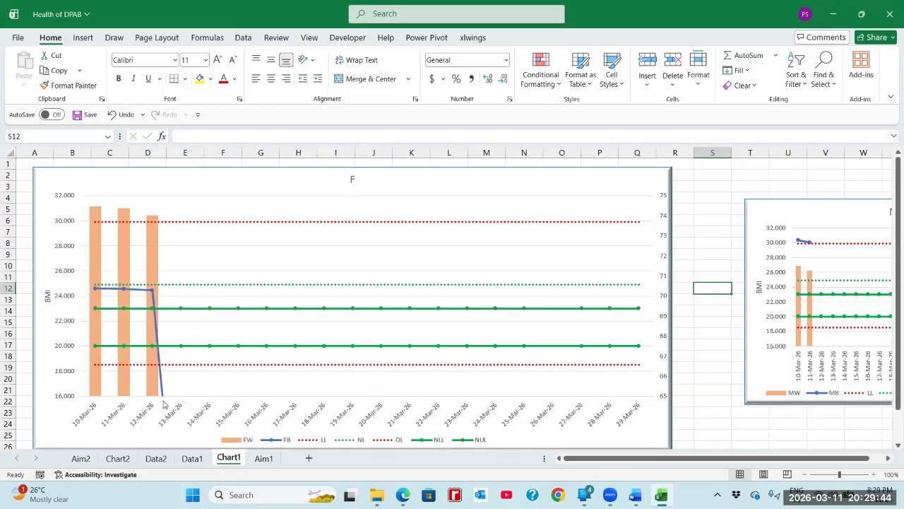
# Compare the BMI formulas in P12 and P14 on Data1 with the formula picture and the height in C3
pyautogui.click(192, 458)
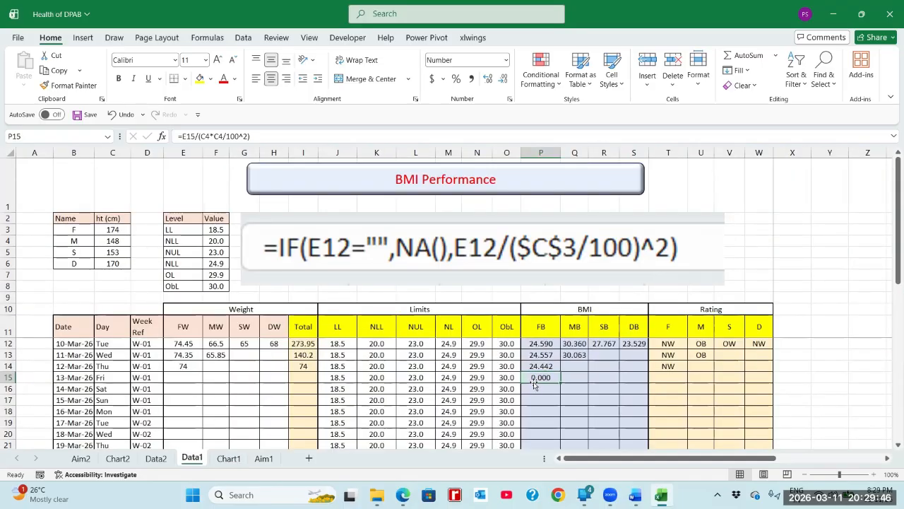
pyautogui.click(545, 345)
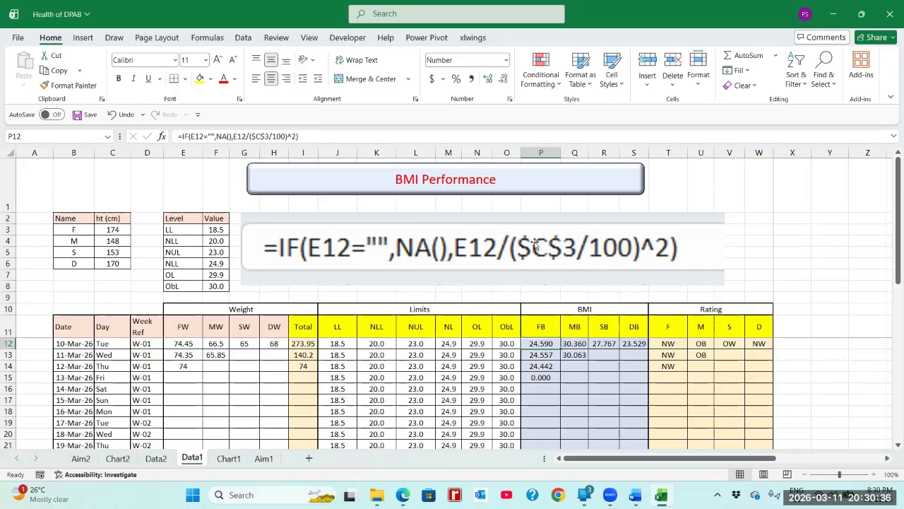
pyautogui.click(539, 367)
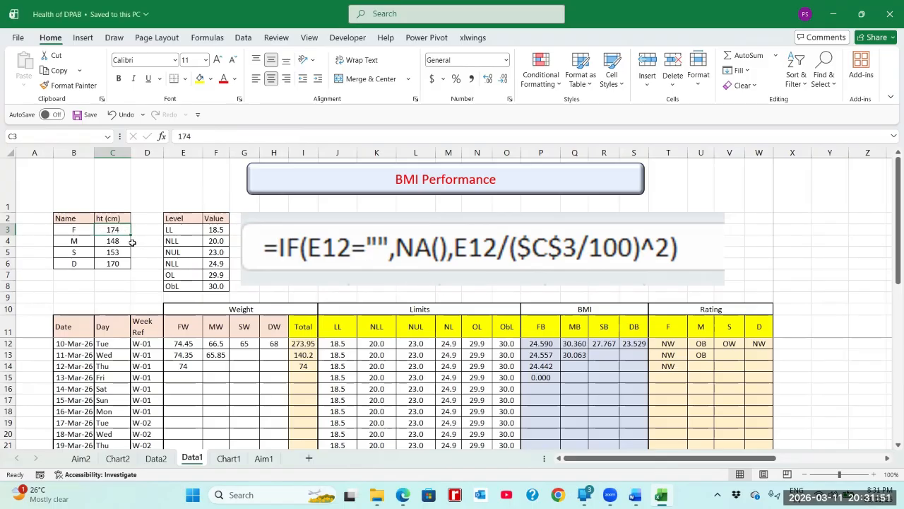
# Undo the accidental flip of the formula picture and shrink it to clear the conditional formatting callout beside it
pyautogui.click(335, 254)
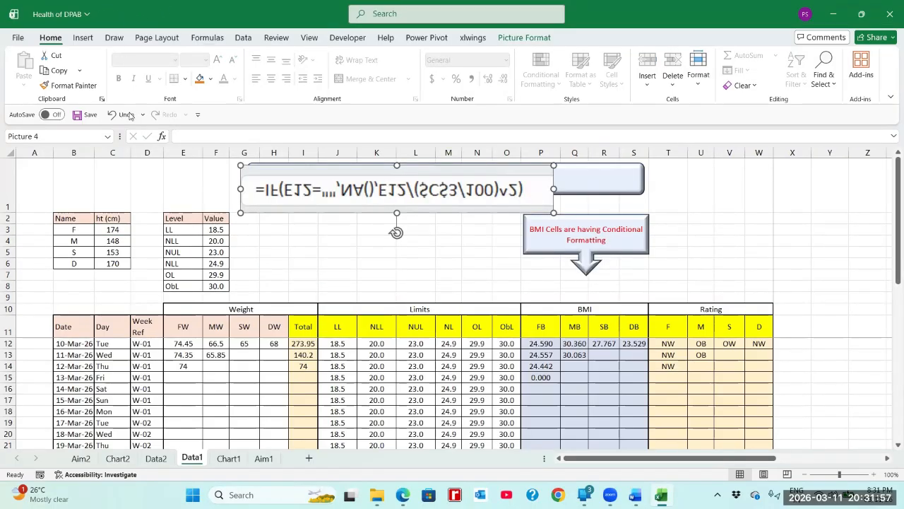
pyautogui.click(122, 114)
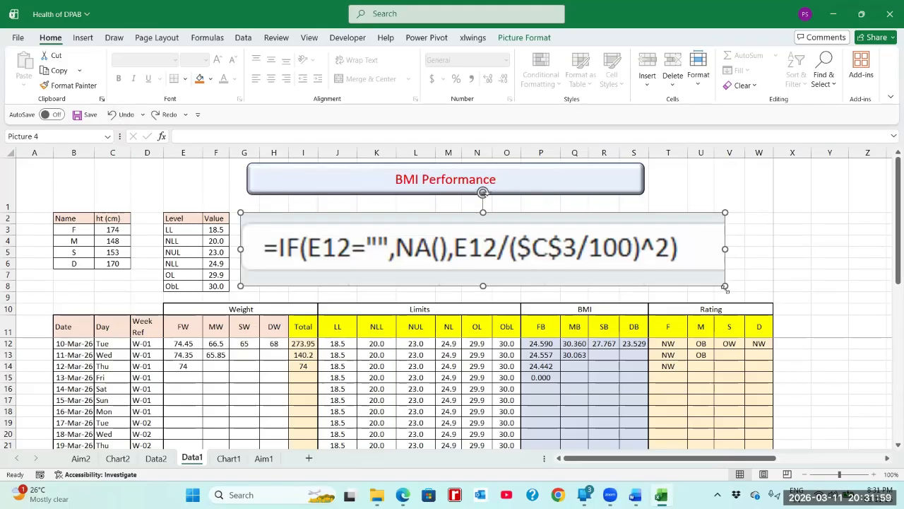
pyautogui.moveTo(724, 287); pyautogui.dragTo(490, 250)
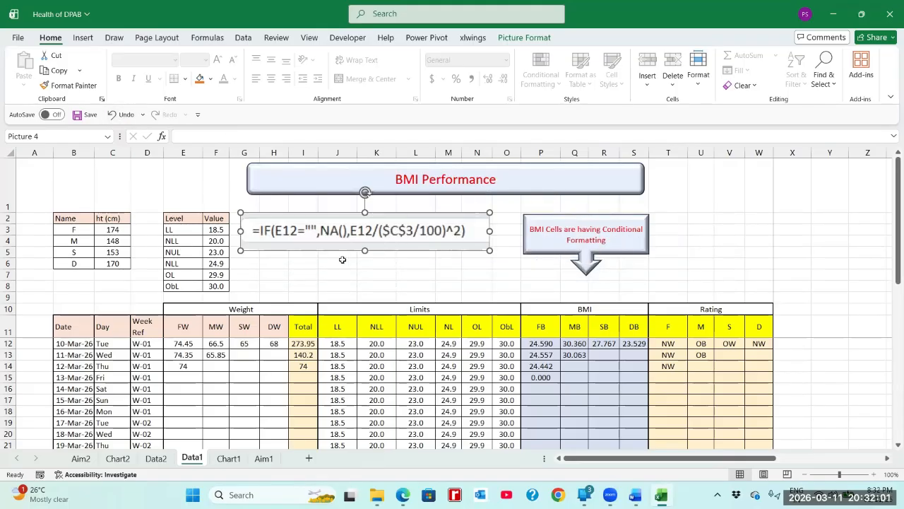
# Calculate a trial BMI in I7 with =74.45/(174/100)^2 and show it with three decimals
pyautogui.doubleClick(315, 275)
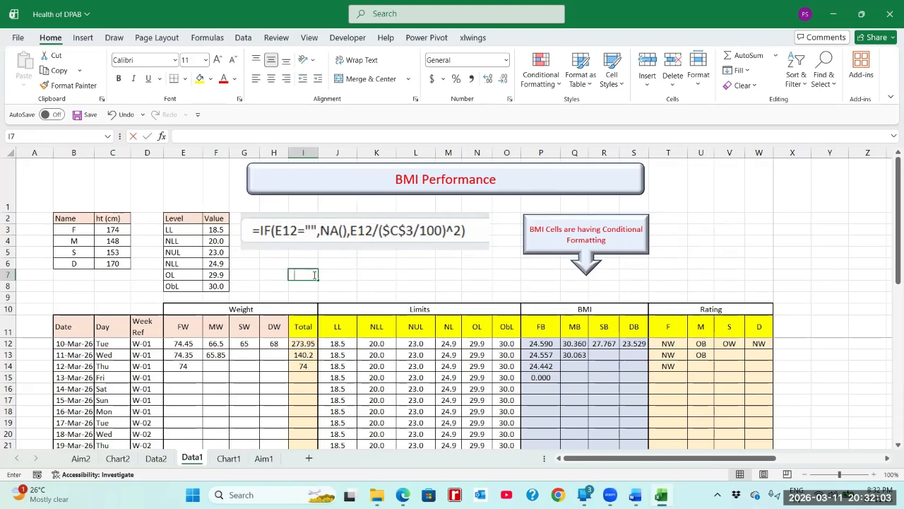
pyautogui.write('=74')
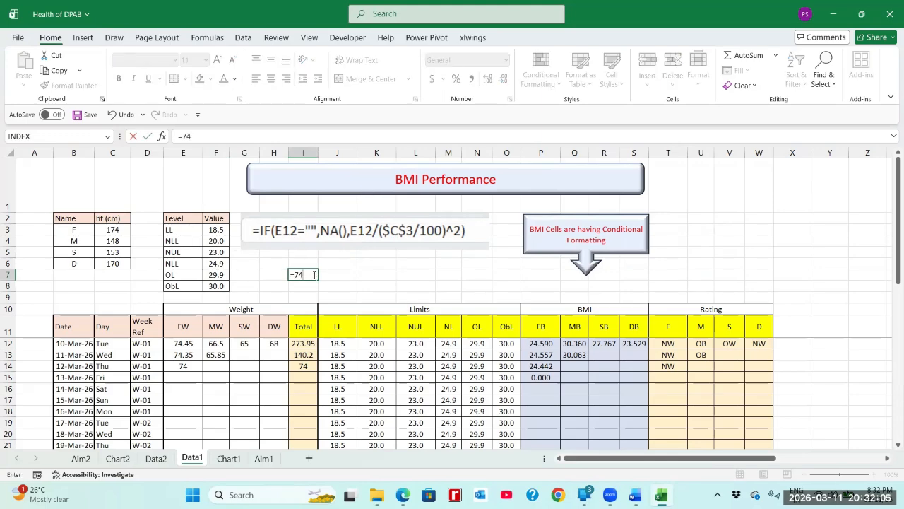
pyautogui.write('.45/(174/100)^')
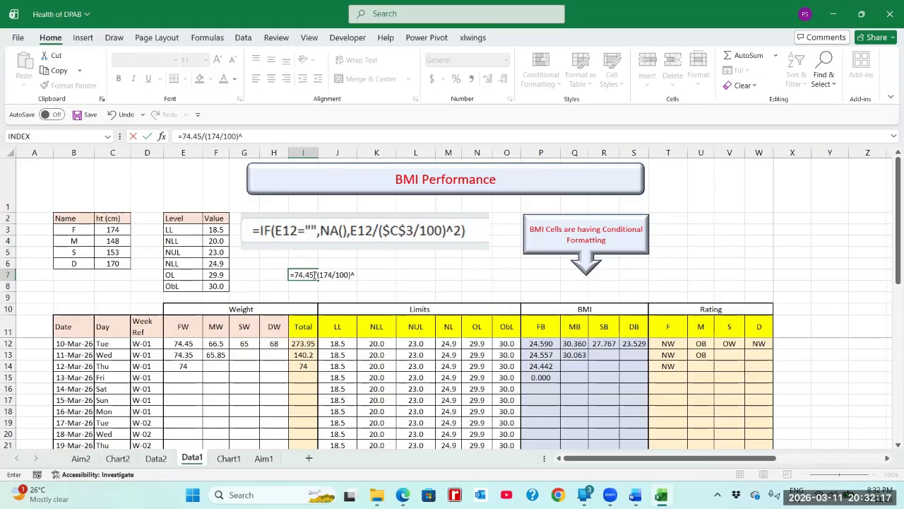
pyautogui.write('2')
pyautogui.press('Return')
pyautogui.click(315, 275)
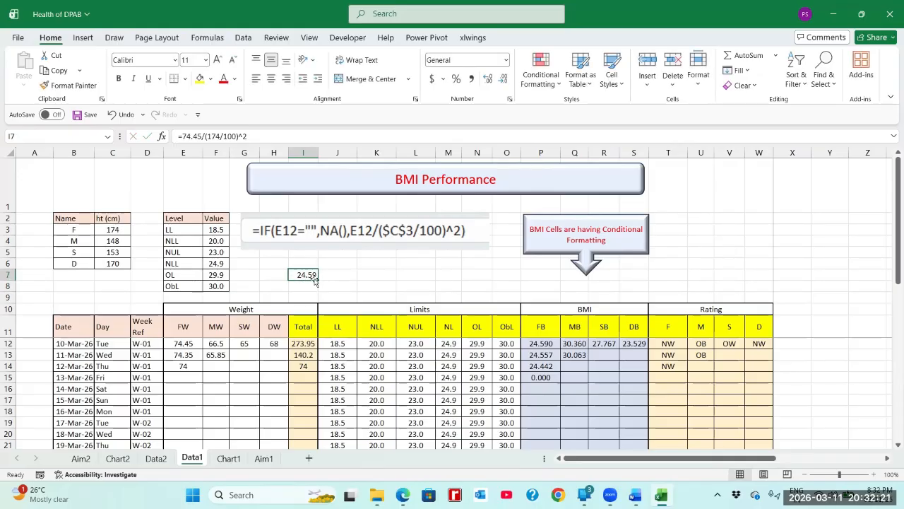
pyautogui.click(486, 79)
# Compare the trial BMI with the FB value in P12 and clear the trial calculation from I7
pyautogui.click(549, 344)
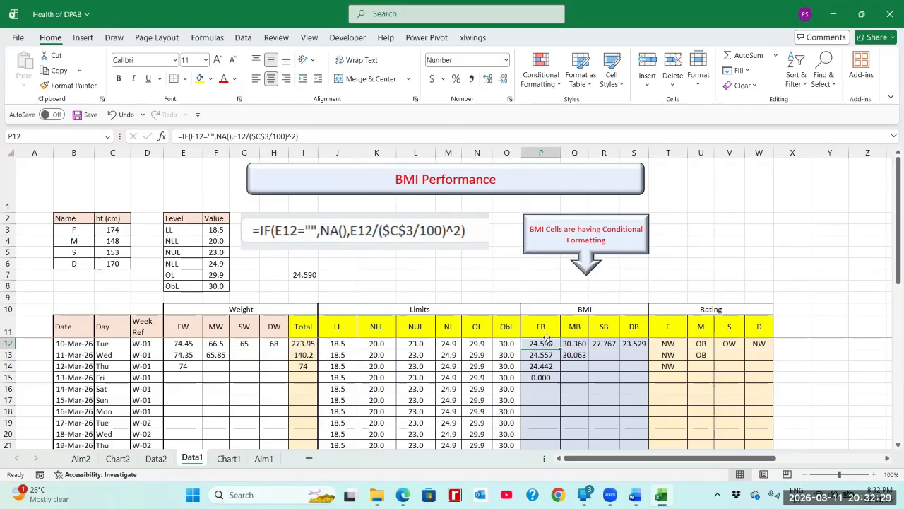
pyautogui.click(301, 274)
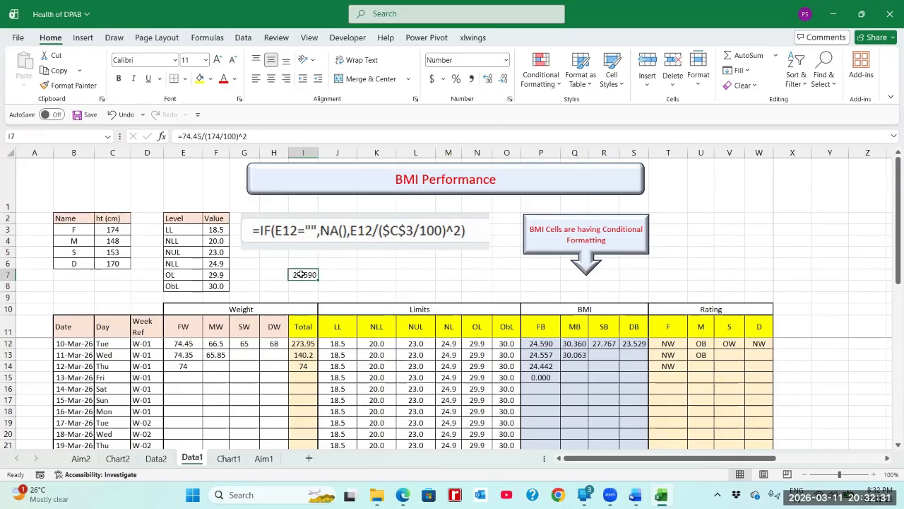
pyautogui.press('Delete')
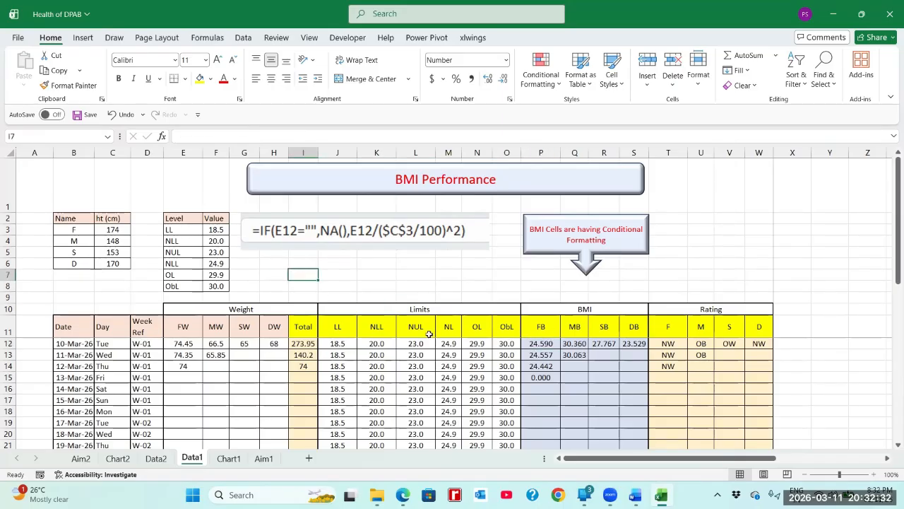
# Replace NA() in the P12 formula with an empty string, giving =IF(E12="","",E12/($C$3/100)^2)
pyautogui.click(534, 344)
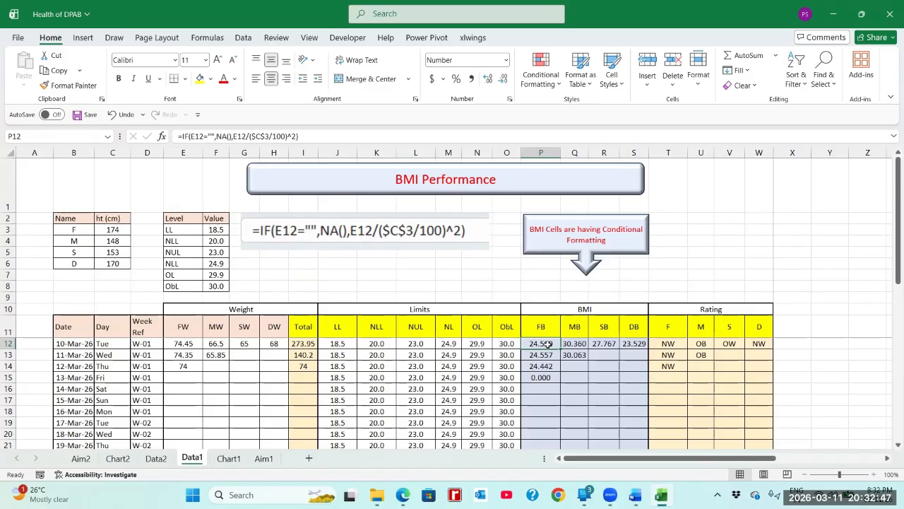
pyautogui.click(234, 135)
pyautogui.press('BackSpace')
pyautogui.press('BackSpace')
pyautogui.press('BackSpace')
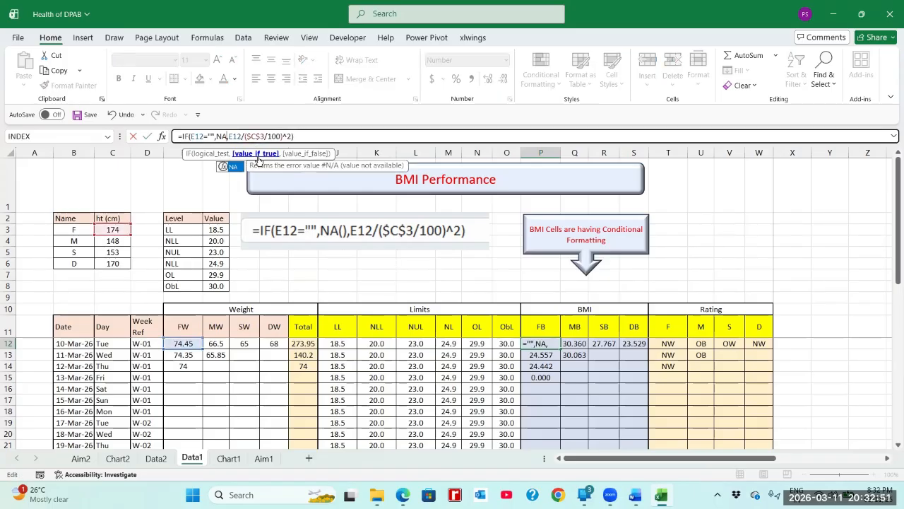
pyautogui.press('BackSpace')
pyautogui.write('""')
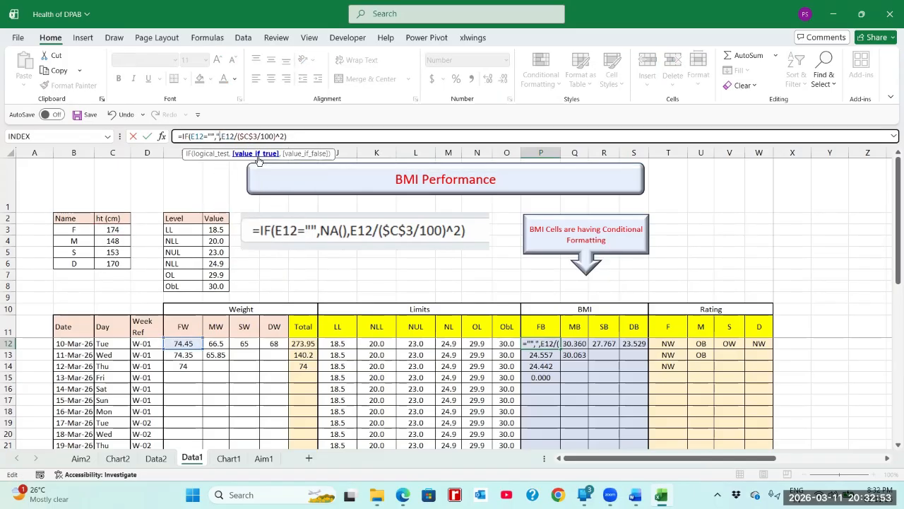
pyautogui.press('Return')
# Copy the P12 formula through P30 in the FB column, pasting formulas only, and save the workbook
pyautogui.press('Up')
pyautogui.hotkey('ctrl', 'c')
pyautogui.hotkey('shift', 'Down')
pyautogui.hotkey('shift', 'Down')
pyautogui.hotkey('shift', 'Down')
pyautogui.hotkey('shift', 'Down')
pyautogui.hotkey('shift', 'Down')
pyautogui.hotkey('shift', 'Down')
pyautogui.hotkey('shift', 'Down')
pyautogui.hotkey('shift', 'Down')
pyautogui.hotkey('shift', 'Down')
pyautogui.hotkey('shift', 'Down')
pyautogui.hotkey('shift', 'Down')
pyautogui.hotkey('shift', 'Down')
pyautogui.hotkey('shift', 'Down')
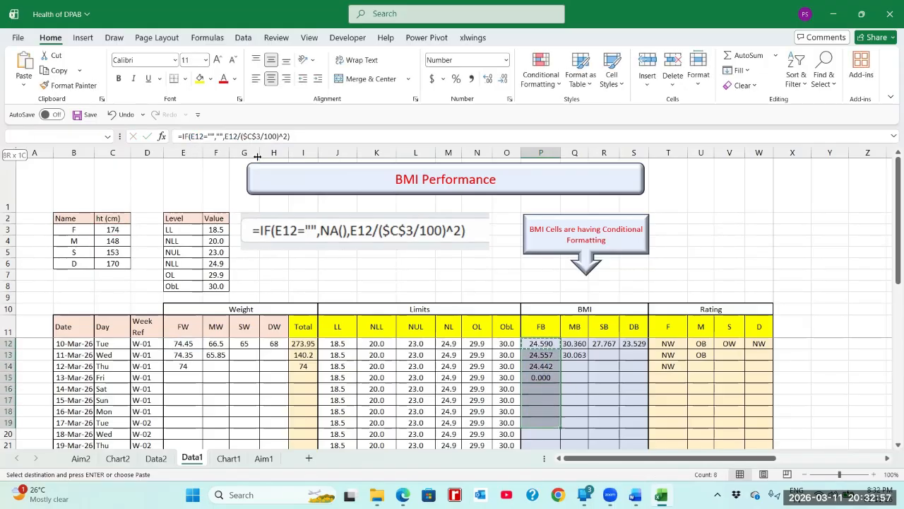
pyautogui.hotkey('shift', 'Down')
pyautogui.hotkey('shift', 'Down')
pyautogui.hotkey('shift', 'Down')
pyautogui.hotkey('shift', 'Down')
pyautogui.hotkey('shift', 'Down')
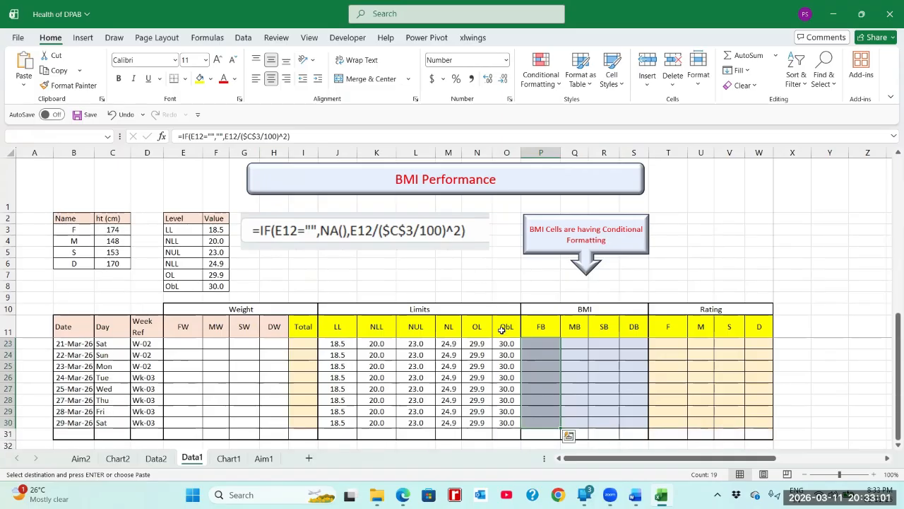
pyautogui.rightClick(533, 347)
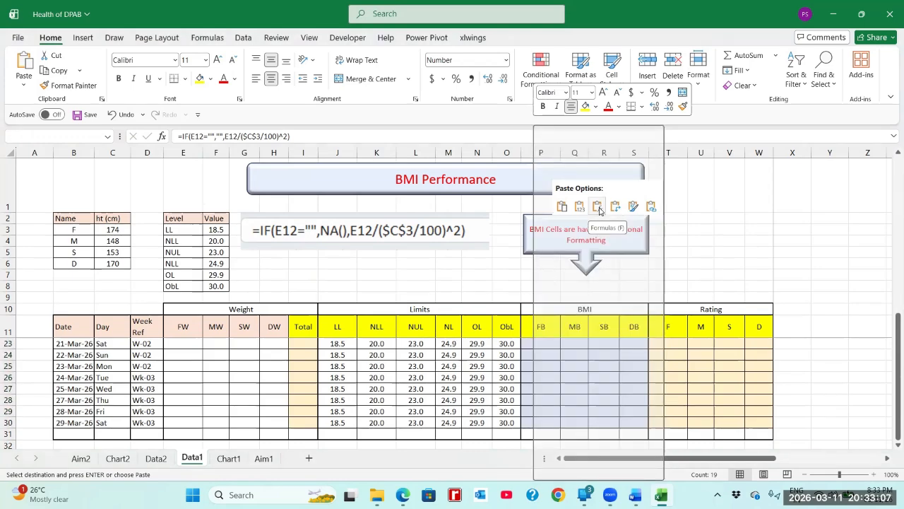
pyautogui.click(598, 206)
pyautogui.press('Escape')
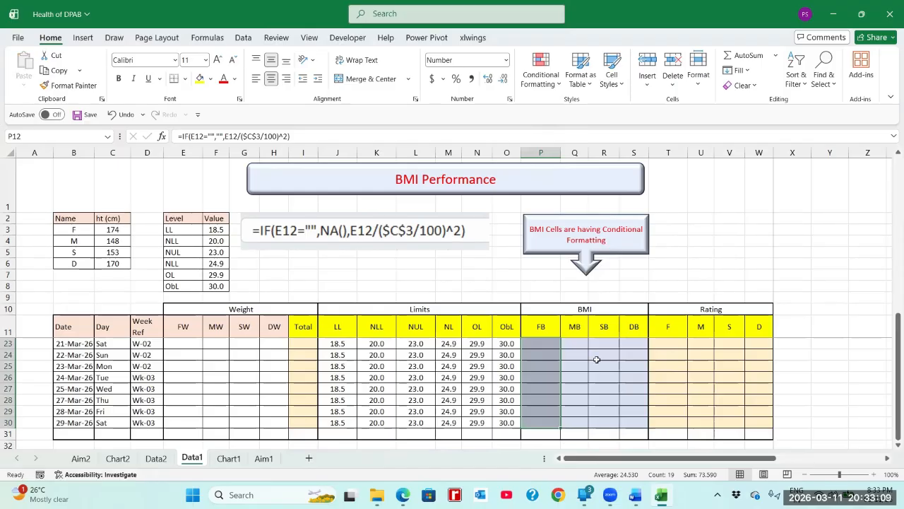
pyautogui.scroll(4, 597, 359)
pyautogui.hotkey('ctrl', 's')
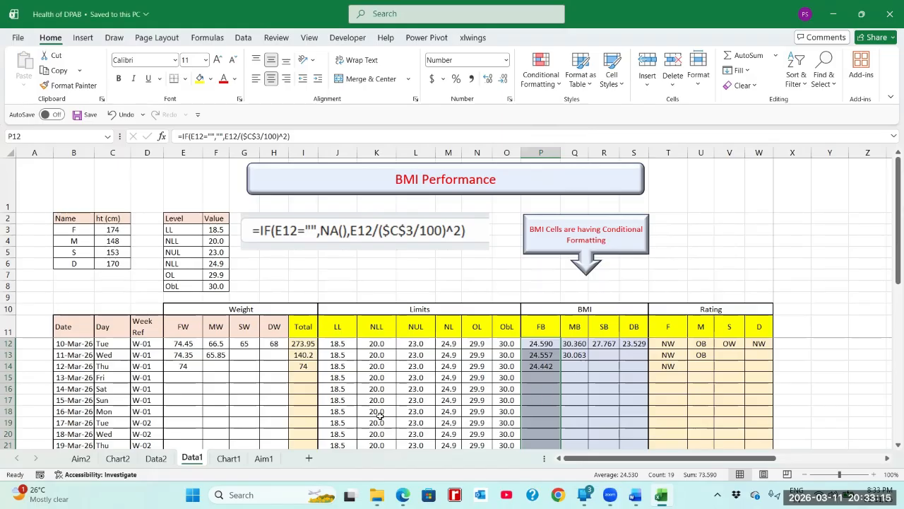
# Check the filled FB column, the P14 formula and weight in E14 against the 12-Mar-26 FB point on Chart1
pyautogui.scroll(-1, 485, 424)
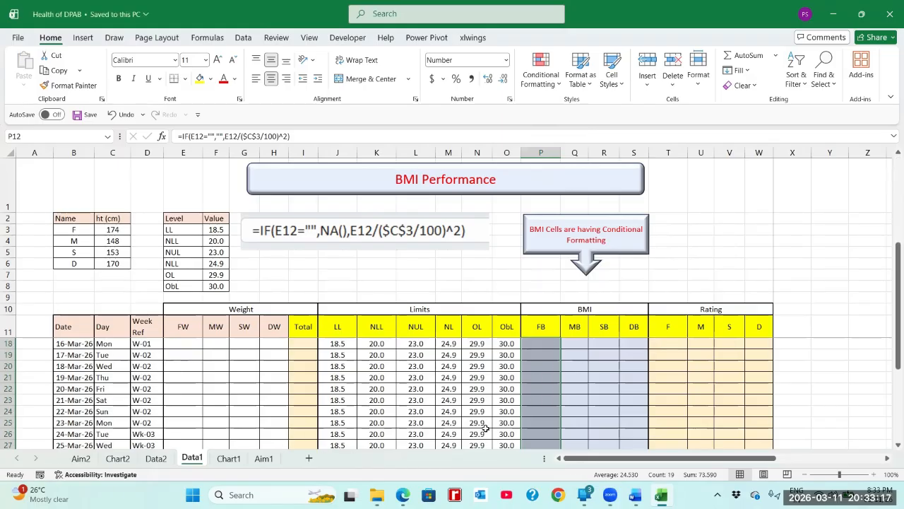
pyautogui.scroll(1, 486, 424)
pyautogui.click(546, 370)
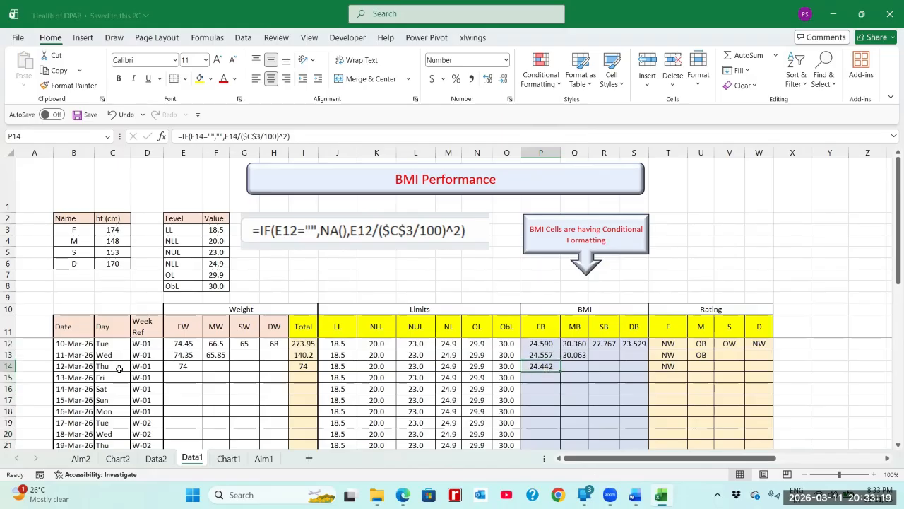
pyautogui.click(176, 368)
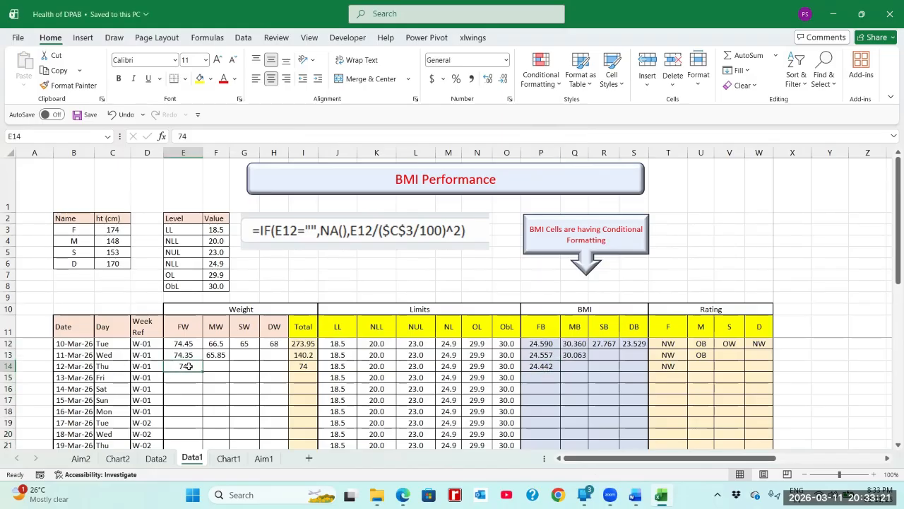
pyautogui.click(224, 458)
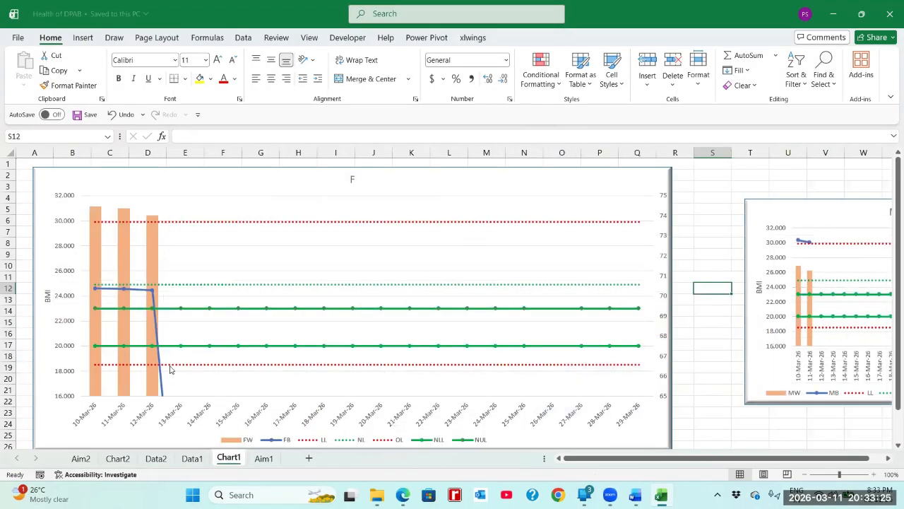
pyautogui.moveTo(151, 292)
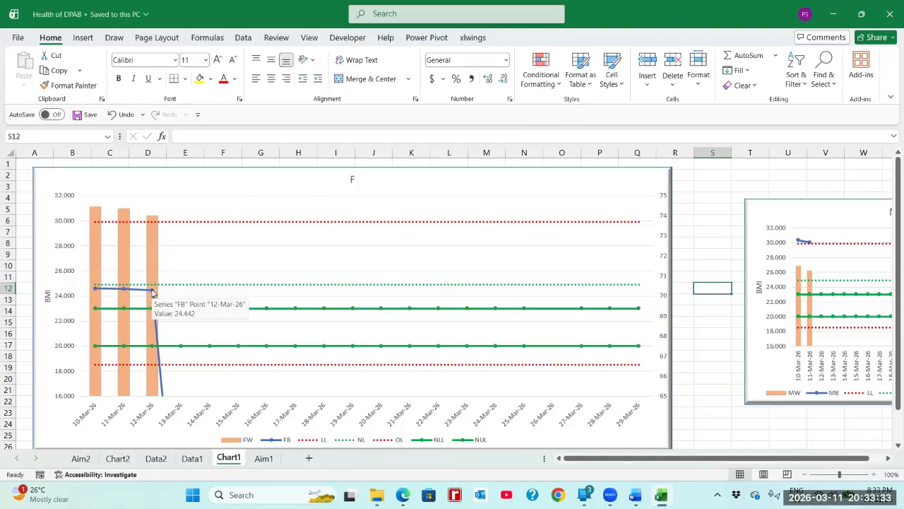
# Recheck the FB formula in P14 on Data1 and examine the FB line down to the date axis on Chart1
pyautogui.click(191, 458)
pyautogui.click(540, 367)
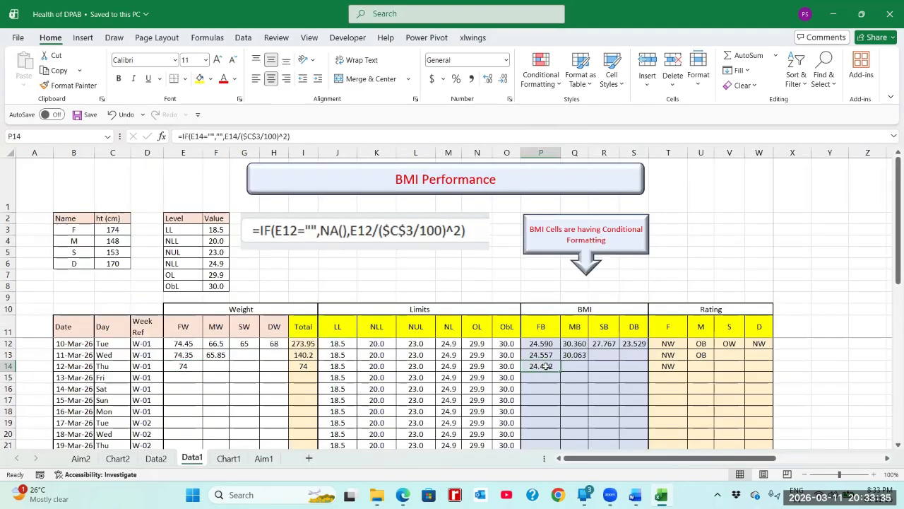
pyautogui.click(228, 458)
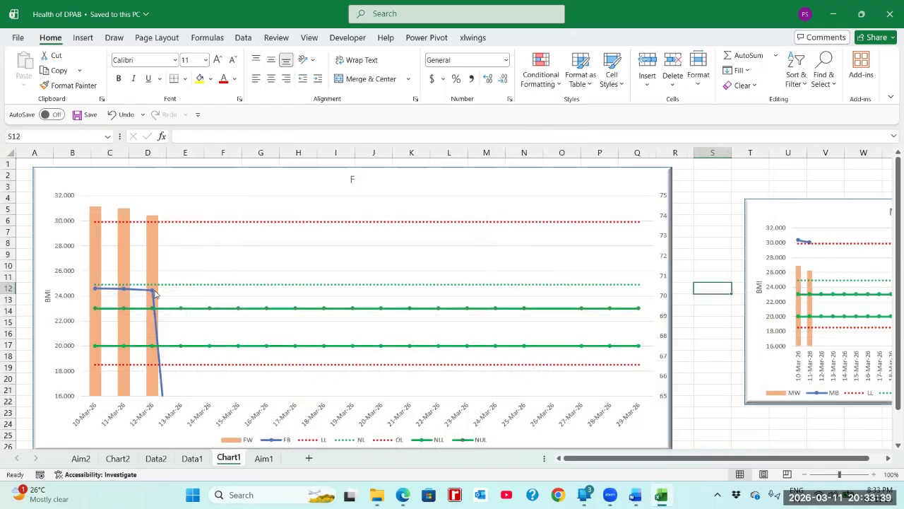
pyautogui.scroll(-1, 192, 391)
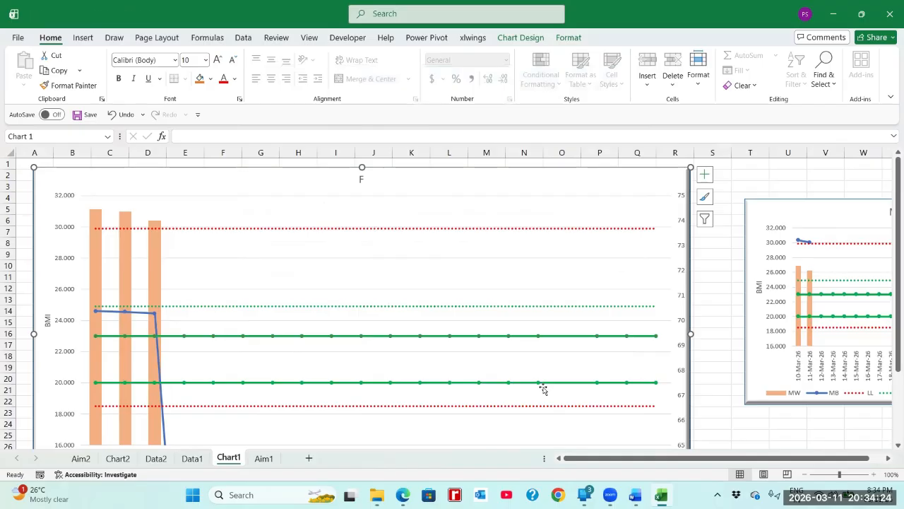
pyautogui.scroll(-3, 543, 388)
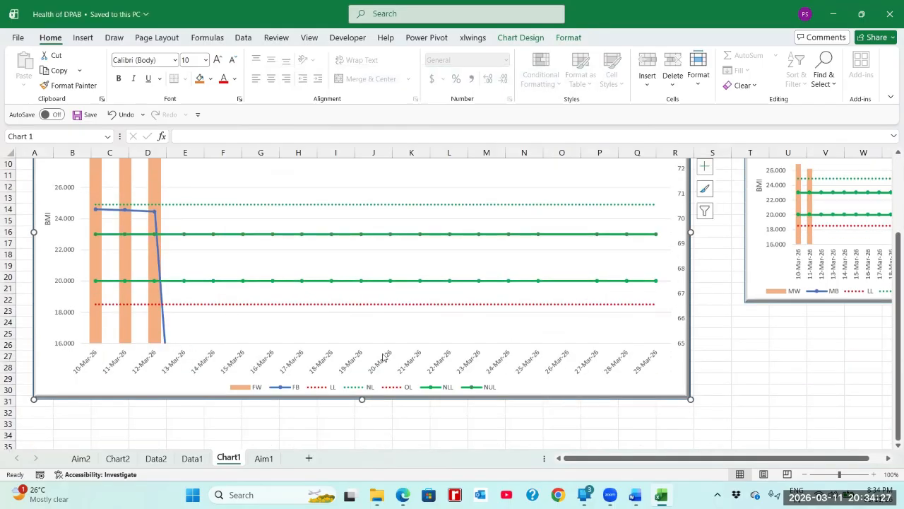
# Examine the BMI line in chart F on Chart2 around 12-Mar-26 and 13-Mar-26
pyautogui.click(117, 458)
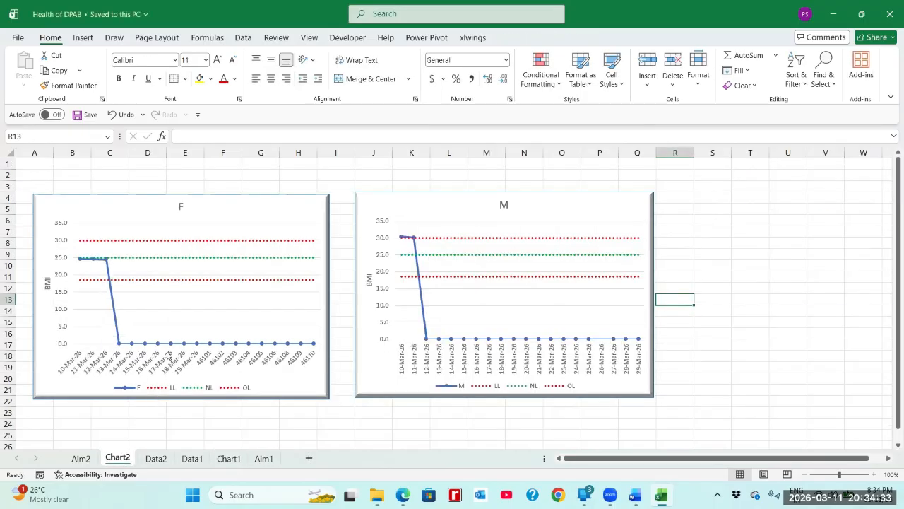
pyautogui.moveTo(120, 344)
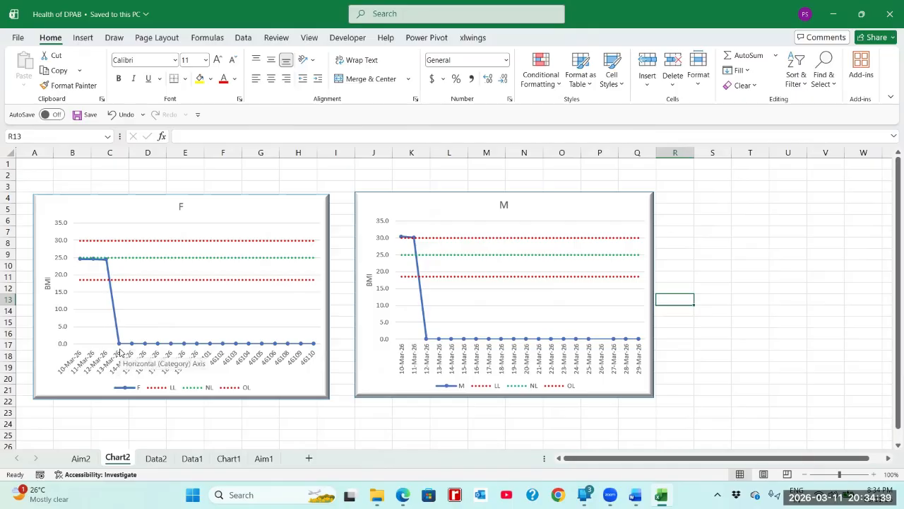
pyautogui.moveTo(106, 263)
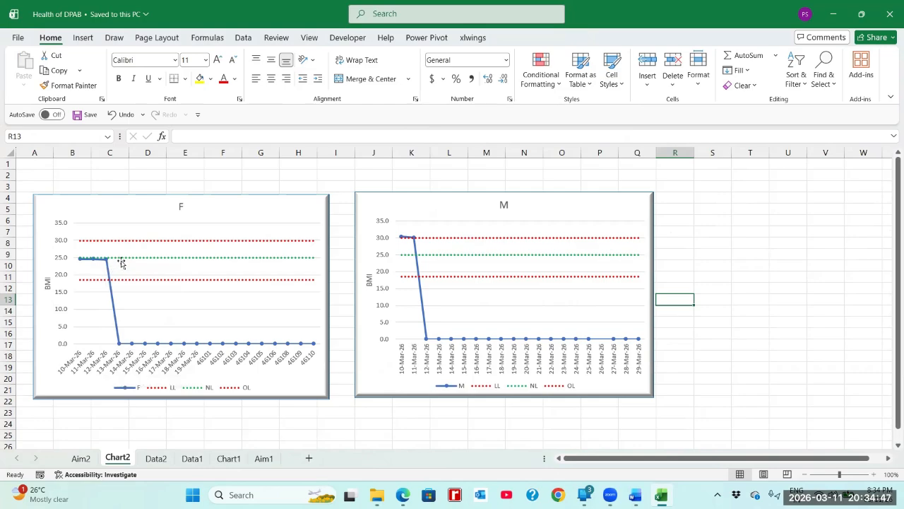
# On Data1, change the blank-weight result in P12 to NA(), giving =IF(E12="",NA(),E12/($C$3/100)^2)
pyautogui.click(205, 458)
pyautogui.click(541, 343)
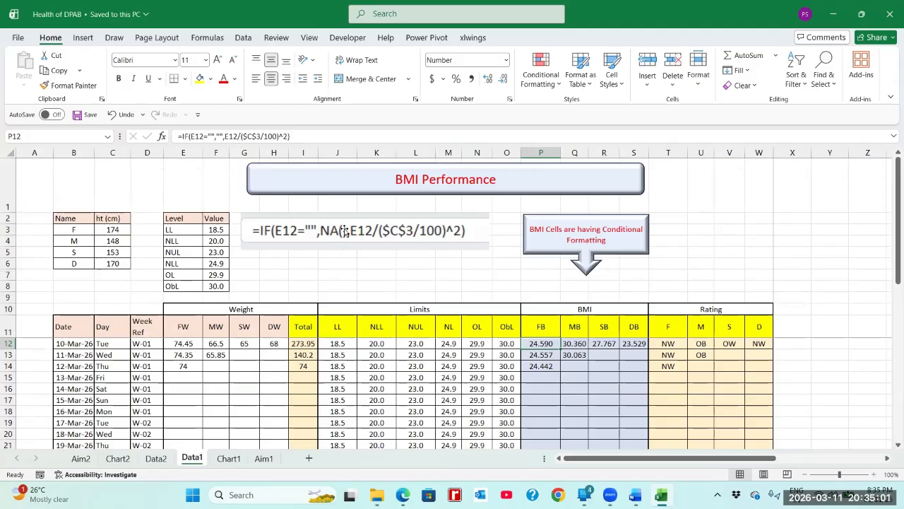
pyautogui.click(224, 137)
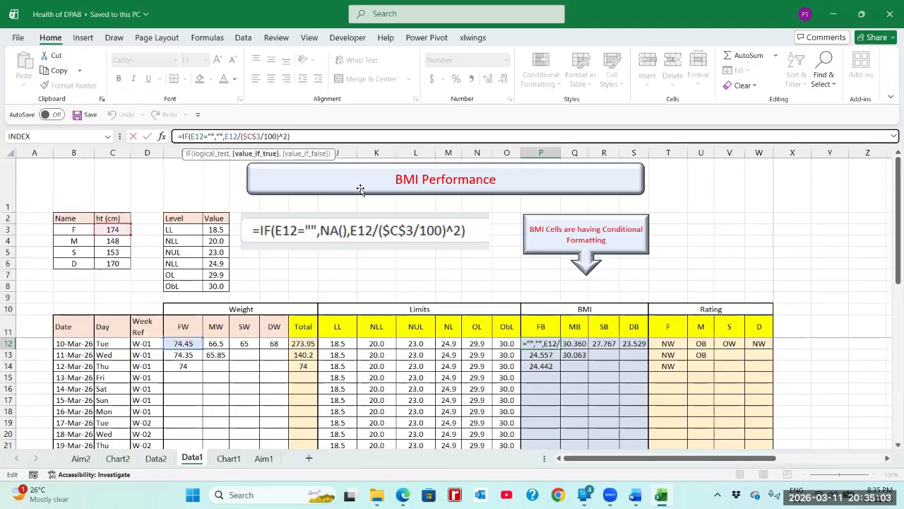
pyautogui.press('BackSpace')
pyautogui.press('BackSpace')
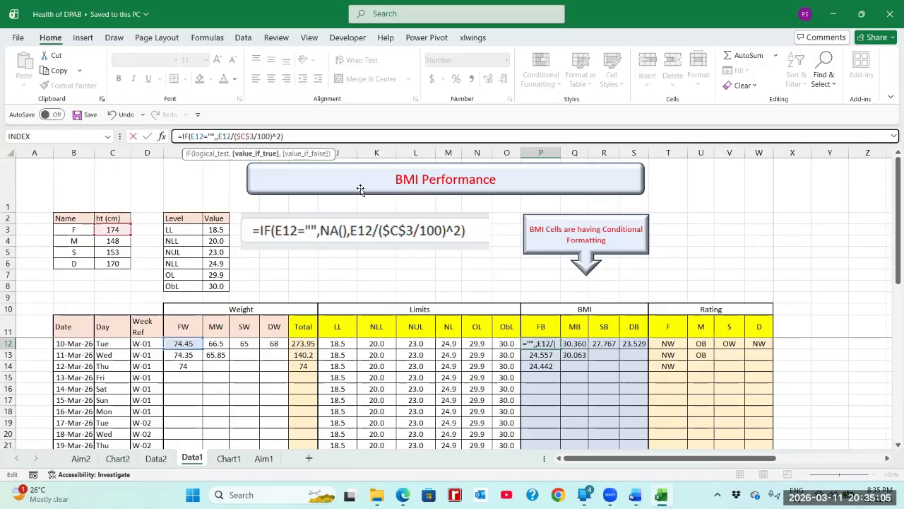
pyautogui.write('NA')
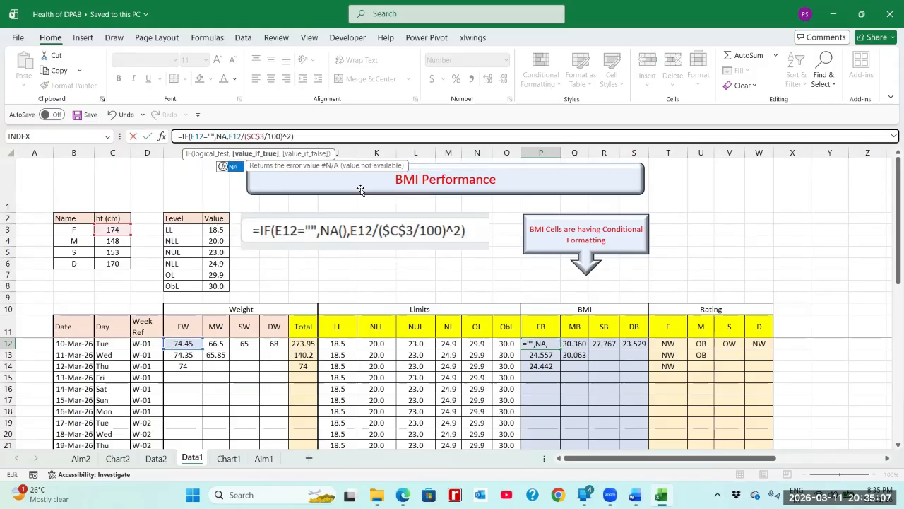
pyautogui.write('()')
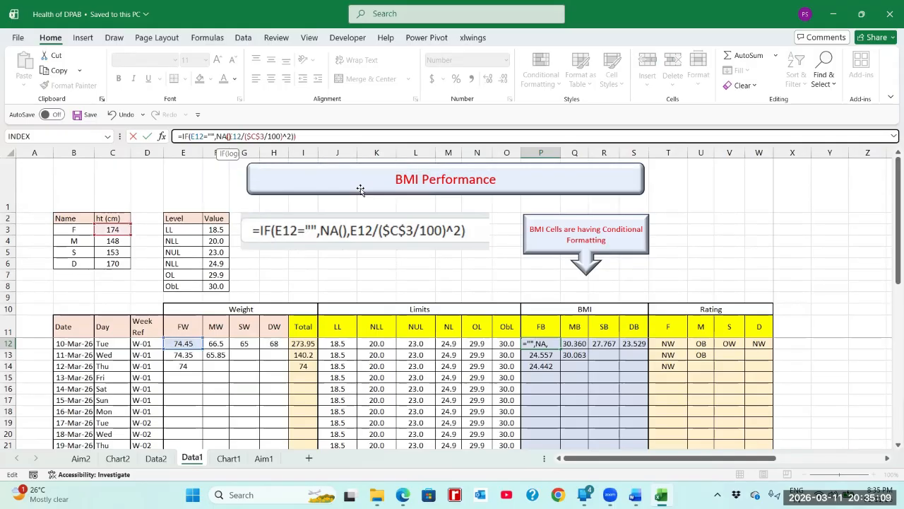
pyautogui.hotkey('ctrl', 'Return')
# Copy the P12 formula through P30 with formulas only, save the workbook, and check the formula in P15
pyautogui.hotkey('ctrl', 'c')
pyautogui.hotkey('shift', 'Down')
pyautogui.hotkey('shift', 'Down')
pyautogui.hotkey('shift', 'Down')
pyautogui.hotkey('shift', 'Down')
pyautogui.hotkey('shift', 'Down')
pyautogui.hotkey('shift', 'Down')
pyautogui.hotkey('shift', 'Down')
pyautogui.hotkey('shift', 'Down')
pyautogui.hotkey('shift', 'Down')
pyautogui.hotkey('shift', 'Down')
pyautogui.hotkey('shift', 'Down')
pyautogui.hotkey('shift', 'Down')
pyautogui.hotkey('shift', 'Down')
pyautogui.hotkey('shift', 'Down')
pyautogui.hotkey('shift', 'Down')
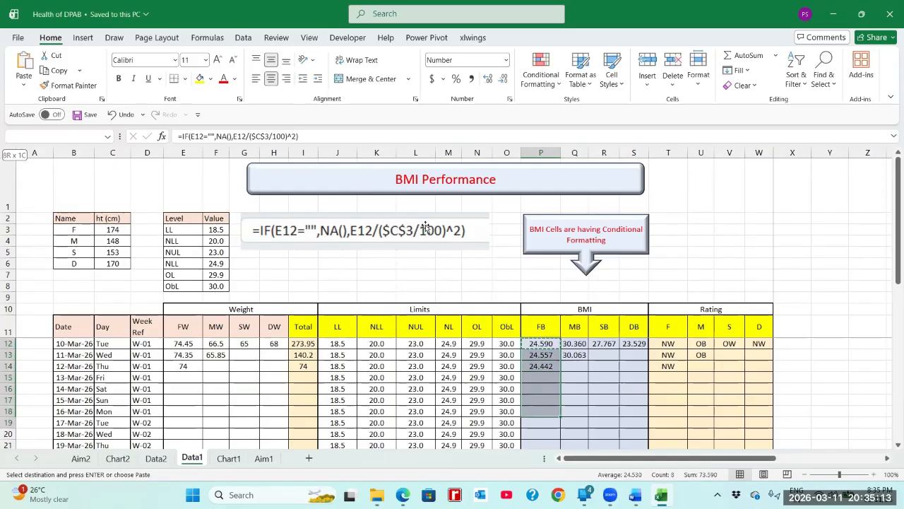
pyautogui.hotkey('shift', 'Down')
pyautogui.hotkey('shift', 'Down')
pyautogui.hotkey('shift', 'Down')
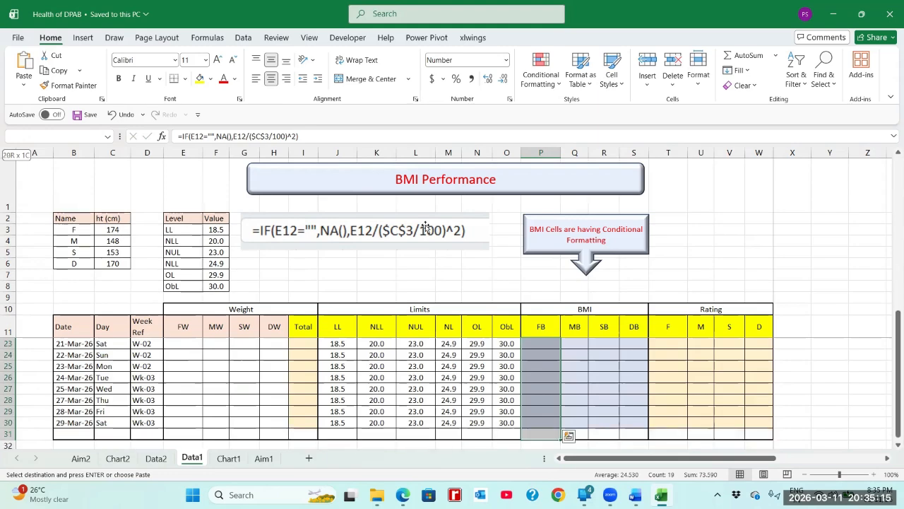
pyautogui.rightClick(555, 348)
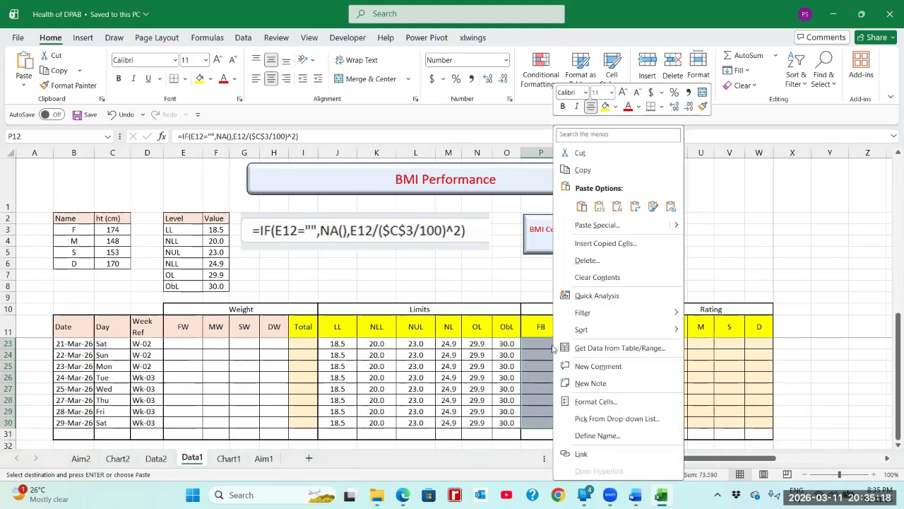
pyautogui.click(616, 205)
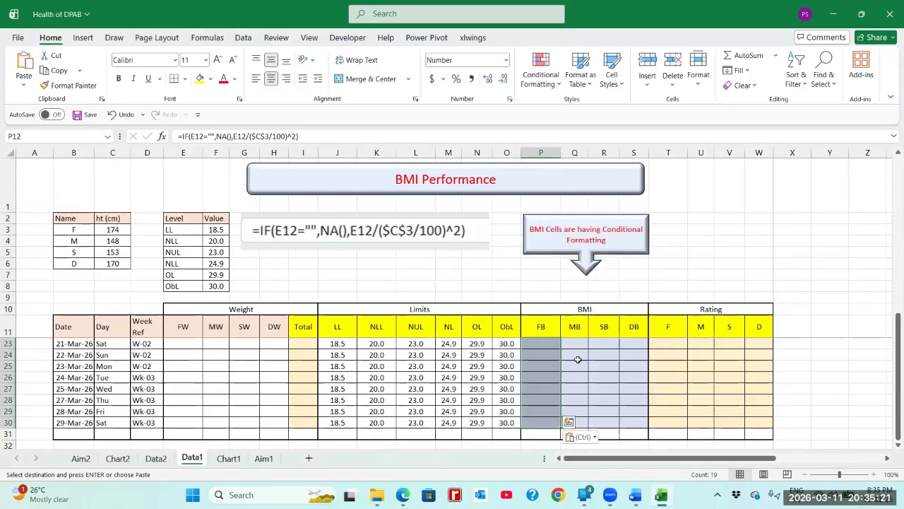
pyautogui.scroll(4, 578, 359)
pyautogui.hotkey('ctrl', 's')
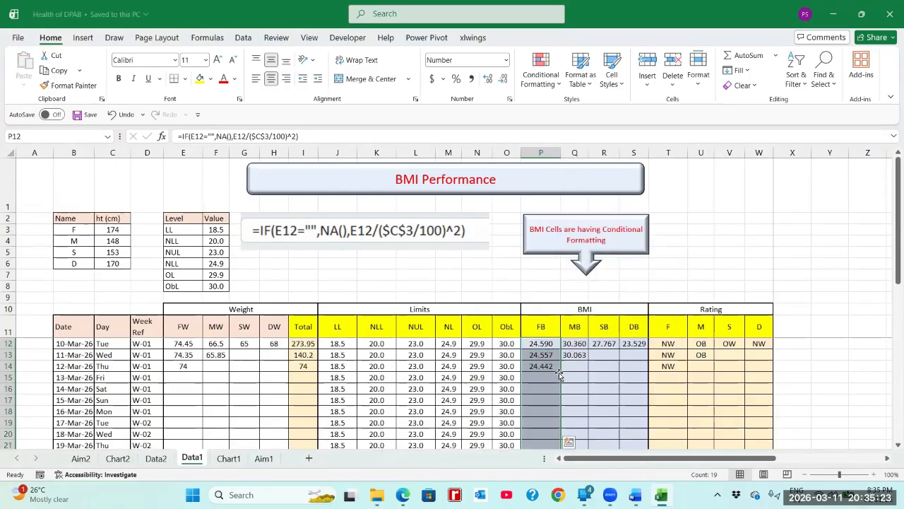
pyautogui.click(552, 376)
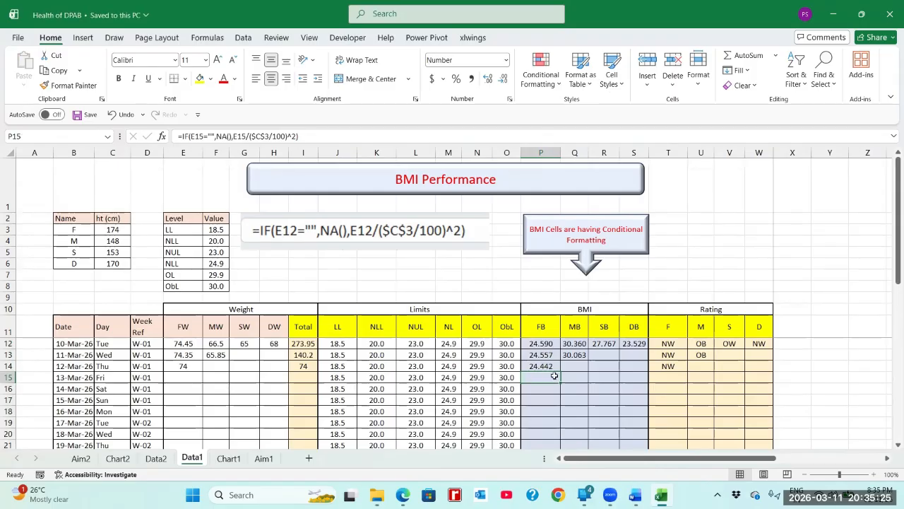
# Select P12:P30 and open its "Cell contains an error" conditional formatting rule for editing
pyautogui.click(548, 344)
pyautogui.scroll(-4, 547, 343)
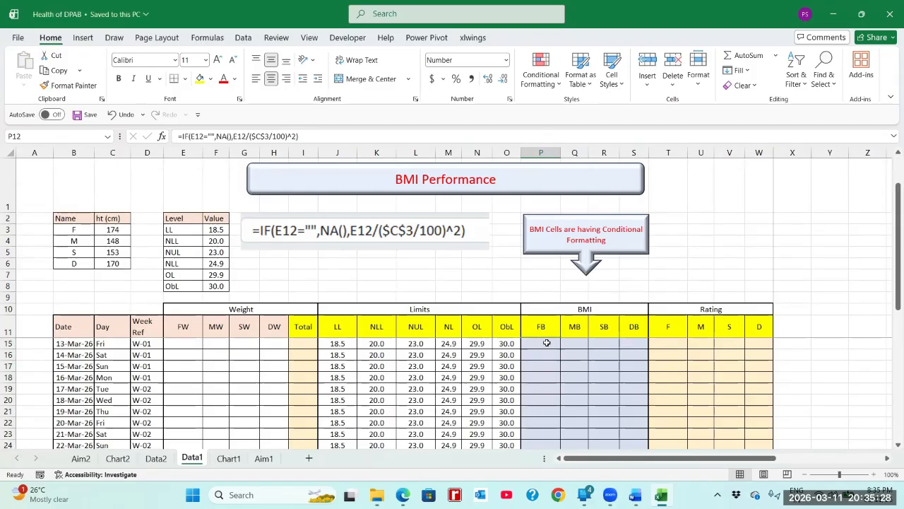
pyautogui.keyDown('shift'); pyautogui.click(545, 411); pyautogui.keyUp('shift')
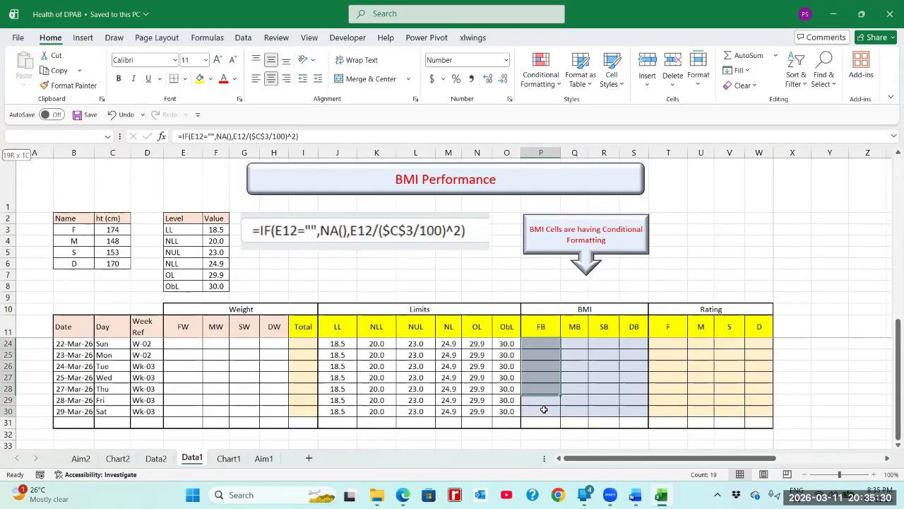
pyautogui.click(557, 83)
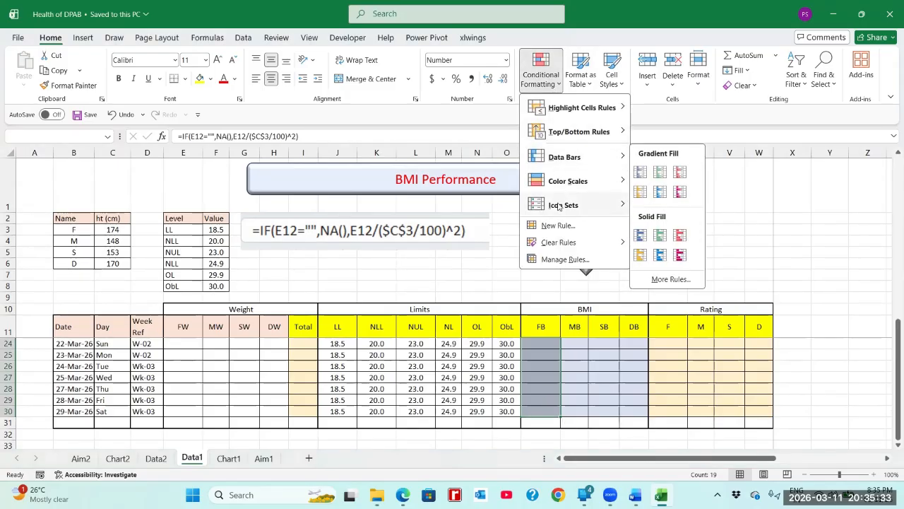
pyautogui.click(563, 258)
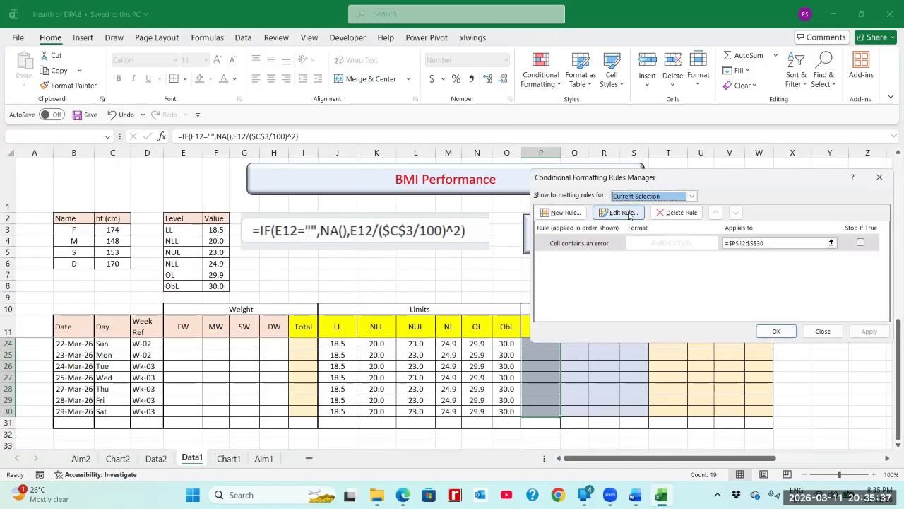
pyautogui.click(602, 247)
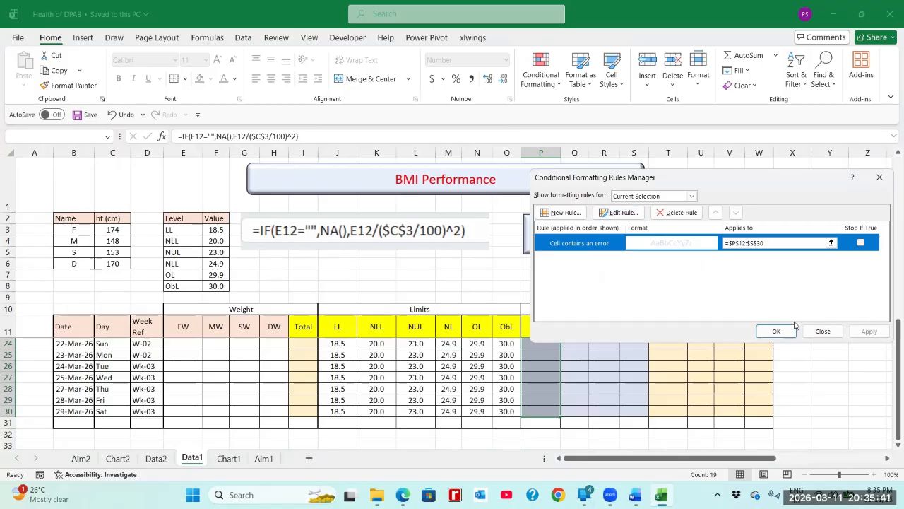
pyautogui.click(622, 212)
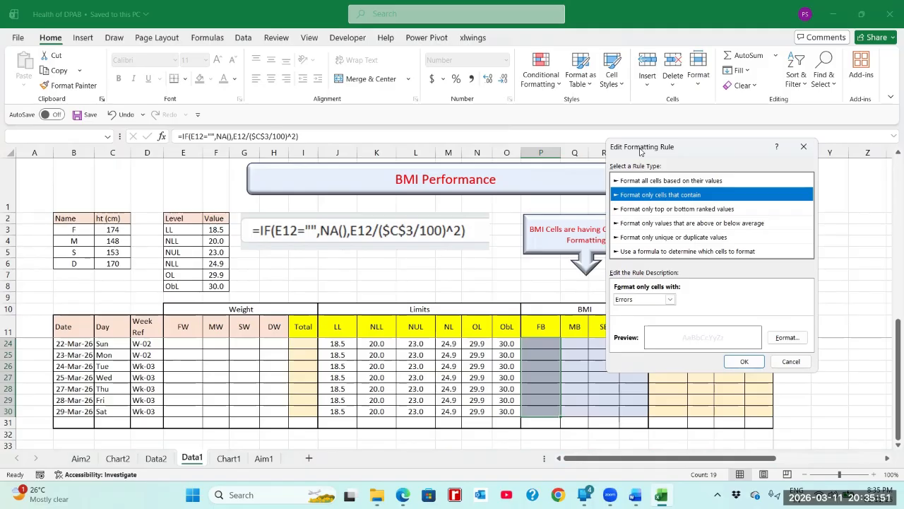
# Review the available rule types and cell conditions, keeping "Format only cells that contain" with Errors
pyautogui.moveTo(641, 151); pyautogui.dragTo(620, 128)
pyautogui.click(613, 158)
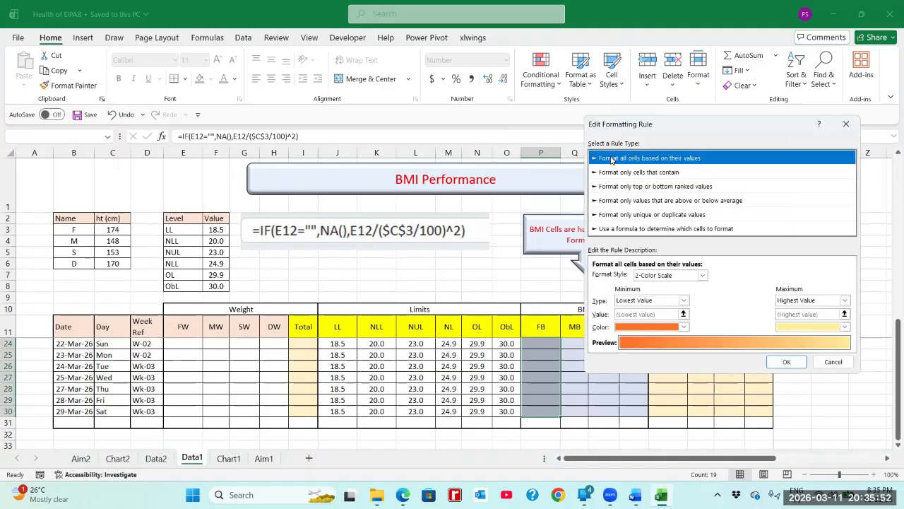
pyautogui.click(675, 174)
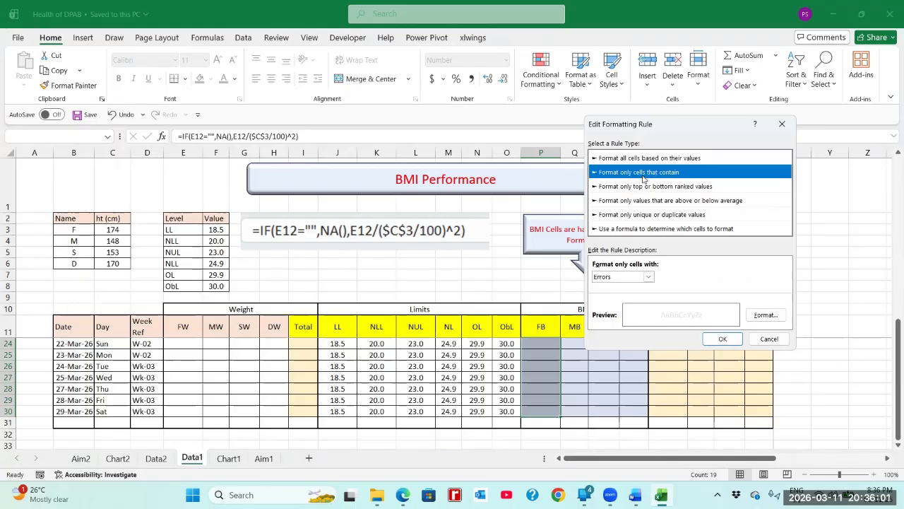
pyautogui.click(635, 188)
pyautogui.click(632, 205)
pyautogui.click(632, 216)
pyautogui.click(634, 229)
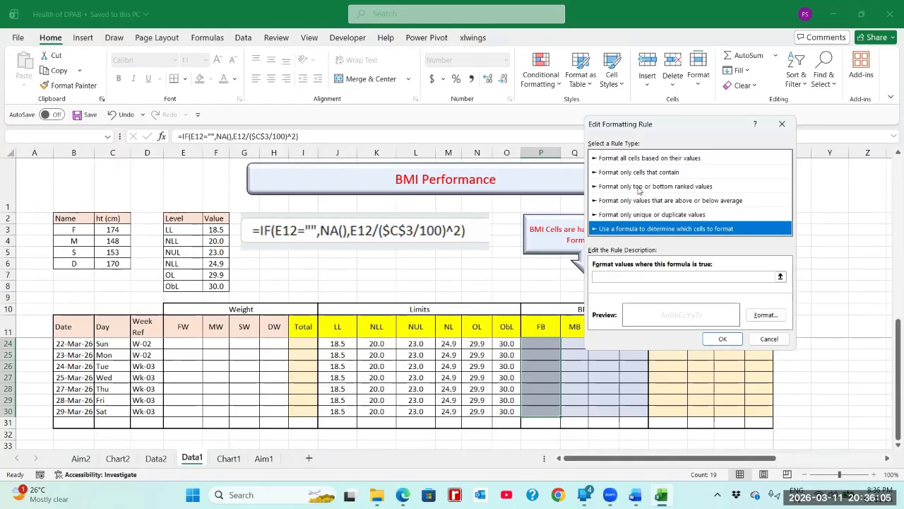
pyautogui.click(641, 174)
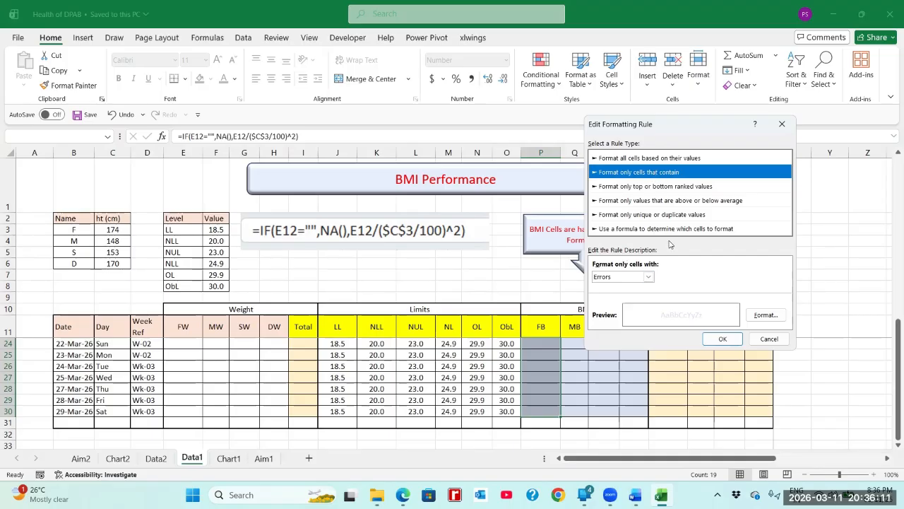
pyautogui.click(648, 277)
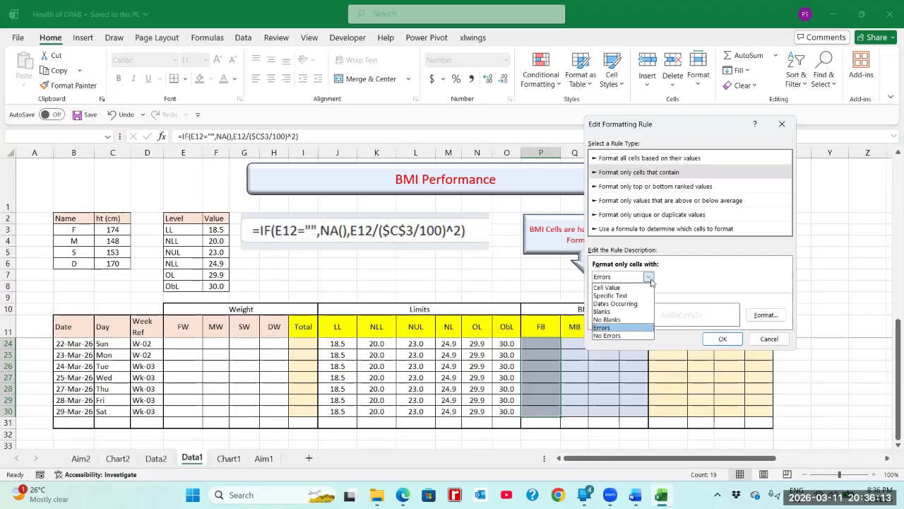
pyautogui.click(650, 280)
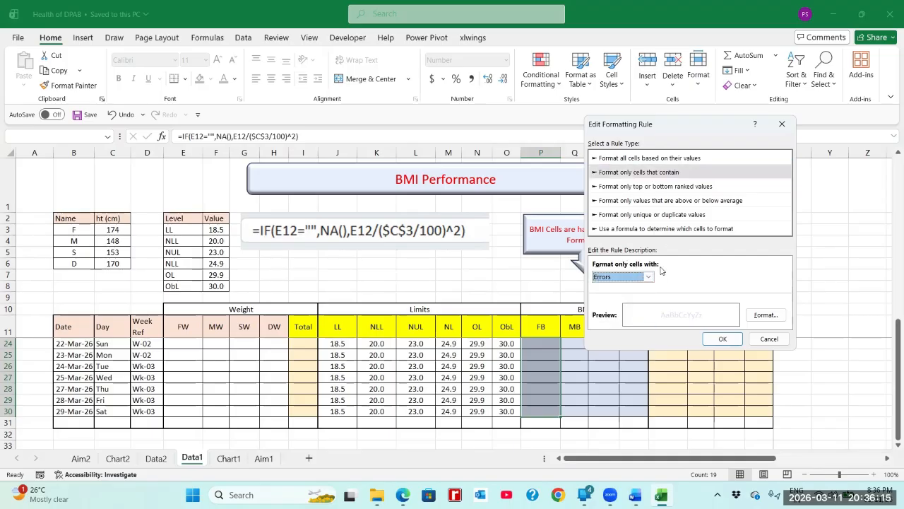
pyautogui.click(649, 277)
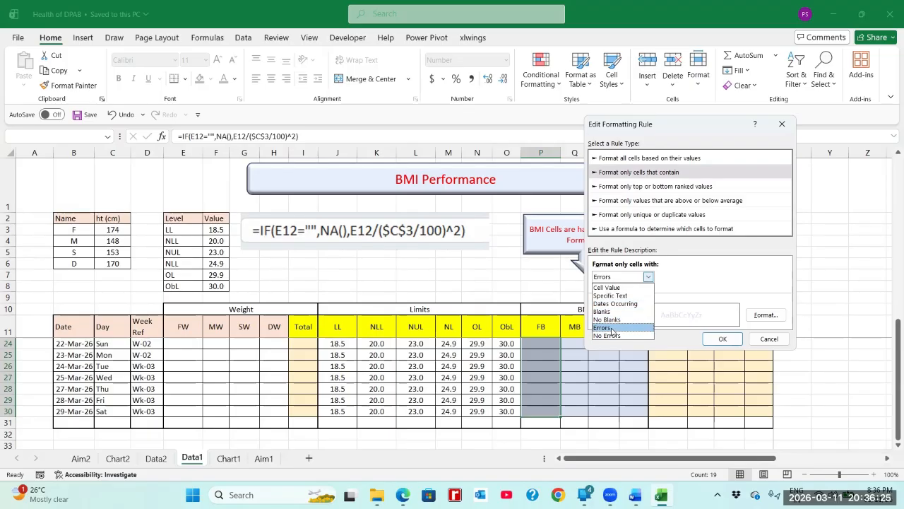
pyautogui.click(612, 329)
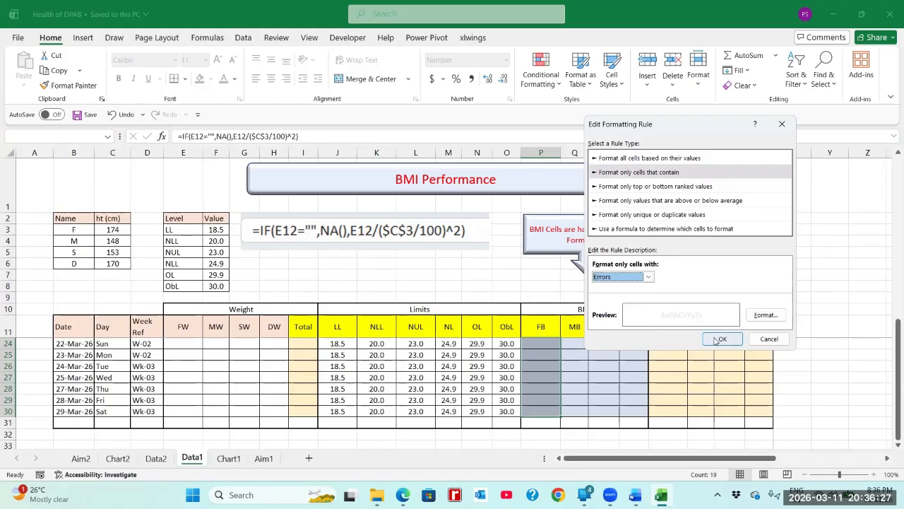
# Set the error rule's font color to standard red, apply it to the BMI cells, and inspect P15
pyautogui.click(763, 315)
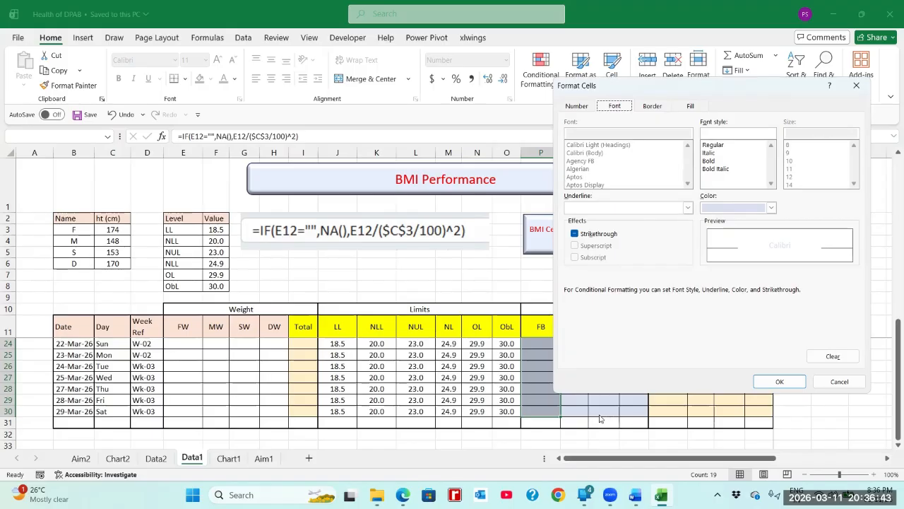
pyautogui.click(772, 208)
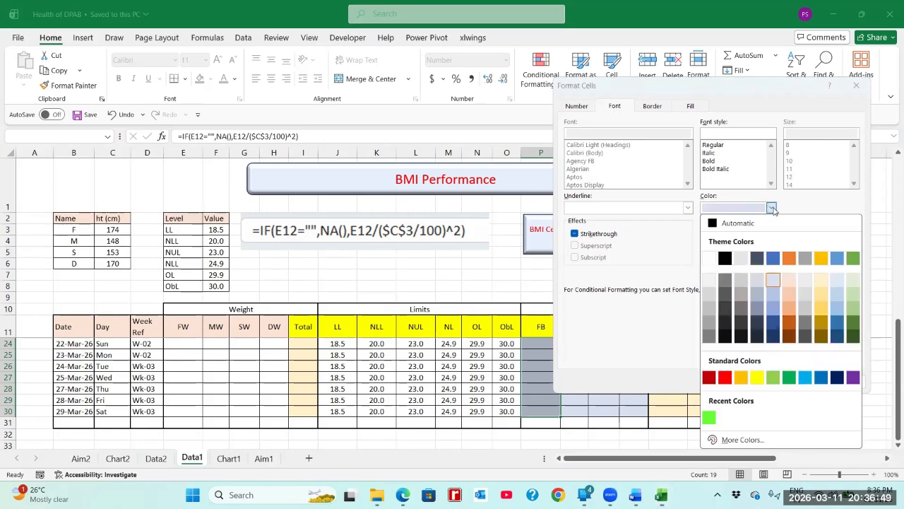
pyautogui.click(727, 378)
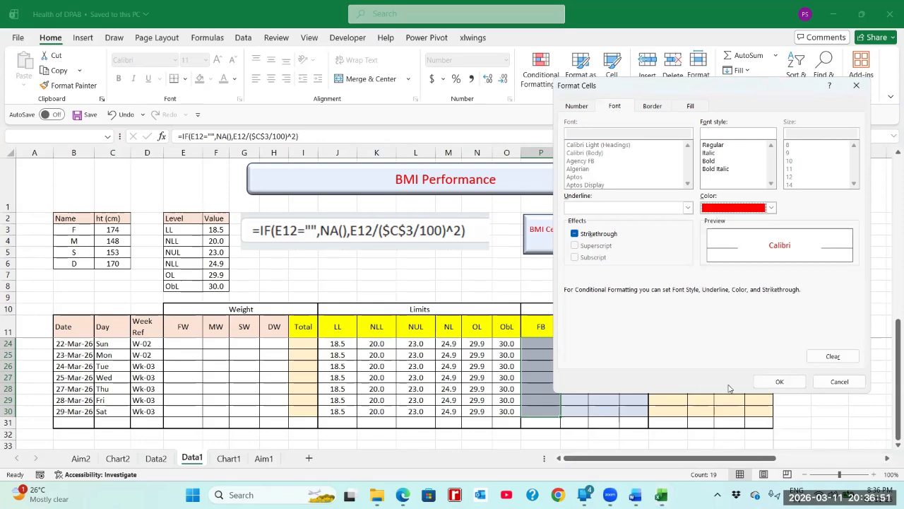
pyautogui.click(780, 385)
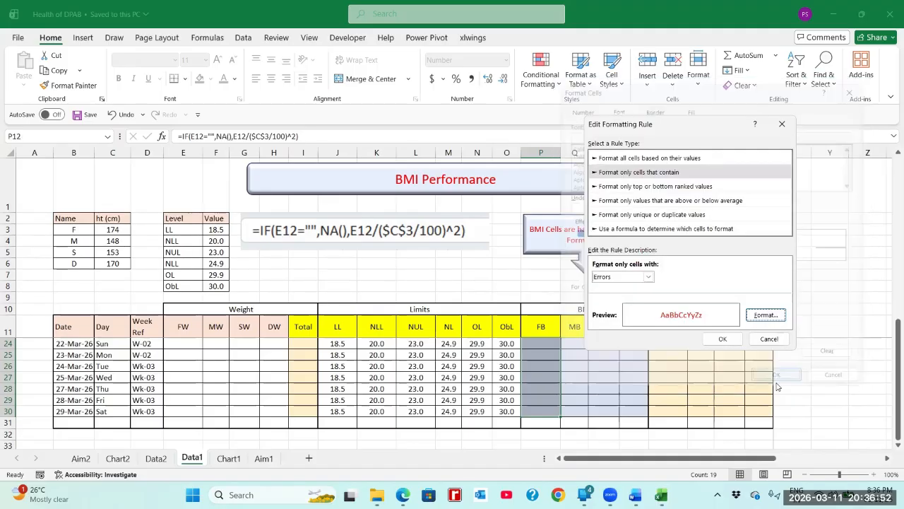
pyautogui.click(725, 339)
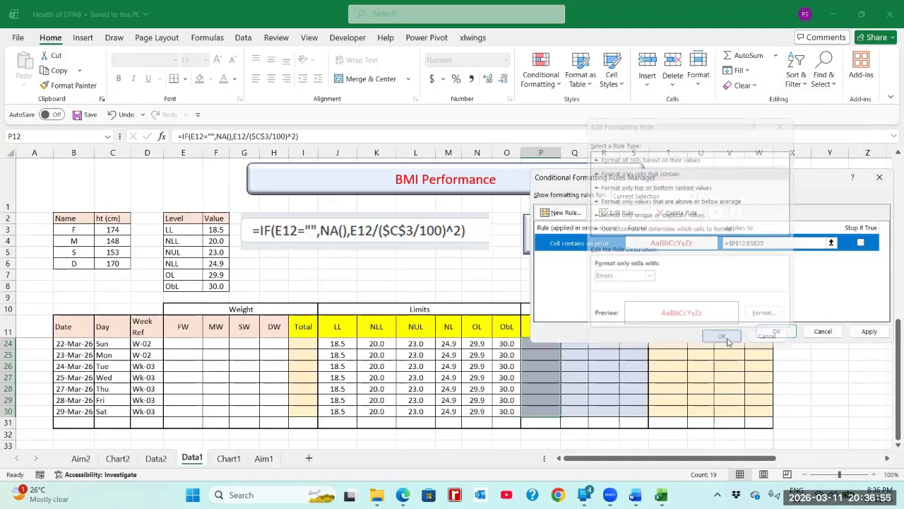
pyautogui.click(869, 332)
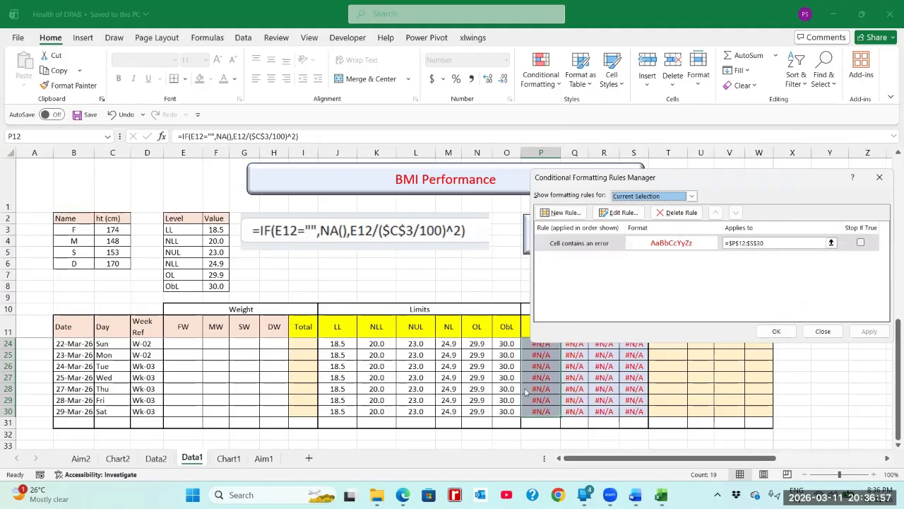
pyautogui.click(776, 331)
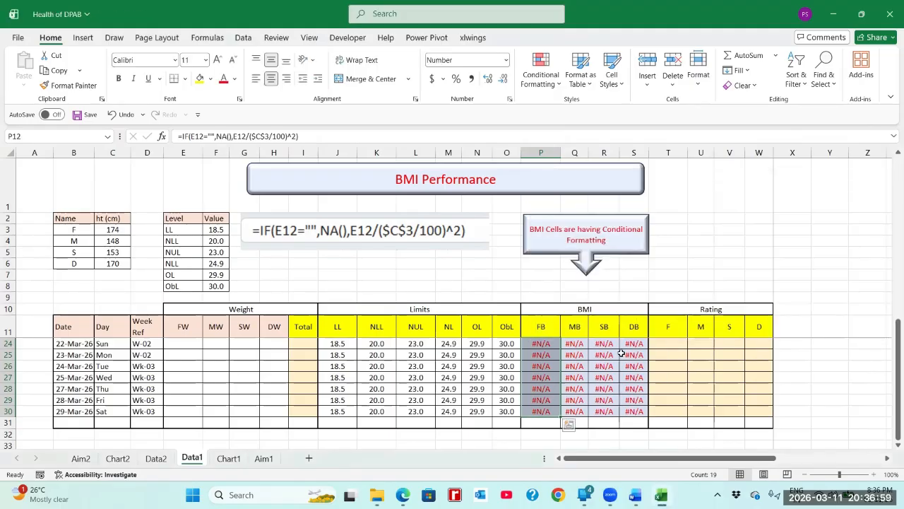
pyautogui.scroll(4, 568, 373)
pyautogui.click(535, 377)
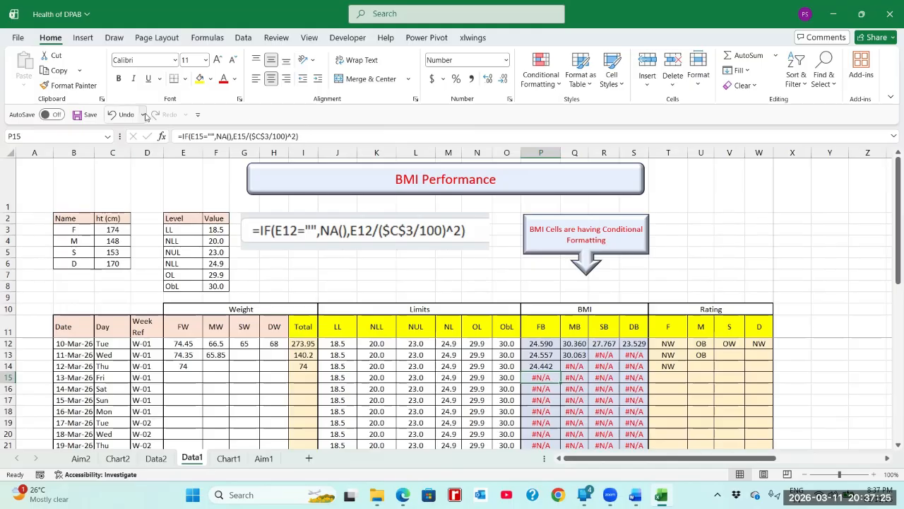
# Select the BMI cells P12:S30 and start a new "Format only cells that contain" conditional formatting rule for Errors
pyautogui.click(548, 343)
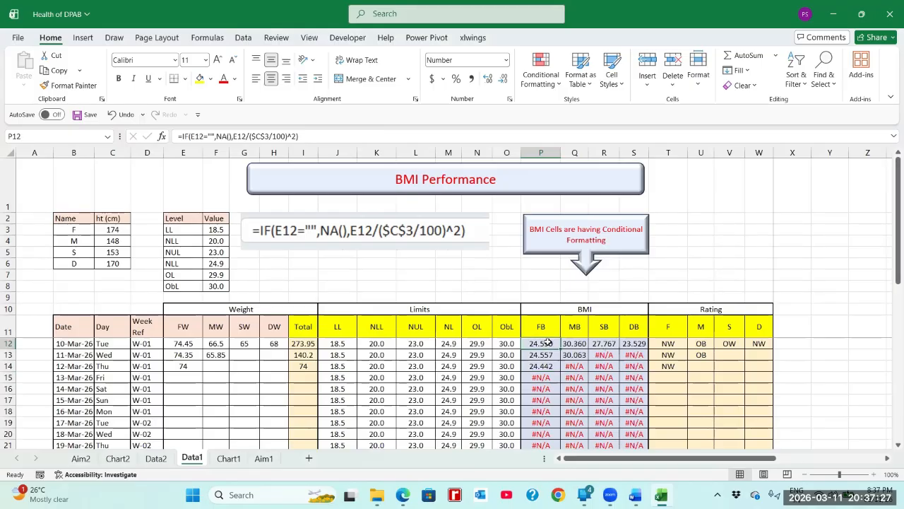
pyautogui.hotkey('ctrl', 'shift', 'Down')
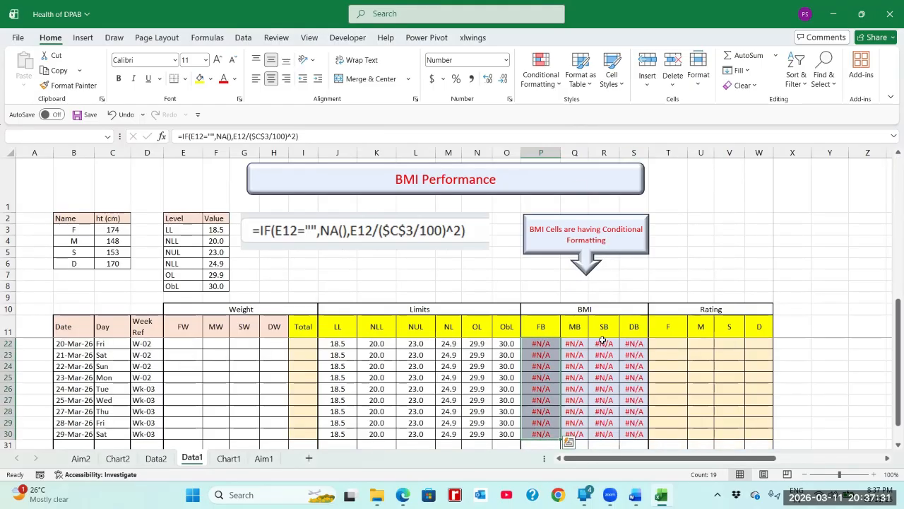
pyautogui.hotkey('shift', 'Right')
pyautogui.hotkey('shift', 'Right')
pyautogui.hotkey('shift', 'Right')
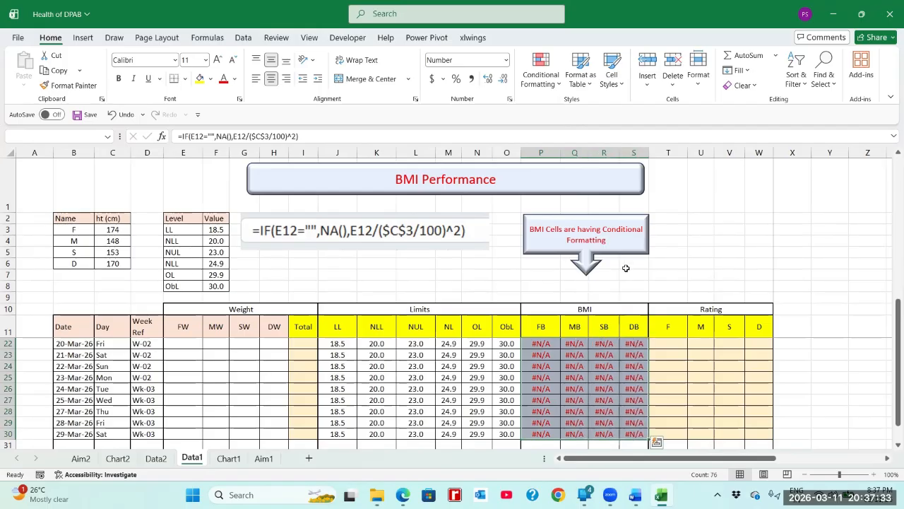
pyautogui.click(541, 71)
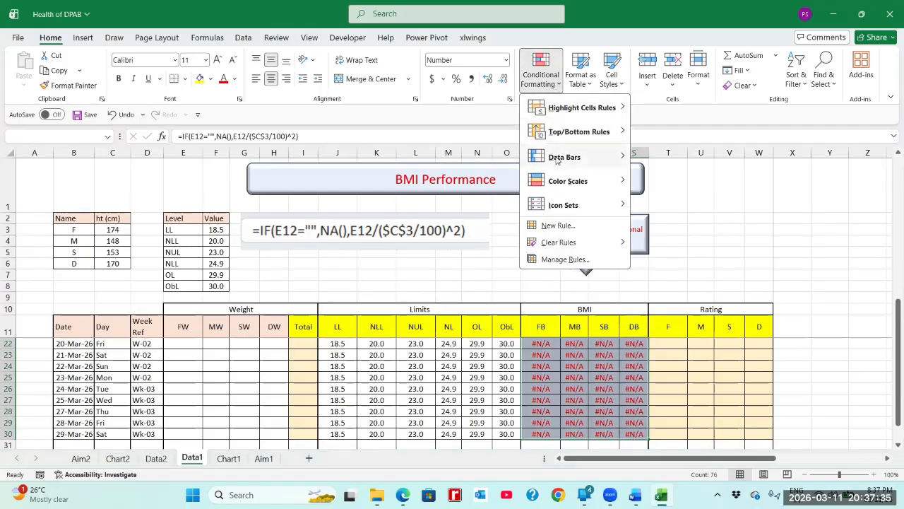
pyautogui.click(560, 227)
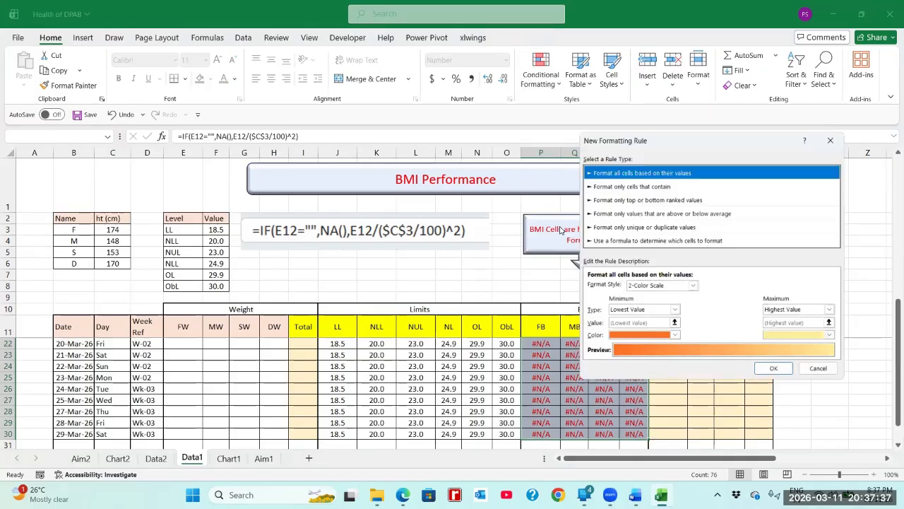
pyautogui.click(603, 187)
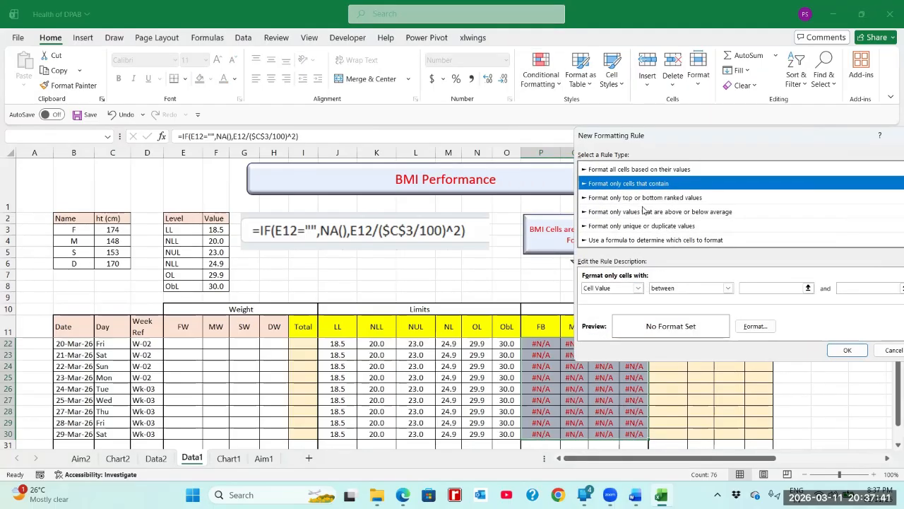
pyautogui.click(639, 288)
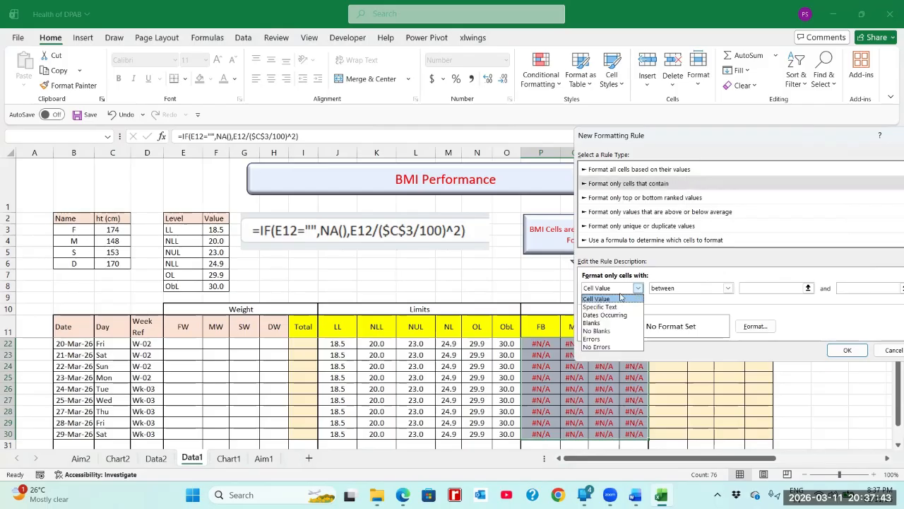
pyautogui.click(592, 339)
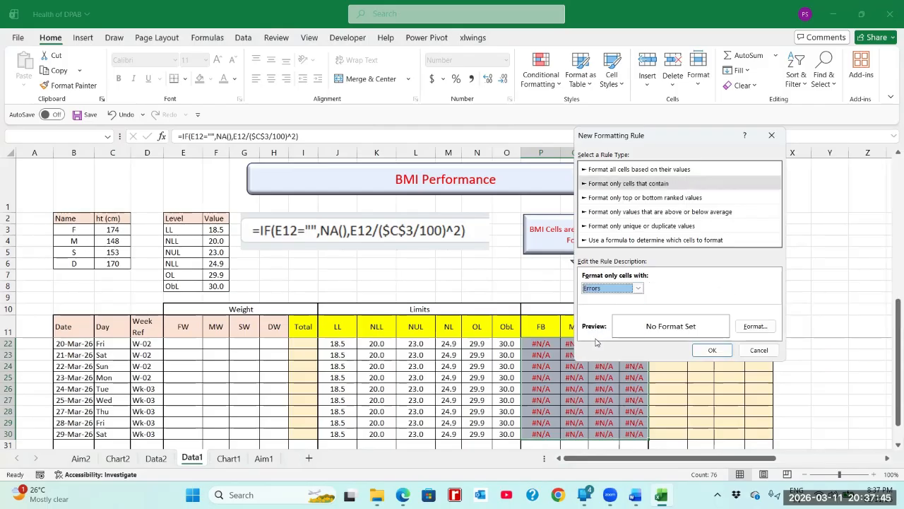
# Set the error rule's font color to the light blue theme shade matching the BMI cell fill, and apply the rule
pyautogui.click(758, 328)
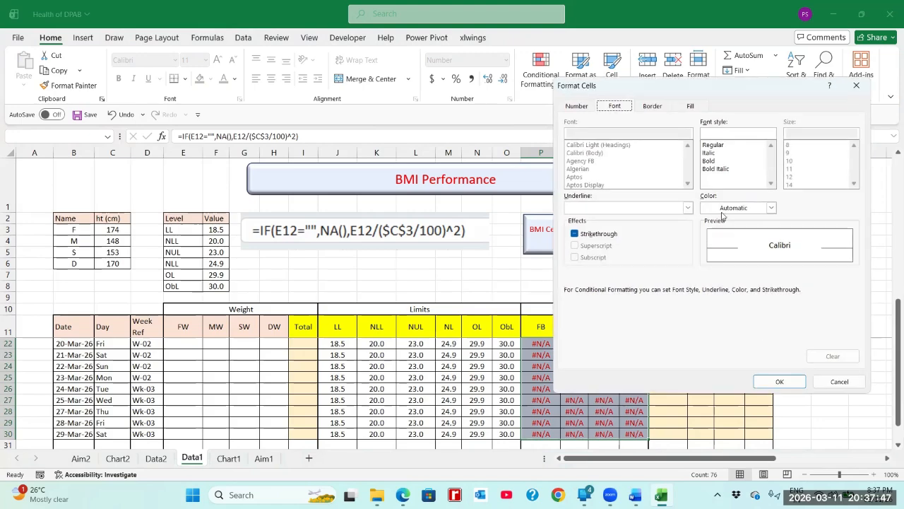
pyautogui.click(578, 107)
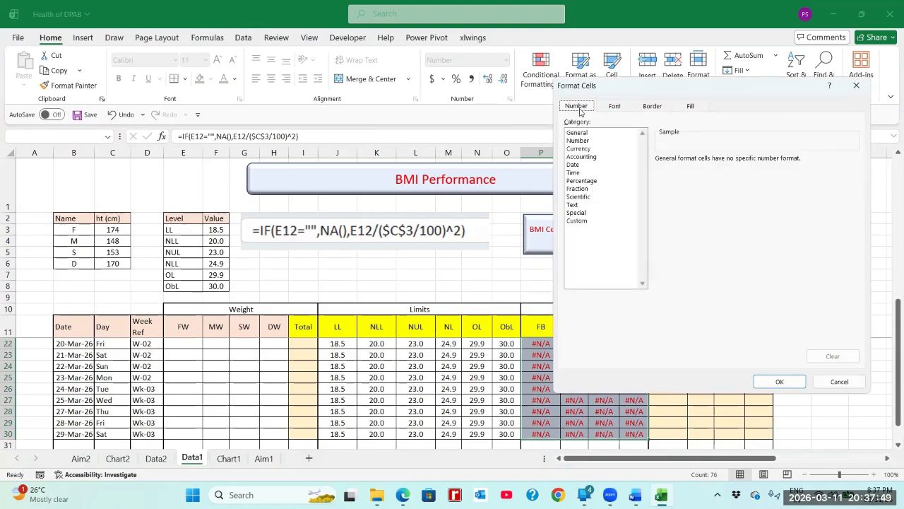
pyautogui.click(652, 107)
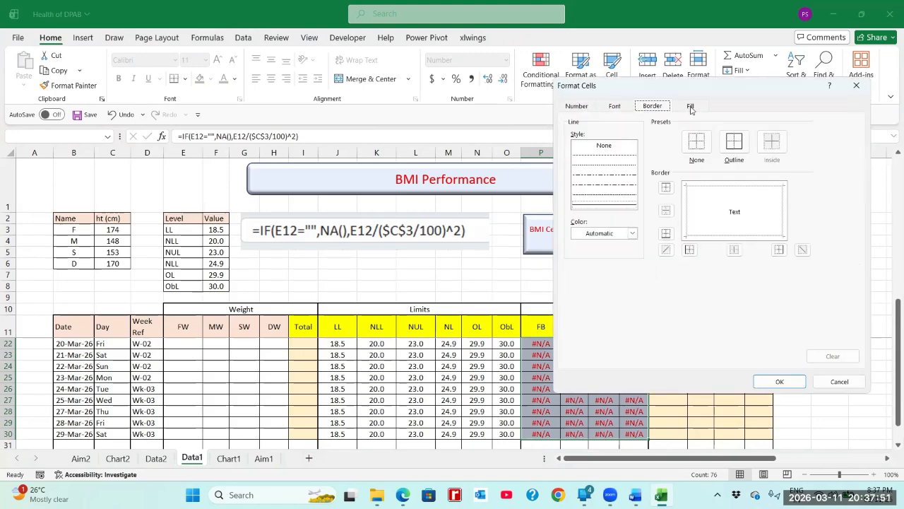
pyautogui.click(691, 107)
pyautogui.click(616, 107)
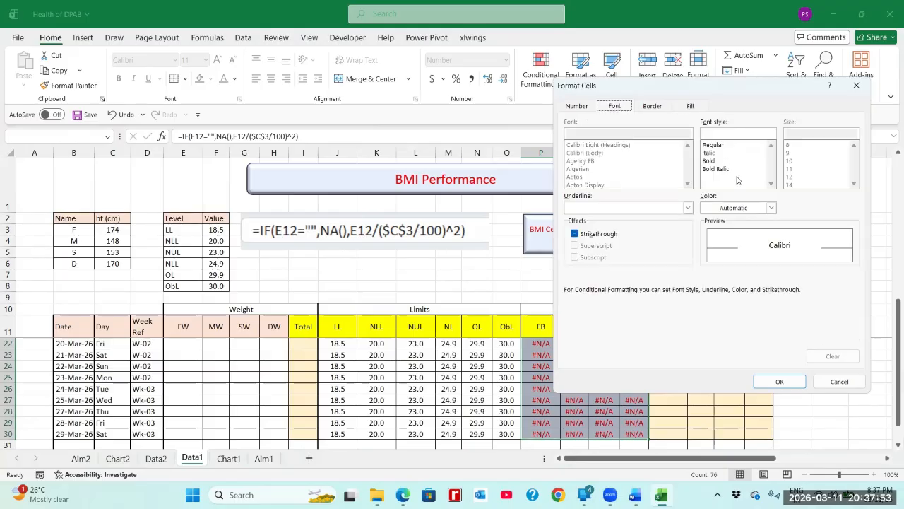
pyautogui.click(771, 207)
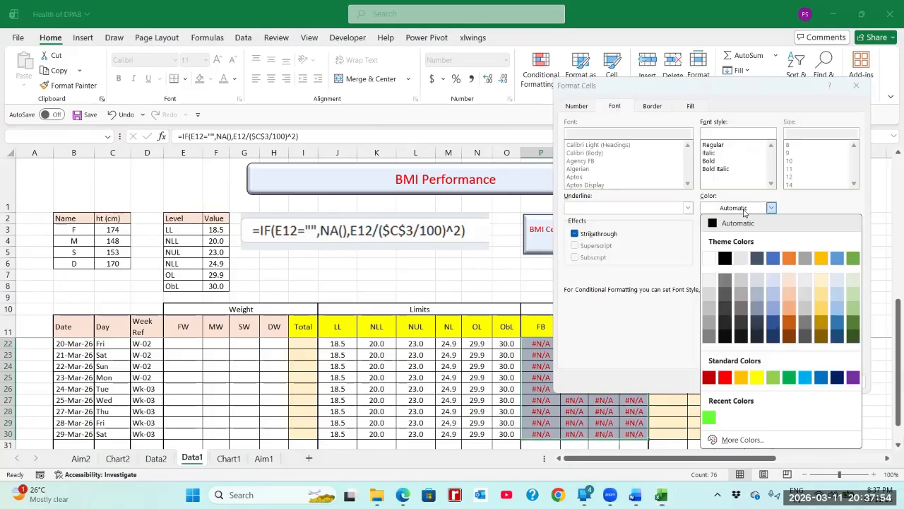
pyautogui.click(774, 283)
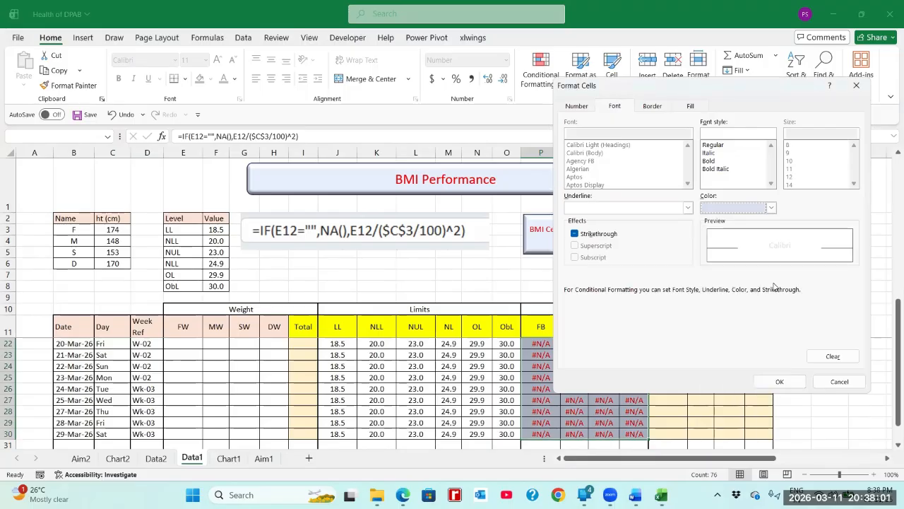
pyautogui.click(779, 381)
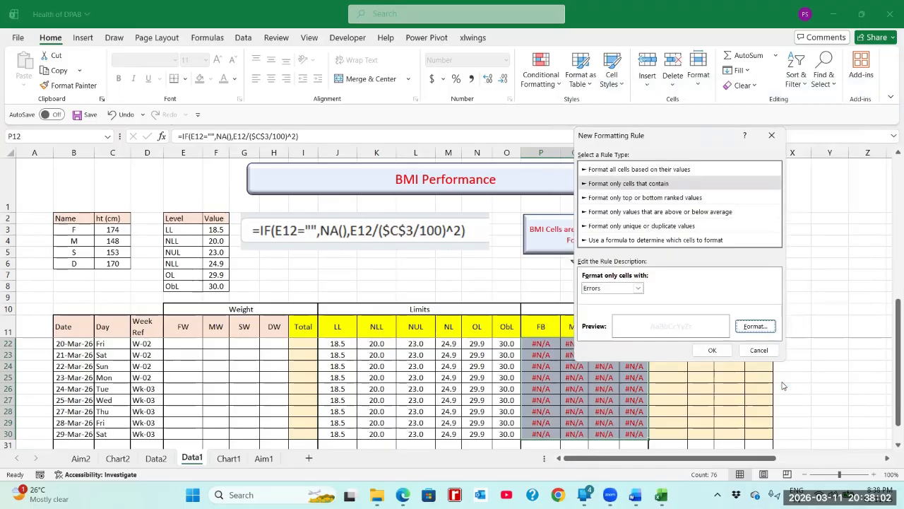
pyautogui.click(709, 351)
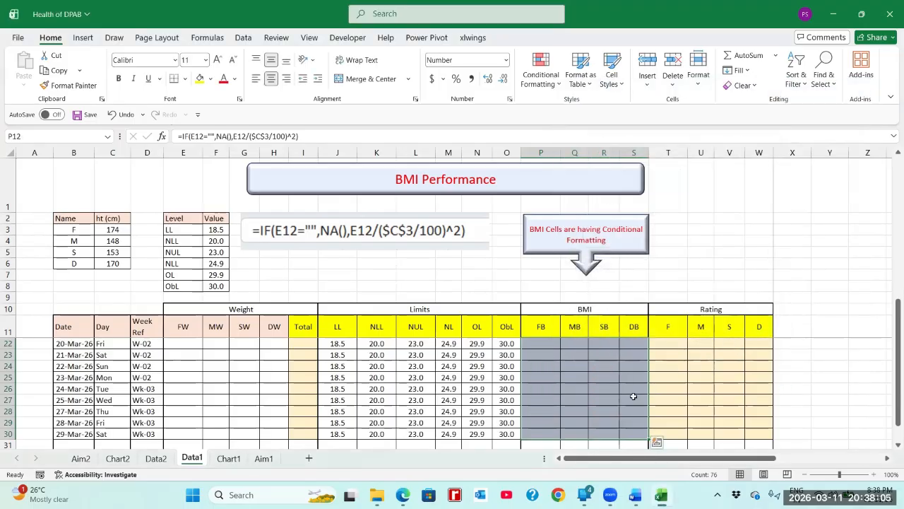
# Check the formula in BMI cell P15 and save the workbook
pyautogui.scroll(4, 634, 390)
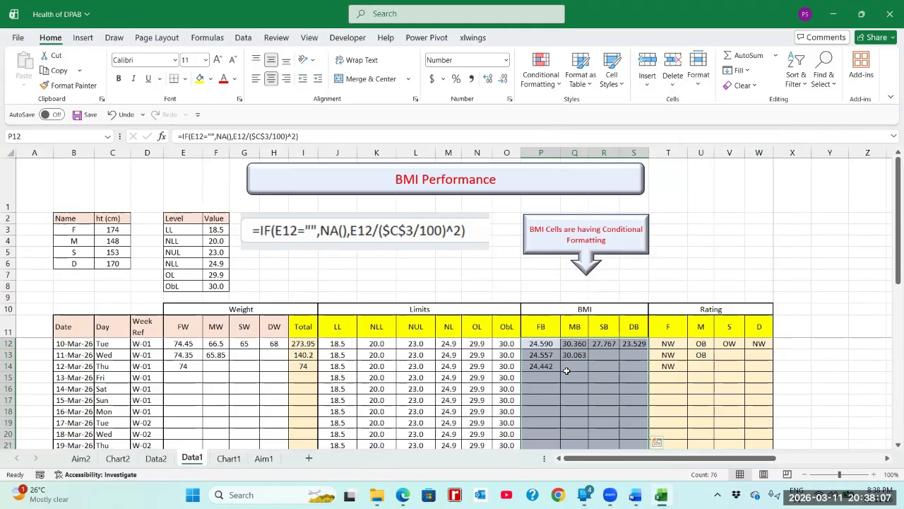
pyautogui.click(544, 375)
pyautogui.hotkey('ctrl', 's')
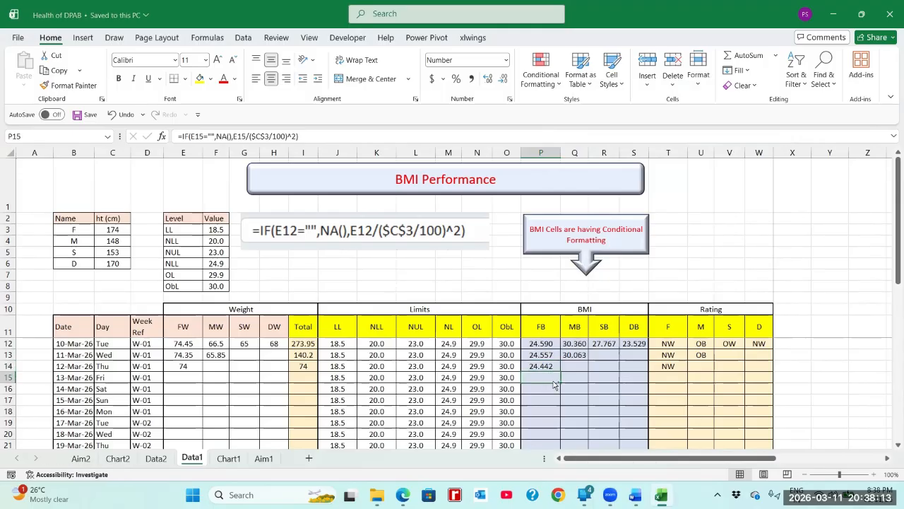
# Compare the BMI charts on Chart1 and Chart2, and inspect the blank-weight formulas in N16 and N13 on Data2
pyautogui.click(228, 458)
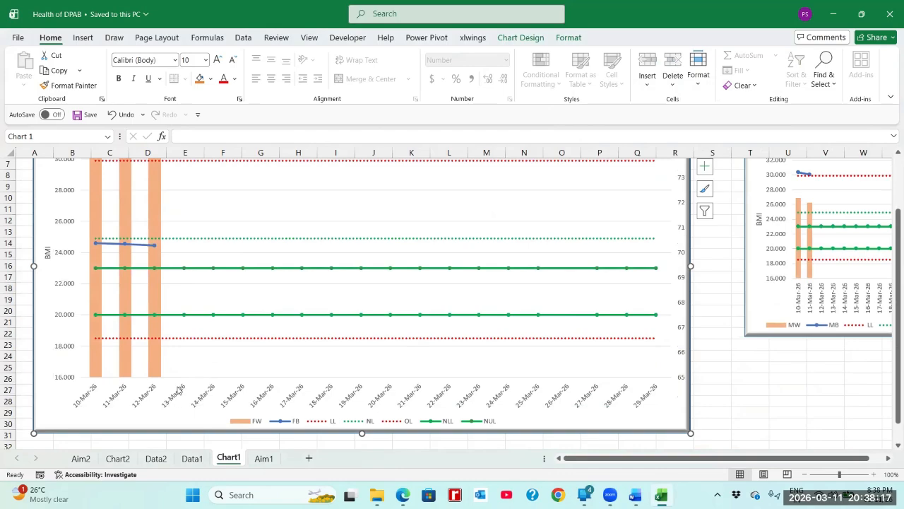
pyautogui.click(118, 459)
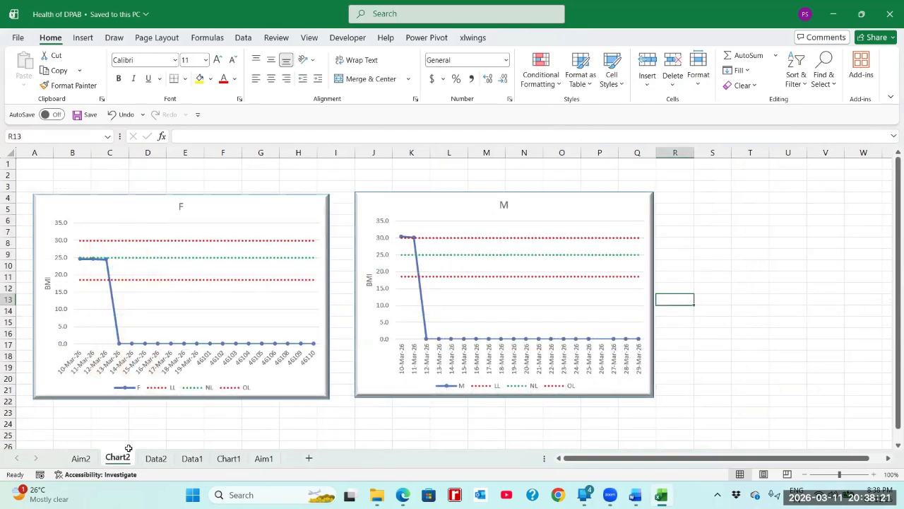
pyautogui.click(155, 459)
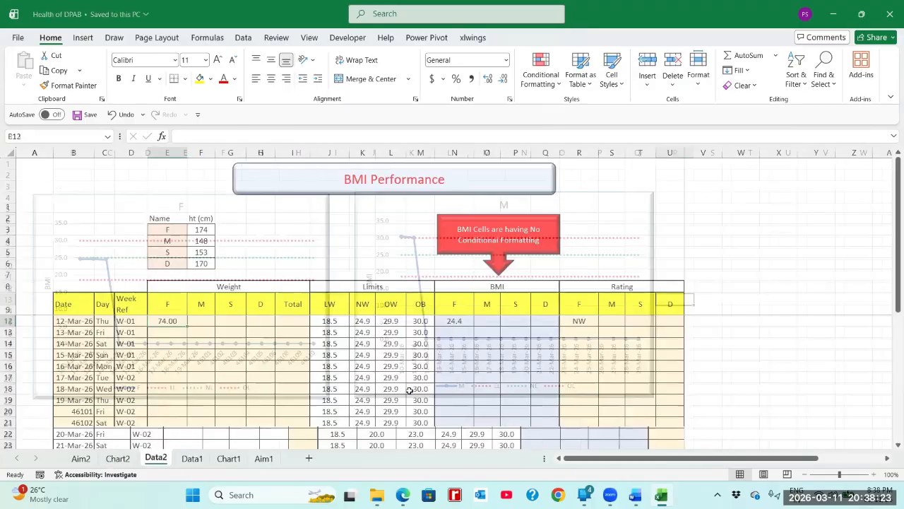
pyautogui.click(464, 355)
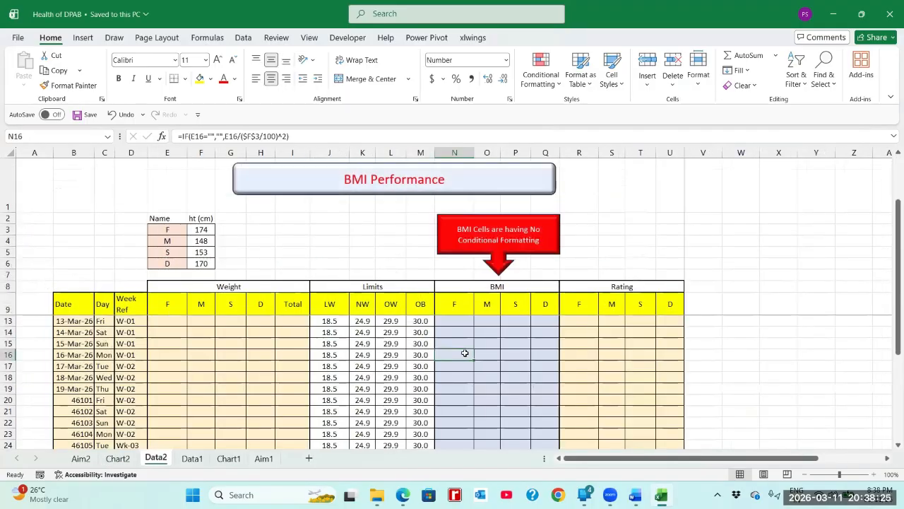
pyautogui.scroll(1, 460, 353)
pyautogui.click(460, 353)
pyautogui.scroll(-3, 460, 384)
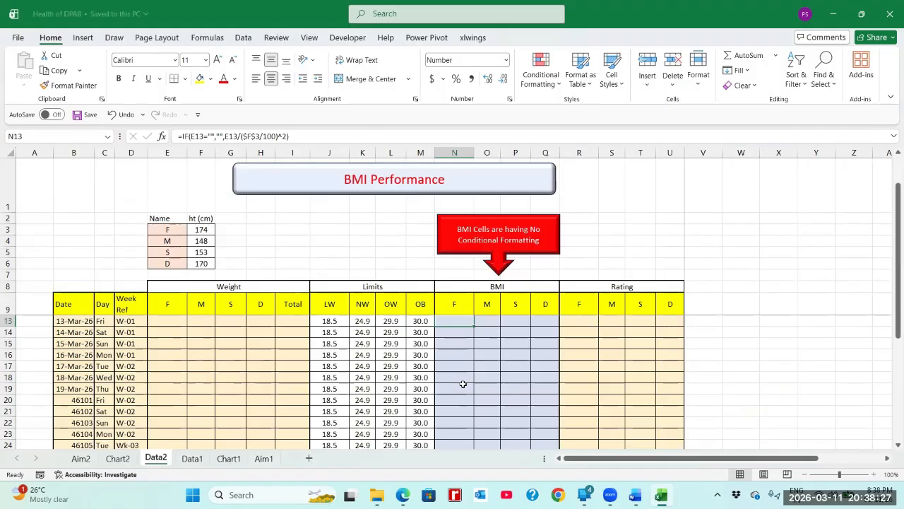
pyautogui.scroll(3, 279, 360)
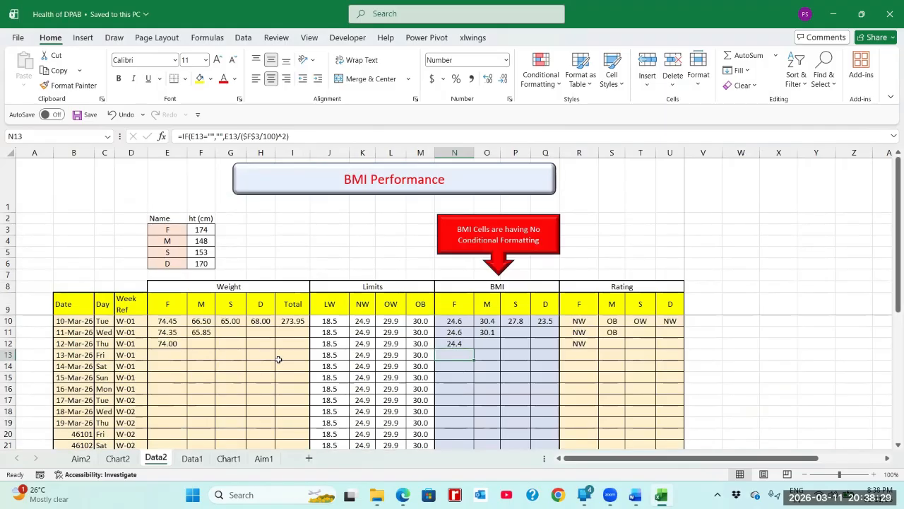
# Review the Chart2 graphs and their Data2 source table against the FB line on Chart1
pyautogui.click(126, 460)
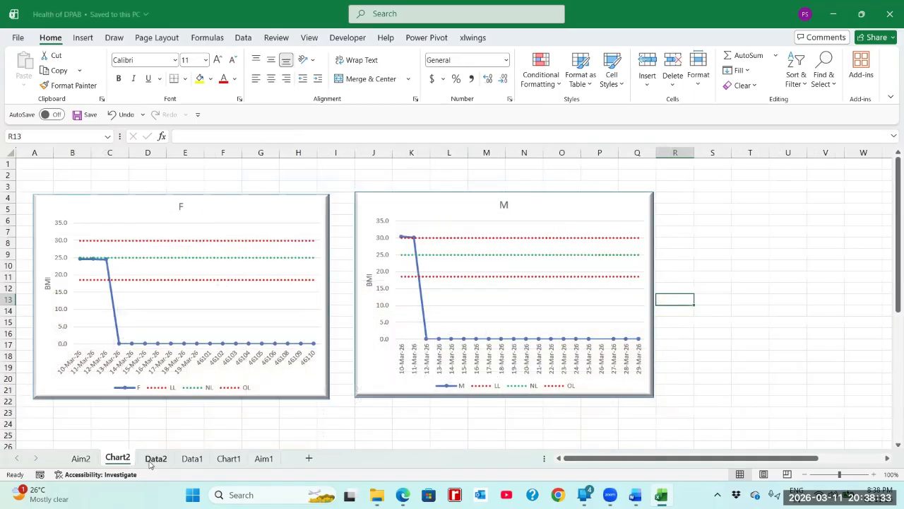
pyautogui.click(152, 461)
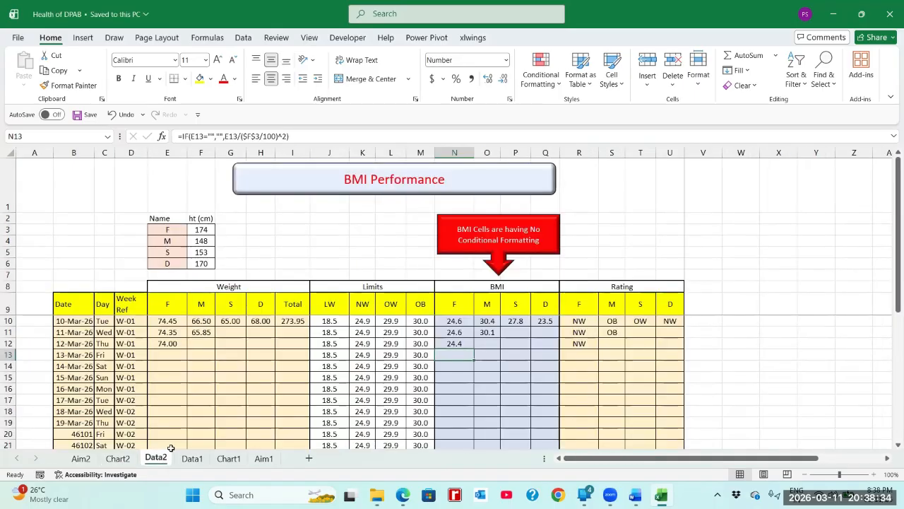
pyautogui.click(232, 461)
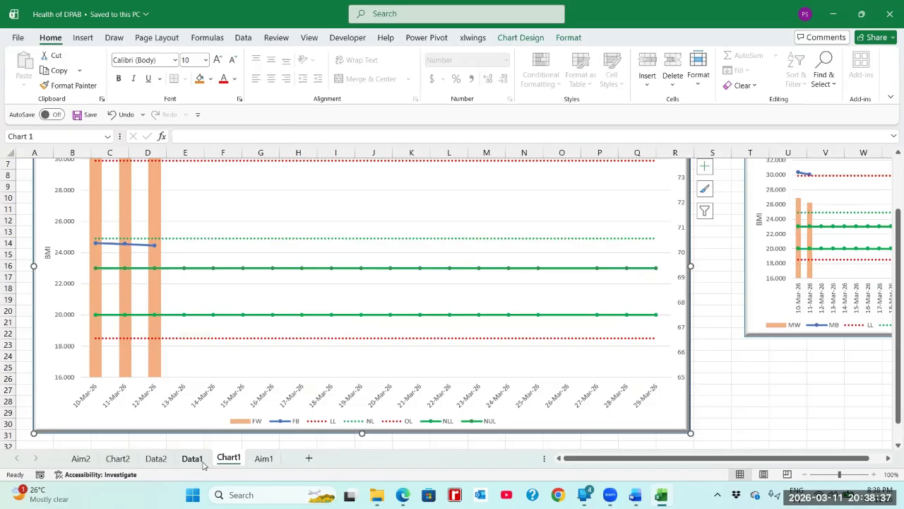
# On Data1, inspect the blank weight cells E17 and E16 and the corresponding BMI formula in P16
pyautogui.click(200, 461)
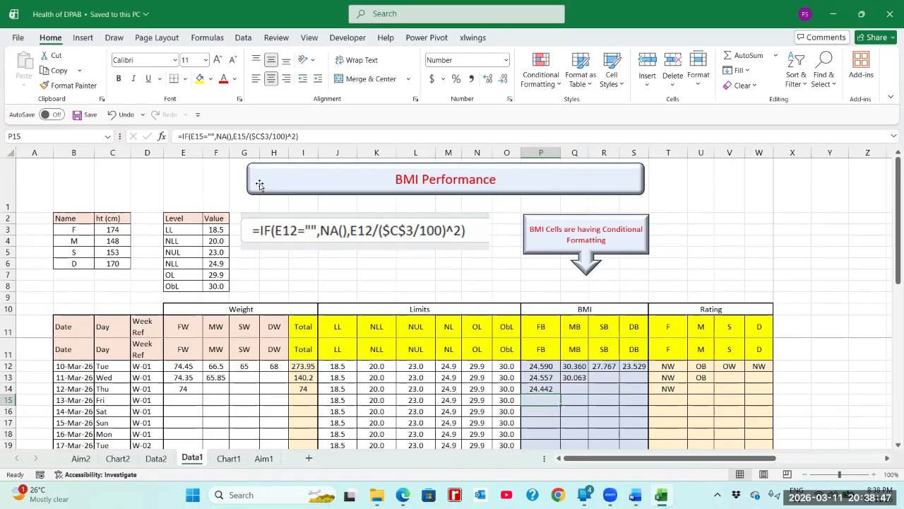
pyautogui.click(192, 420)
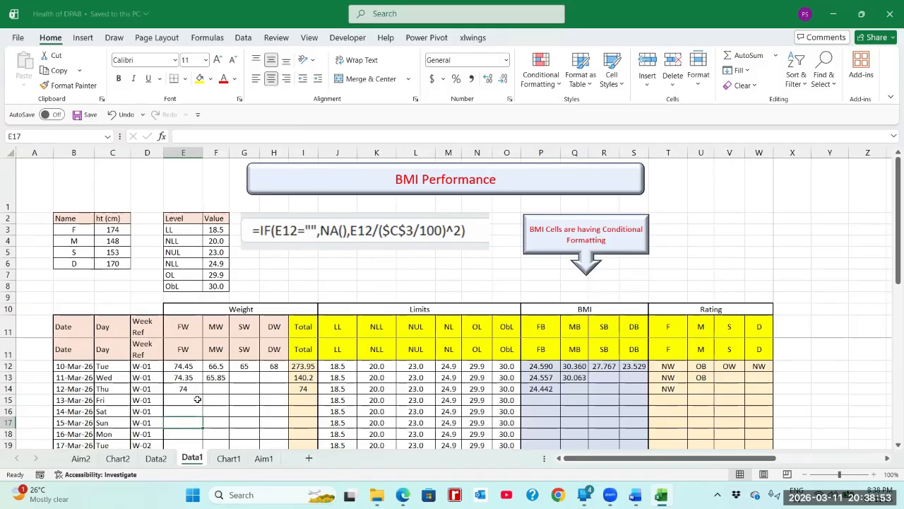
pyautogui.press('Up')
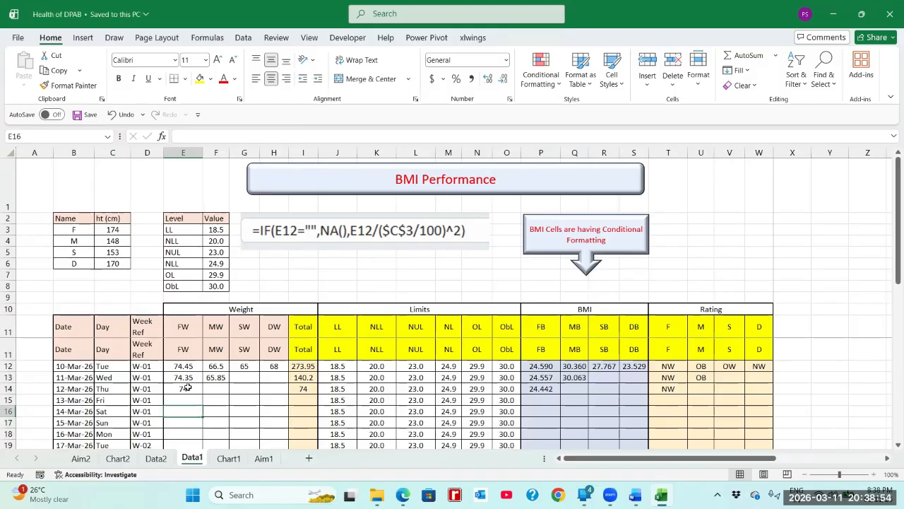
pyautogui.click(541, 412)
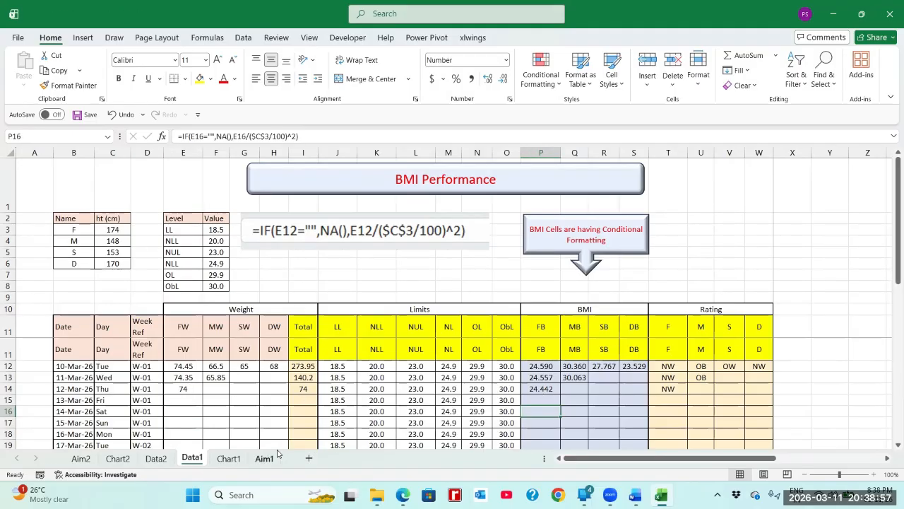
# Examine the 10-Mar-26 weight and BMI points on Chart1, and check the source weight in E12 on Data1
pyautogui.click(228, 458)
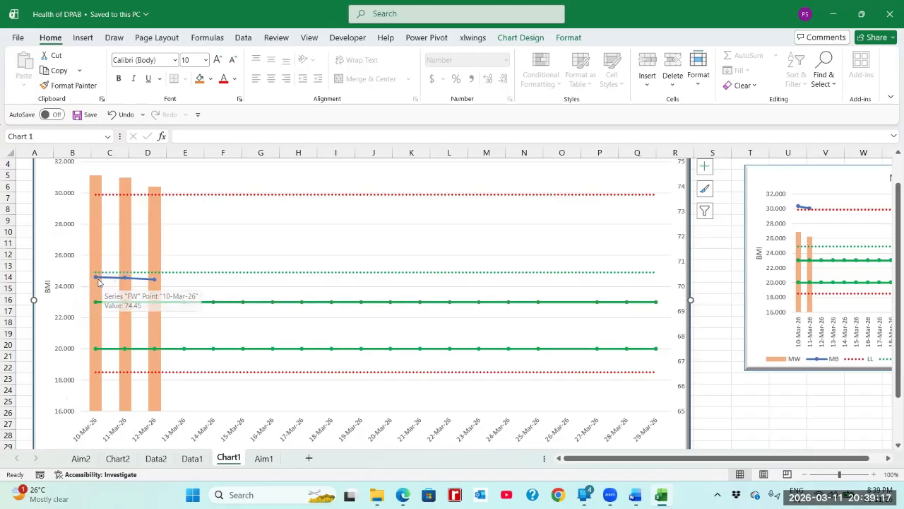
pyautogui.moveTo(96, 281)
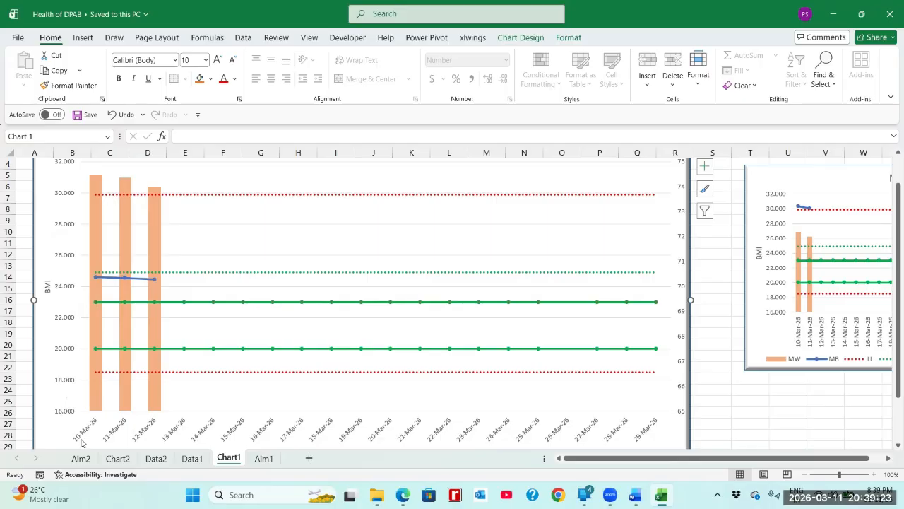
pyautogui.click(192, 458)
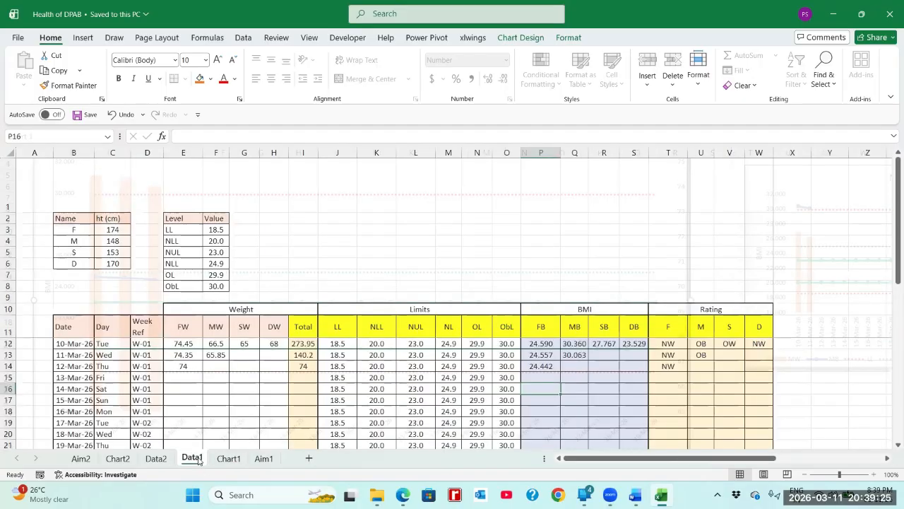
pyautogui.click(172, 344)
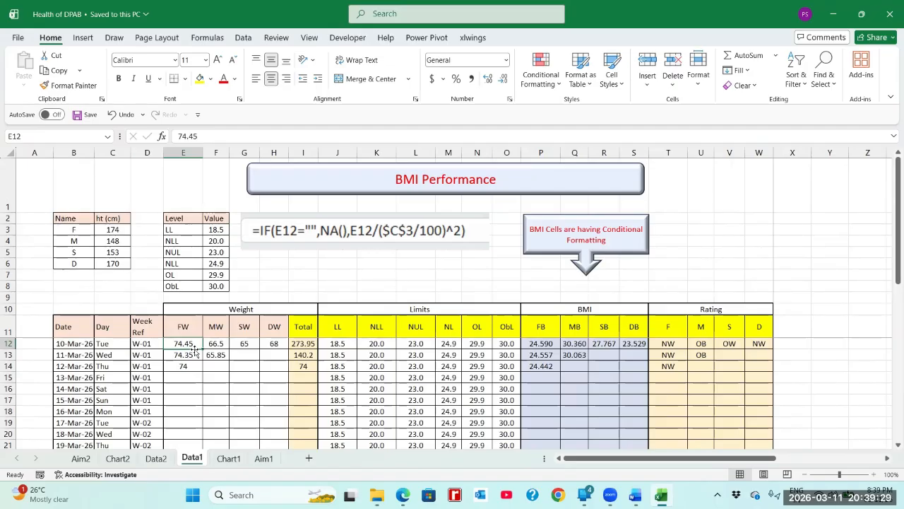
# Check the 11-Mar-26 weight in E13 on Data1 against its point on Chart1, and return to Data1
pyautogui.click(189, 356)
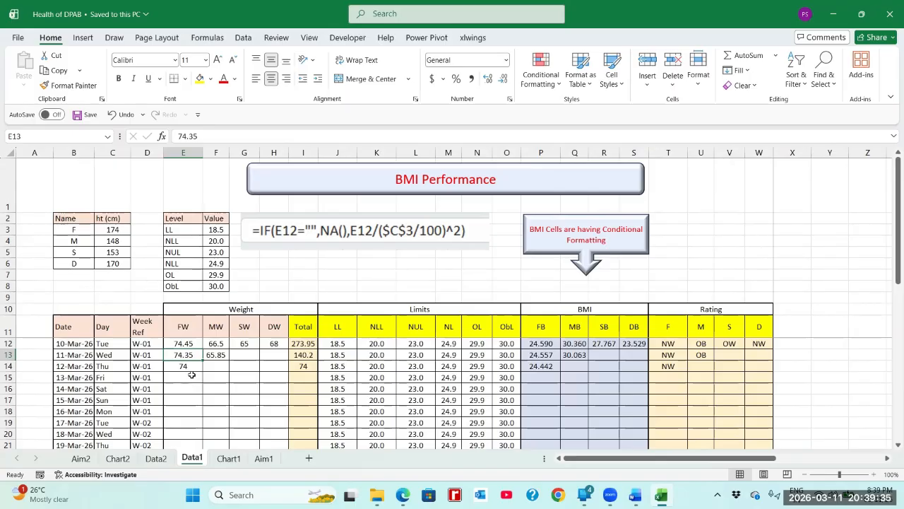
pyautogui.click(227, 459)
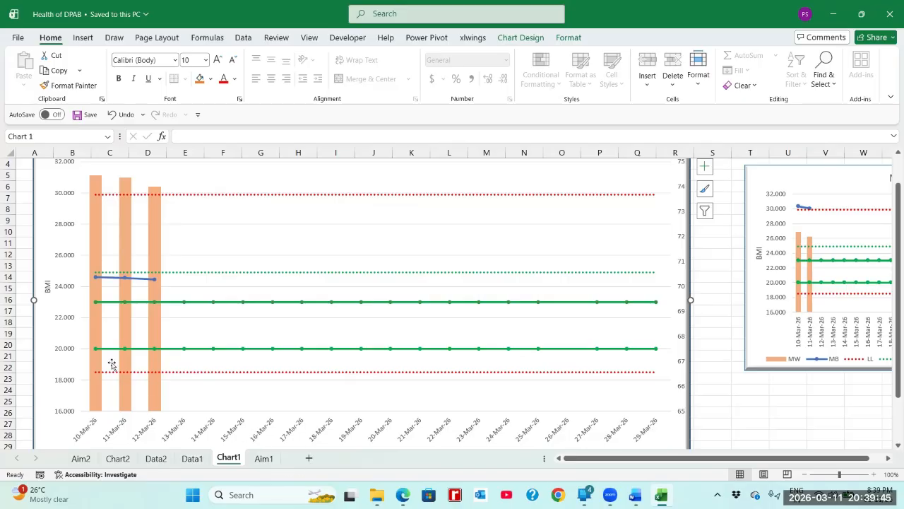
pyautogui.click(192, 458)
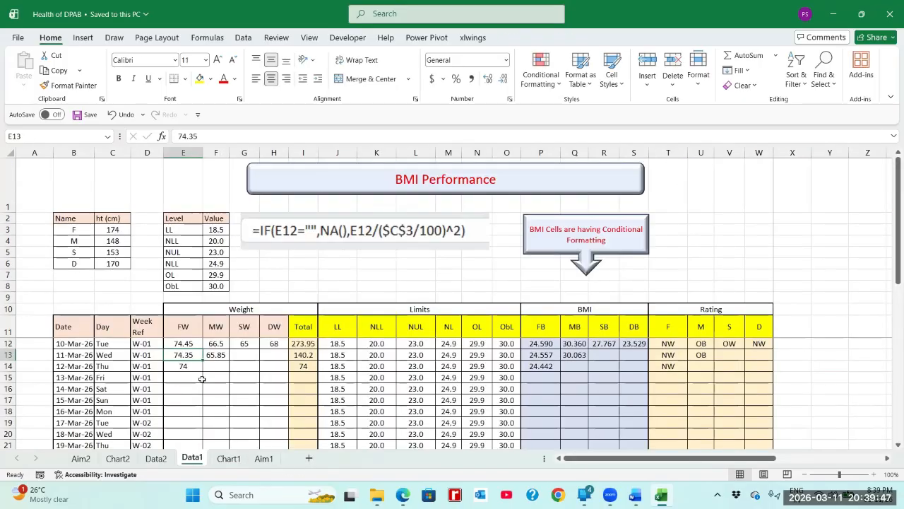
# Trace the NLL and NUL values from the Level table on Data1 to their limit columns K and L
pyautogui.moveTo(183, 241); pyautogui.dragTo(210, 240)
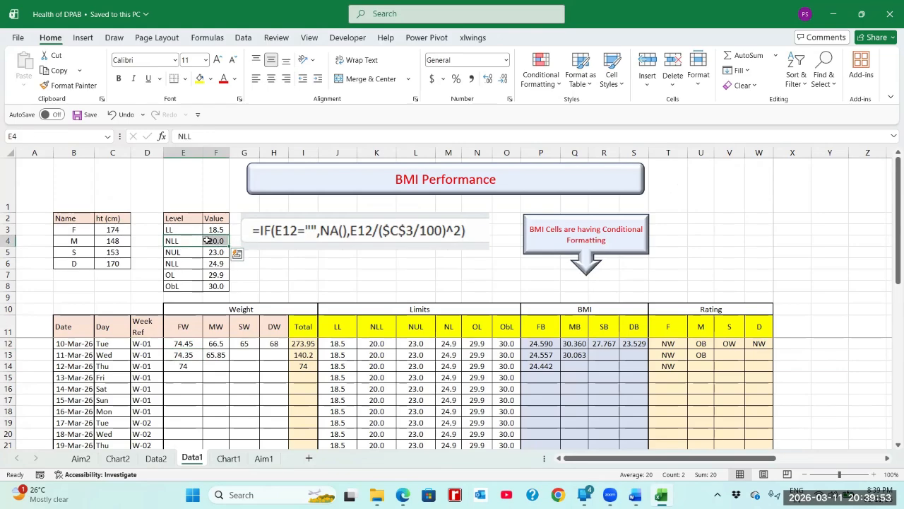
pyautogui.click(210, 241)
pyautogui.moveTo(382, 349); pyautogui.dragTo(393, 460)
pyautogui.scroll(4, 399, 438)
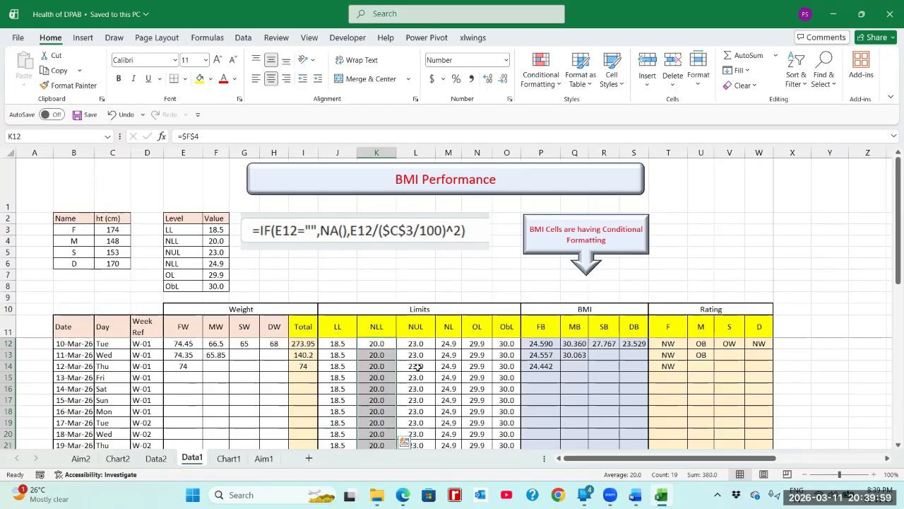
pyautogui.click(418, 342)
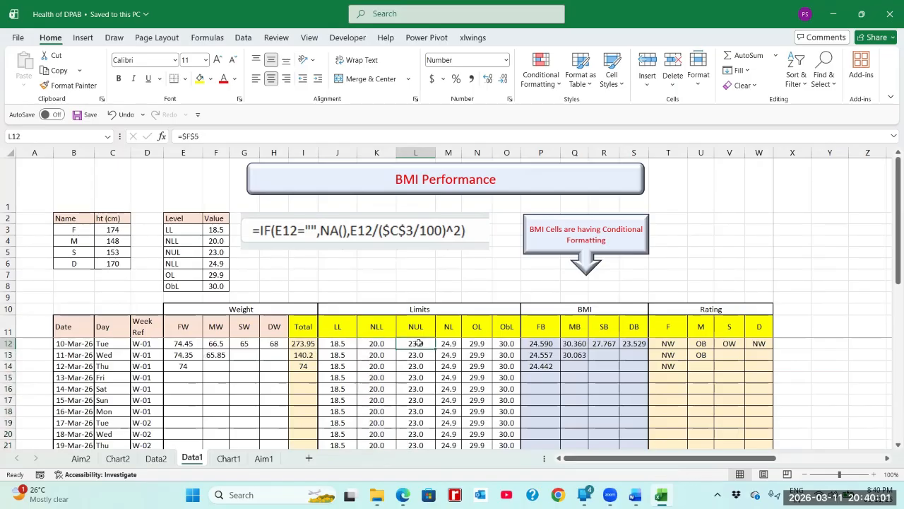
pyautogui.moveTo(192, 253); pyautogui.dragTo(215, 252)
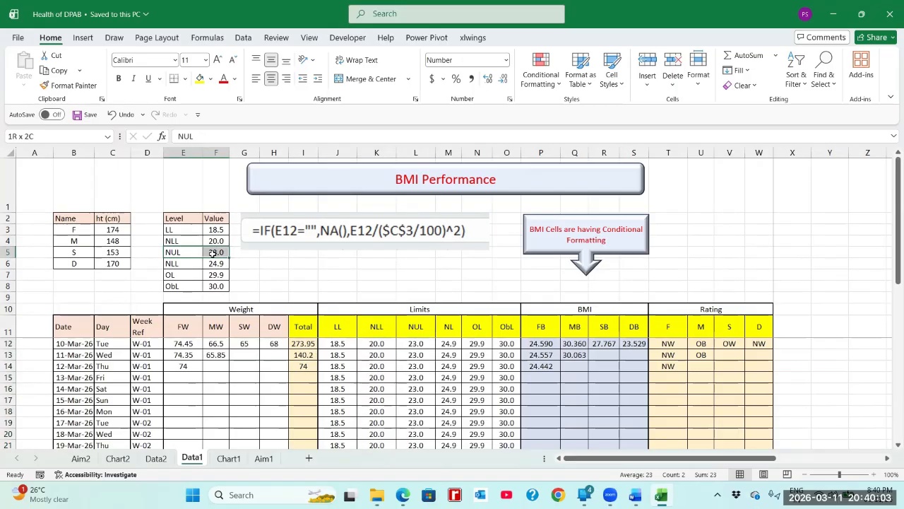
pyautogui.moveTo(415, 344); pyautogui.dragTo(415, 438)
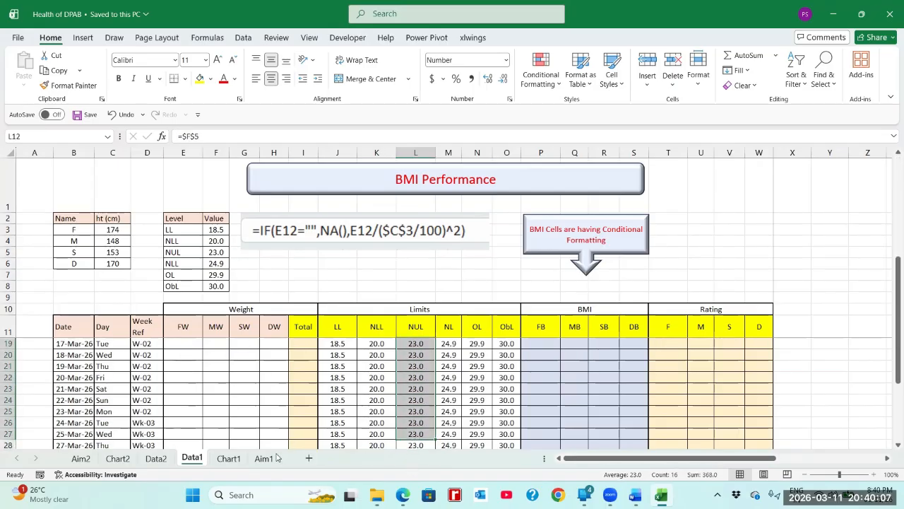
# Examine the NUL limit line and the FB points for 10 to 12-Mar-26 on Chart1
pyautogui.click(228, 458)
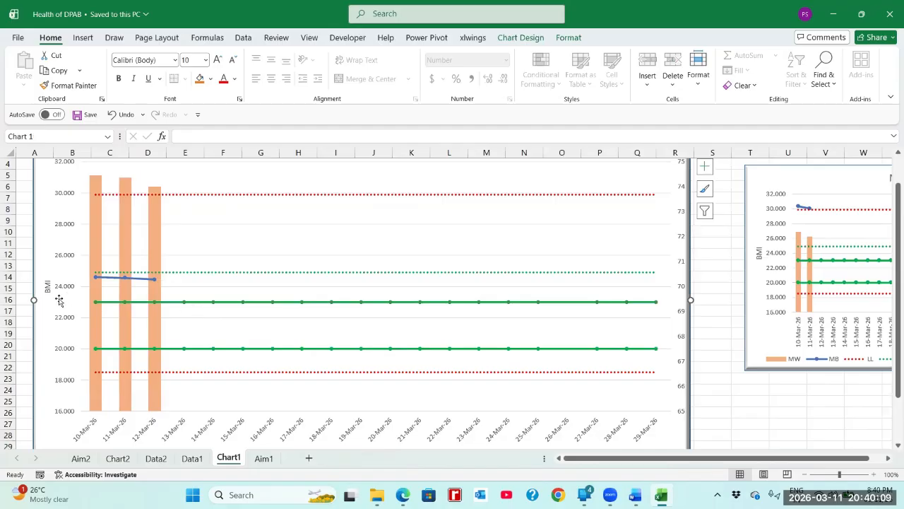
pyautogui.moveTo(95, 304)
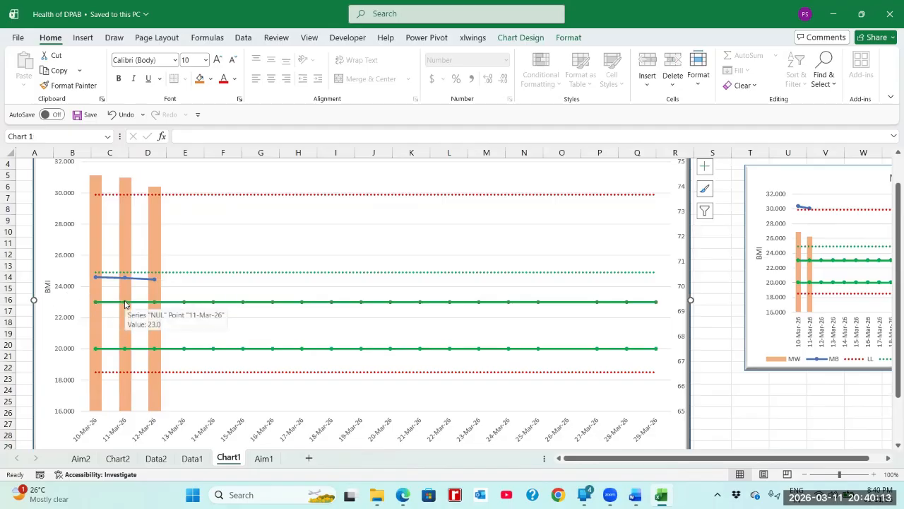
pyautogui.moveTo(155, 305)
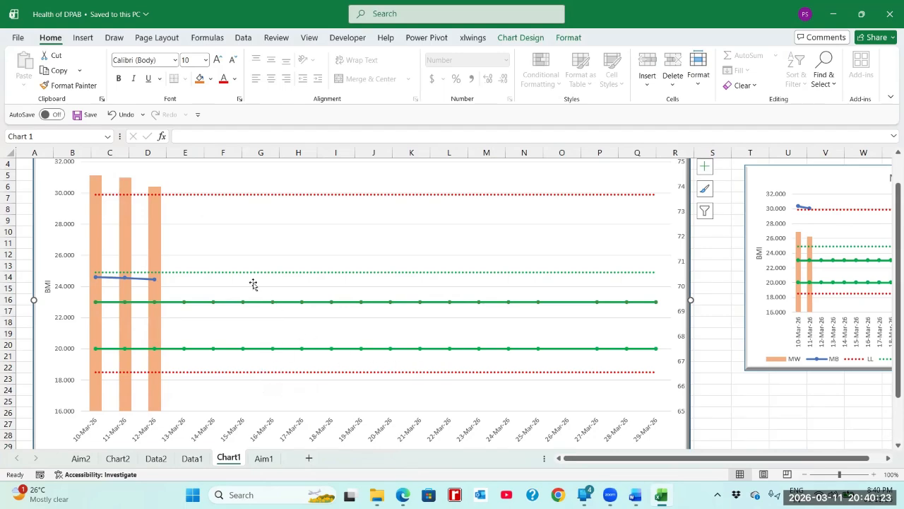
pyautogui.moveTo(274, 275)
pyautogui.moveTo(158, 287)
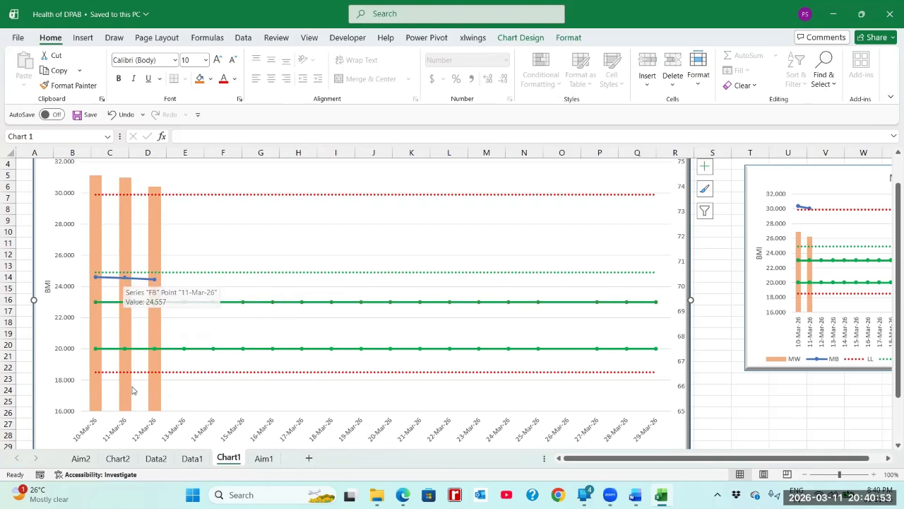
# Inspect the FW weights in E12, E13 and E14 on Data1 and compare them with the bars on Chart1
pyautogui.click(192, 458)
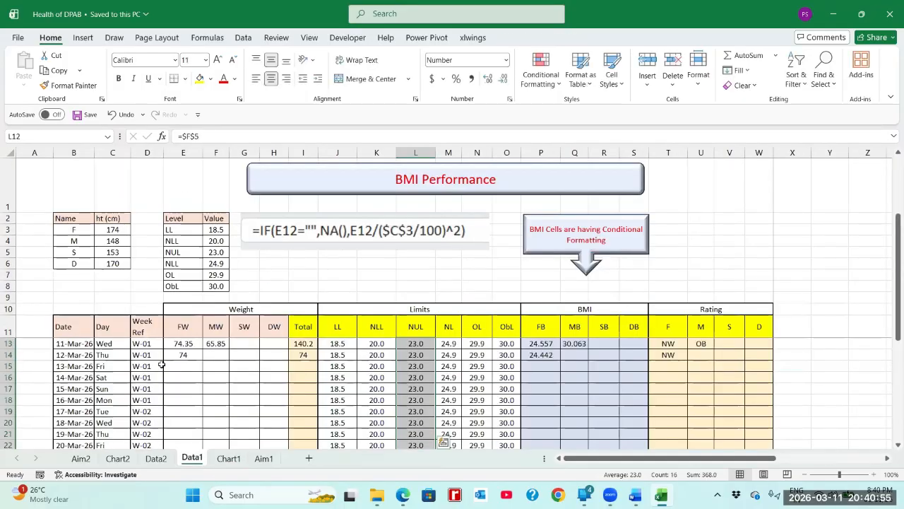
pyautogui.click(184, 345)
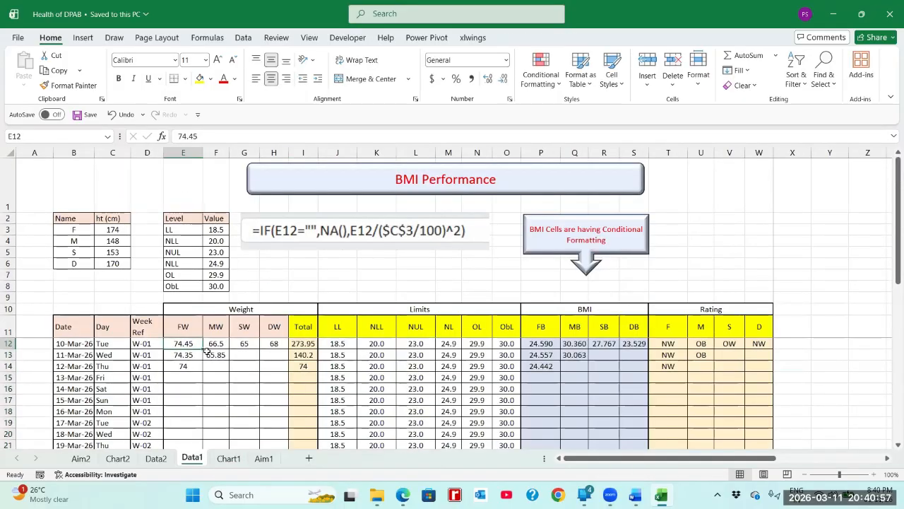
pyautogui.click(184, 356)
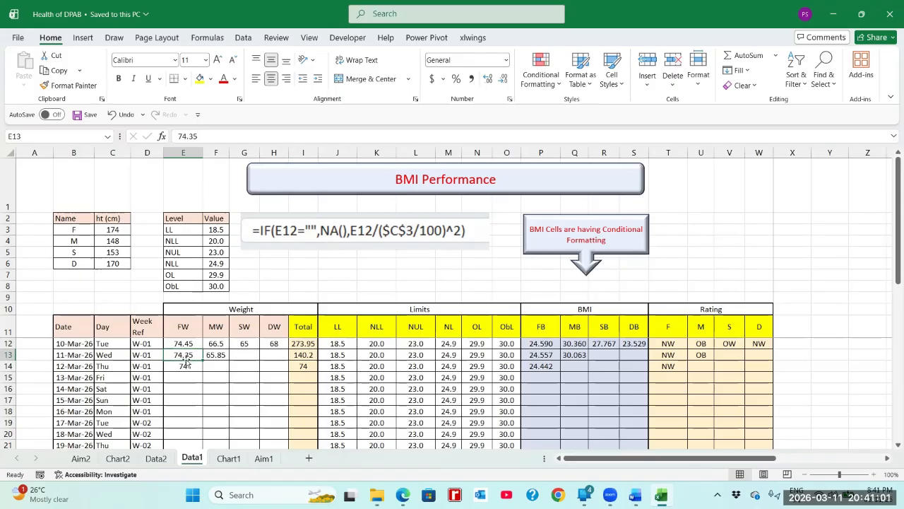
pyautogui.click(190, 366)
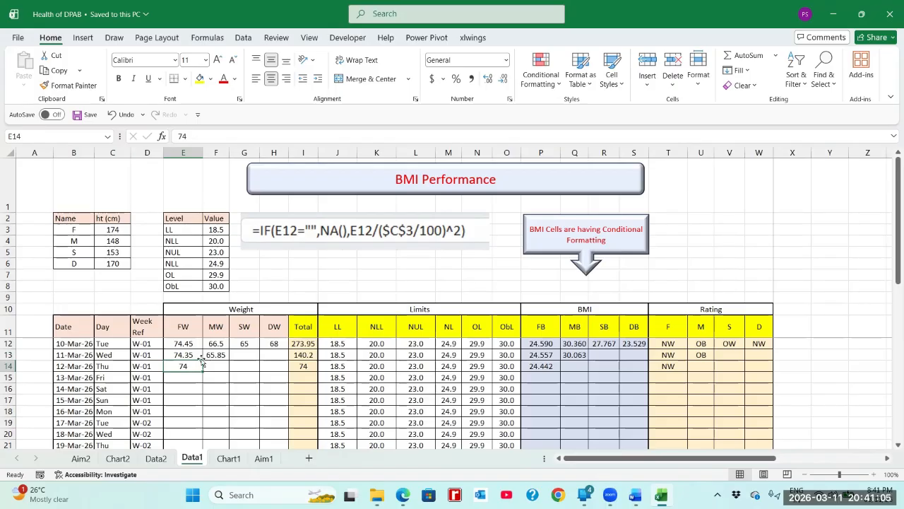
pyautogui.click(228, 458)
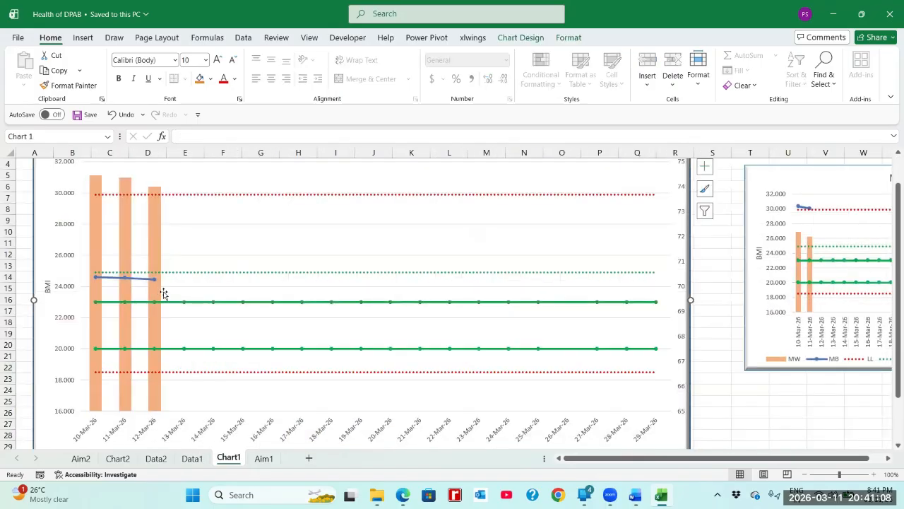
# Enter FW weights of 73 in E15 and 72 in E16 on Data1, and view the updated Chart1
pyautogui.click(192, 458)
pyautogui.click(182, 380)
pyautogui.write('73')
pyautogui.press('Return')
pyautogui.write('7')
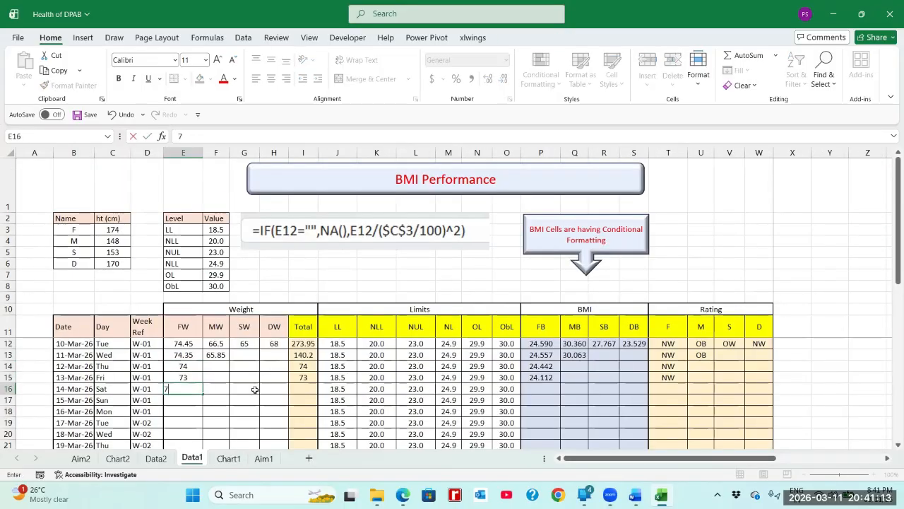
pyautogui.write('2')
pyautogui.press('Return')
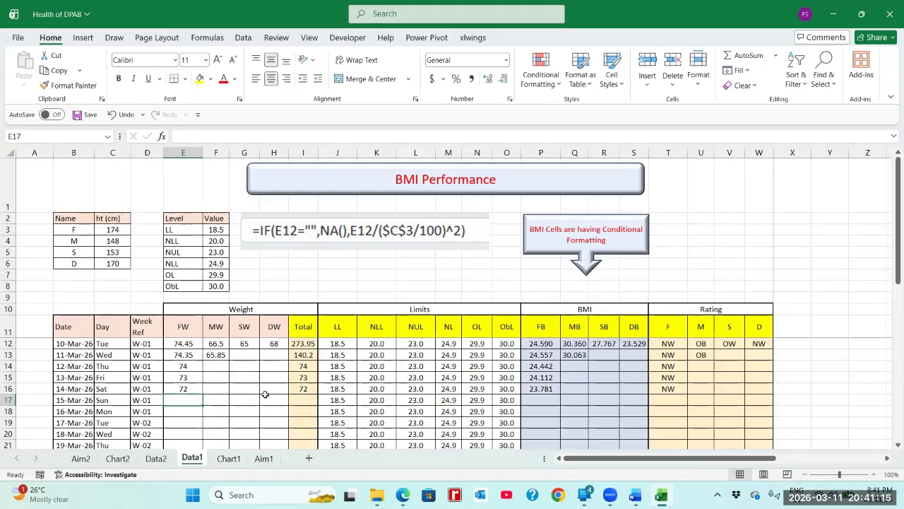
pyautogui.click(229, 458)
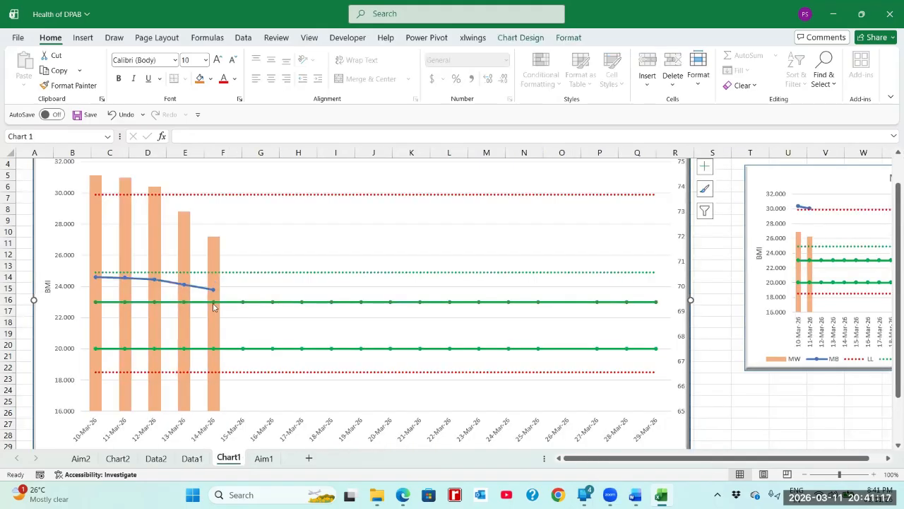
# Enter an FW weight of 65 in E17 on Data1 and check the 15-Mar-26 BMI point on Chart1
pyautogui.click(192, 459)
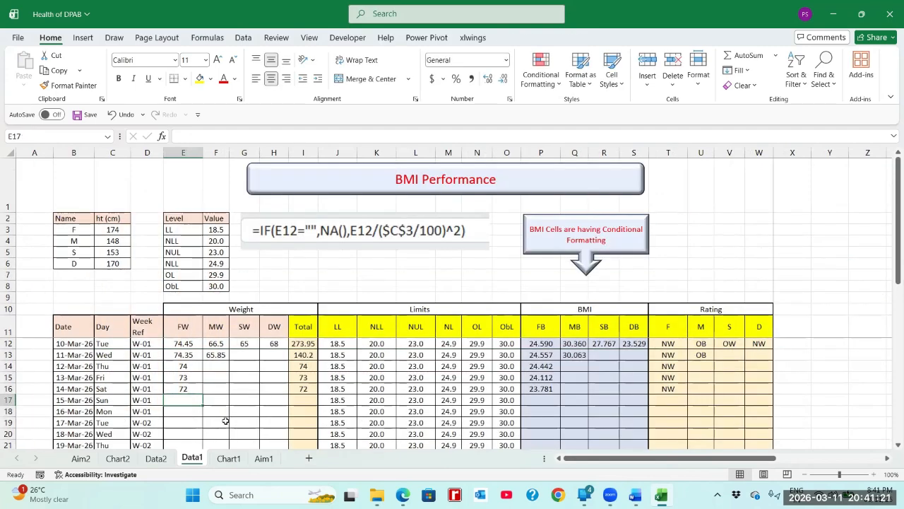
pyautogui.write('65')
pyautogui.press('Return')
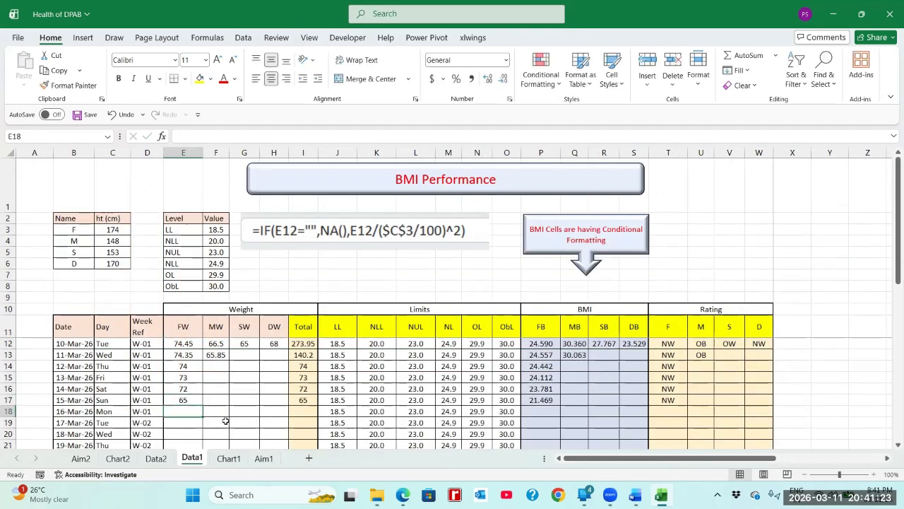
pyautogui.click(228, 458)
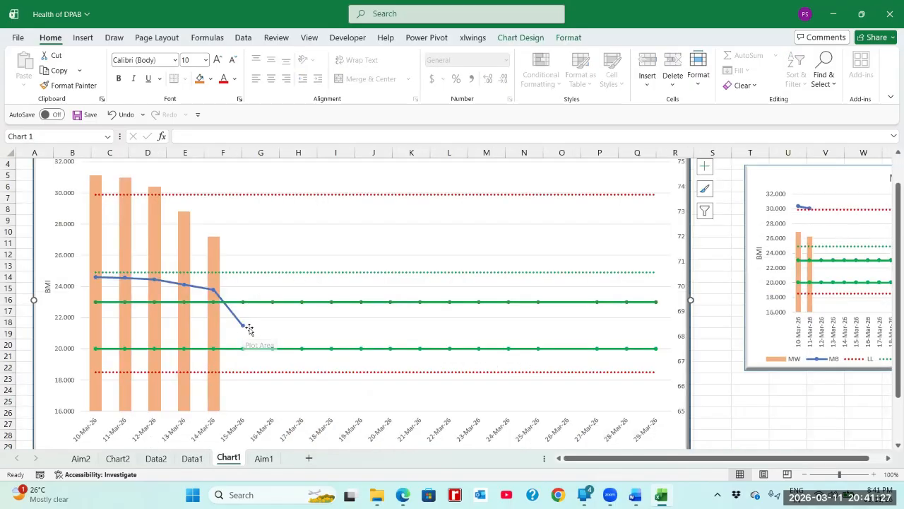
pyautogui.moveTo(243, 329)
# Inspect the 15-Mar-26 weight in E17 and its BMI formula in P17 on Data1
pyautogui.click(201, 458)
pyautogui.click(178, 399)
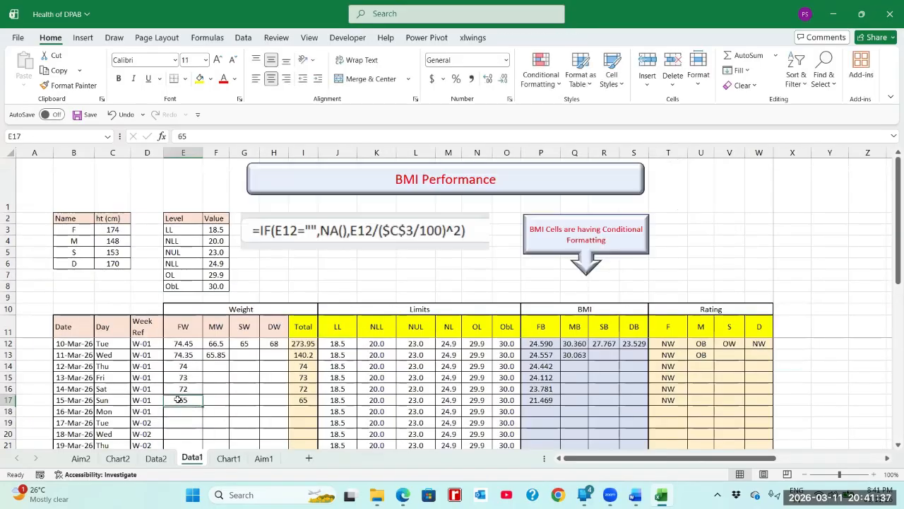
pyautogui.click(539, 400)
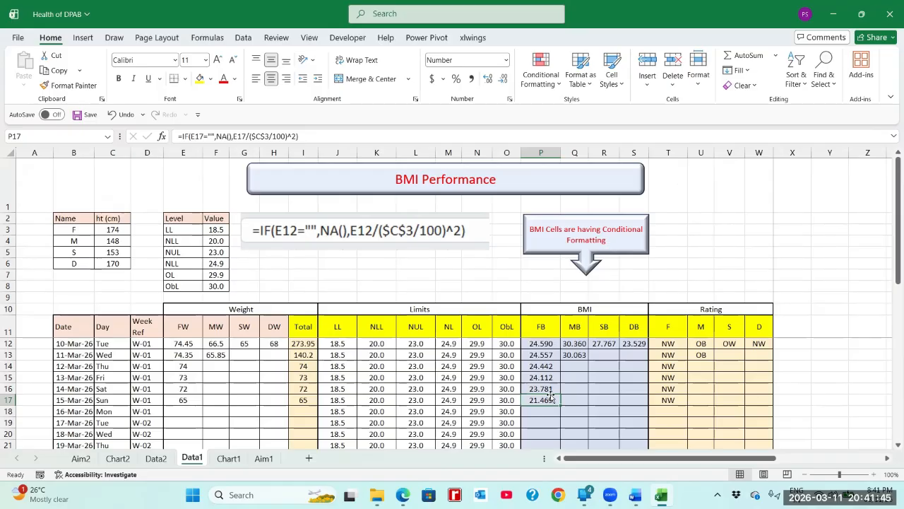
# Save the workbook and review the aims on the Aim1 and Aim2 sheets, highlighting the BMI calculation and chart lines on Aim2
pyautogui.click(266, 459)
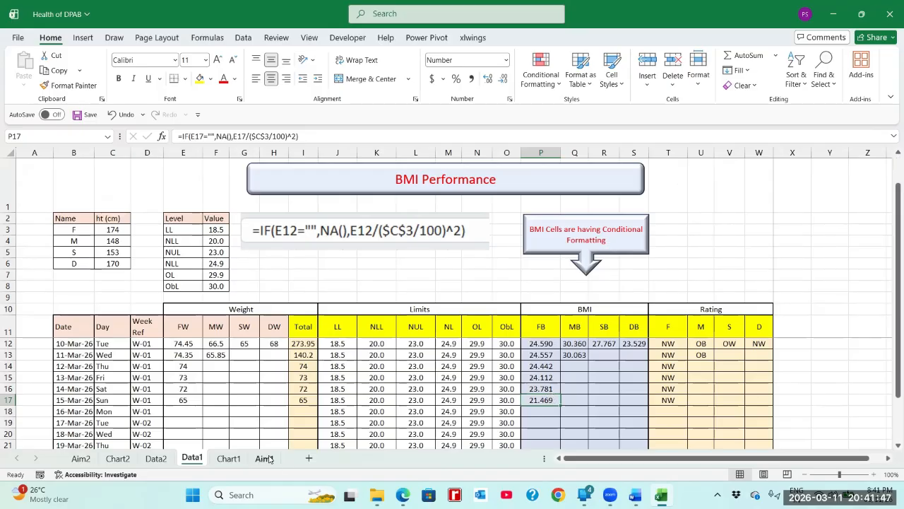
pyautogui.hotkey('ctrl', 's')
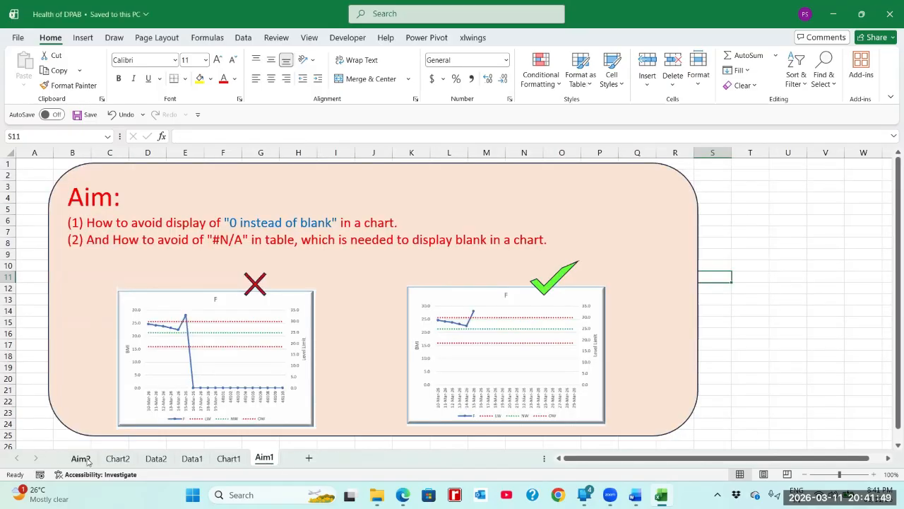
pyautogui.click(88, 460)
pyautogui.moveTo(86, 206); pyautogui.dragTo(236, 203)
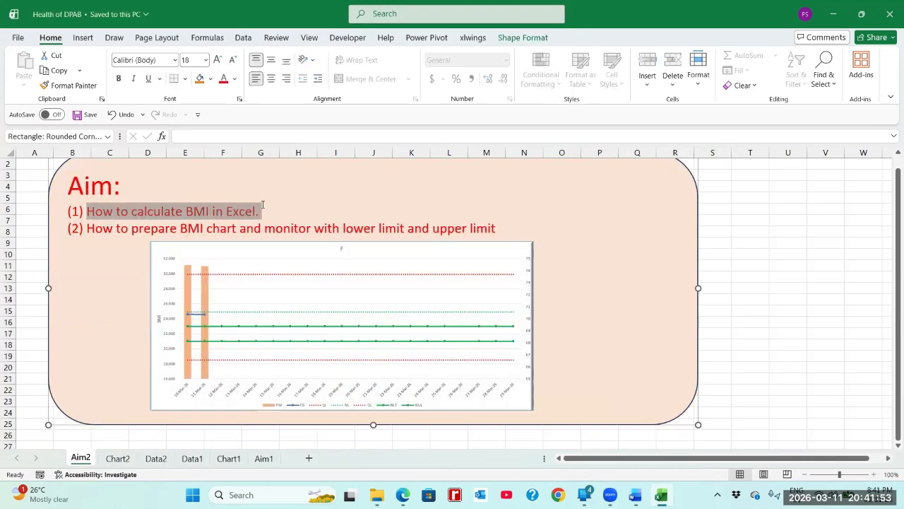
pyautogui.moveTo(88, 230); pyautogui.dragTo(496, 228)
pyautogui.click(498, 229)
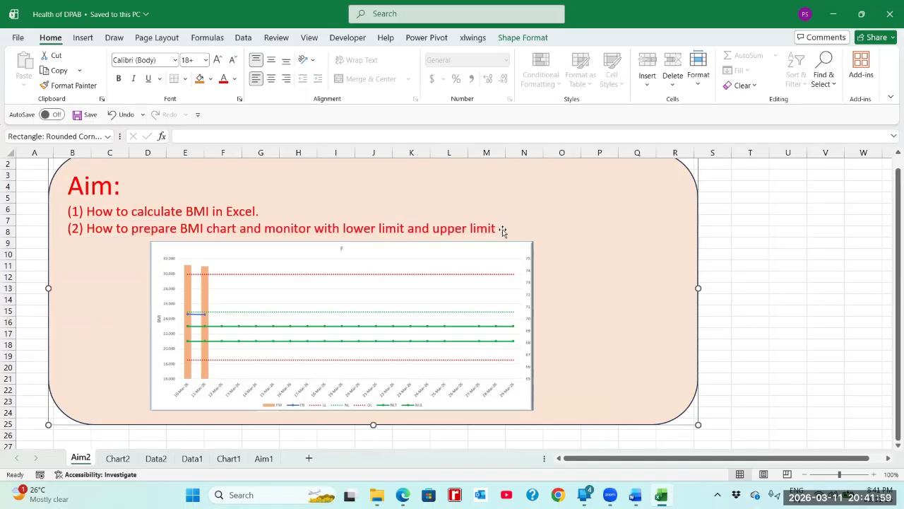
# Review the BMI chart on Chart1 and deselect it by selecting cell S18
pyautogui.click(228, 458)
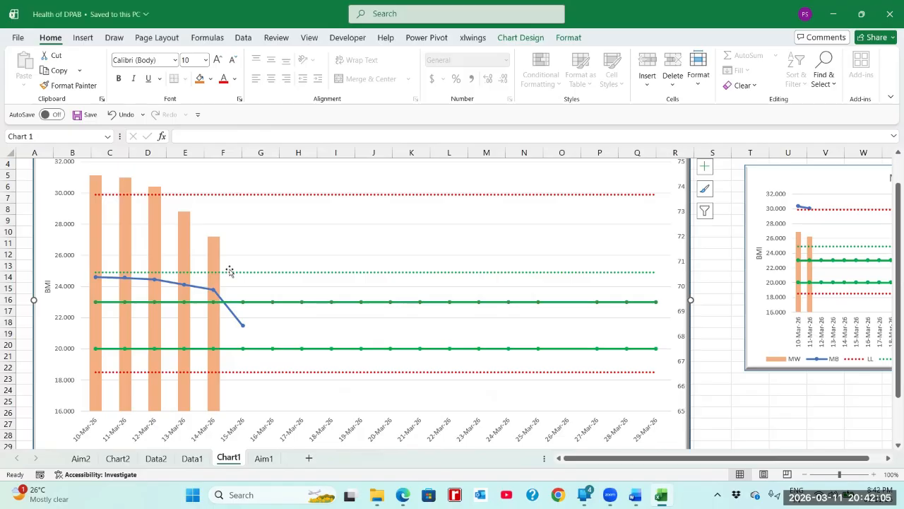
pyautogui.rightClick(223, 183)
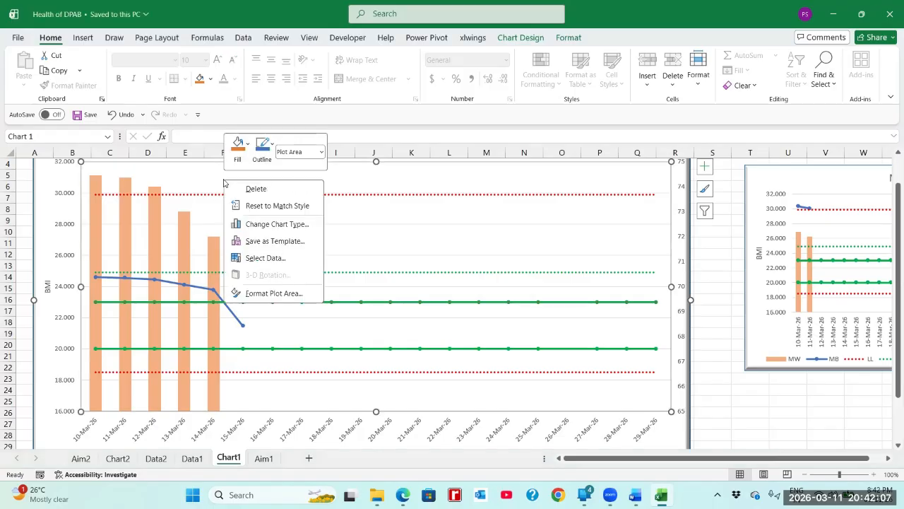
pyautogui.press('Escape')
pyautogui.click(717, 316)
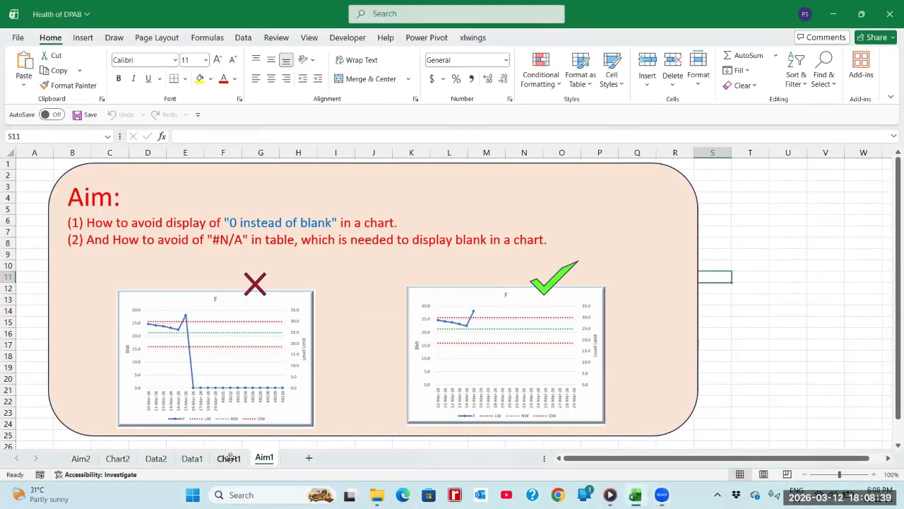
# Review the BMI chart on Chart1 and select the FW weights in E14:E17 on Data1
pyautogui.click(229, 458)
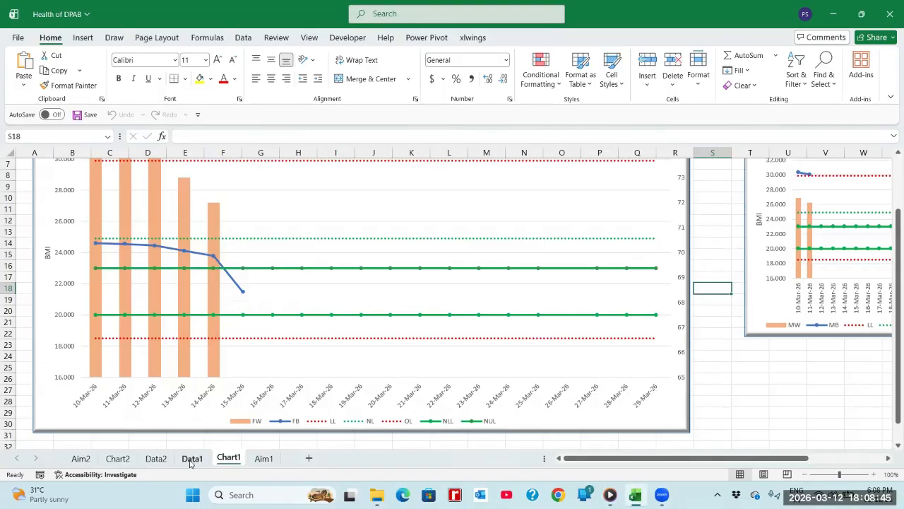
pyautogui.click(191, 457)
pyautogui.click(183, 401)
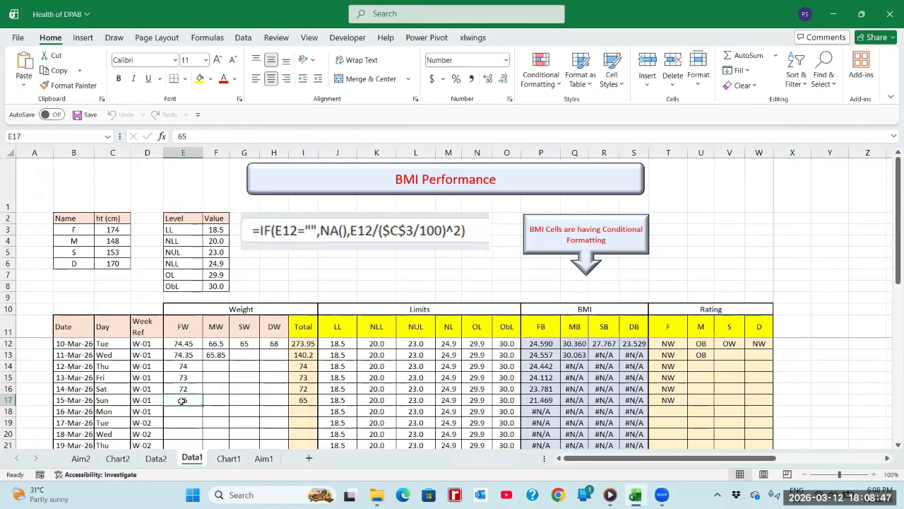
pyautogui.click(183, 375)
pyautogui.click(185, 365)
pyautogui.hotkey('shift', 'Down')
pyautogui.hotkey('shift', 'Down')
pyautogui.hotkey('shift', 'Down')
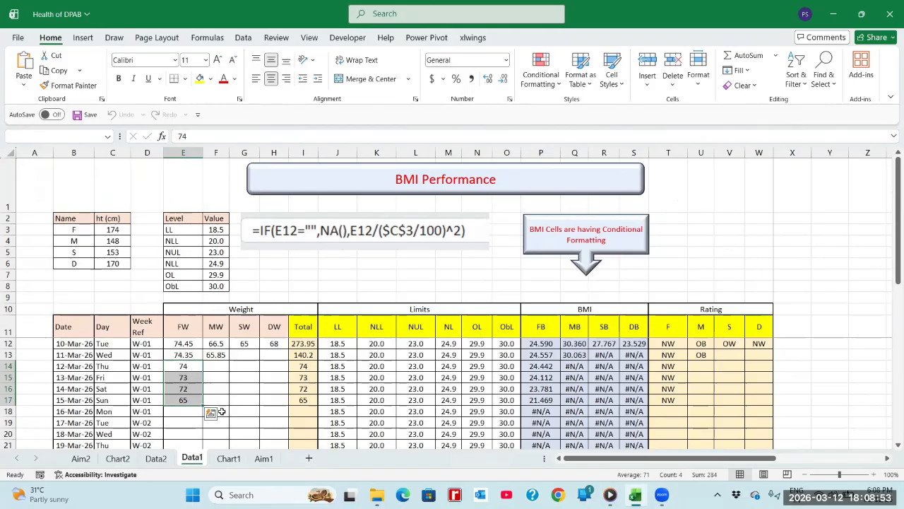
# Add a new worksheet after Chart1 and insert a blank 2-D line chart with markers on it
pyautogui.click(237, 459)
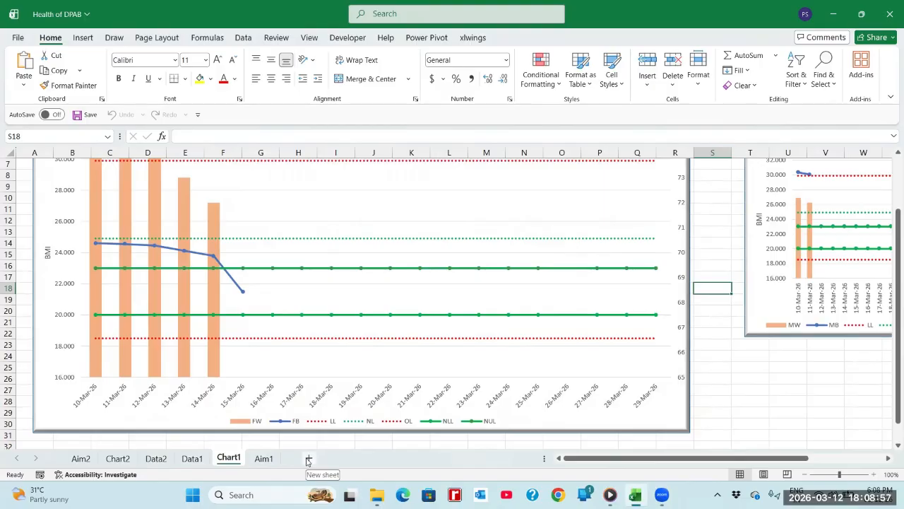
pyautogui.click(308, 459)
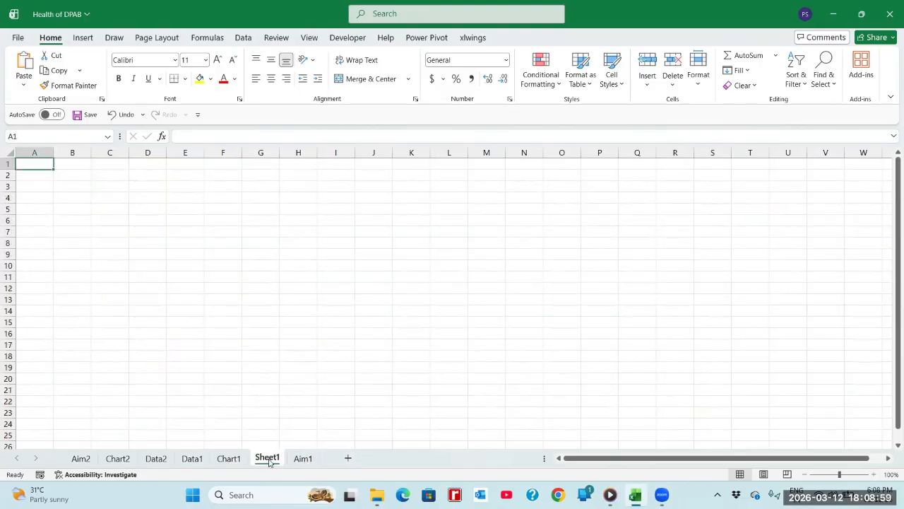
pyautogui.click(111, 208)
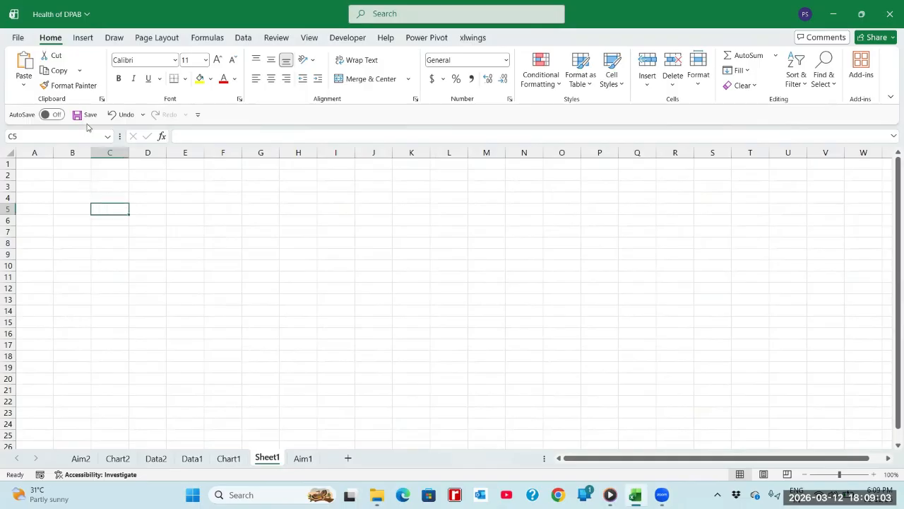
pyautogui.click(83, 39)
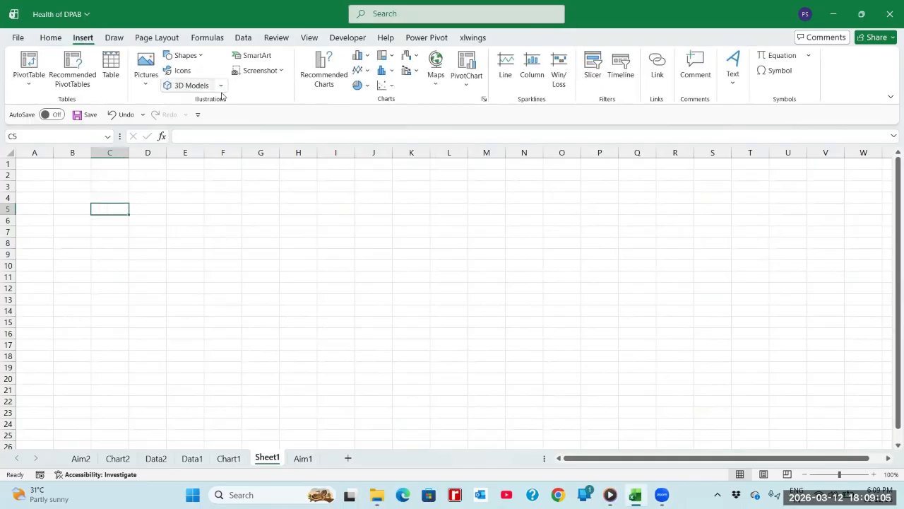
pyautogui.click(367, 71)
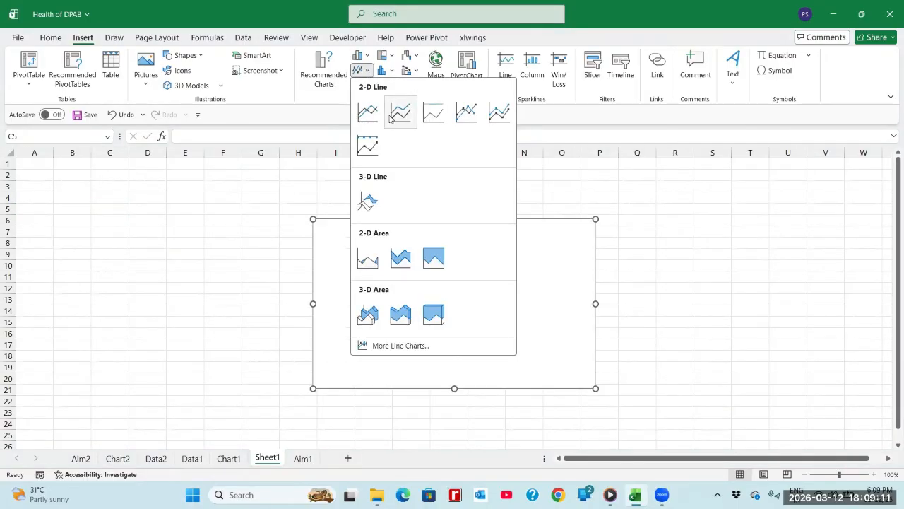
pyautogui.click(462, 113)
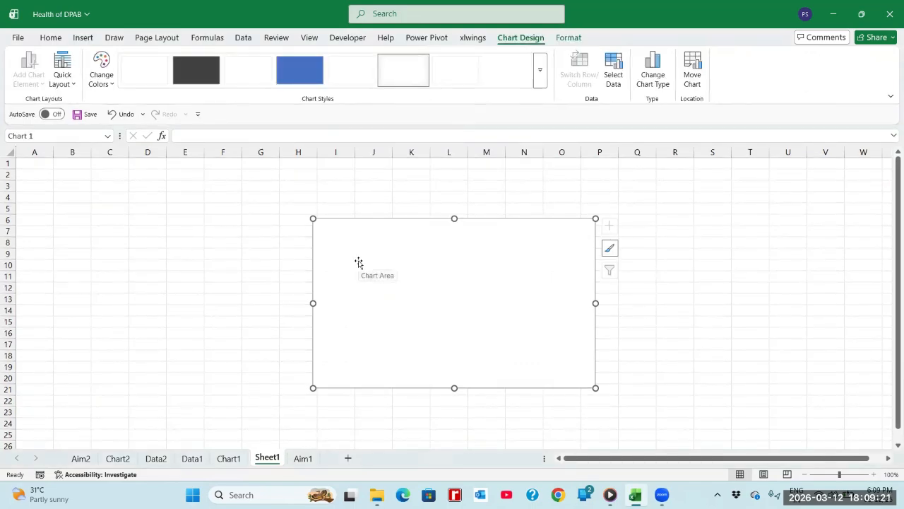
# Add a data series to the blank chart, taking its name from the FB header in Data1!$P$11
pyautogui.rightClick(392, 240)
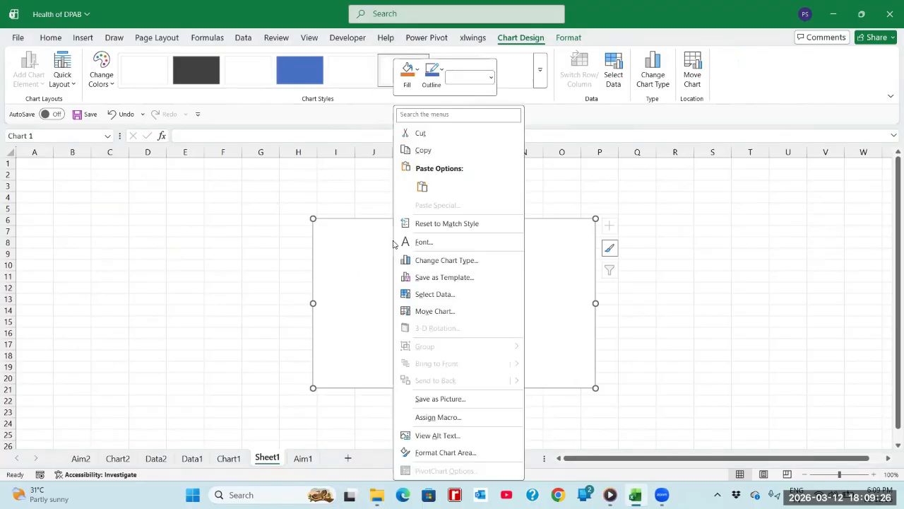
pyautogui.click(434, 294)
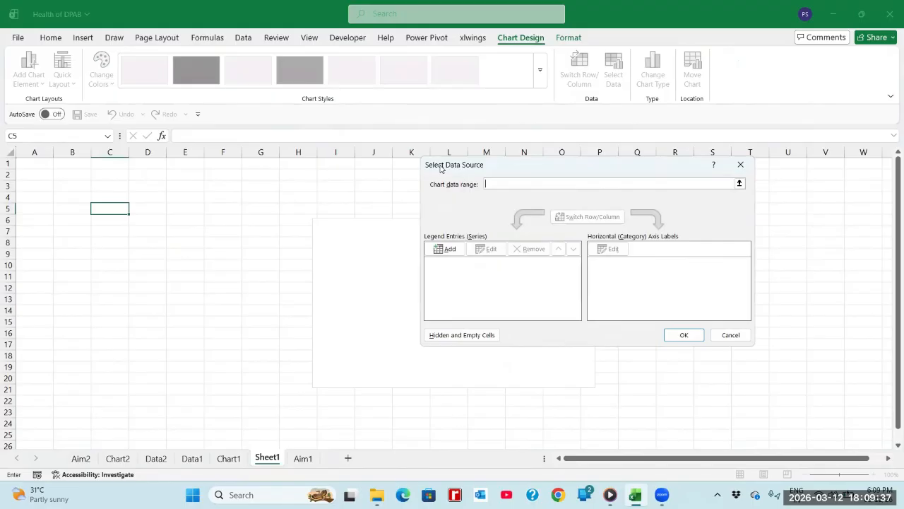
pyautogui.moveTo(440, 167); pyautogui.dragTo(438, 180)
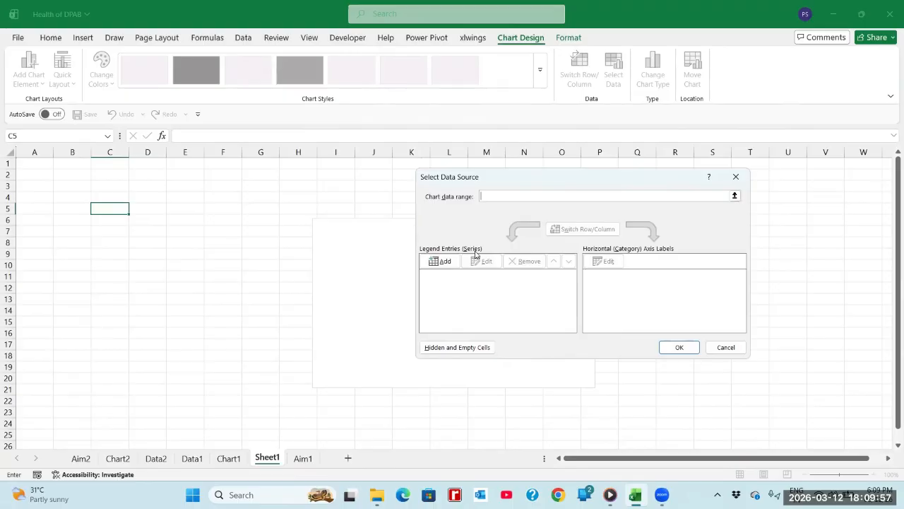
pyautogui.click(445, 261)
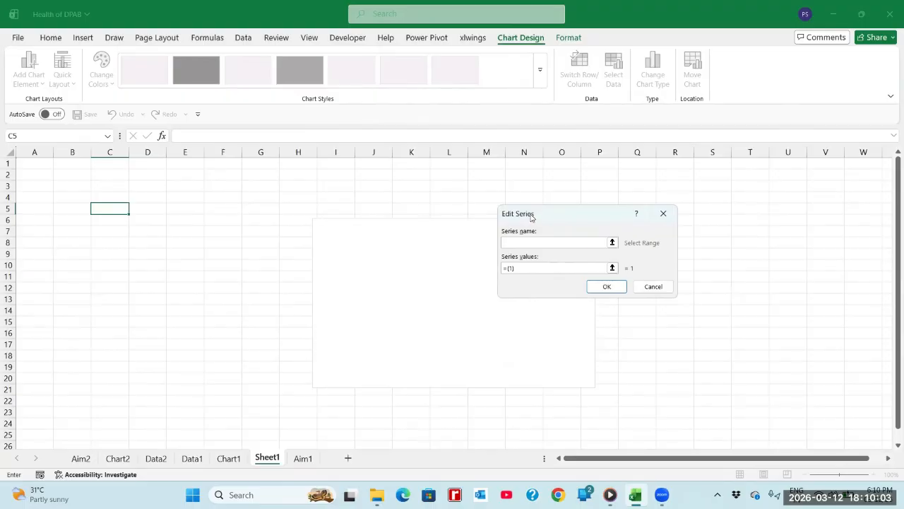
pyautogui.moveTo(531, 214); pyautogui.dragTo(518, 204)
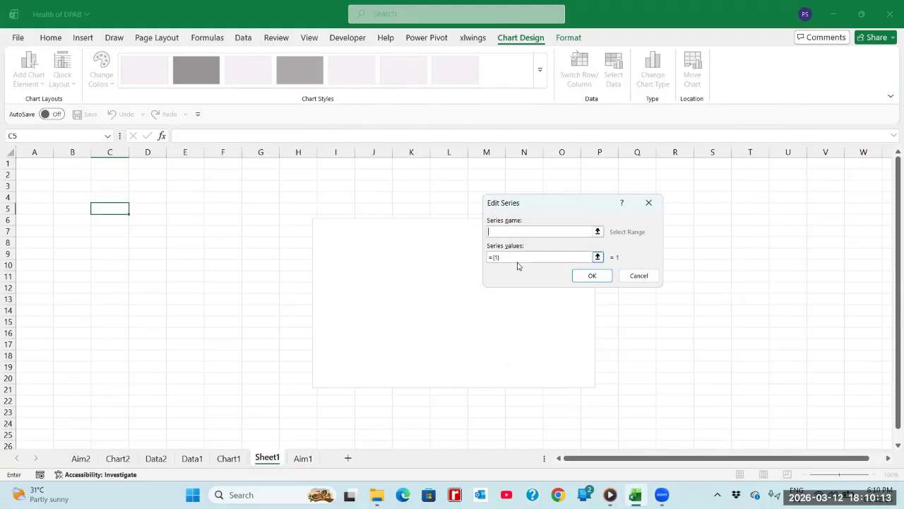
pyautogui.click(598, 232)
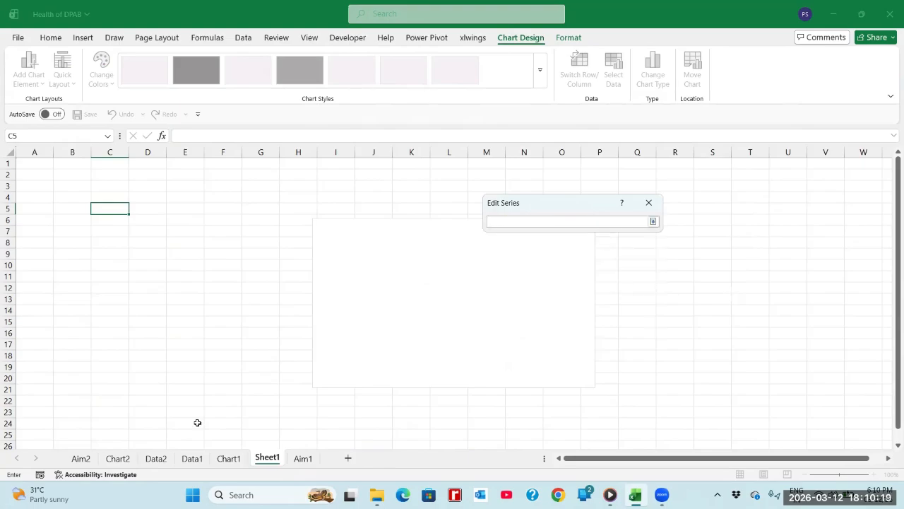
pyautogui.click(193, 459)
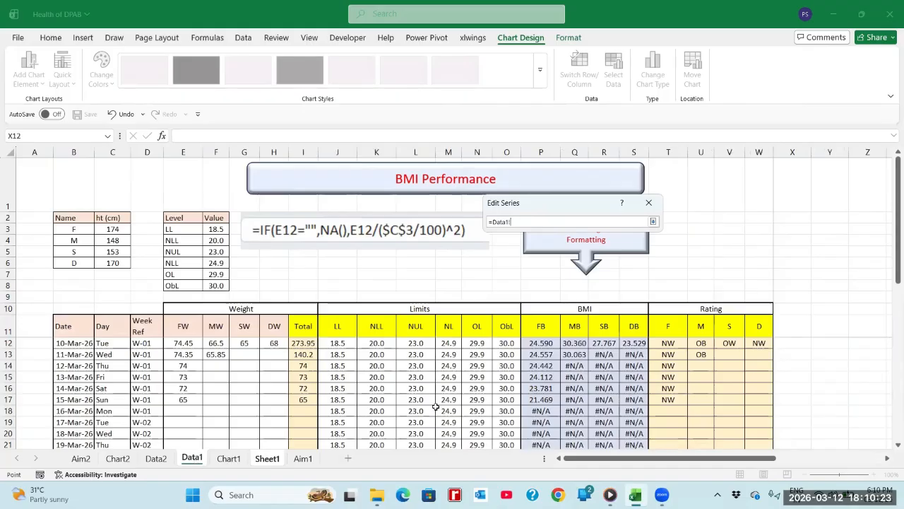
pyautogui.click(541, 328)
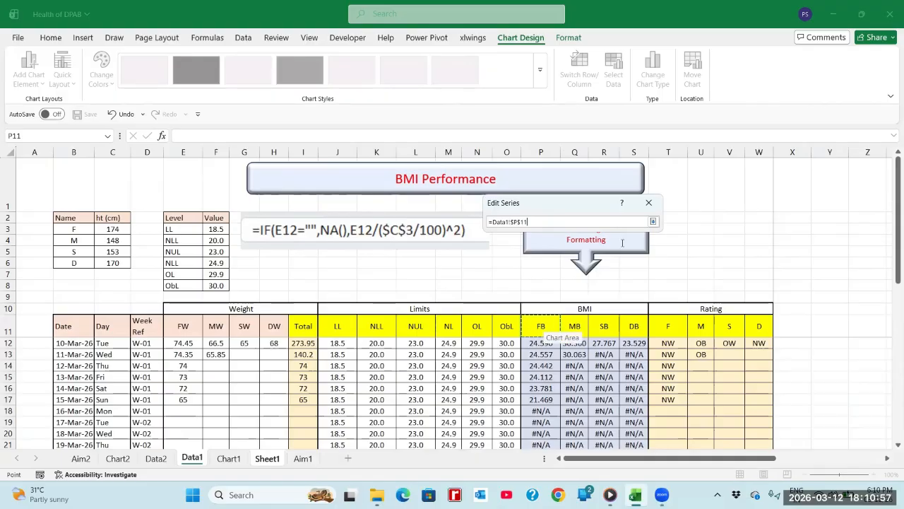
pyautogui.click(654, 222)
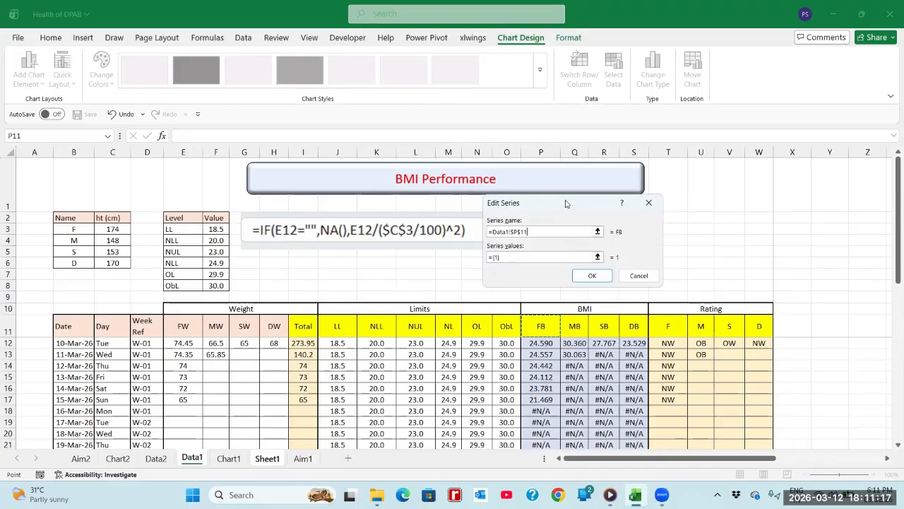
# Set the FB series values to the BMI range Data1!$P$12:$P$30 and accept the series
pyautogui.moveTo(565, 202); pyautogui.dragTo(701, 193)
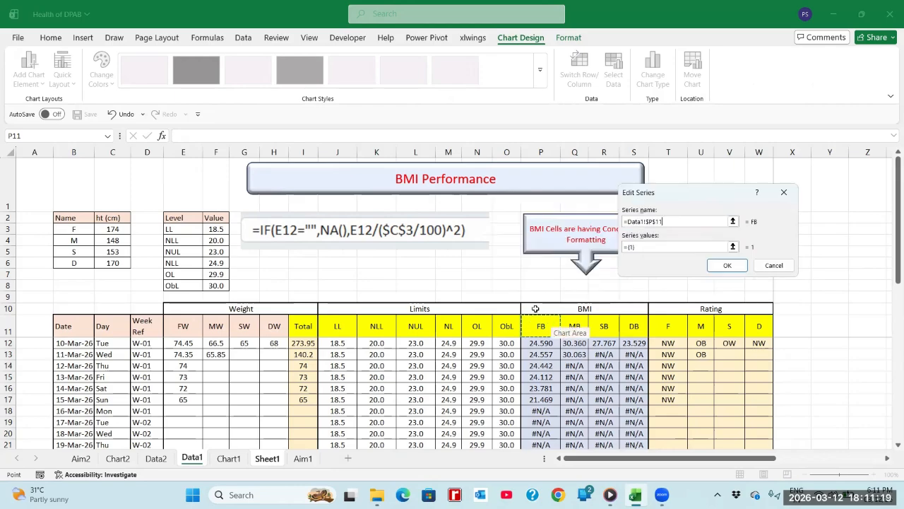
pyautogui.click(733, 247)
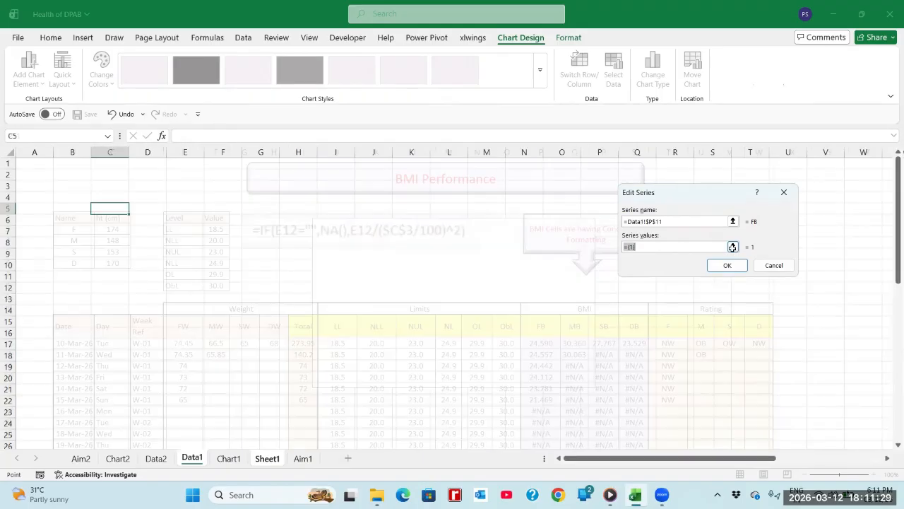
pyautogui.click(539, 328)
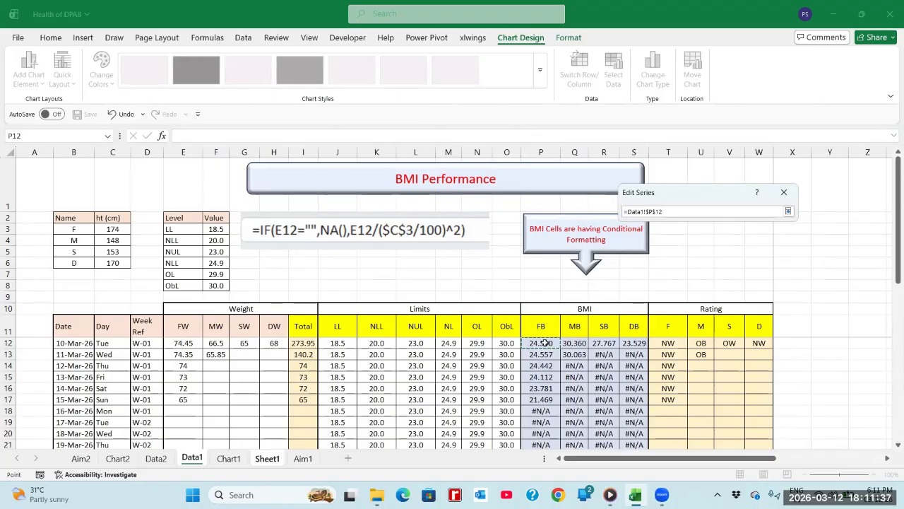
pyautogui.hotkey('shift', 'Down')
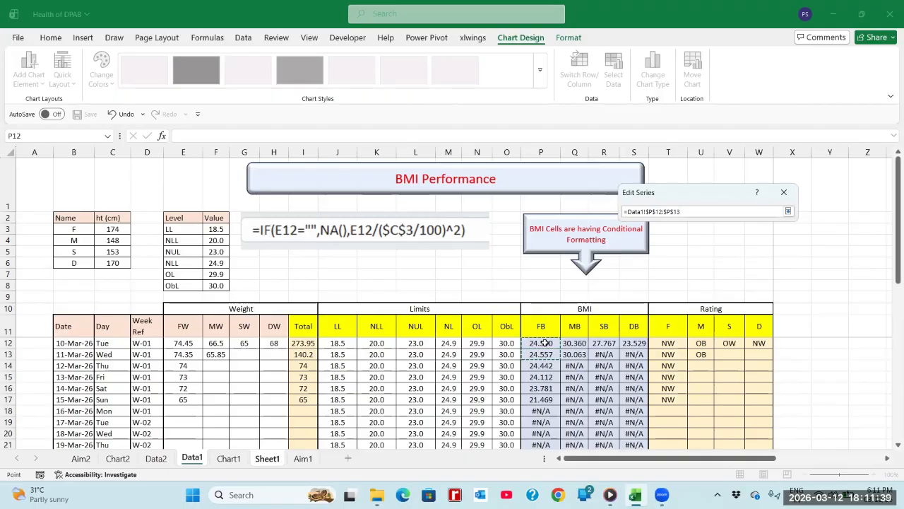
pyautogui.hotkey('shift', 'Down')
pyautogui.hotkey('shift', 'Down')
pyautogui.hotkey('shift', 'Down')
pyautogui.hotkey('shift', 'Down')
pyautogui.hotkey('shift', 'Down')
pyautogui.hotkey('shift', 'Down')
pyautogui.hotkey('shift', 'Down')
pyautogui.hotkey('shift', 'Down')
pyautogui.hotkey('shift', 'Down')
pyautogui.hotkey('shift', 'Down')
pyautogui.hotkey('shift', 'Down')
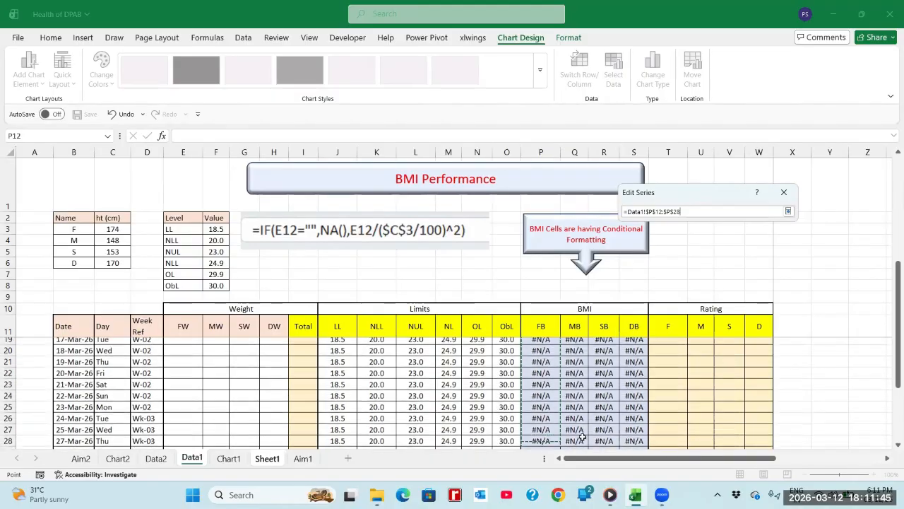
pyautogui.hotkey('shift', 'Down')
pyautogui.hotkey('shift', 'Down')
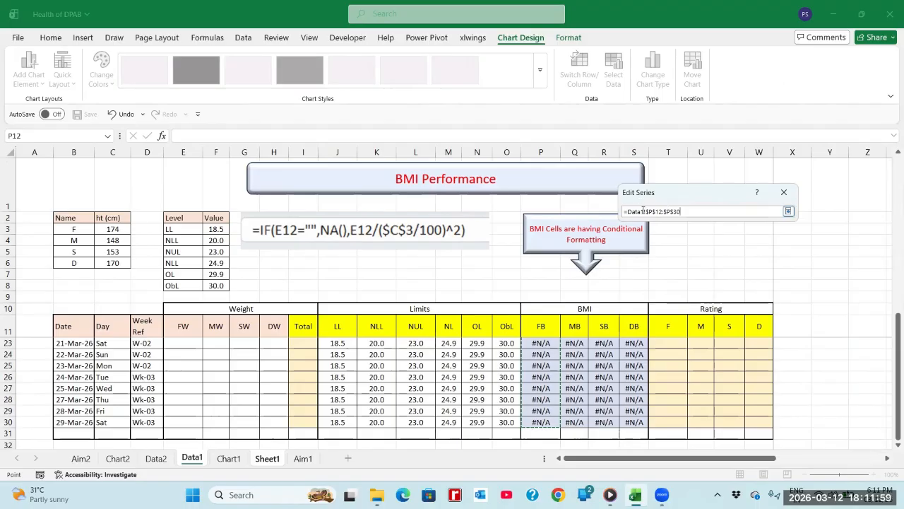
pyautogui.click(789, 211)
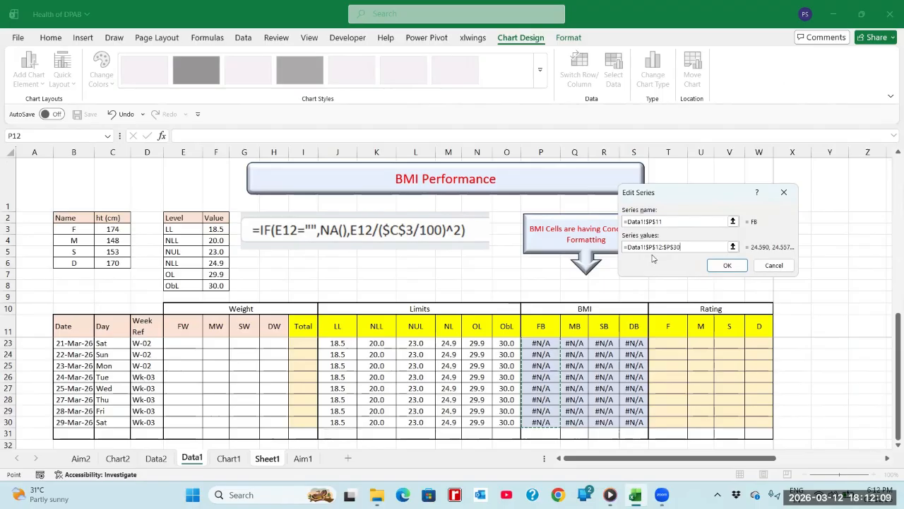
pyautogui.click(720, 267)
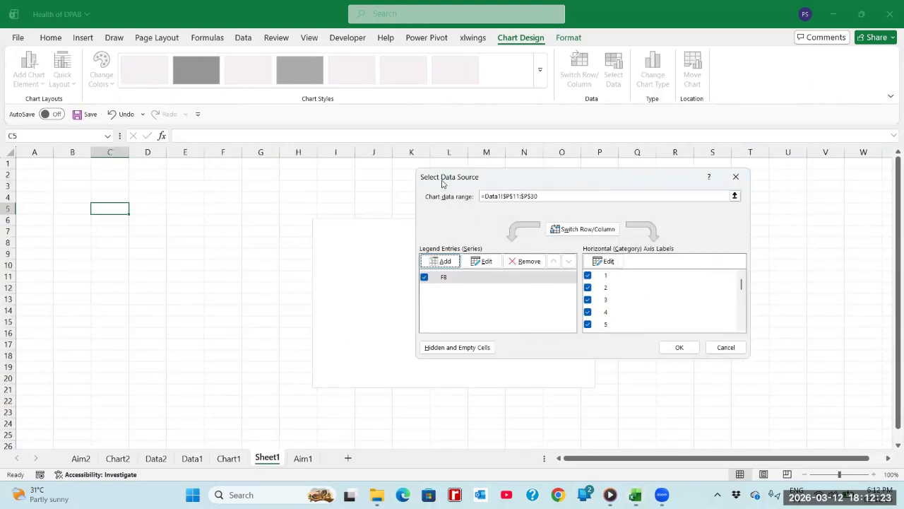
# Set the chart's horizontal axis labels to the dates in Data1!$B$12:$B$30 and apply the data source
pyautogui.moveTo(443, 184); pyautogui.dragTo(388, 181)
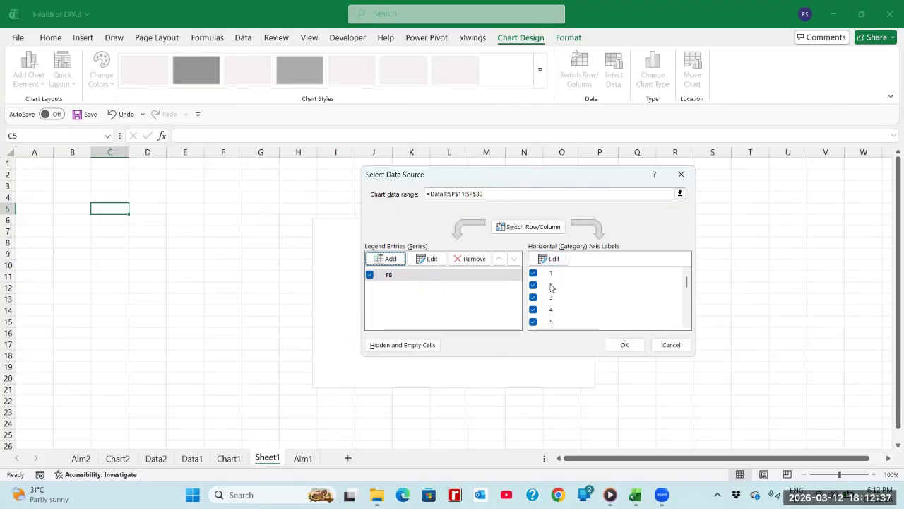
pyautogui.click(550, 259)
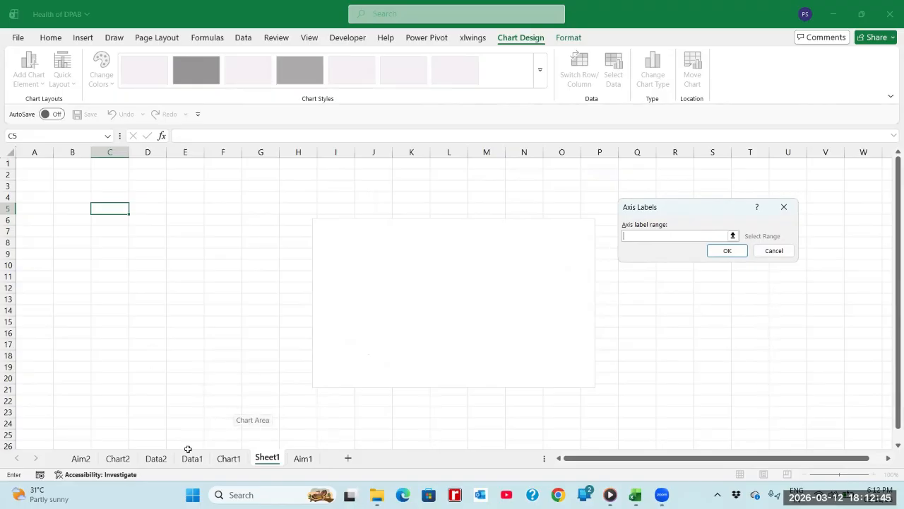
pyautogui.click(192, 457)
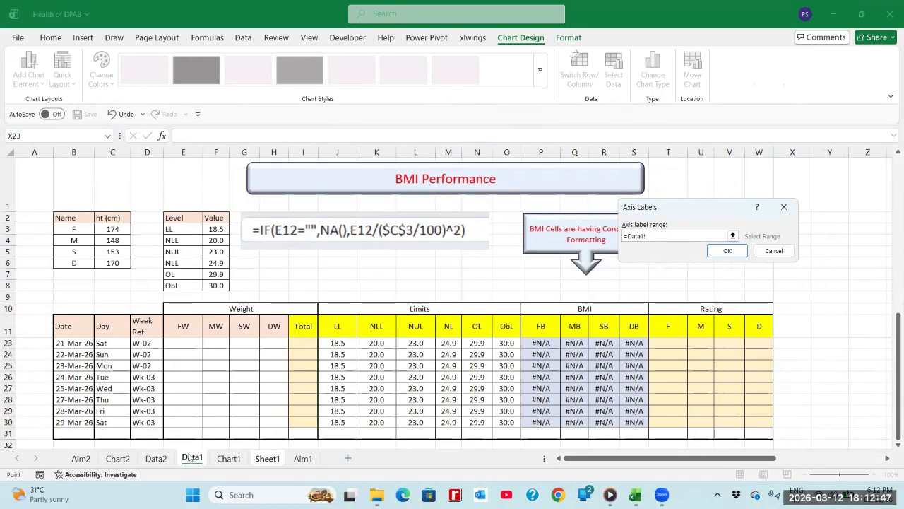
pyautogui.click(78, 329)
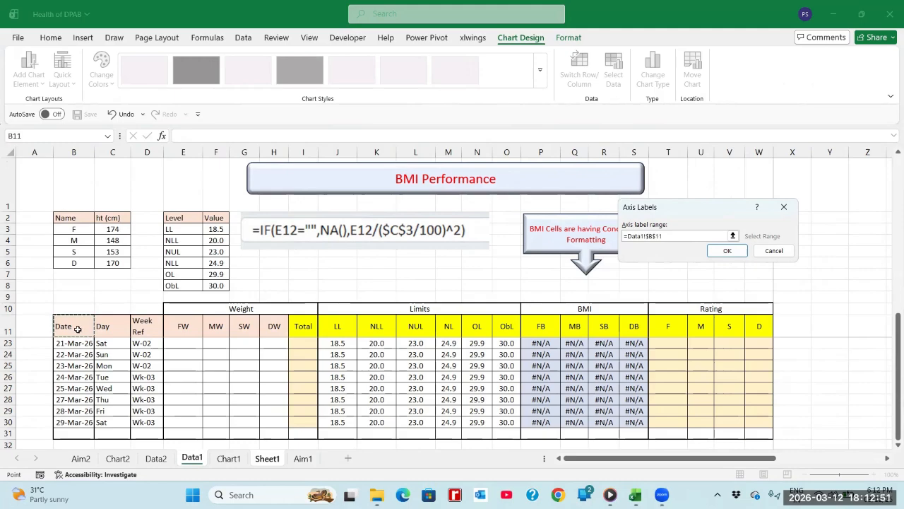
pyautogui.press('Down')
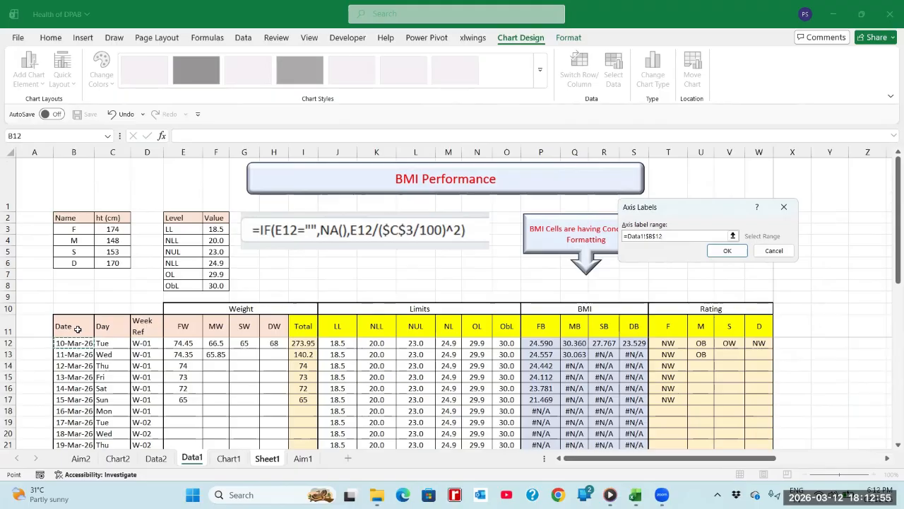
pyautogui.hotkey('shift', 'Down')
pyautogui.hotkey('shift', 'Down')
pyautogui.hotkey('shift', 'Down')
pyautogui.hotkey('shift', 'Down')
pyautogui.hotkey('shift', 'Down')
pyautogui.hotkey('shift', 'Down')
pyautogui.hotkey('shift', 'Down')
pyautogui.hotkey('shift', 'Down')
pyautogui.hotkey('shift', 'Down')
pyautogui.hotkey('shift', 'Down')
pyautogui.hotkey('shift', 'Down')
pyautogui.hotkey('shift', 'Down')
pyautogui.hotkey('shift', 'Down')
pyautogui.hotkey('shift', 'Down')
pyautogui.hotkey('shift', 'Down')
pyautogui.hotkey('shift', 'Down')
pyautogui.hotkey('shift', 'Down')
pyautogui.hotkey('shift', 'Down')
pyautogui.hotkey('shift', 'Down')
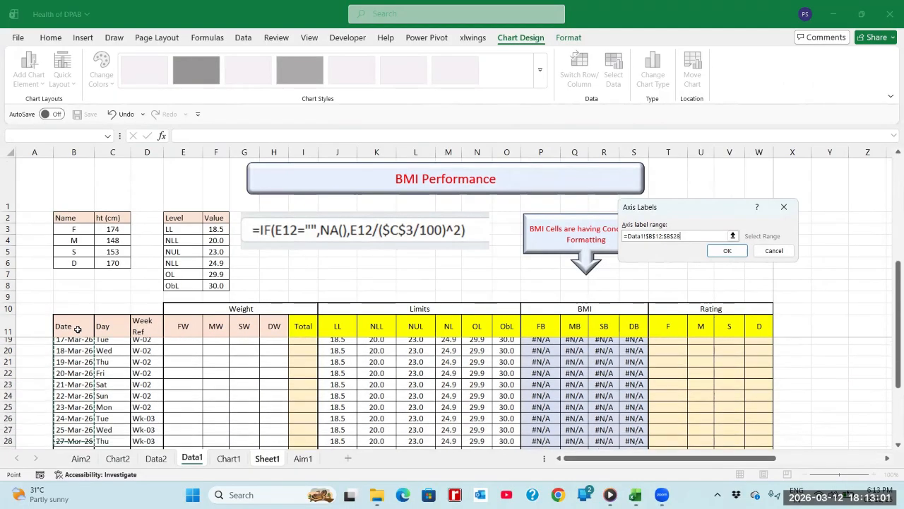
pyautogui.hotkey('shift', 'Up')
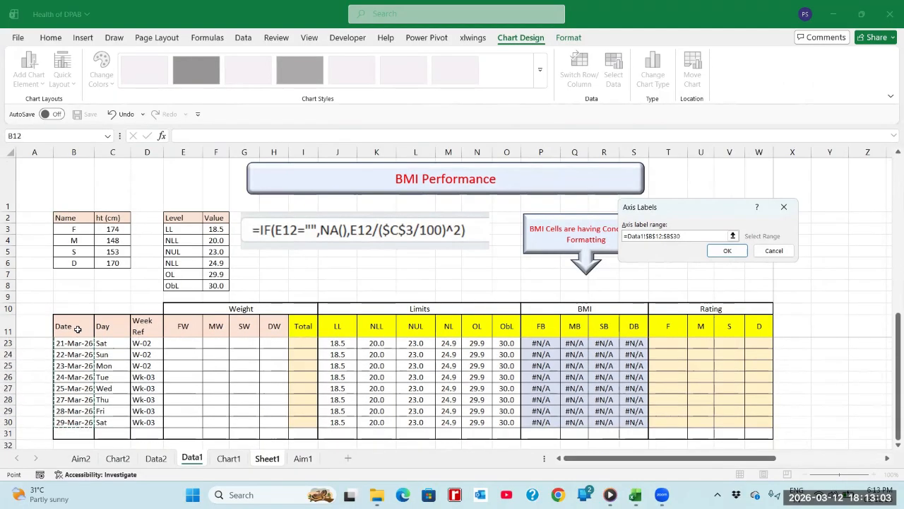
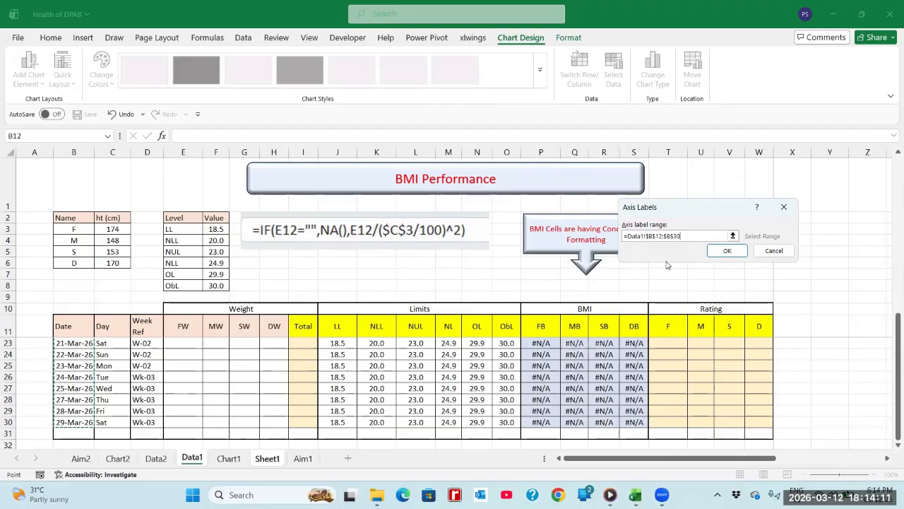
pyautogui.click(729, 253)
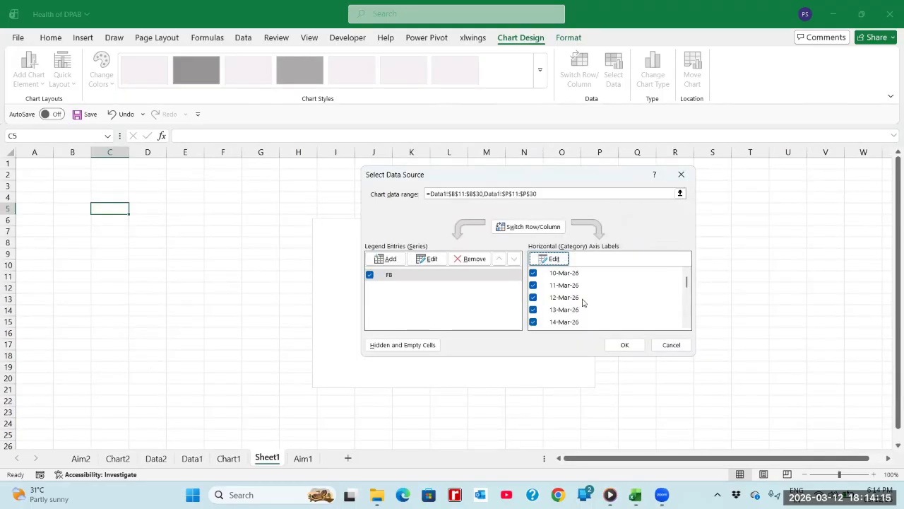
pyautogui.click(624, 346)
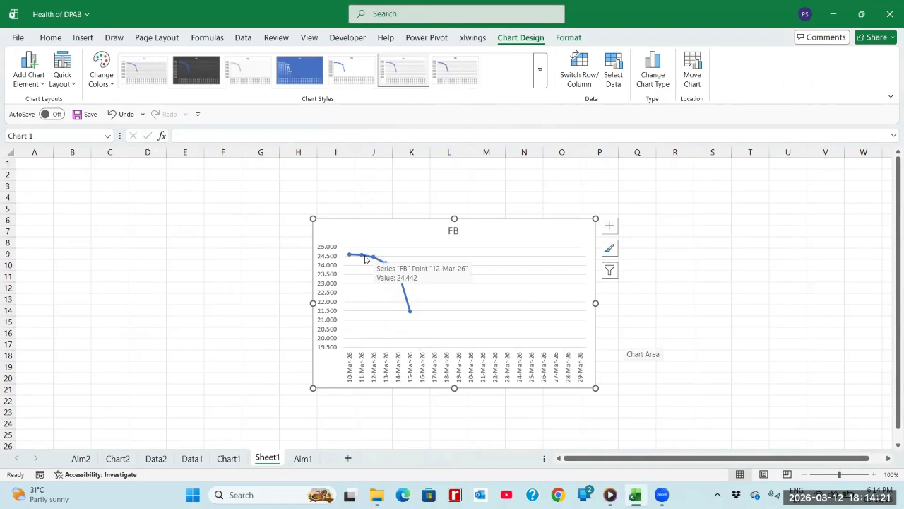
# Review the NLL and NUL entries and their values in the Level table on the Data1 sheet
pyautogui.click(200, 459)
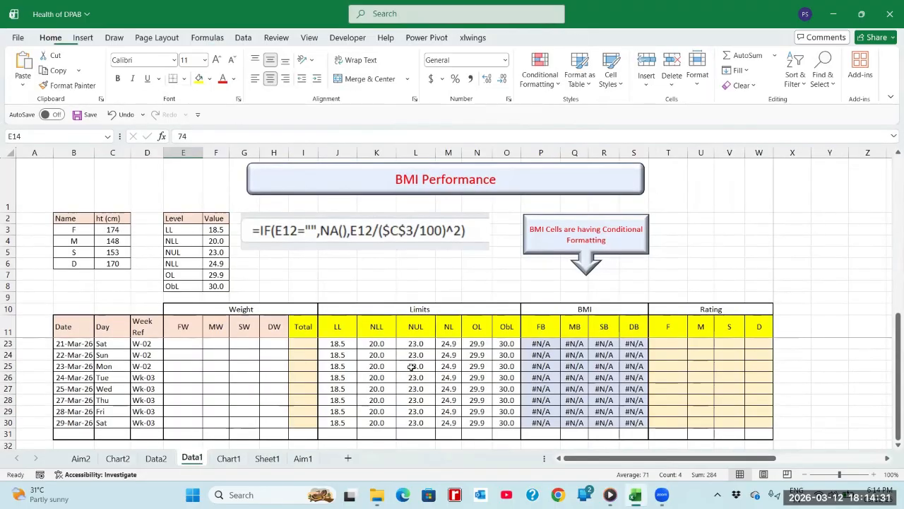
pyautogui.click(182, 242)
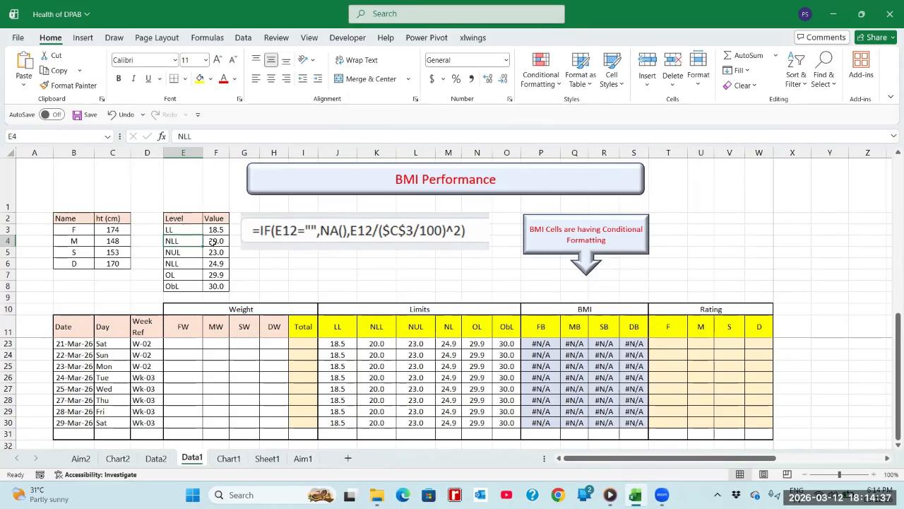
pyautogui.click(212, 241)
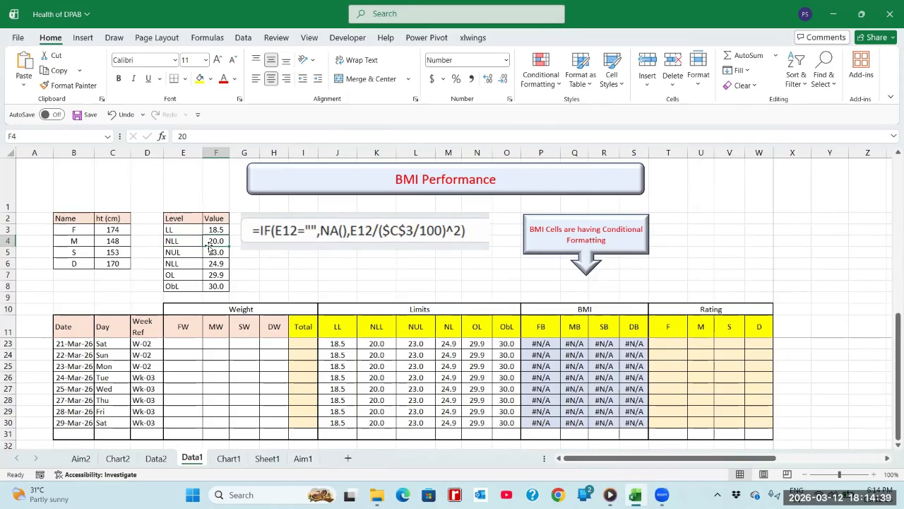
pyautogui.click(183, 253)
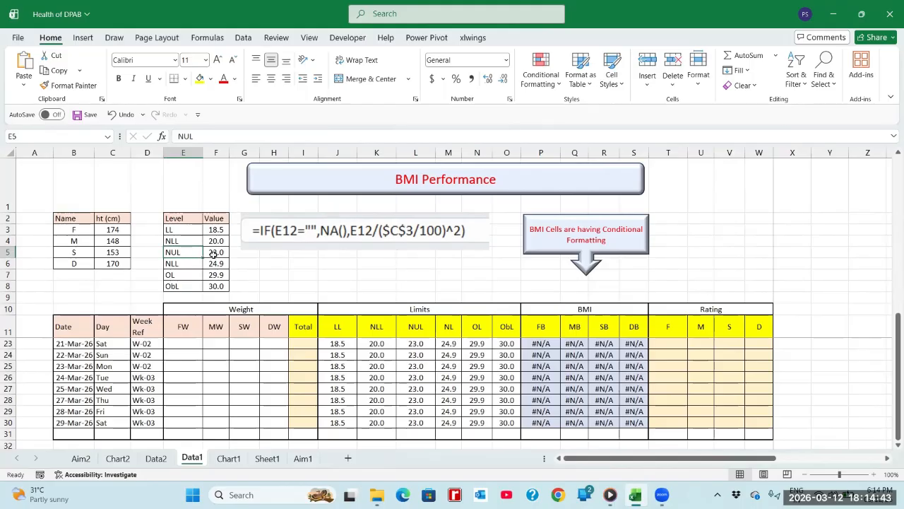
pyautogui.click(215, 253)
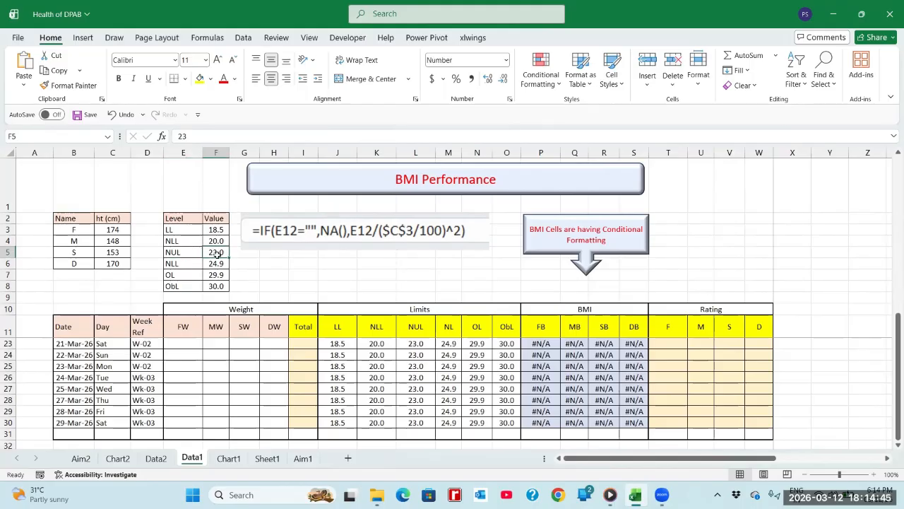
pyautogui.click(217, 241)
pyautogui.click(218, 252)
# Enter a weight of 50 in the FW column for 16-Mar-26
pyautogui.click(182, 329)
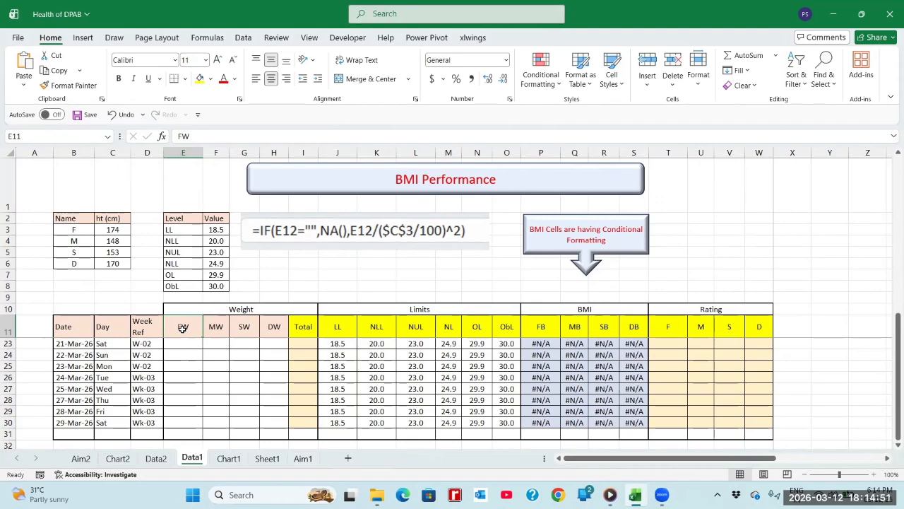
pyautogui.press('Down')
pyautogui.press('Down')
pyautogui.press('Down')
pyautogui.press('Down')
pyautogui.press('Down')
pyautogui.press('Down')
pyautogui.press('Down')
pyautogui.press('Down')
pyautogui.press('Up')
pyautogui.write('50')
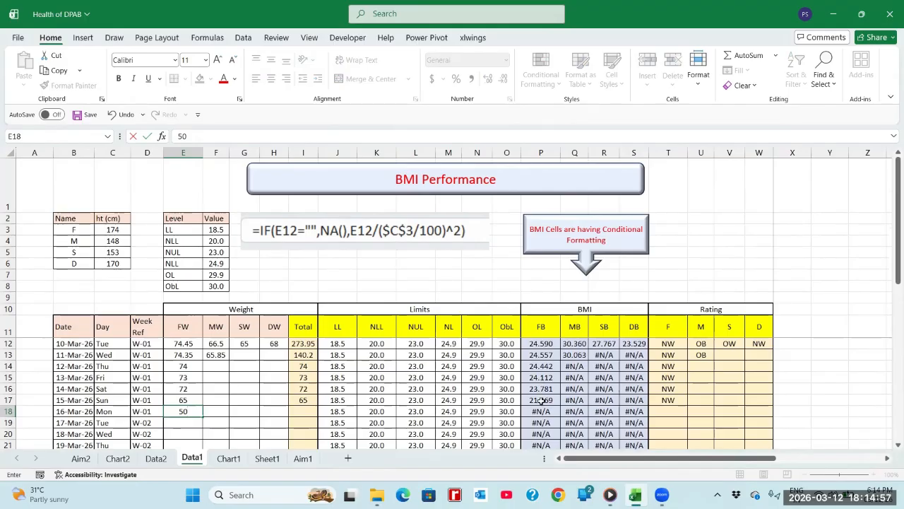
pyautogui.press('Return')
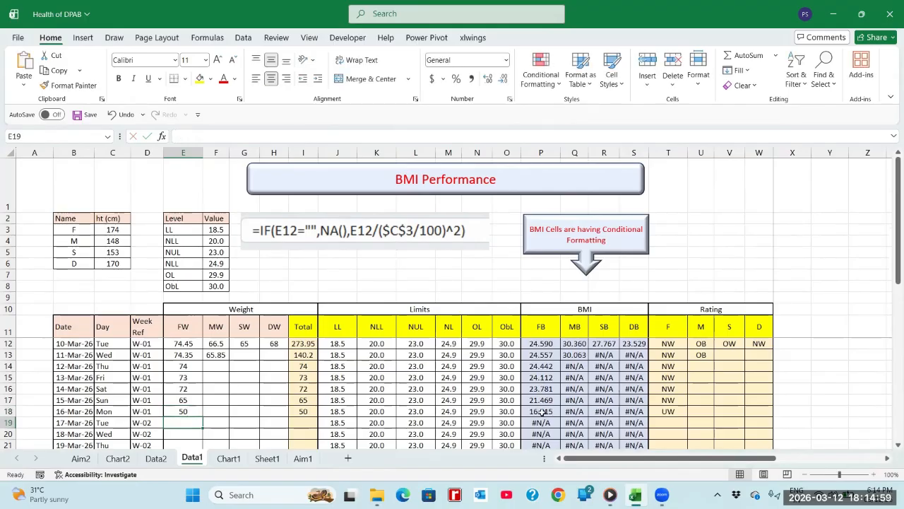
# Try an FW weight of 55 for 16-Mar-26 and check that row's FB value
pyautogui.click(542, 412)
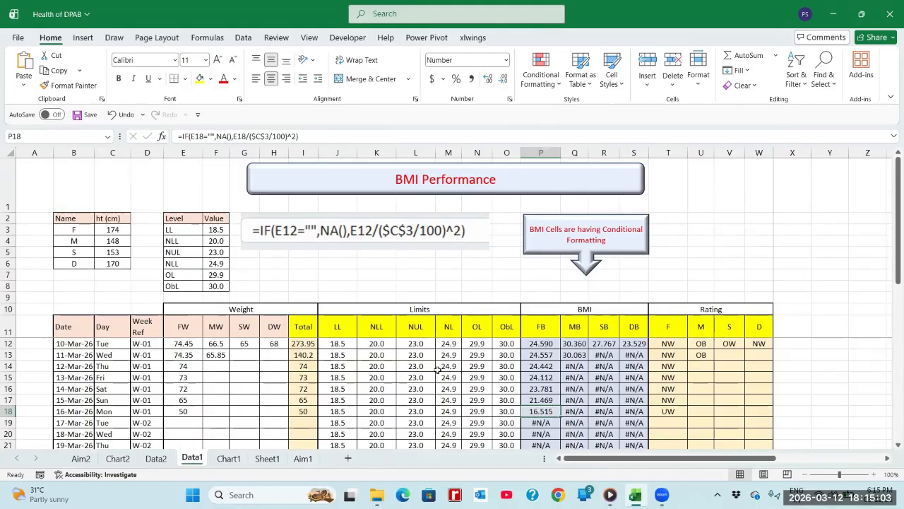
pyautogui.click(189, 413)
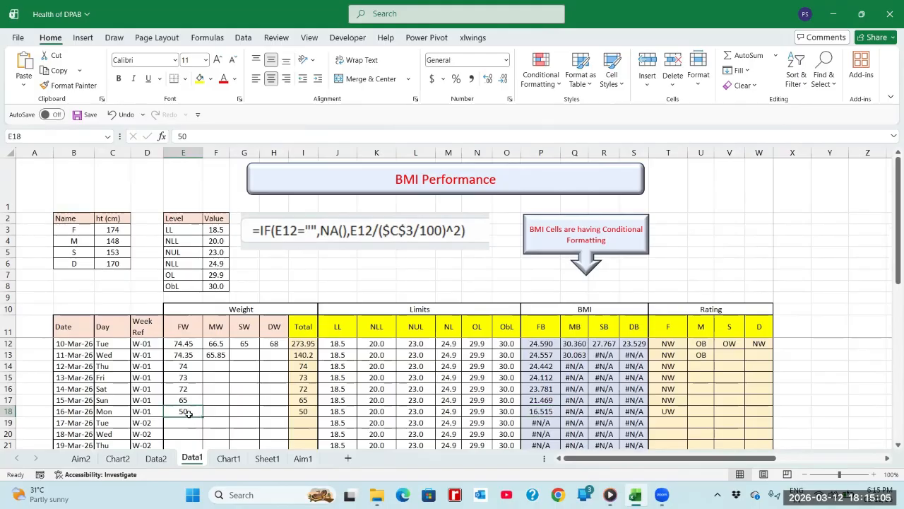
pyautogui.write('55')
pyautogui.press('Tab')
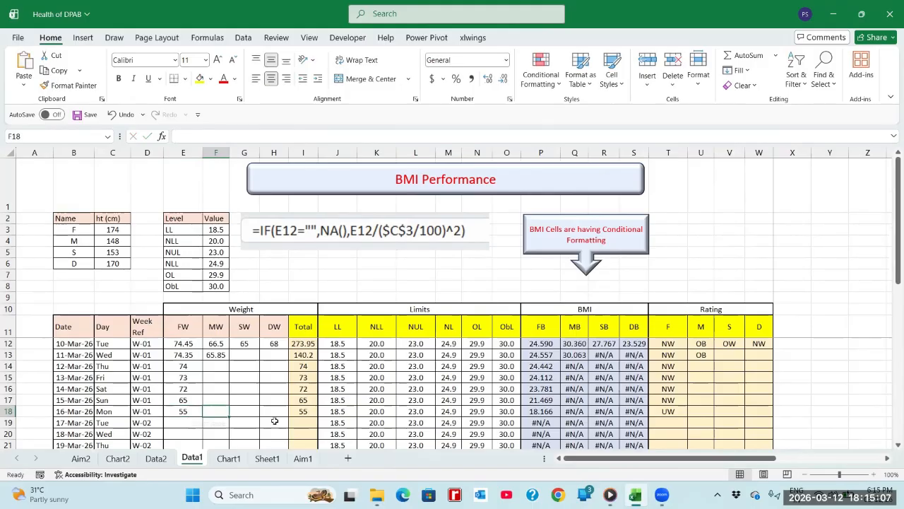
pyautogui.click(529, 412)
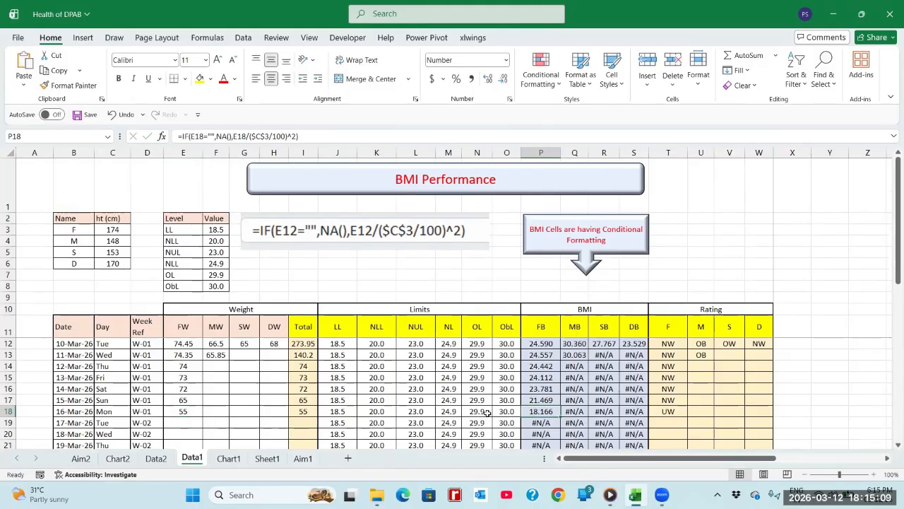
# Try an FW weight of 60 for 16-Mar-26 and compare its FB value with the NLL level
pyautogui.click(187, 412)
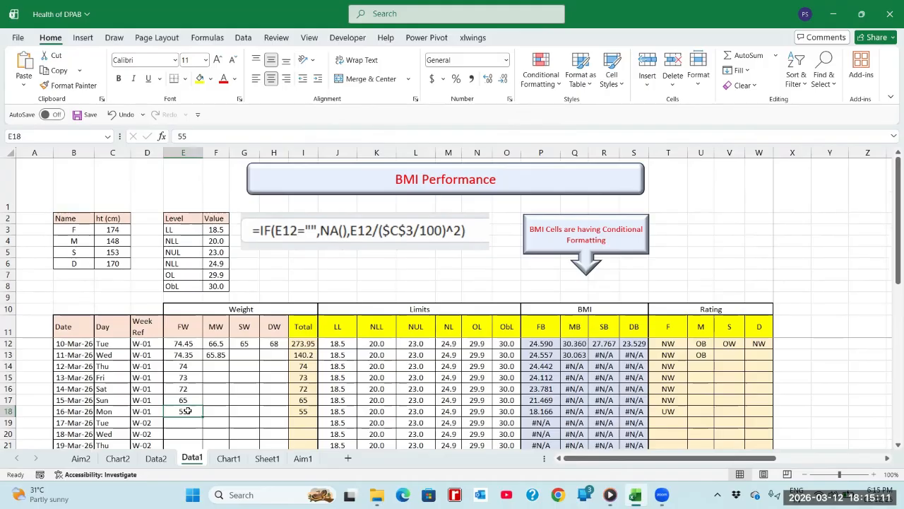
pyautogui.write('60')
pyautogui.press('Tab')
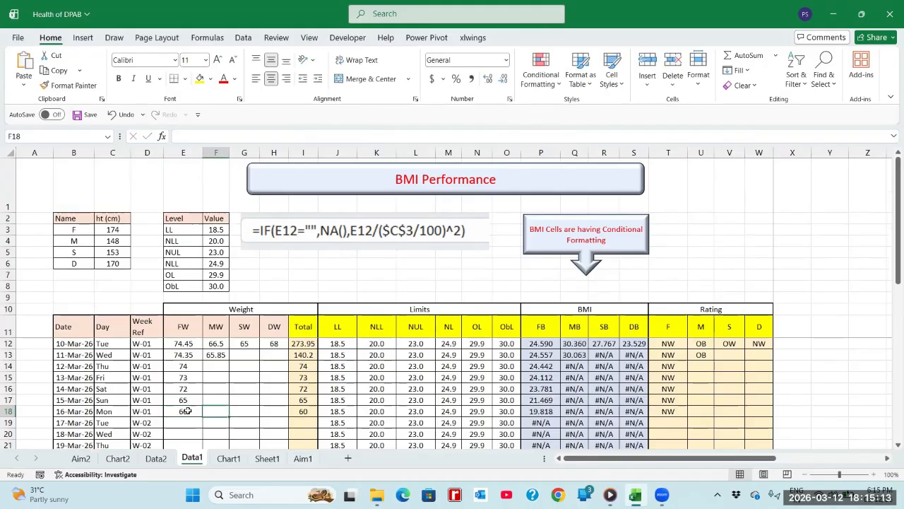
pyautogui.click(539, 412)
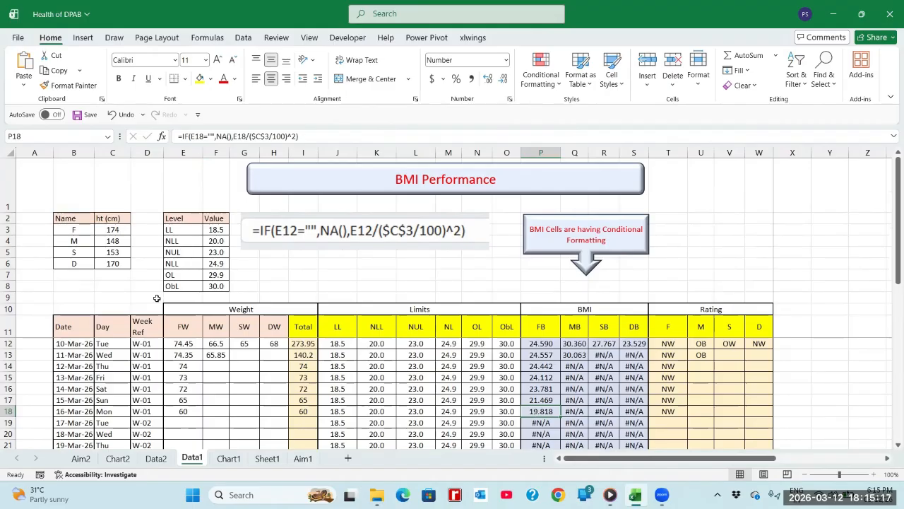
pyautogui.click(175, 241)
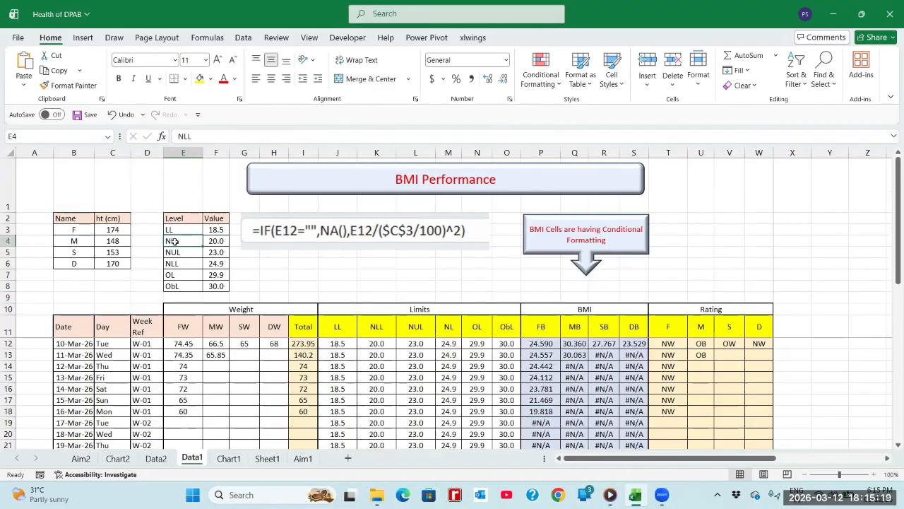
pyautogui.click(183, 410)
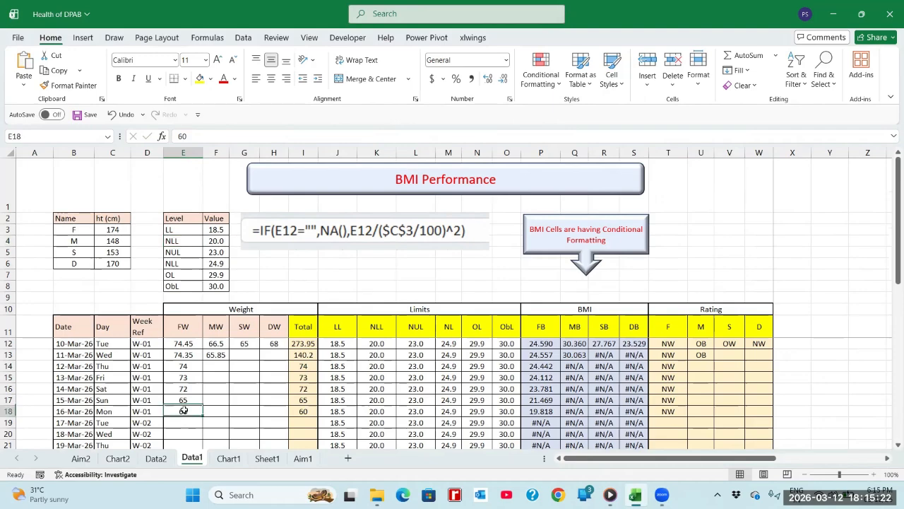
pyautogui.click(537, 411)
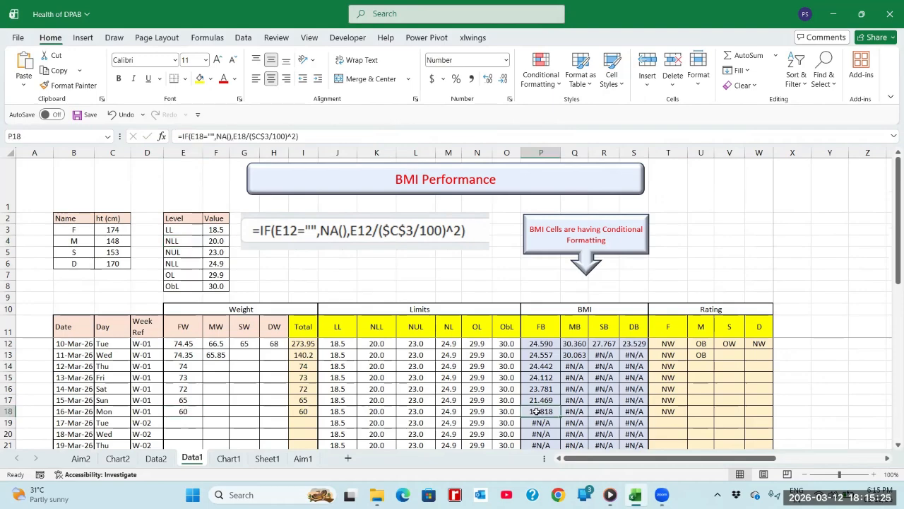
# Set the FW weight for 16-Mar-26 to 61 and check its FB value
pyautogui.click(189, 412)
pyautogui.write('61')
pyautogui.press('Return')
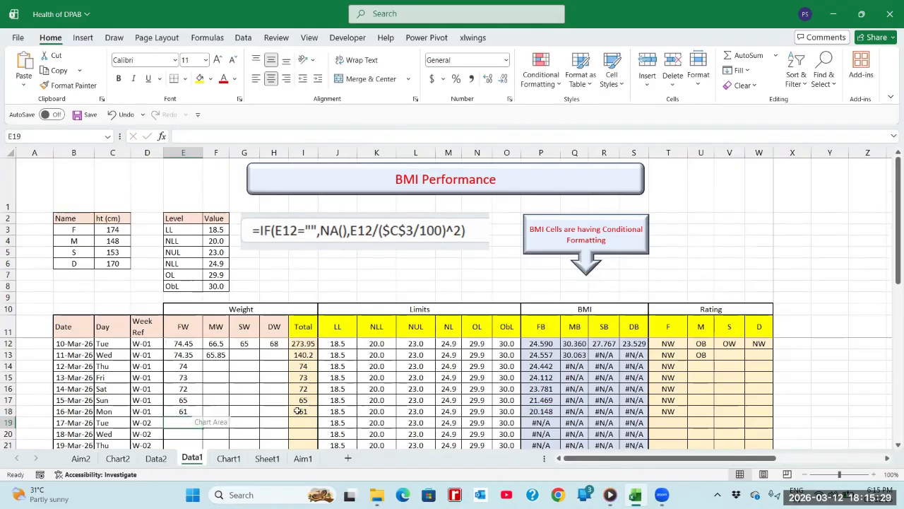
pyautogui.click(544, 411)
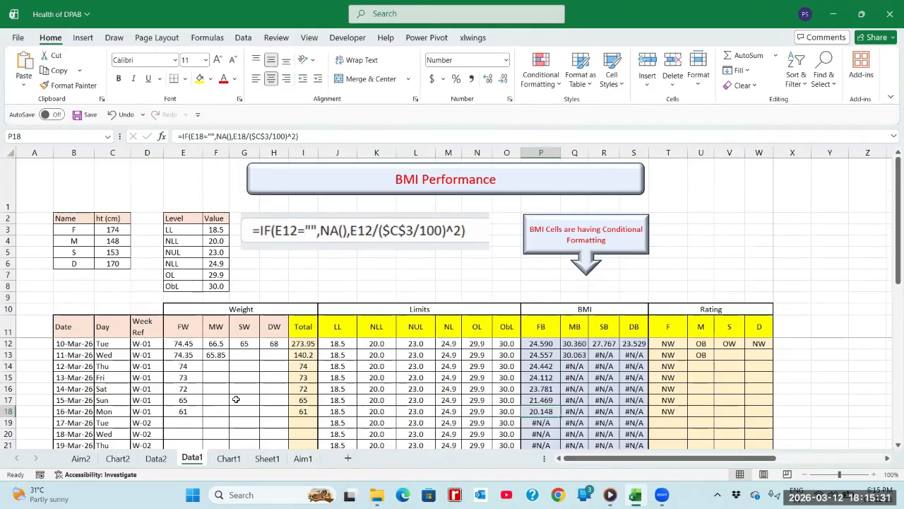
pyautogui.click(181, 412)
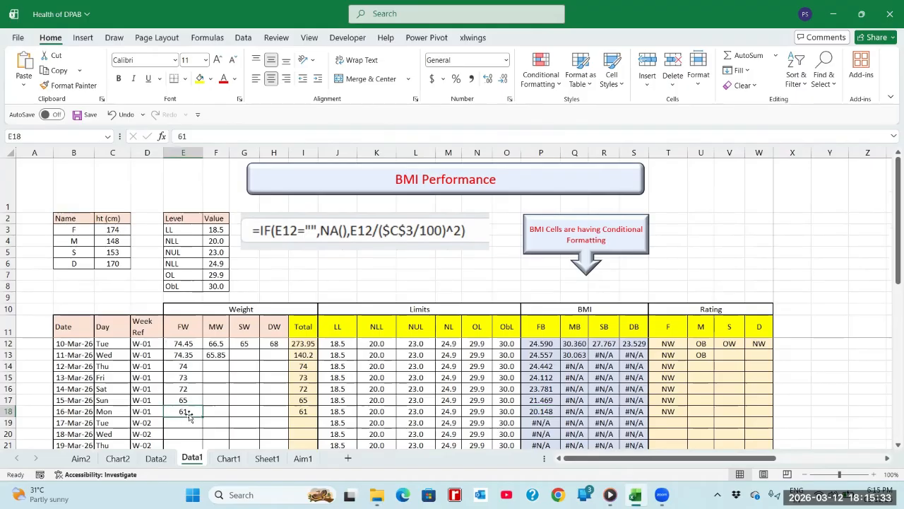
# Enter an FW weight of 70 for 17-Mar-26 and check its FB value
pyautogui.click(190, 423)
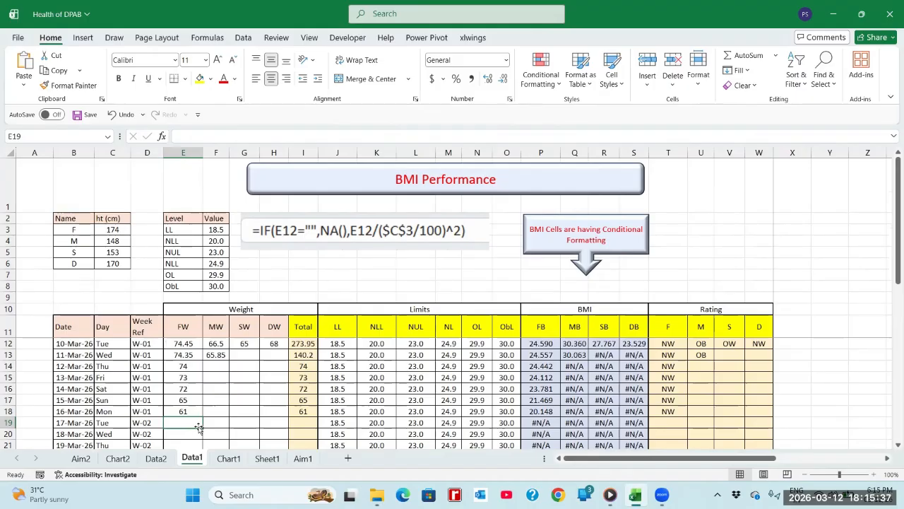
pyautogui.write('70')
pyautogui.click(198, 424)
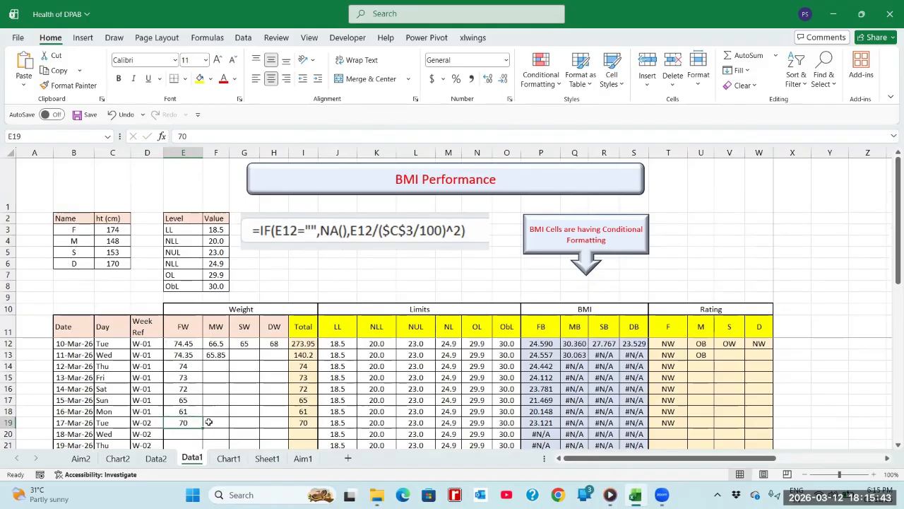
pyautogui.click(535, 423)
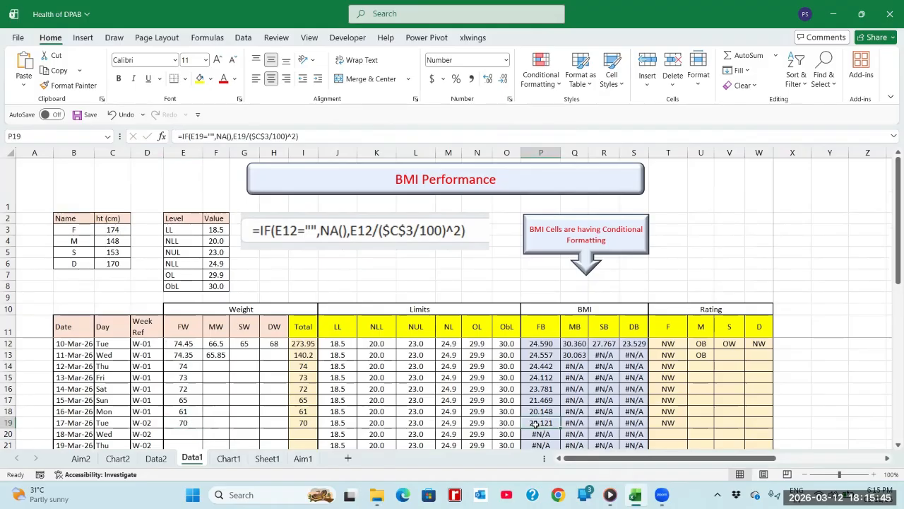
# Compare the 17-Mar-26 FB value with the NUL level and review the last two FW weights for F
pyautogui.click(170, 252)
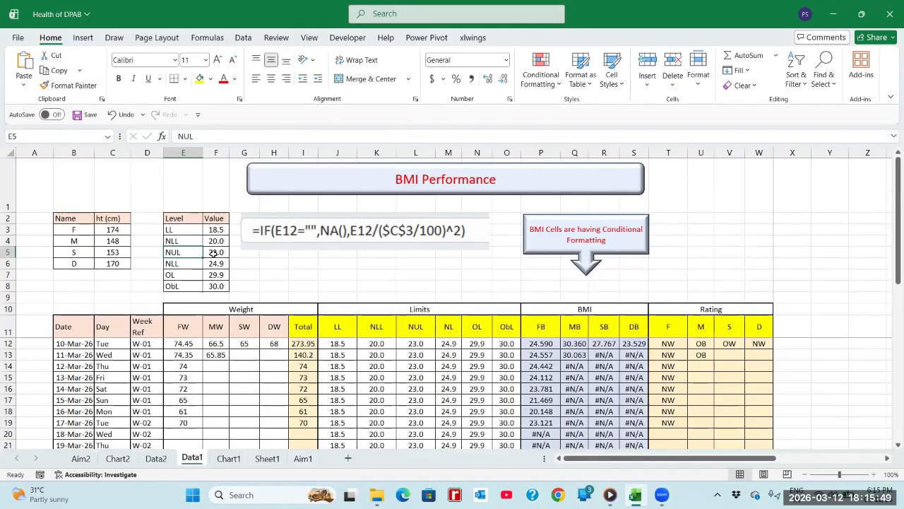
pyautogui.click(213, 254)
pyautogui.click(185, 422)
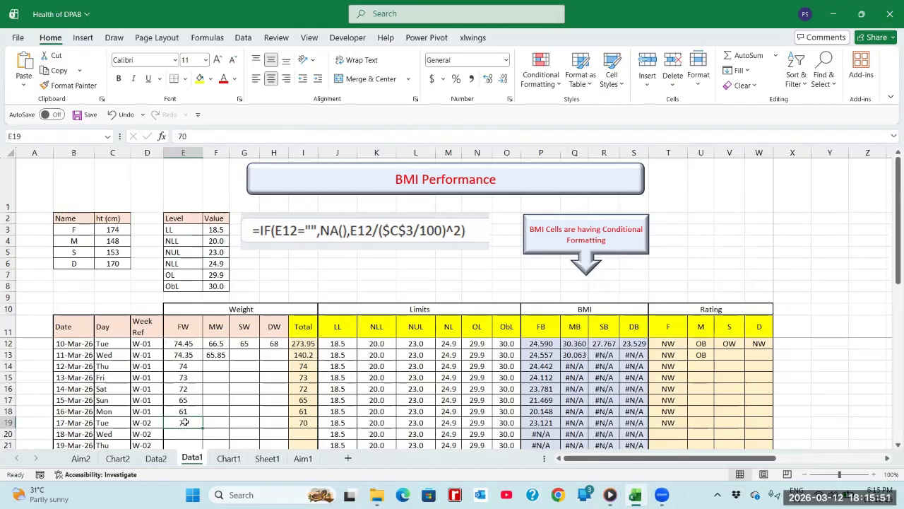
pyautogui.click(529, 424)
pyautogui.click(183, 413)
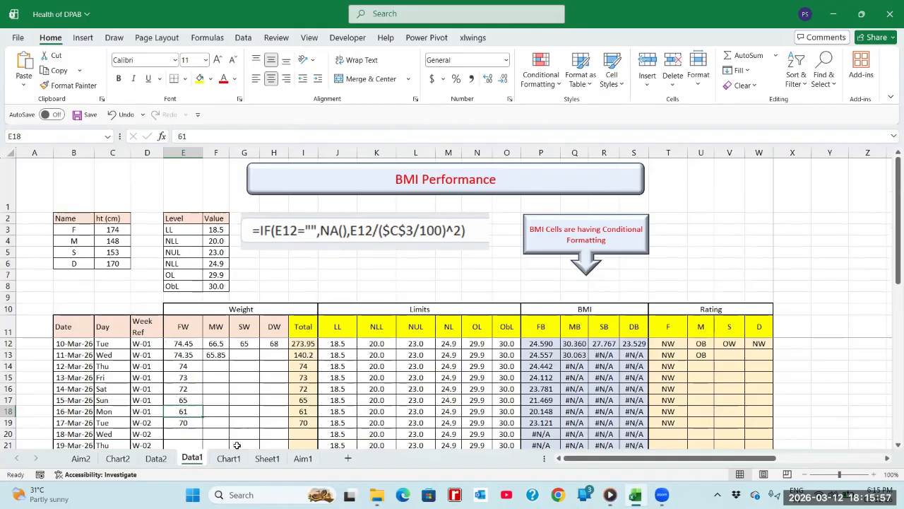
pyautogui.hotkey('shift', 'Down')
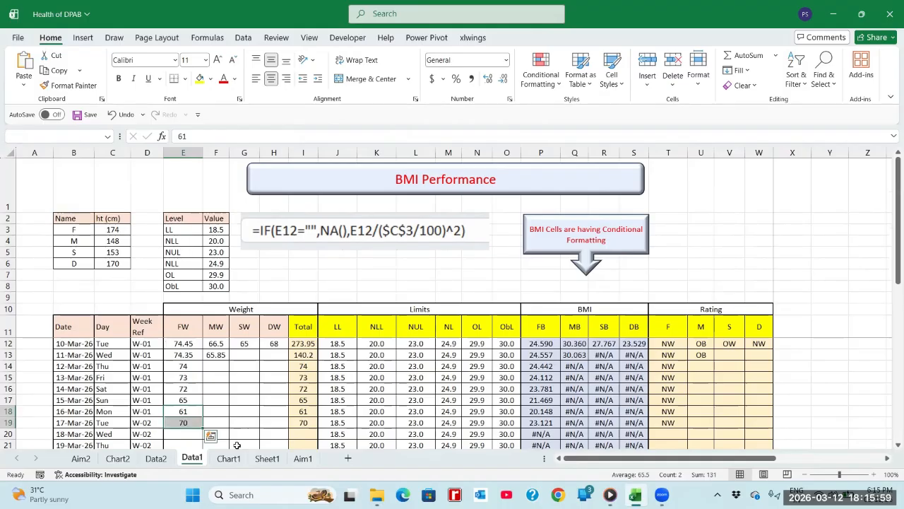
pyautogui.click(86, 283)
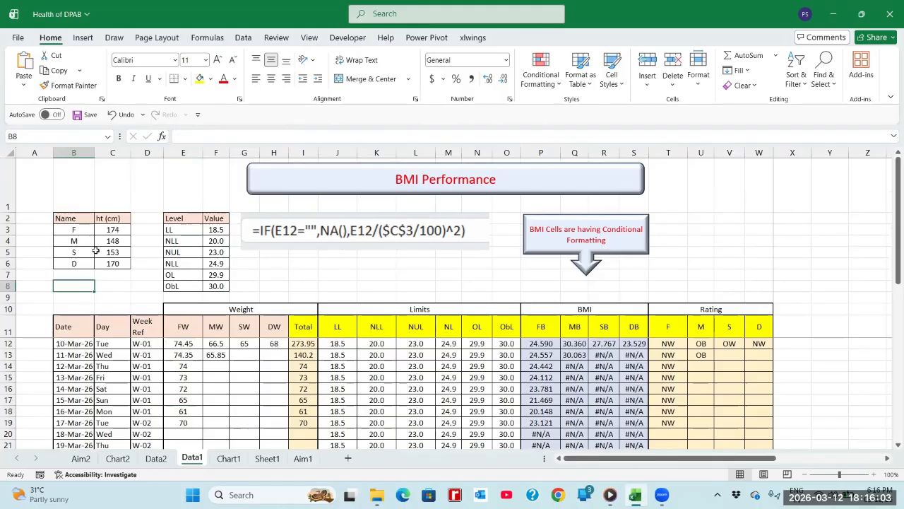
pyautogui.click(83, 231)
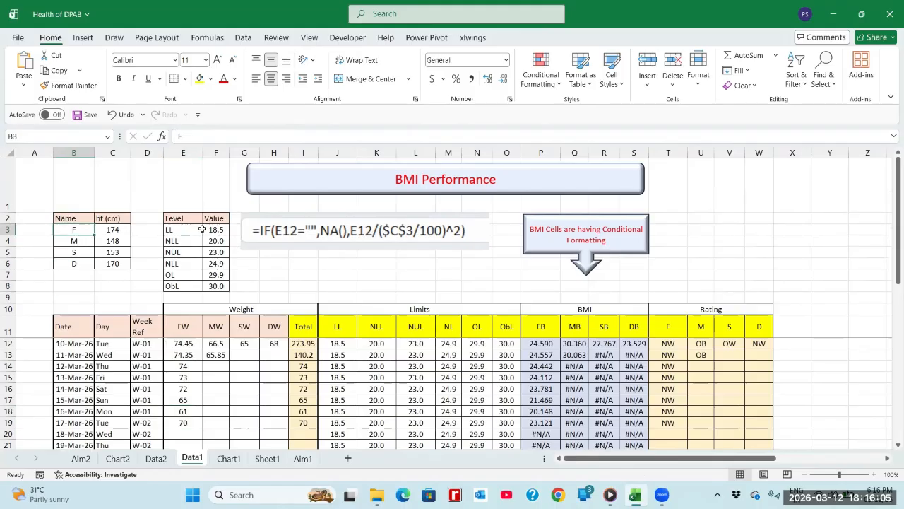
# Add a rounded rectangle about 2.09 by 0.24 inches over the formula picture, containing the text "NLL - 61 kg, NUL - 70 kg"
pyautogui.click(709, 231)
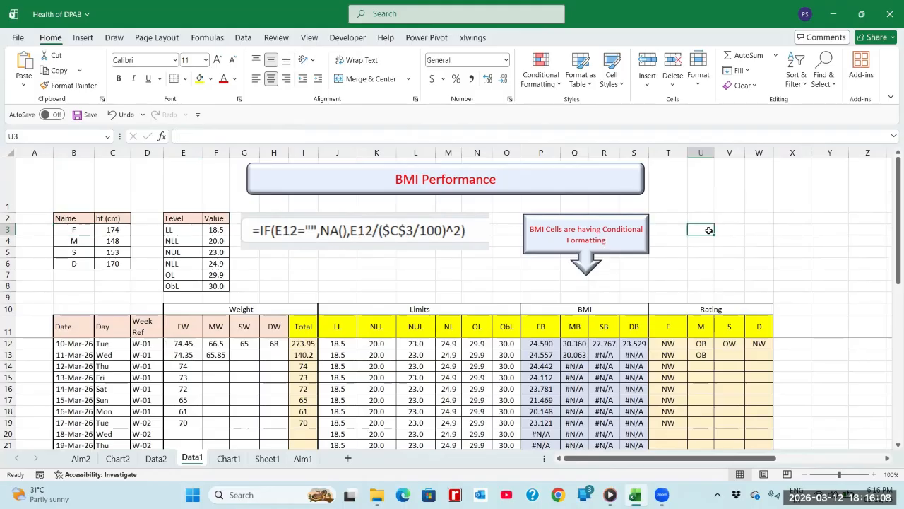
pyautogui.click(83, 38)
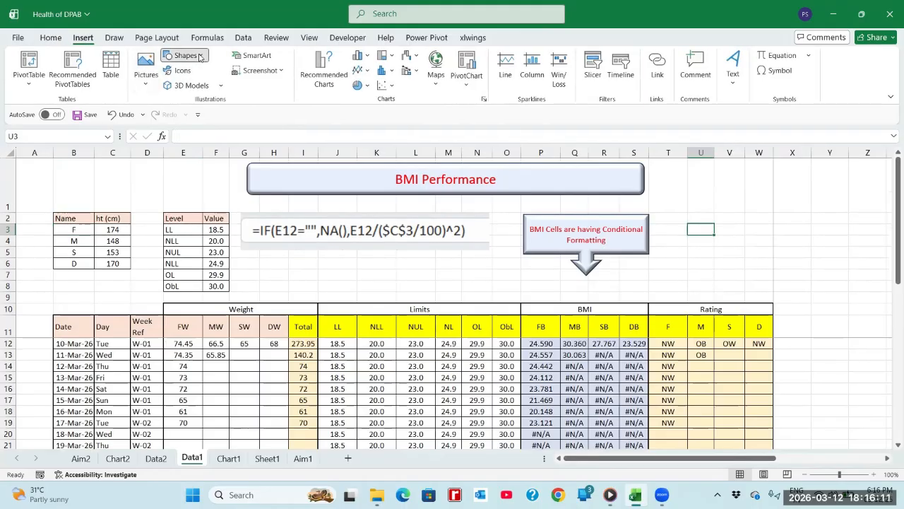
pyautogui.click(184, 55)
pyautogui.click(232, 88)
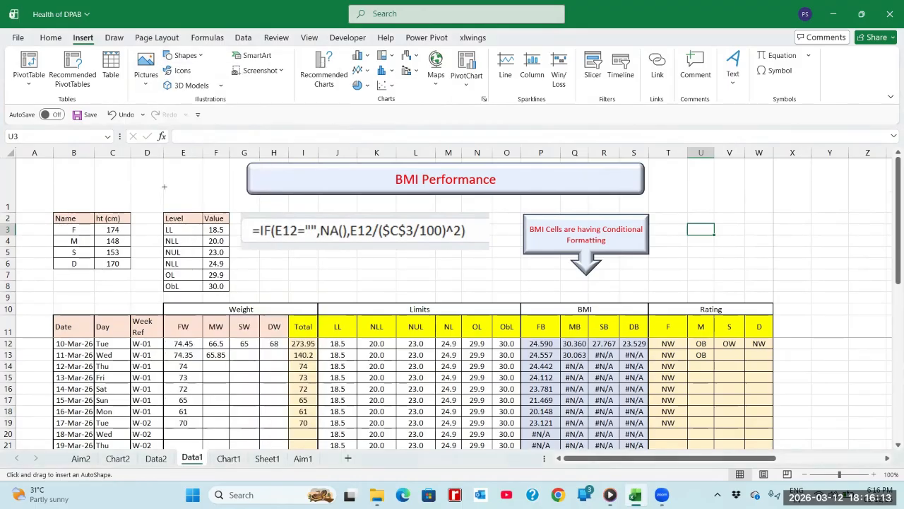
pyautogui.moveTo(131, 223); pyautogui.dragTo(381, 234)
pyautogui.write('NLL - 61')
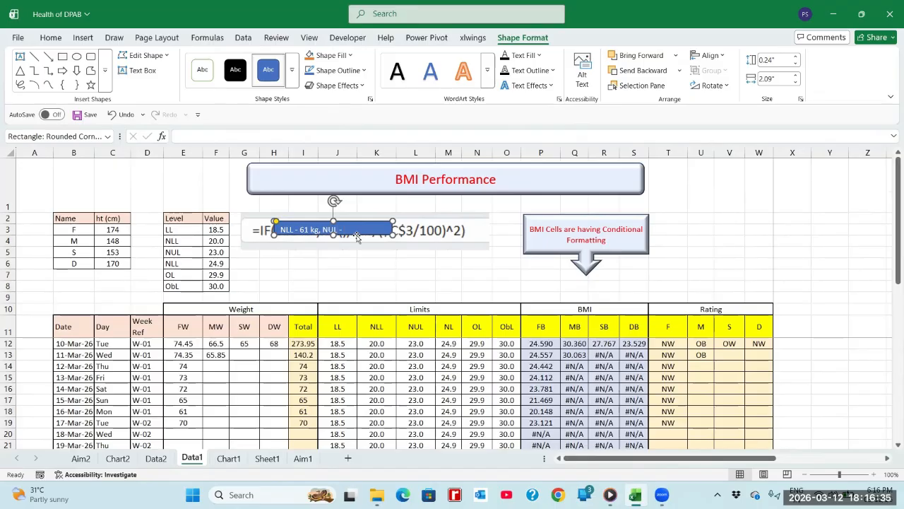
pyautogui.write('kg')
pyautogui.click(419, 265)
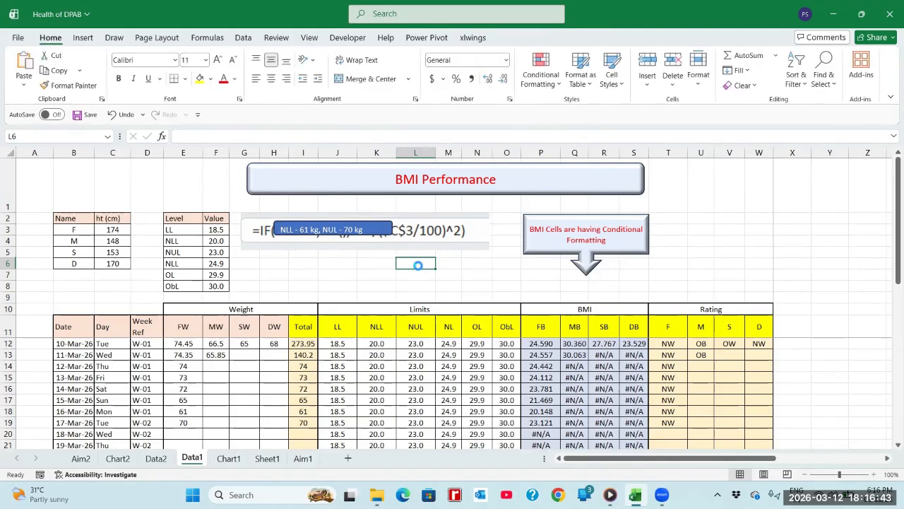
# Make the weight-range note slightly taller and save the workbook
pyautogui.click(383, 233)
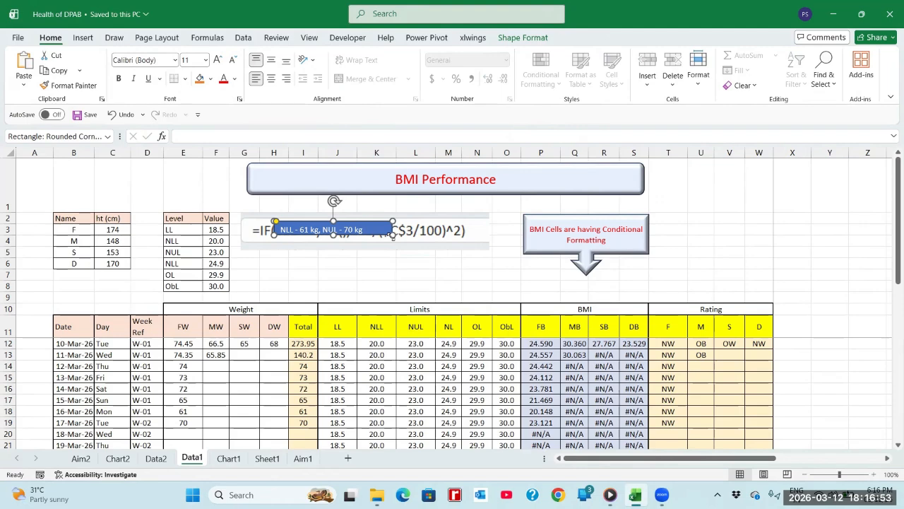
pyautogui.moveTo(391, 237); pyautogui.dragTo(392, 241)
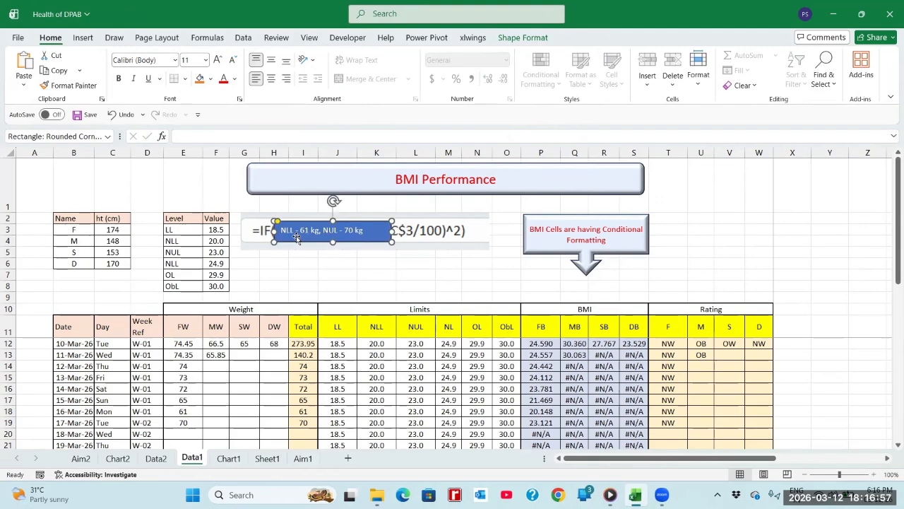
pyautogui.hotkey('ctrl', 's')
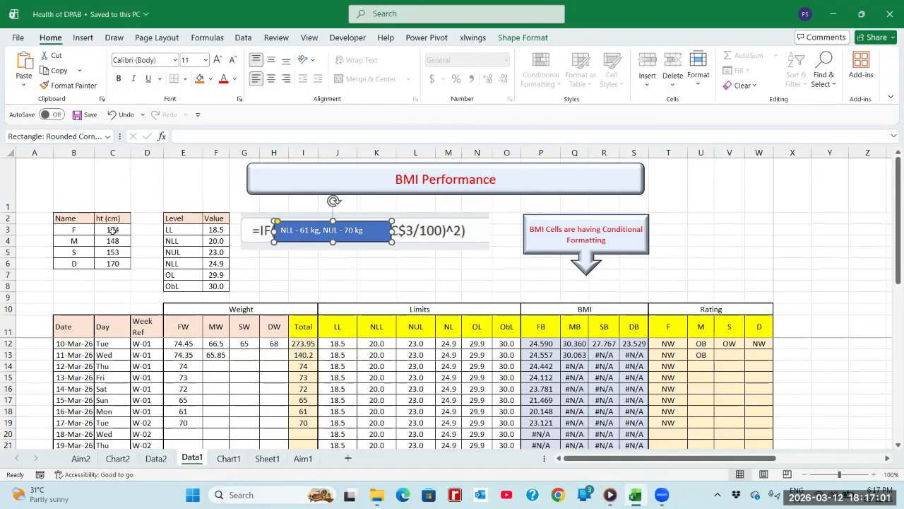
# Review F's height, the weight-range note and the FB line chart on Sheet1
pyautogui.click(112, 230)
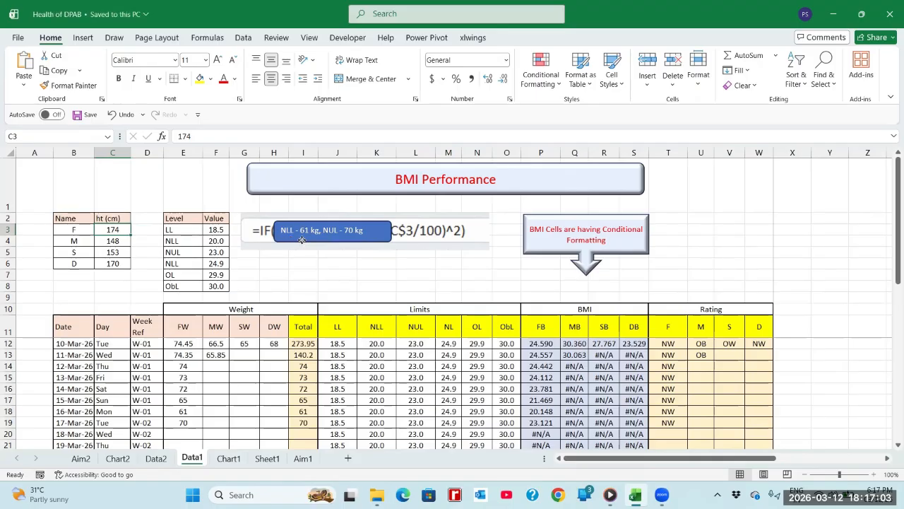
pyautogui.click(302, 240)
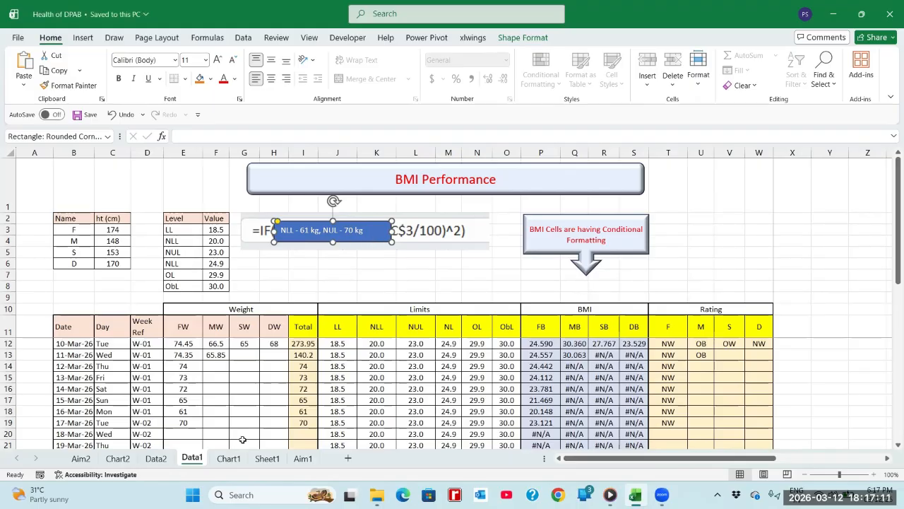
pyautogui.click(276, 461)
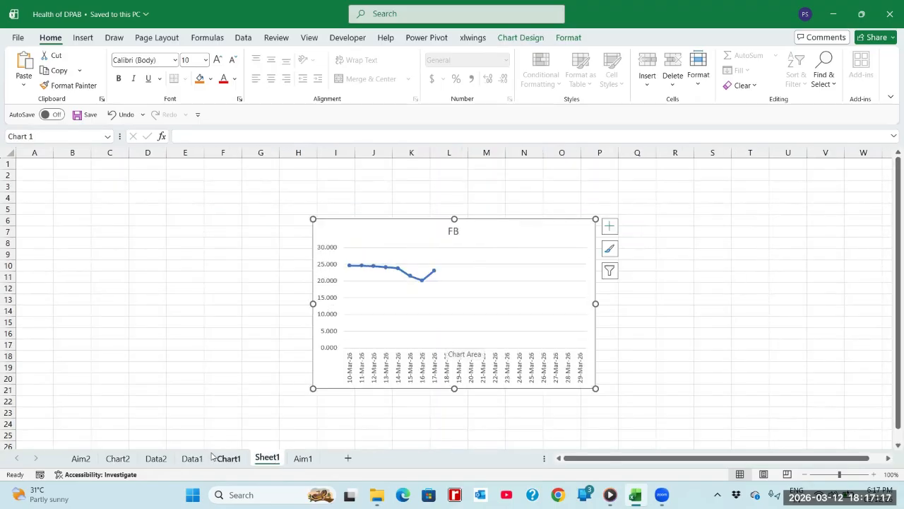
# Review the NLL limit values on Data1 from 10-Mar-26 through 29-Mar-26
pyautogui.click(192, 459)
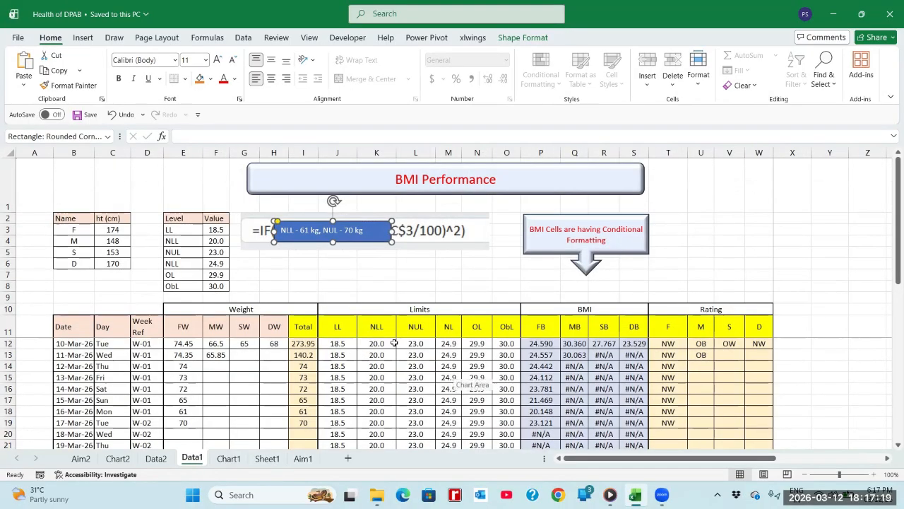
pyautogui.click(381, 332)
pyautogui.press('Down')
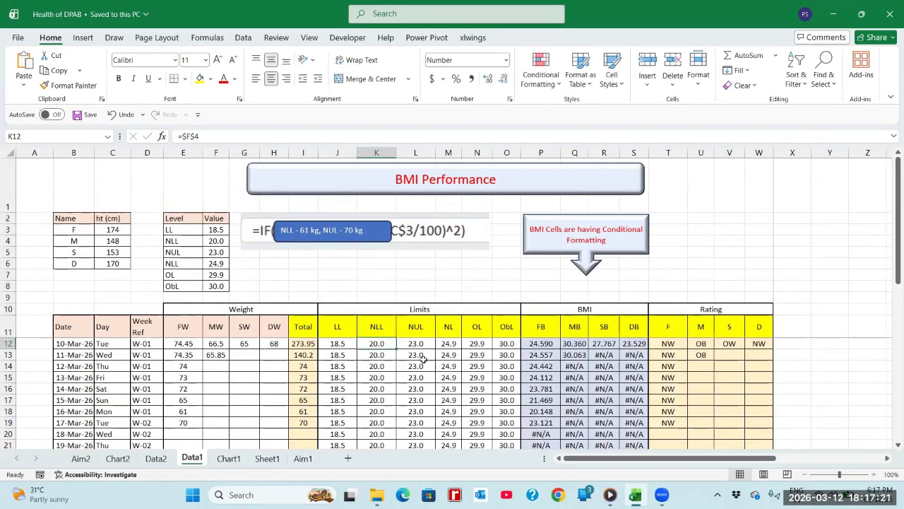
pyautogui.press('Up')
pyautogui.press('Down')
pyautogui.hotkey('shift', 'Down')
pyautogui.hotkey('shift', 'Down')
pyautogui.hotkey('shift', 'Down')
pyautogui.hotkey('shift', 'Down')
pyautogui.hotkey('shift', 'Down')
pyautogui.hotkey('shift', 'Down')
pyautogui.hotkey('shift', 'Down')
pyautogui.hotkey('shift', 'Down')
pyautogui.hotkey('shift', 'Down')
pyautogui.hotkey('shift', 'Down')
pyautogui.hotkey('shift', 'Down')
pyautogui.hotkey('shift', 'Down')
pyautogui.hotkey('shift', 'Down')
pyautogui.hotkey('shift', 'Down')
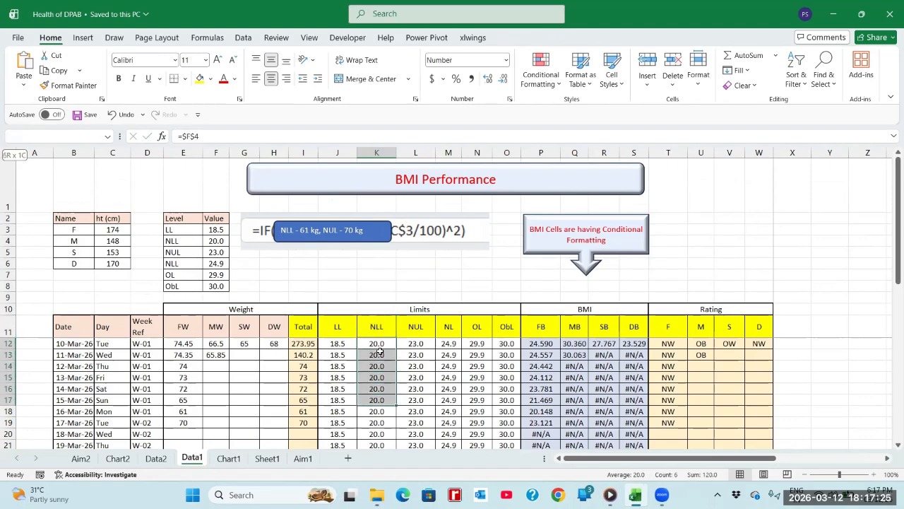
pyautogui.hotkey('shift', 'Down')
pyautogui.hotkey('shift', 'Down')
pyautogui.hotkey('shift', 'Down')
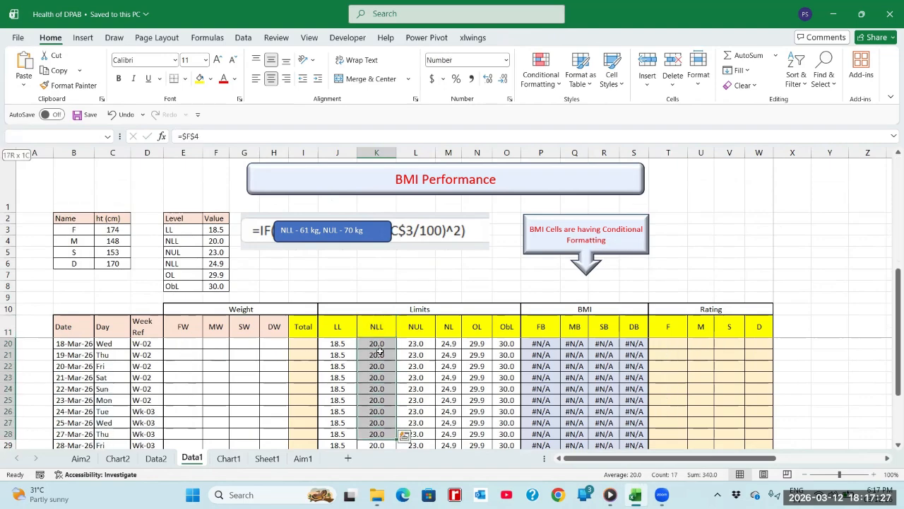
pyautogui.hotkey('shift', 'Down')
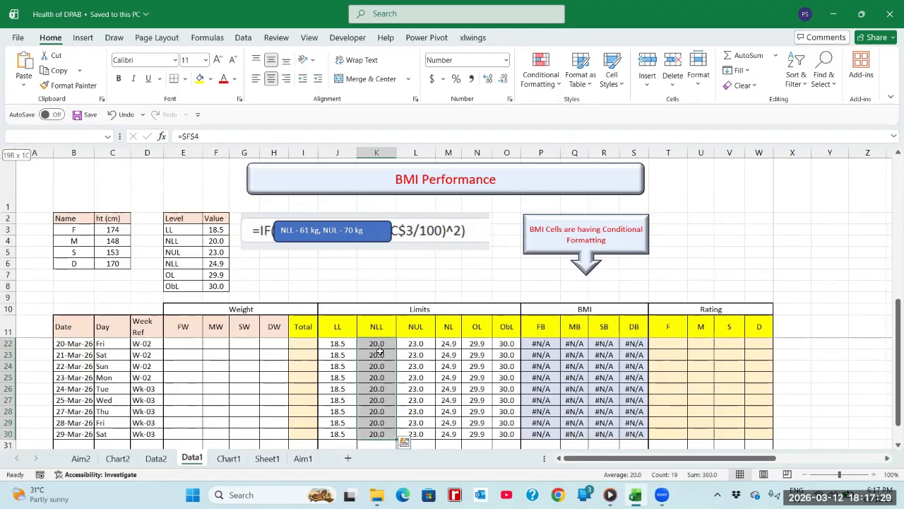
# Review the NUL limit values on Data1 over the full date range, K column's neighbour, rows 12 to 30
pyautogui.press('Right')
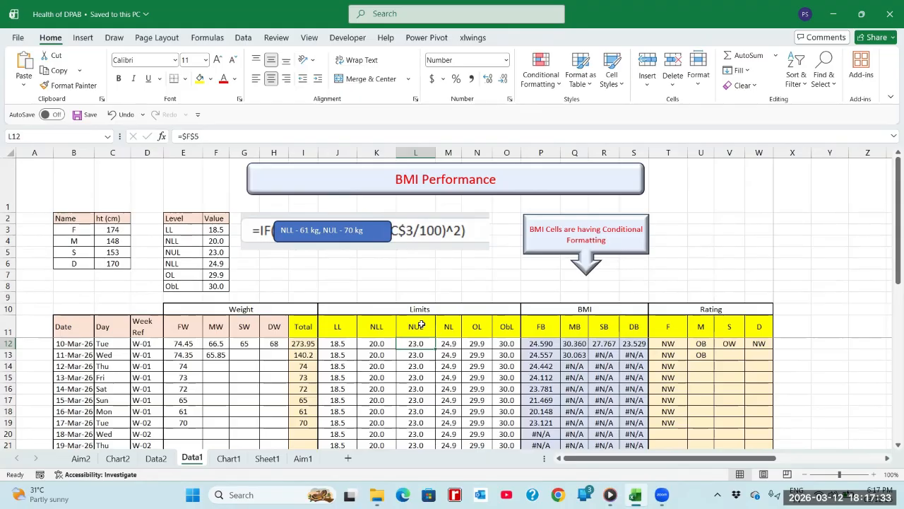
pyautogui.hotkey('shift', 'Down')
pyautogui.hotkey('shift', 'Down')
pyautogui.hotkey('shift', 'Down')
pyautogui.hotkey('shift', 'Down')
pyautogui.hotkey('shift', 'Down')
pyautogui.hotkey('shift', 'Down')
pyautogui.hotkey('shift', 'Down')
pyautogui.hotkey('shift', 'Down')
pyautogui.hotkey('shift', 'Down')
pyautogui.hotkey('shift', 'Down')
pyautogui.hotkey('shift', 'Down')
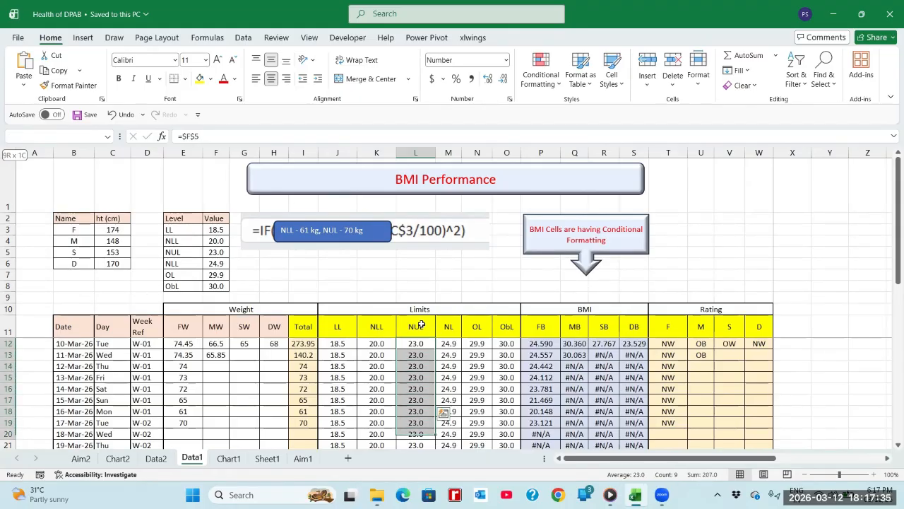
pyautogui.hotkey('shift', 'Down')
pyautogui.hotkey('shift', 'Down')
pyautogui.hotkey('shift', 'Down')
pyautogui.hotkey('shift', 'Down')
pyautogui.hotkey('shift', 'Down')
pyautogui.hotkey('shift', 'Down')
pyautogui.hotkey('shift', 'Down')
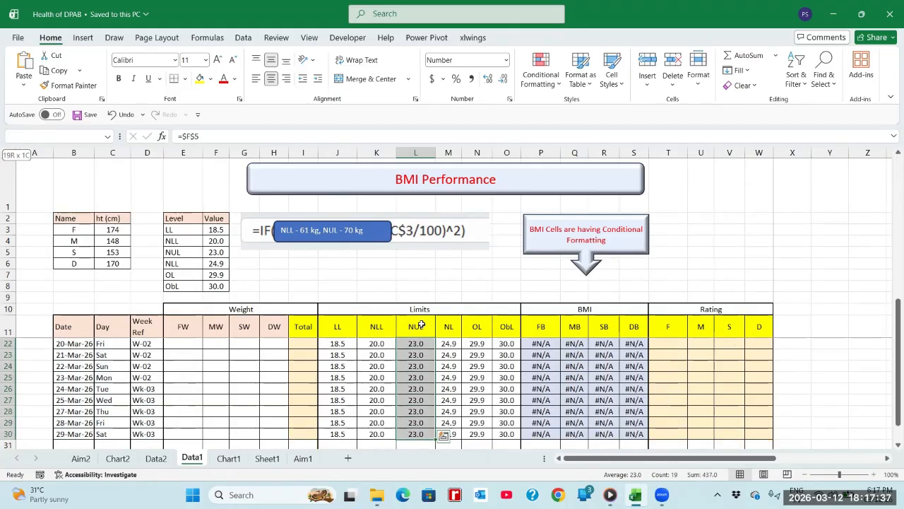
pyautogui.click(422, 324)
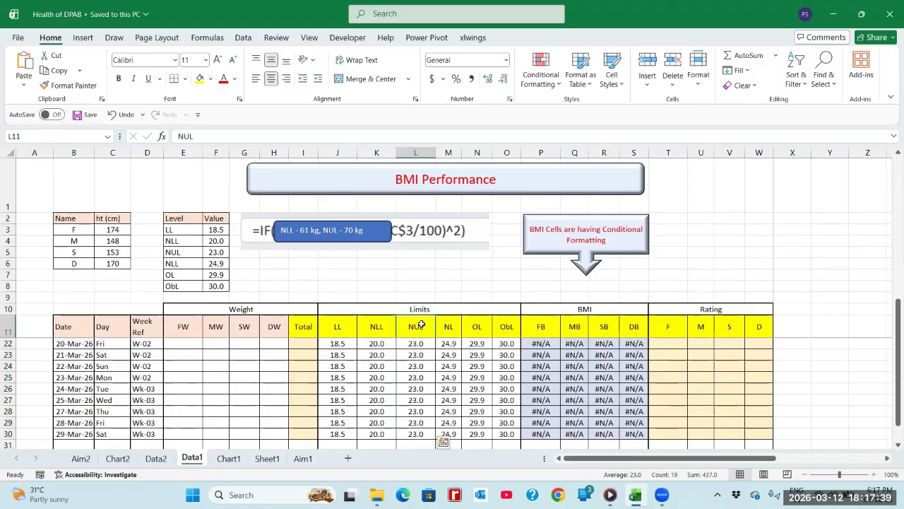
pyautogui.press('Down')
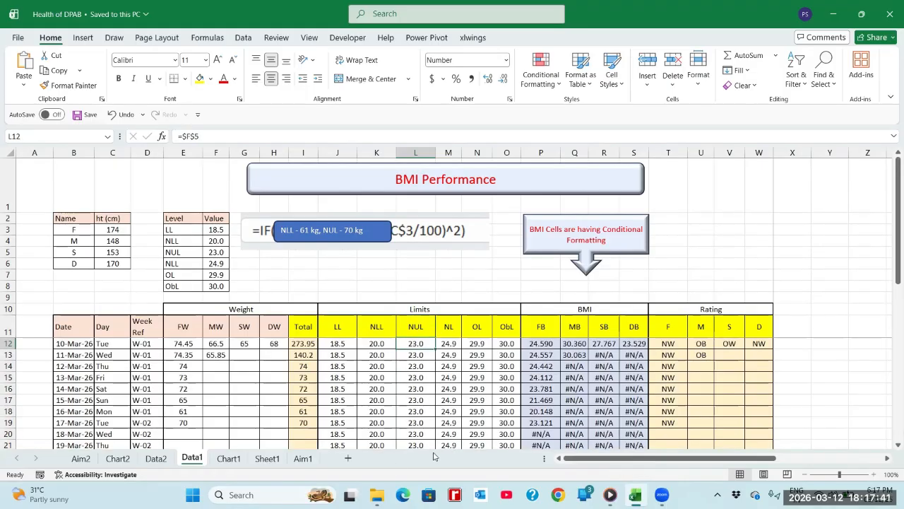
# Add a new series to the FB line chart on Sheet1, named from the NLL header in Data1!$K$11
pyautogui.click(268, 459)
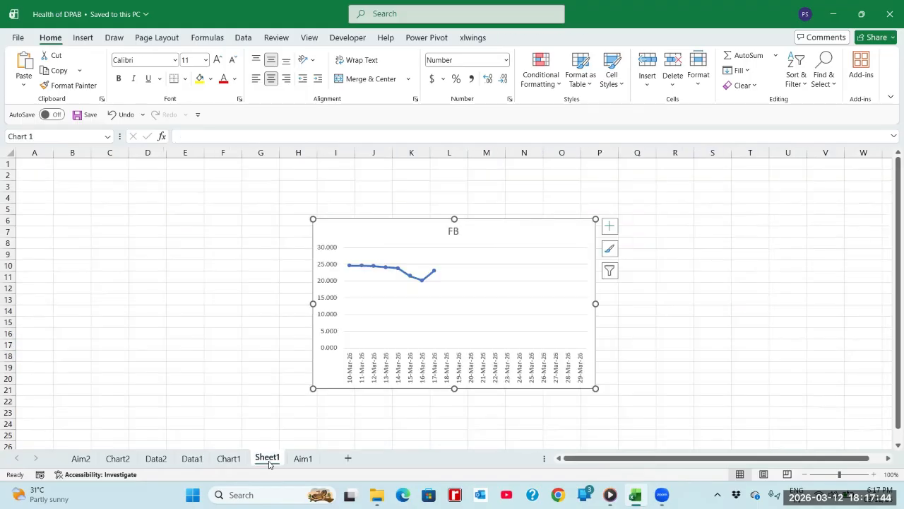
pyautogui.rightClick(492, 230)
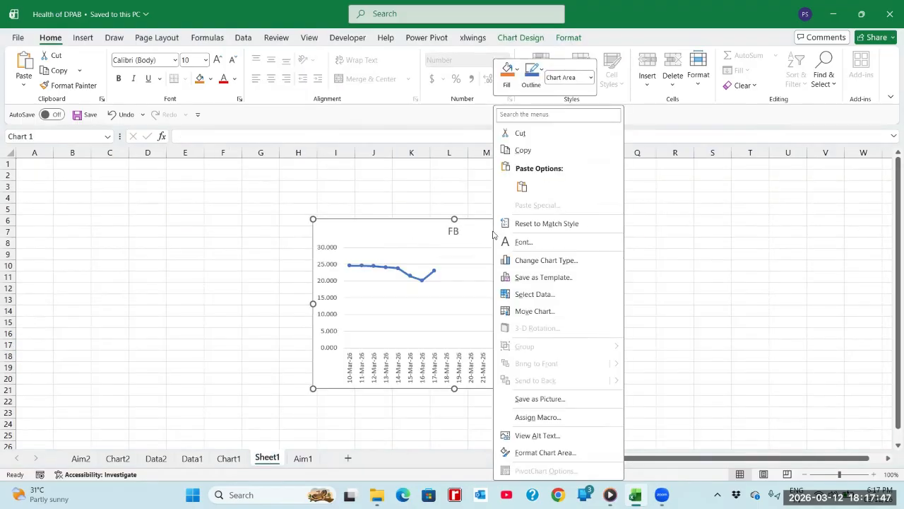
pyautogui.click(547, 294)
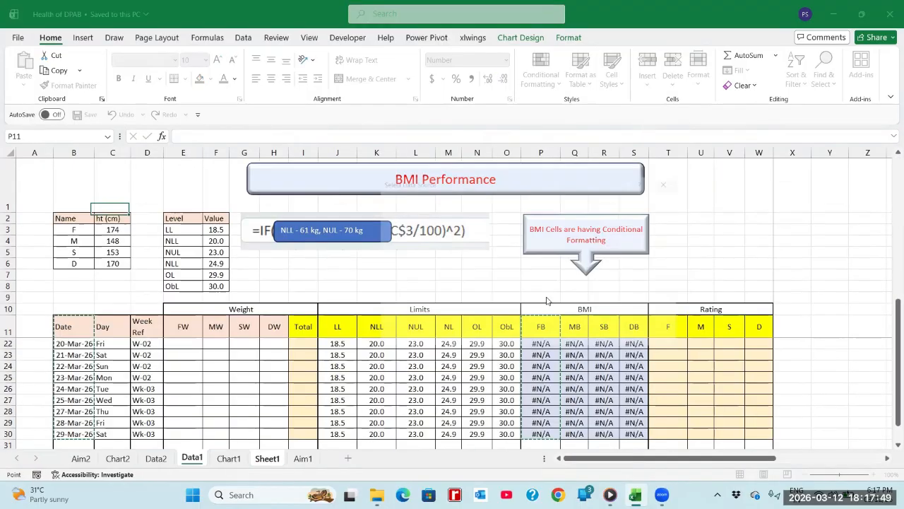
pyautogui.click(390, 260)
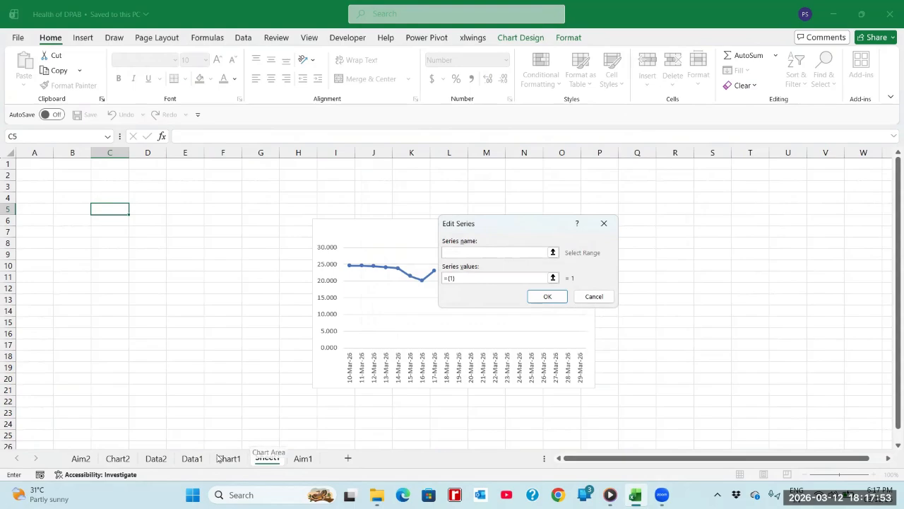
pyautogui.click(192, 458)
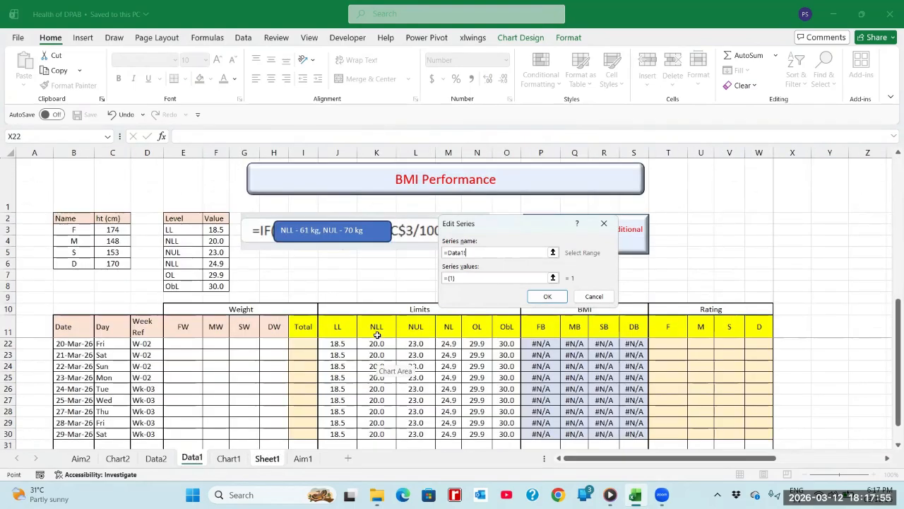
pyautogui.click(377, 329)
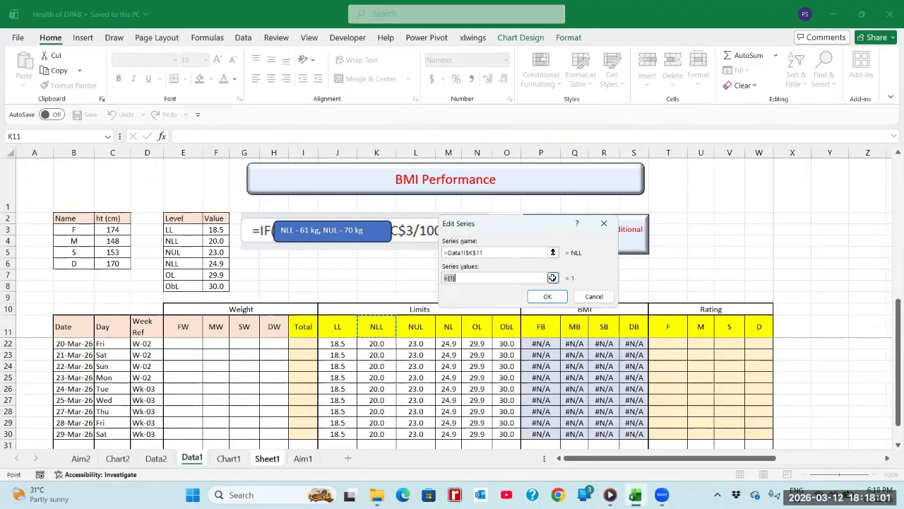
# Set the NLL series values to Data1!$K$12:$K$30, apply the data source changes and save the workbook
pyautogui.click(554, 277)
pyautogui.click(369, 328)
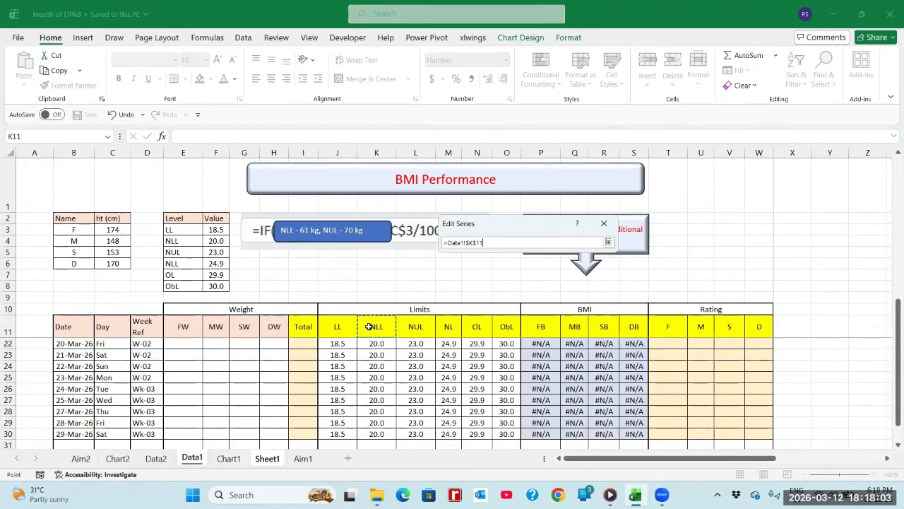
pyautogui.press('Down')
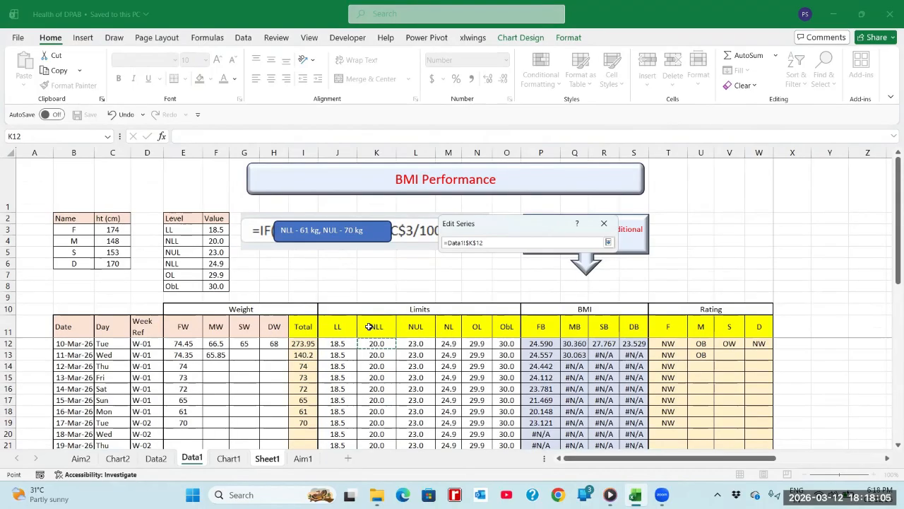
pyautogui.hotkey('shift', 'Down')
pyautogui.hotkey('ctrl', 'shift', 'Down')
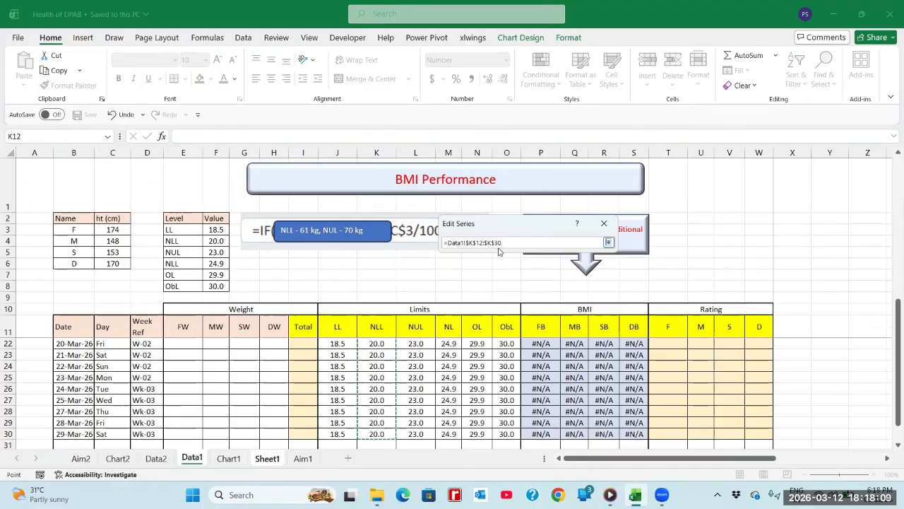
pyautogui.click(612, 244)
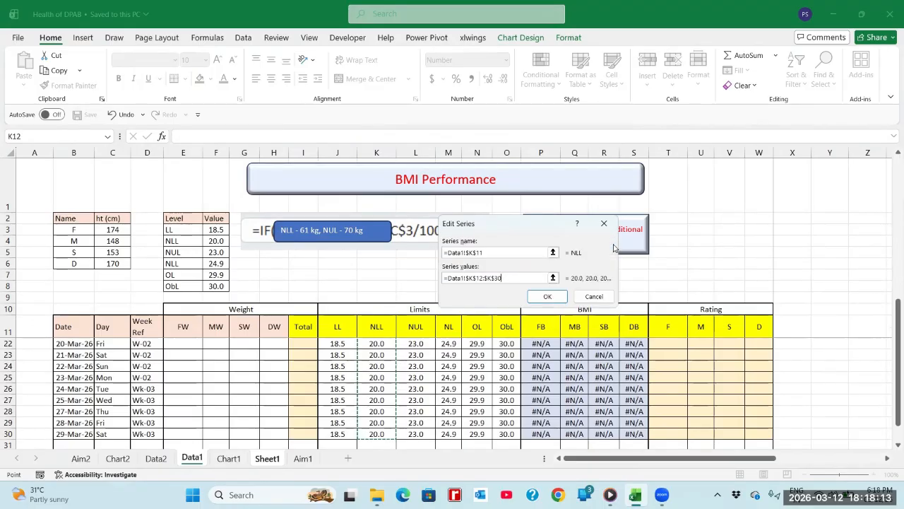
pyautogui.click(547, 297)
pyautogui.click(622, 345)
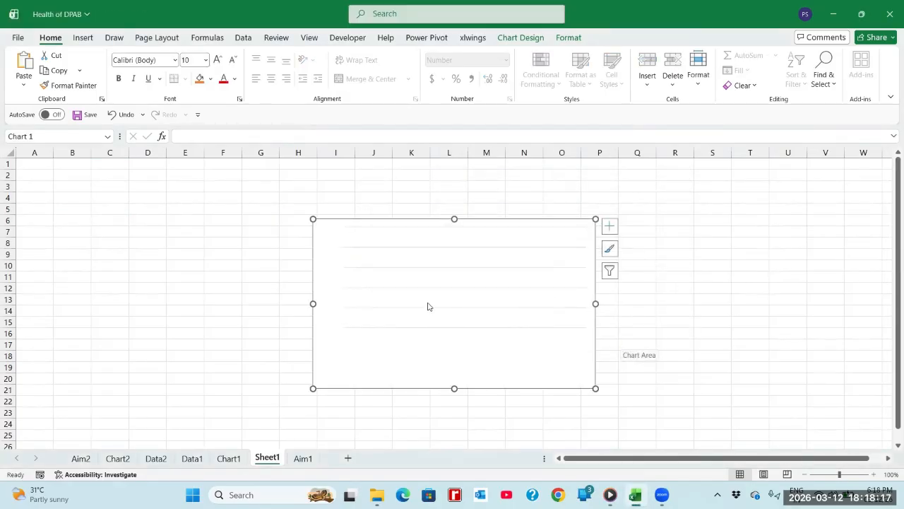
pyautogui.click(542, 234)
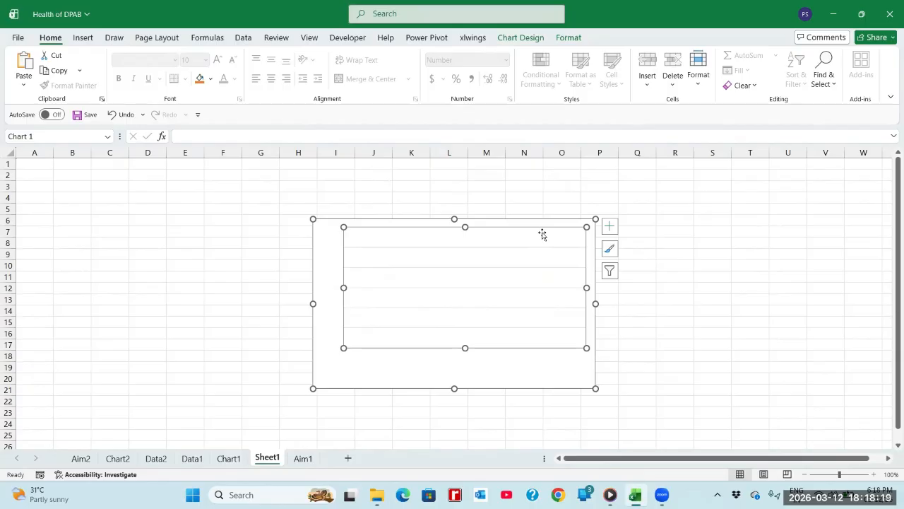
pyautogui.click(728, 290)
pyautogui.hotkey('ctrl', 's')
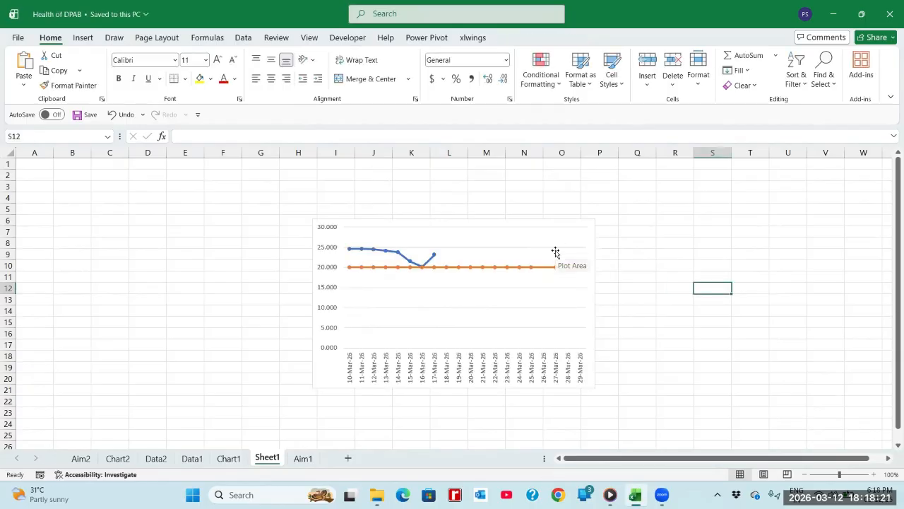
# Change the NLL series' marker fill to standard green in the Sheet1 chart
pyautogui.click(484, 269)
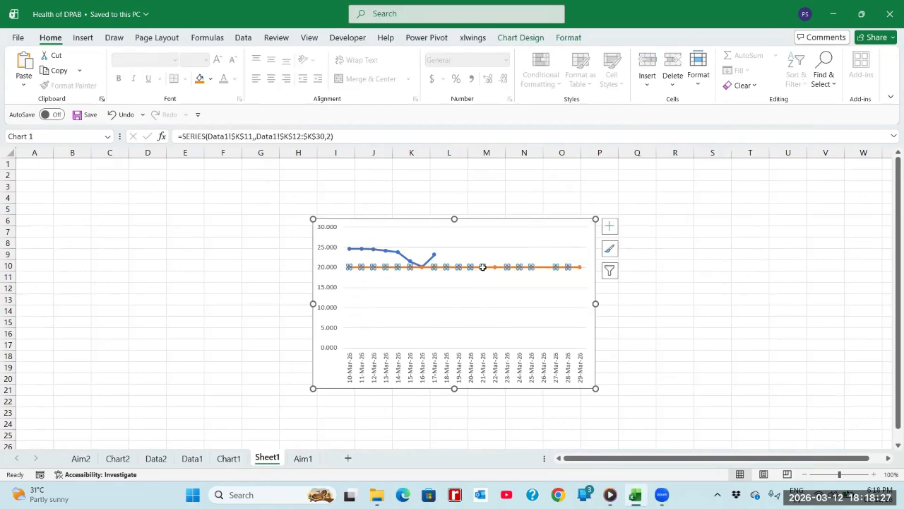
pyautogui.rightClick(483, 268)
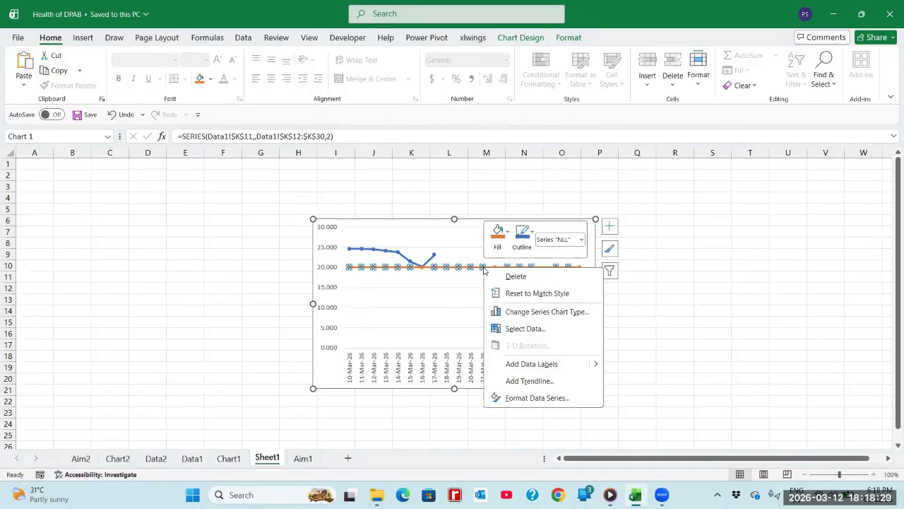
pyautogui.click(511, 232)
pyautogui.click(509, 233)
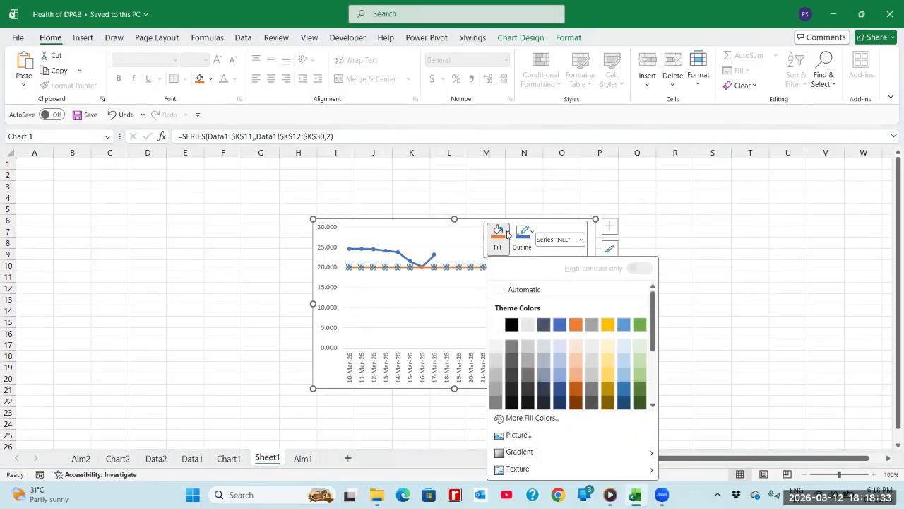
pyautogui.scroll(-3, 655, 400)
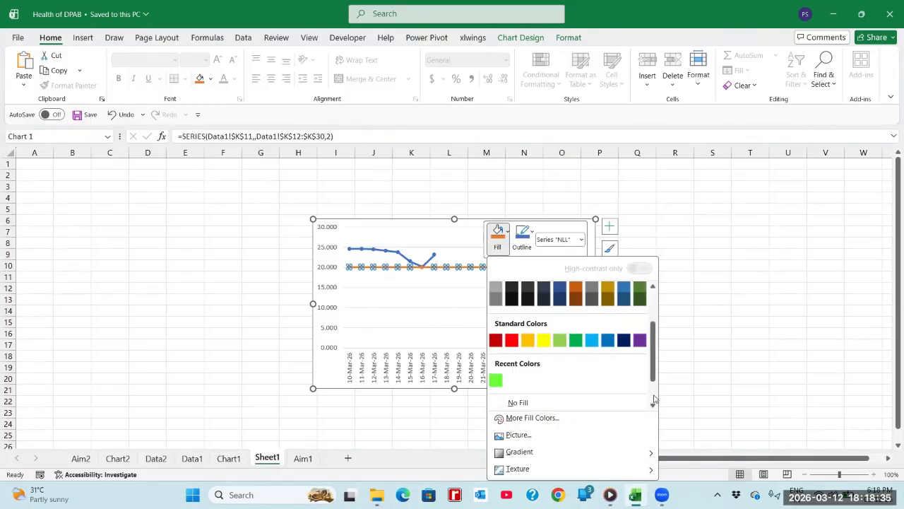
pyautogui.click(574, 342)
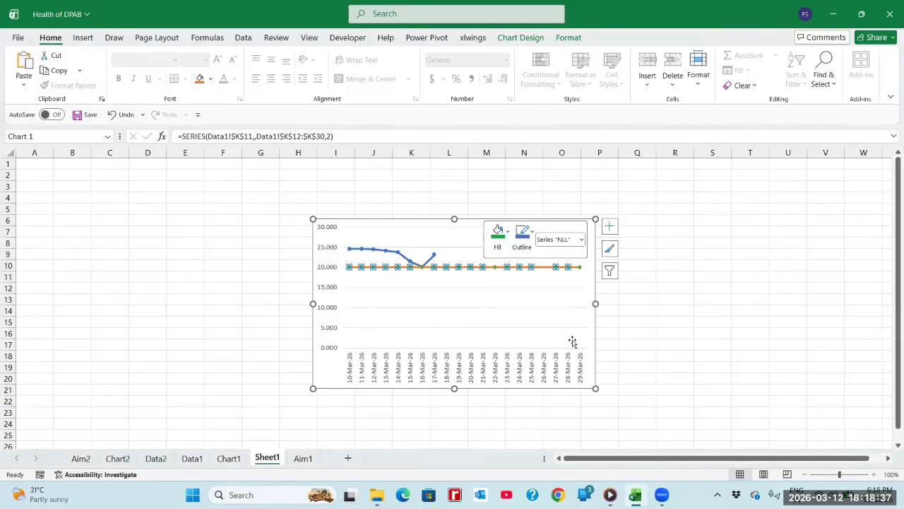
# Set the NLL series' outline to standard green and save the workbook
pyautogui.click(532, 233)
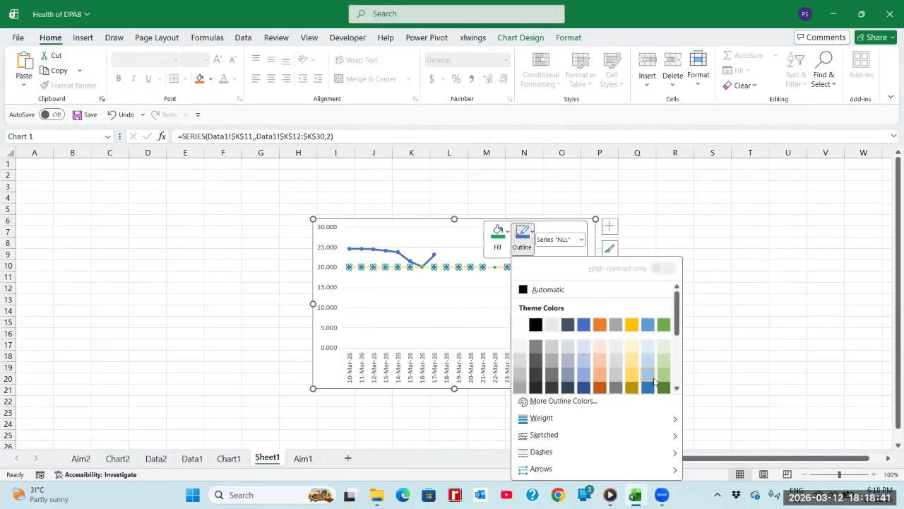
pyautogui.scroll(-3, 677, 381)
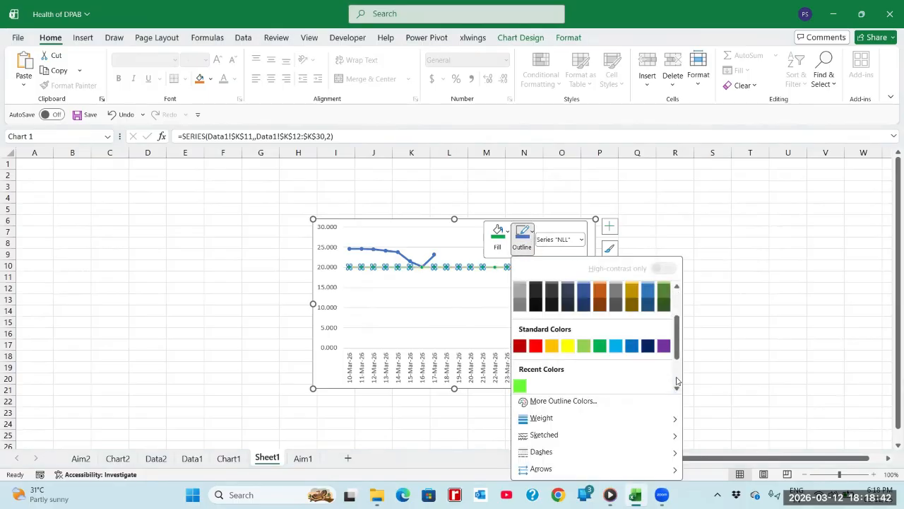
pyautogui.click(600, 344)
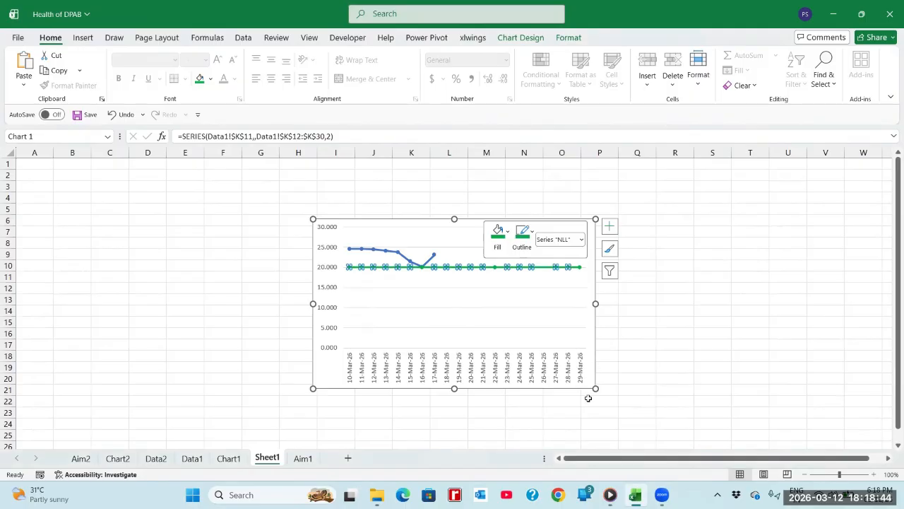
pyautogui.click(678, 344)
pyautogui.hotkey('ctrl', 's')
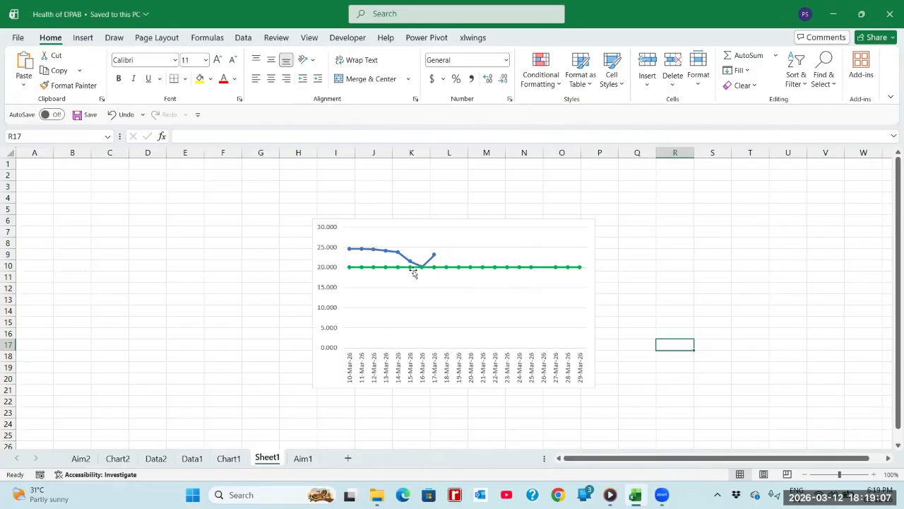
# Add a new series to the BMI line chart on Sheet1, named from the NUL header in Data1!$L$11
pyautogui.click(440, 235)
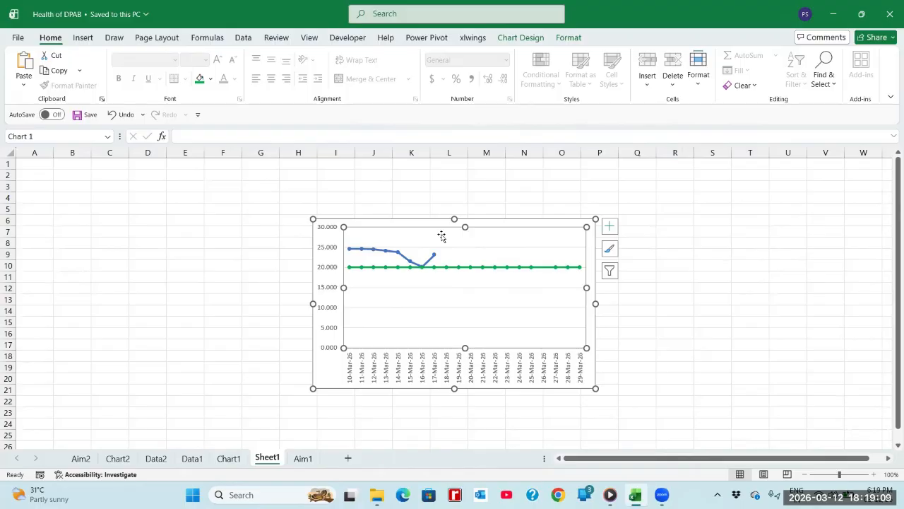
pyautogui.rightClick(442, 236)
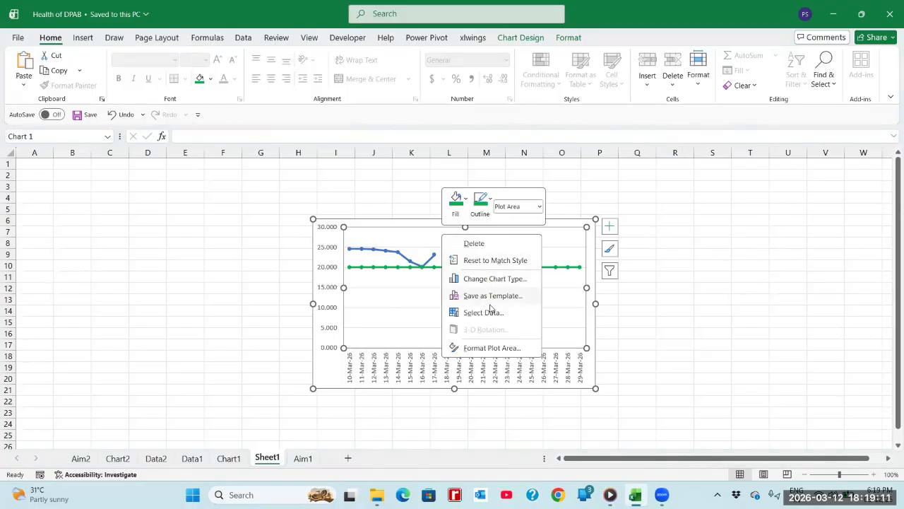
pyautogui.click(486, 313)
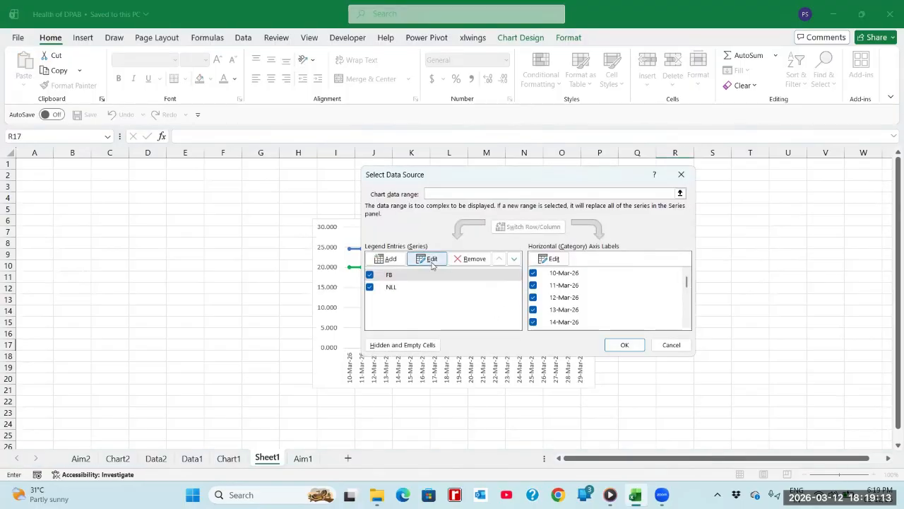
pyautogui.click(387, 260)
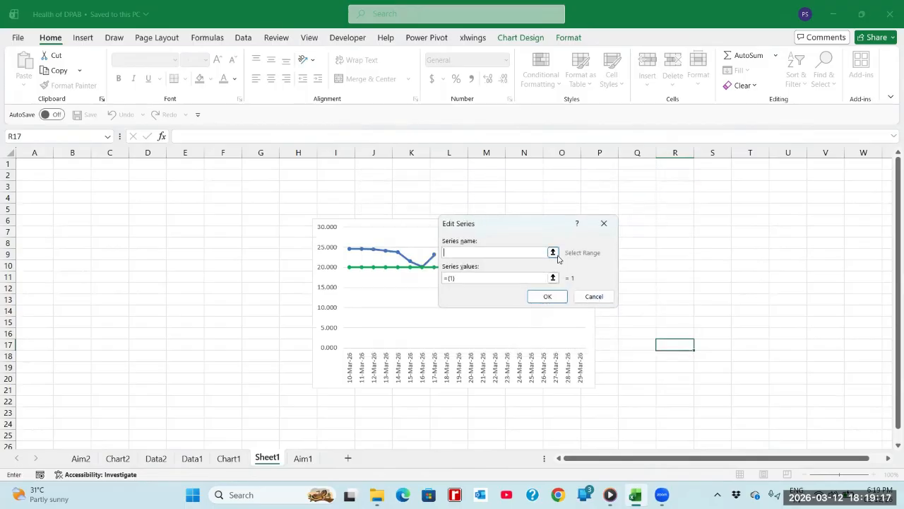
pyautogui.click(192, 457)
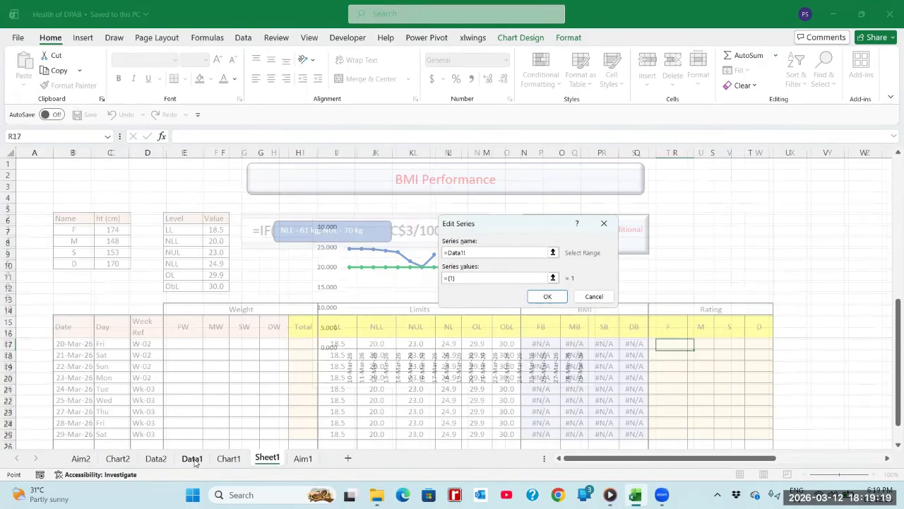
pyautogui.click(416, 331)
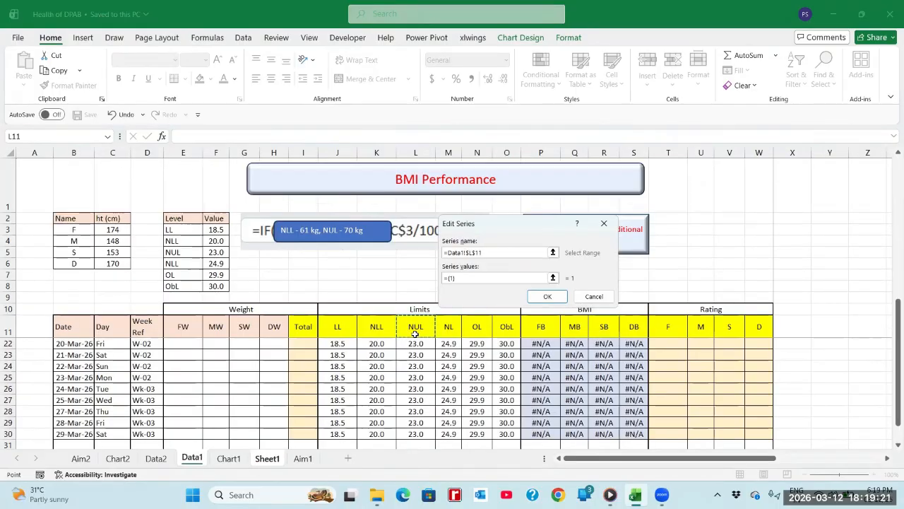
# Set the NUL series values to Data1!$L$12:$L$30, apply the data source changes and save the workbook
pyautogui.click(553, 277)
pyautogui.click(414, 332)
pyautogui.press('Down')
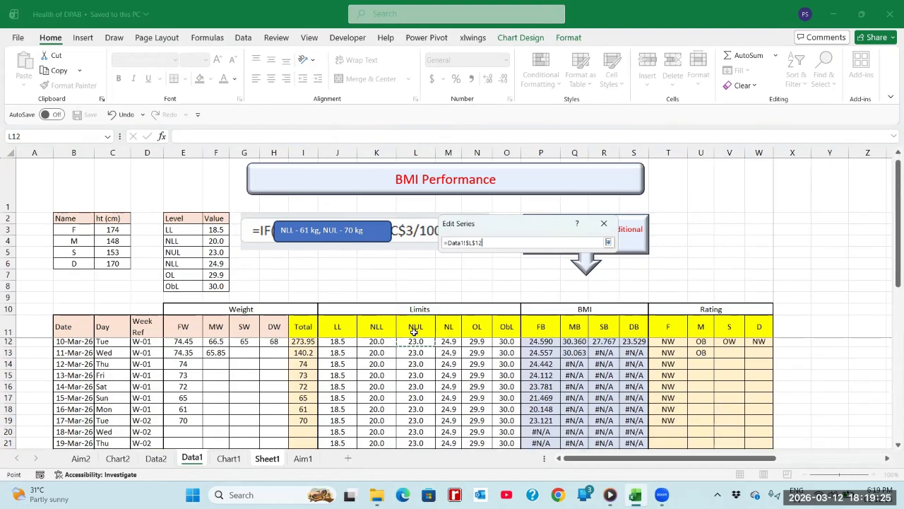
pyautogui.hotkey('shift', 'Down')
pyautogui.hotkey('shift', 'Down')
pyautogui.hotkey('shift', 'Down')
pyautogui.hotkey('shift', 'Down')
pyautogui.hotkey('shift', 'Down')
pyautogui.hotkey('shift', 'Down')
pyautogui.hotkey('shift', 'Down')
pyautogui.hotkey('shift', 'Down')
pyautogui.hotkey('shift', 'Down')
pyautogui.hotkey('shift', 'Down')
pyautogui.hotkey('shift', 'Down')
pyautogui.hotkey('shift', 'Down')
pyautogui.hotkey('shift', 'Down')
pyautogui.hotkey('shift', 'Down')
pyautogui.hotkey('shift', 'Down')
pyautogui.hotkey('shift', 'Down')
pyautogui.hotkey('shift', 'Down')
pyautogui.hotkey('shift', 'Down')
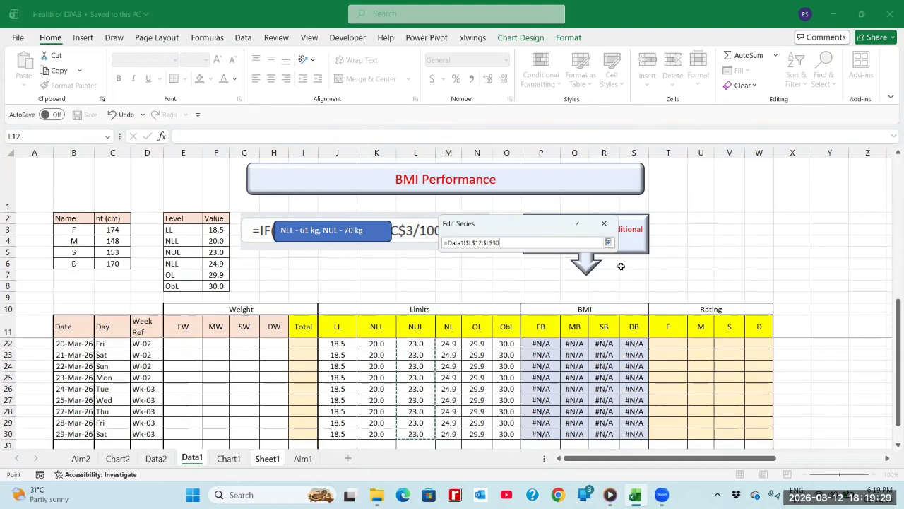
pyautogui.click(608, 243)
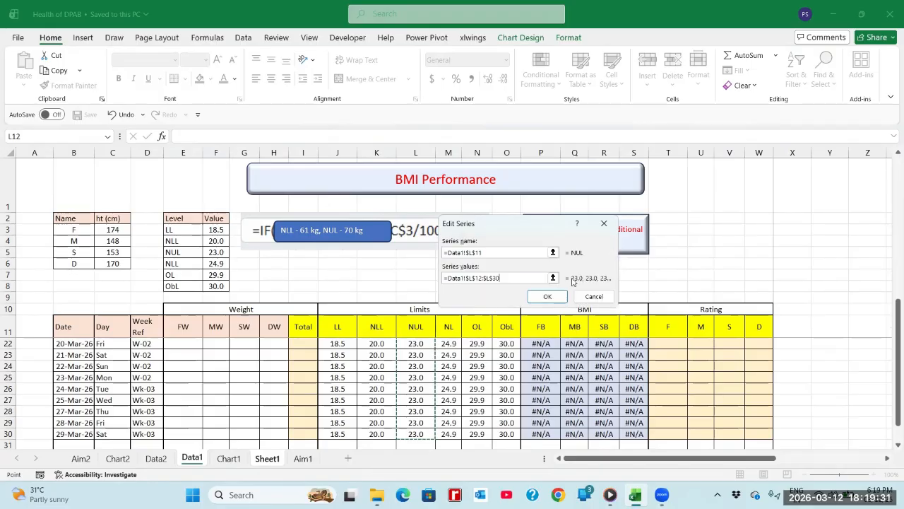
pyautogui.click(550, 296)
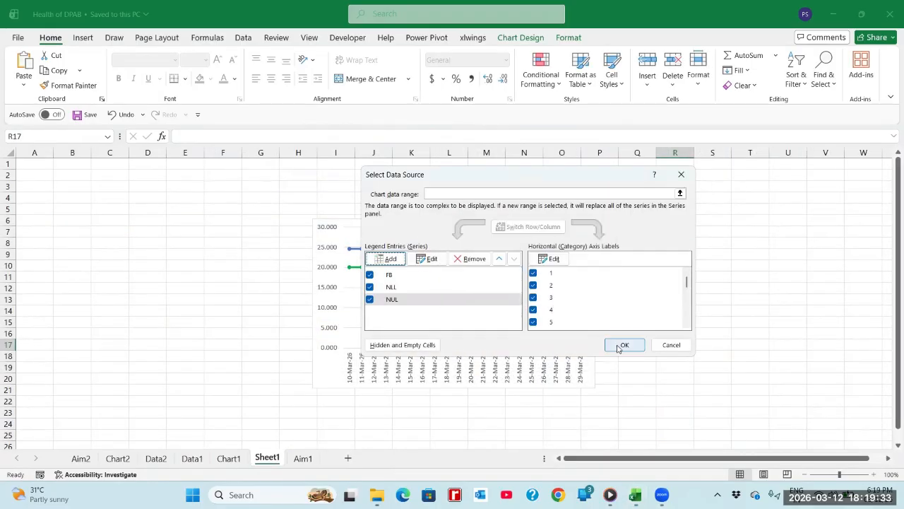
pyautogui.click(623, 345)
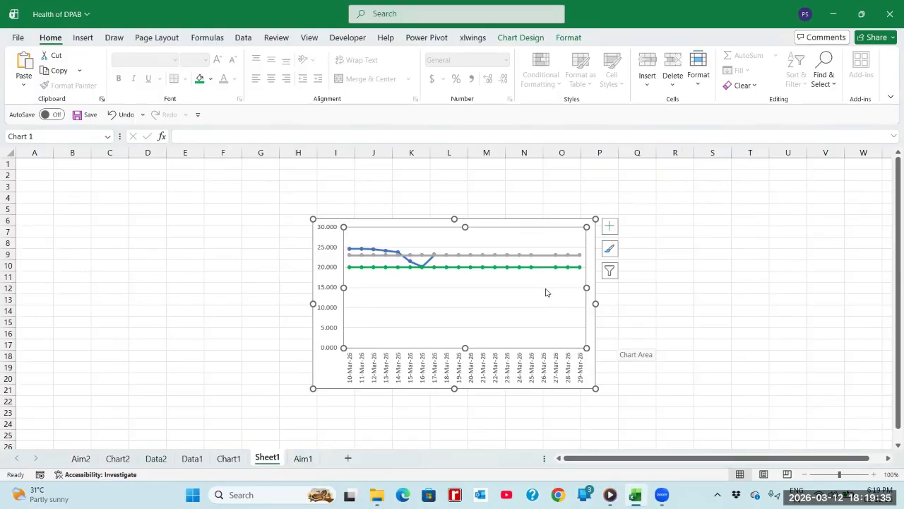
pyautogui.hotkey('ctrl', 's')
# Change the NUL series' marker fill to standard green in the Sheet1 chart
pyautogui.click(508, 256)
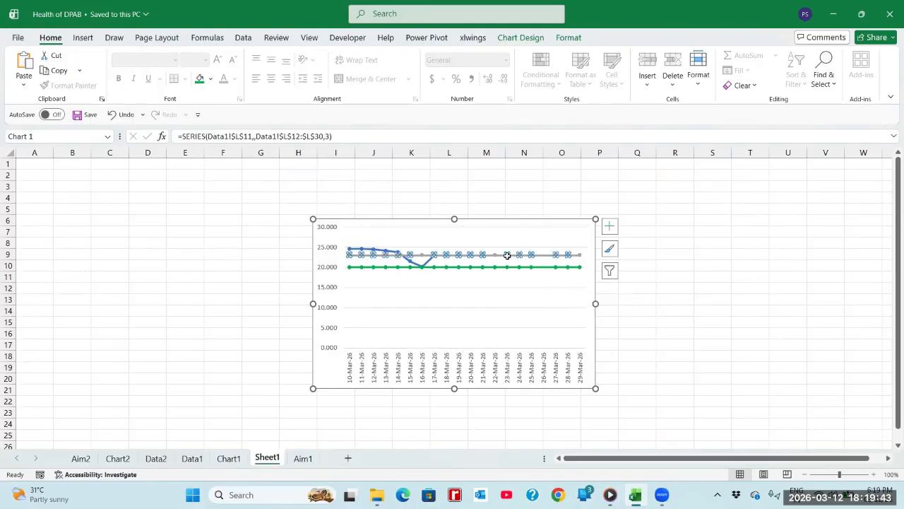
pyautogui.rightClick(508, 260)
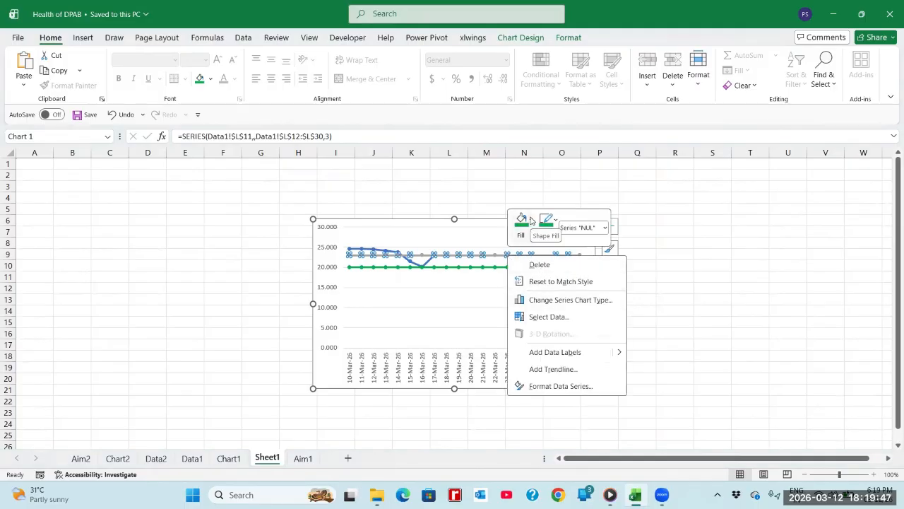
pyautogui.click(532, 221)
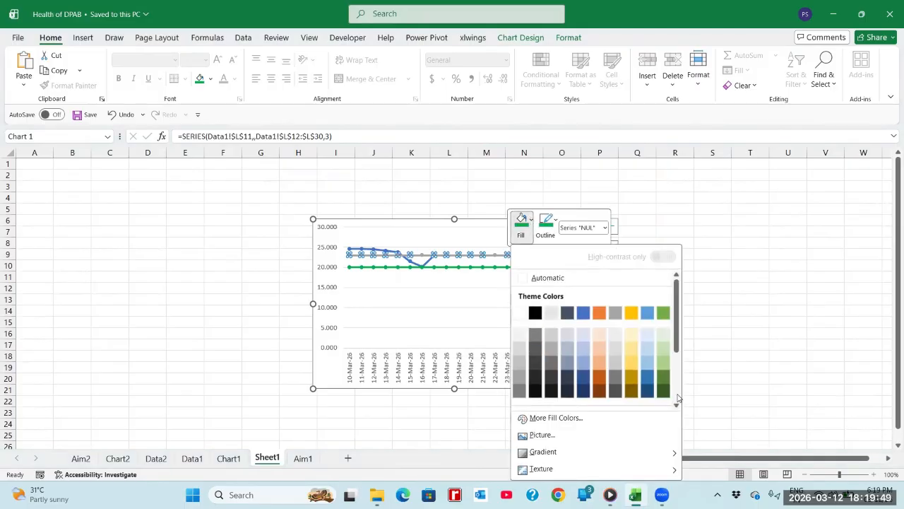
pyautogui.scroll(-3, 676, 399)
pyautogui.click(599, 340)
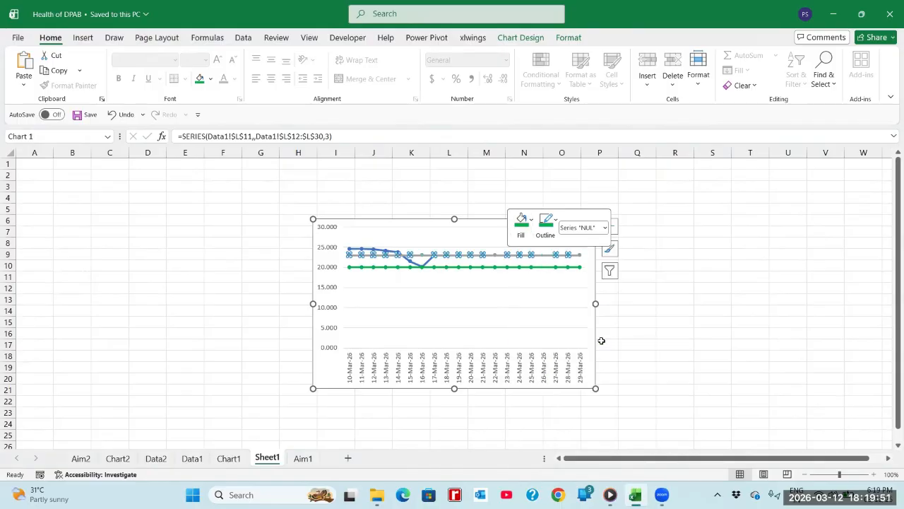
# Set the NUL series' outline to standard green and save the workbook
pyautogui.click(556, 223)
pyautogui.scroll(-3, 702, 381)
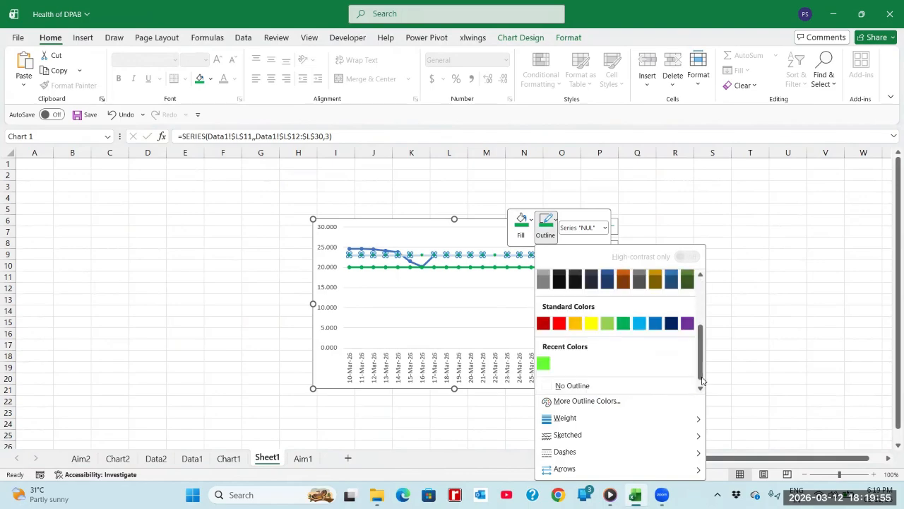
pyautogui.click(623, 324)
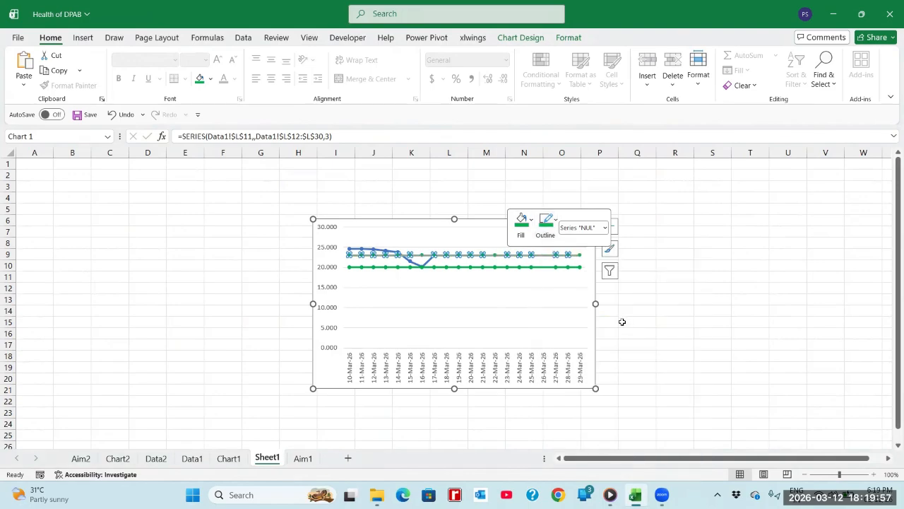
pyautogui.click(678, 304)
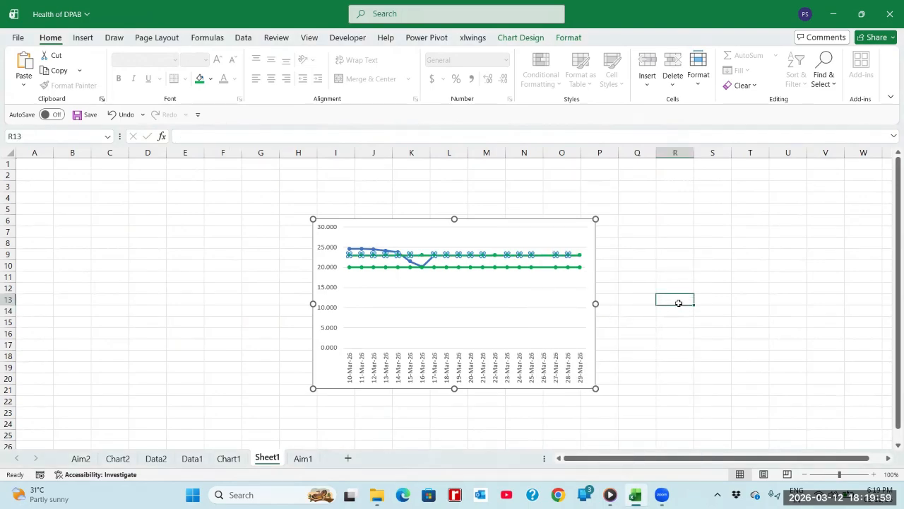
pyautogui.hotkey('ctrl', 's')
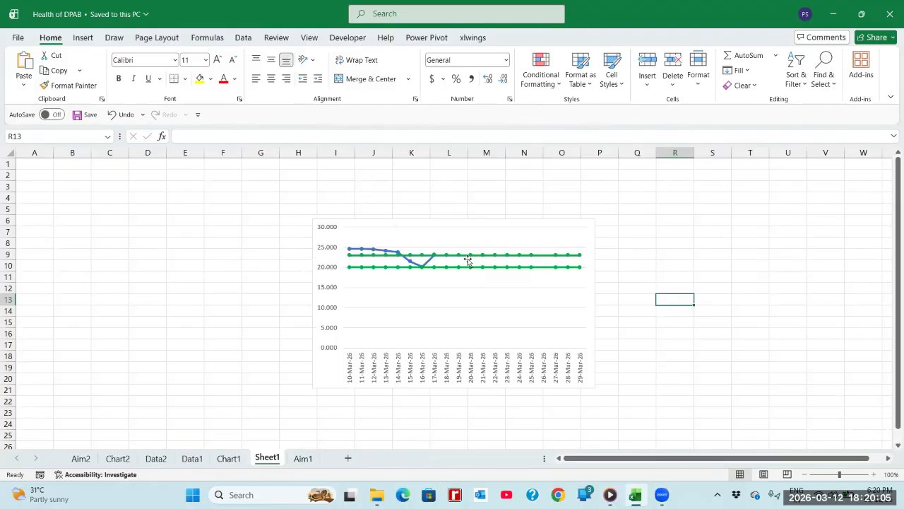
# Apply the quick layout that puts a legend below the BMI chart and omits the gridlines
pyautogui.click(324, 269)
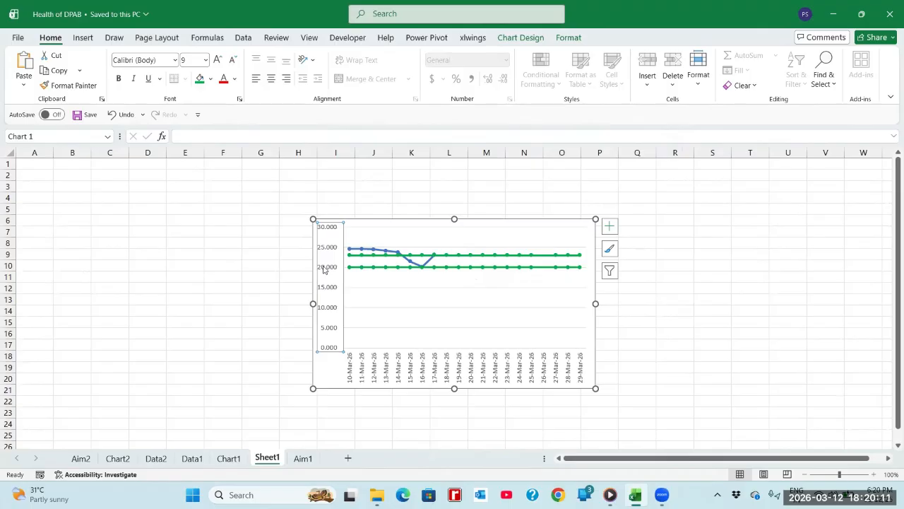
pyautogui.click(274, 136)
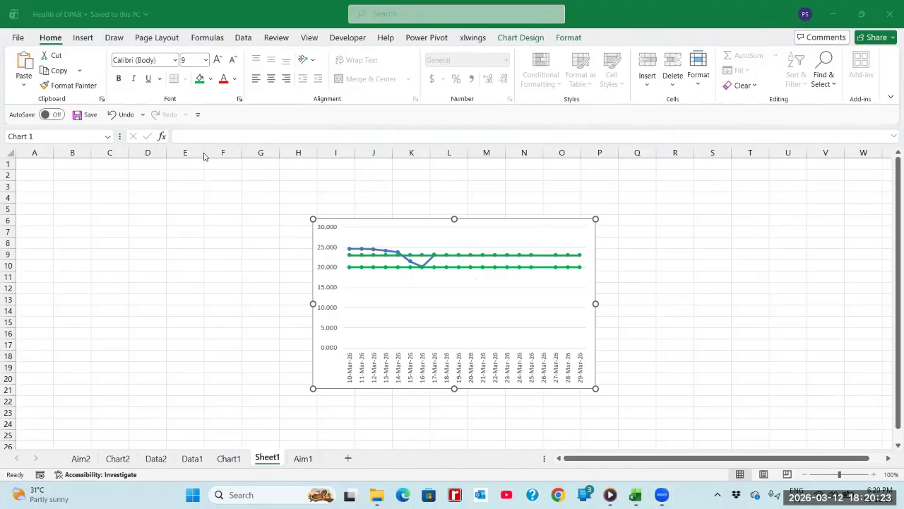
pyautogui.click(452, 294)
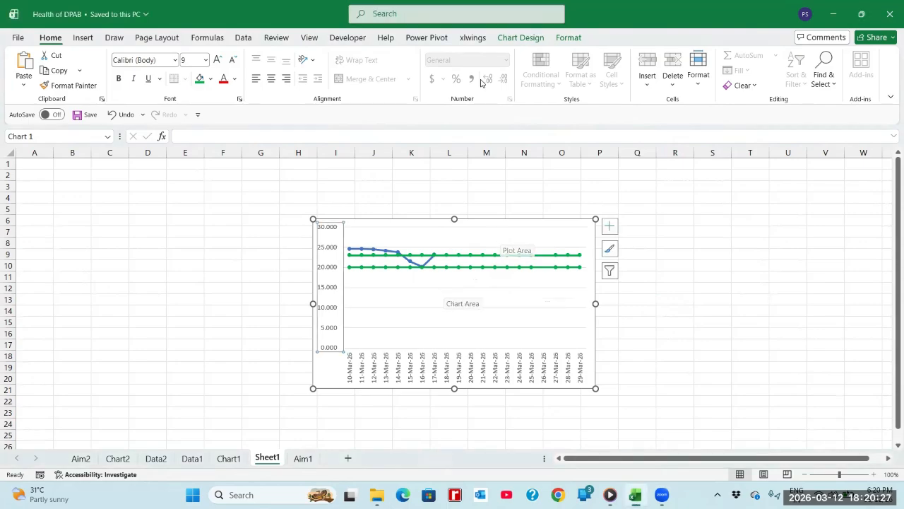
pyautogui.click(515, 38)
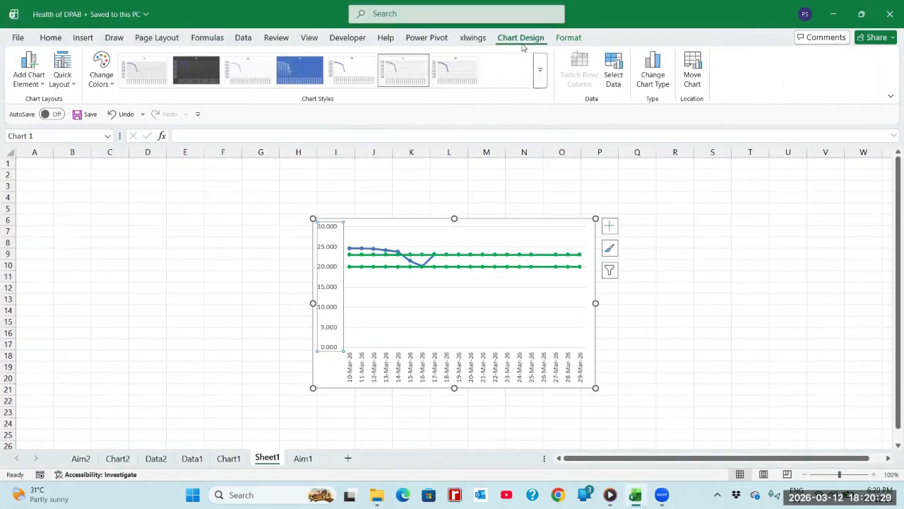
pyautogui.click(73, 85)
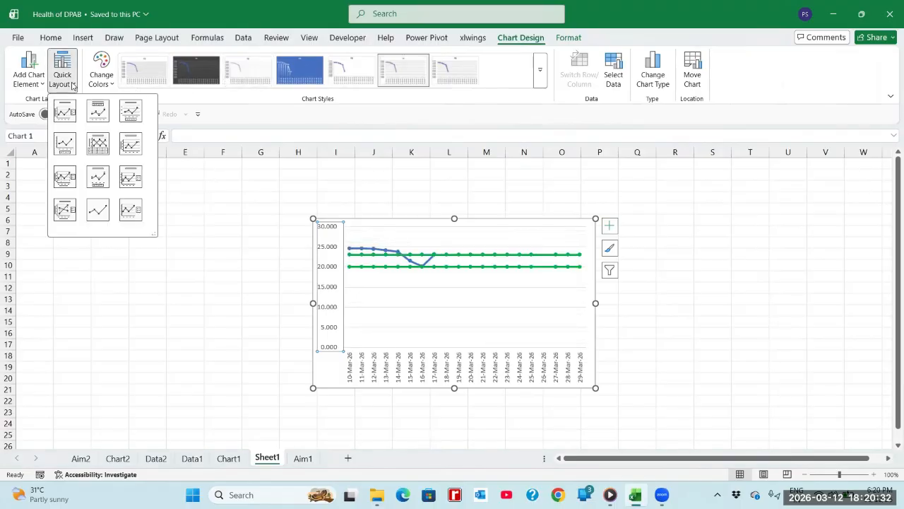
pyautogui.click(65, 145)
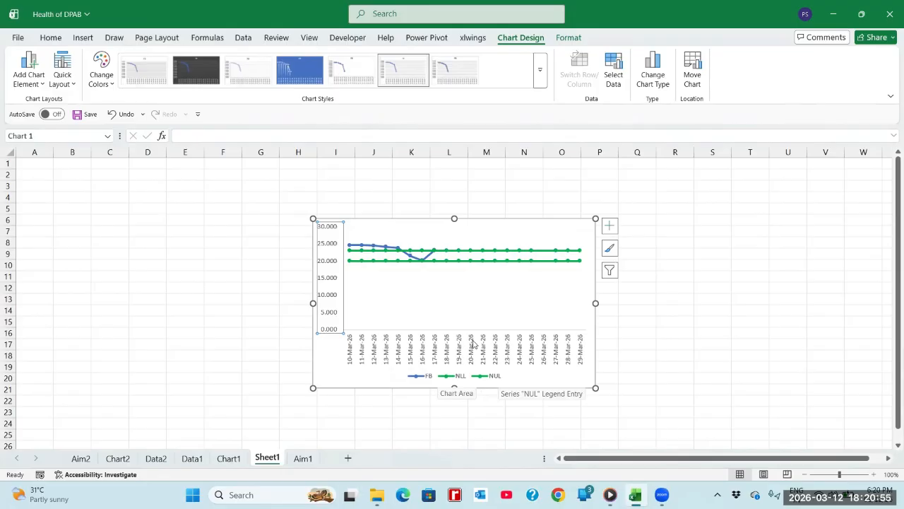
# Open the vertical axis formatting and set its bounds to a minimum of 16 and a maximum of 26
pyautogui.rightClick(325, 260)
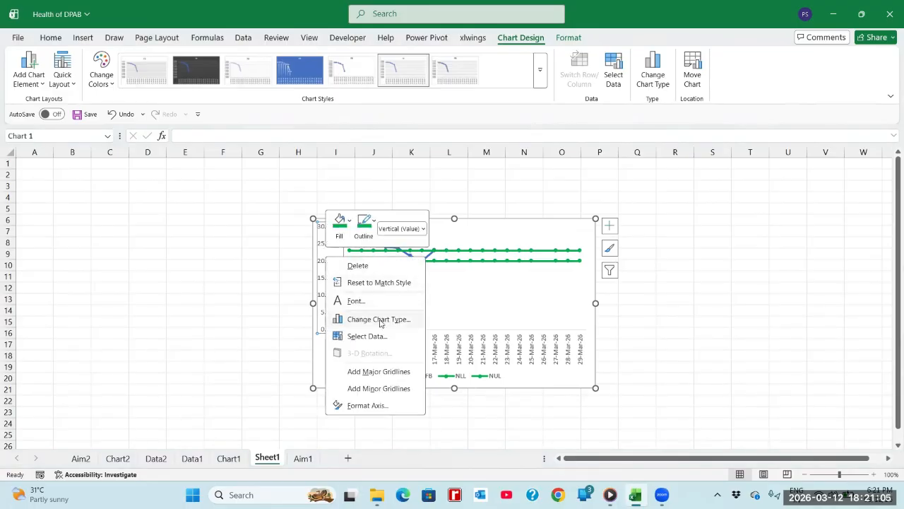
pyautogui.click(368, 405)
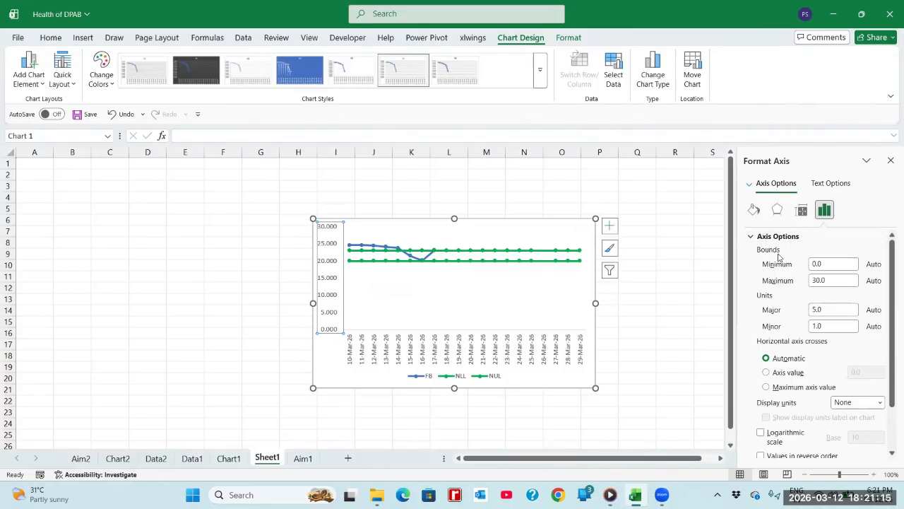
pyautogui.click(832, 263)
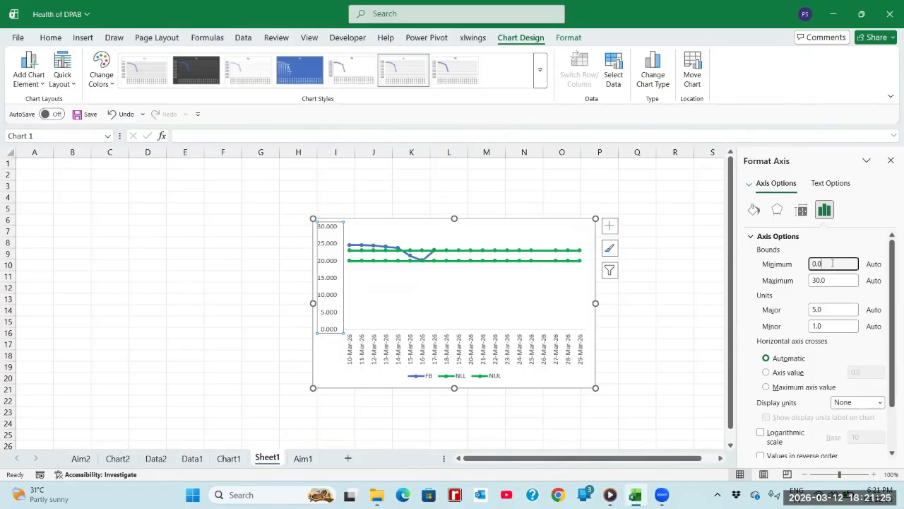
pyautogui.press('BackSpace')
pyautogui.doubleClick(837, 281)
pyautogui.write('26')
pyautogui.press('Return')
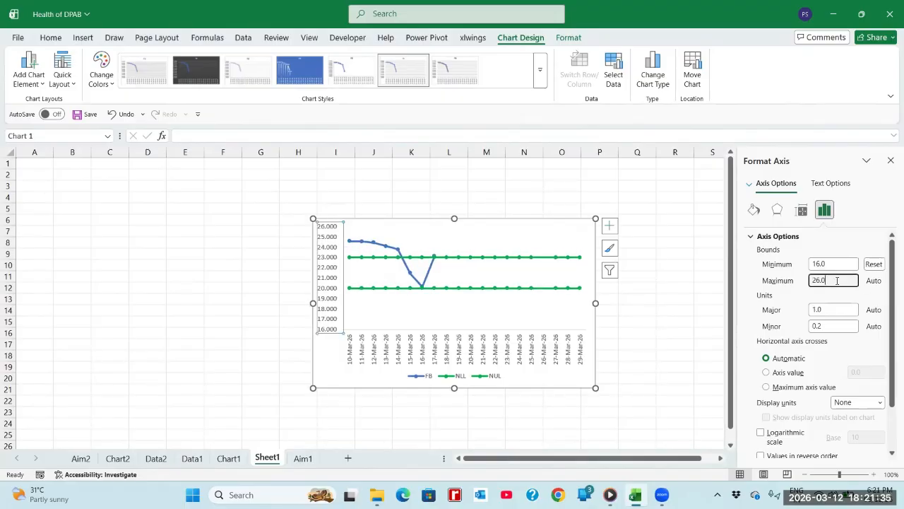
# Raise the vertical axis maximum bound to 32
pyautogui.press('BackSpace')
pyautogui.press('BackSpace')
pyautogui.press('BackSpace')
pyautogui.click(830, 311)
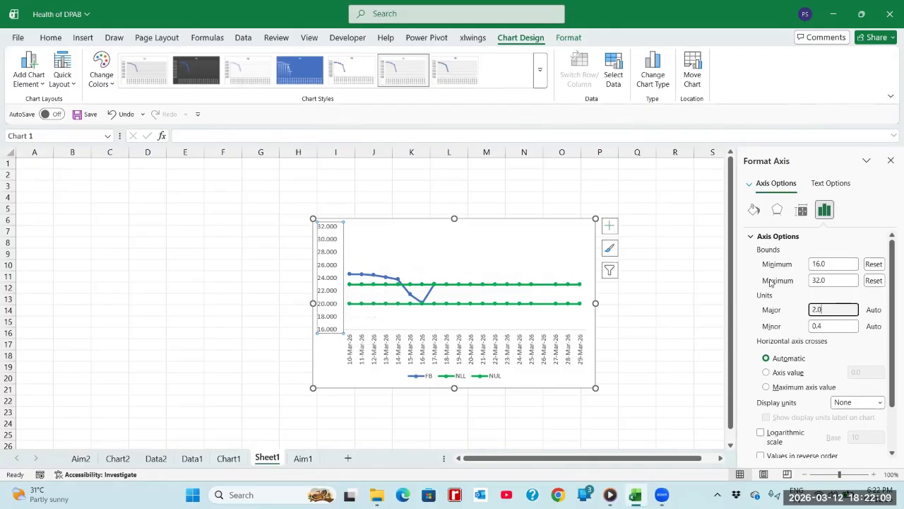
# Return the vertical axis bounds to a minimum of 0 and a maximum of 30
pyautogui.click(830, 266)
pyautogui.press('BackSpace')
pyautogui.write('0')
pyautogui.press('Tab')
pyautogui.write('3')
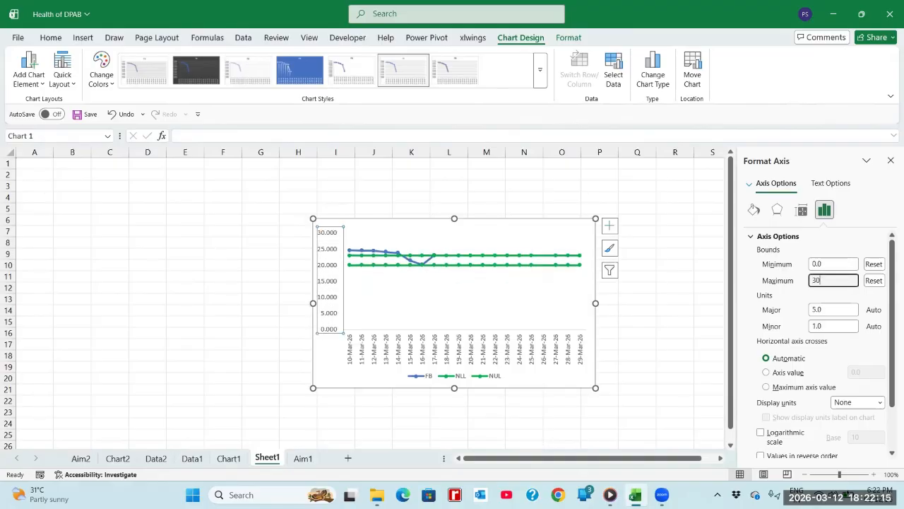
pyautogui.write('0')
# Set the vertical axis bounds to a minimum of 16 and a maximum of 32
pyautogui.click(831, 262)
pyautogui.press('BackSpace')
pyautogui.press('BackSpace')
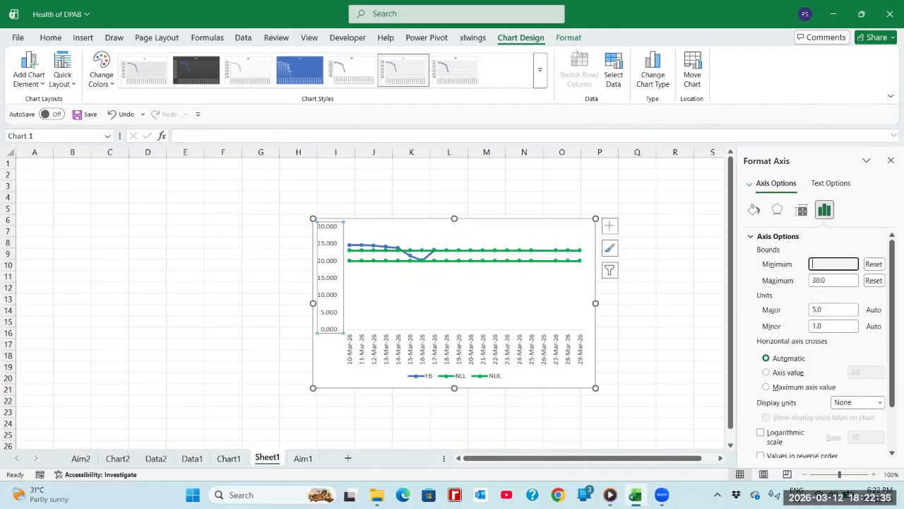
pyautogui.write('16')
pyautogui.click(831, 280)
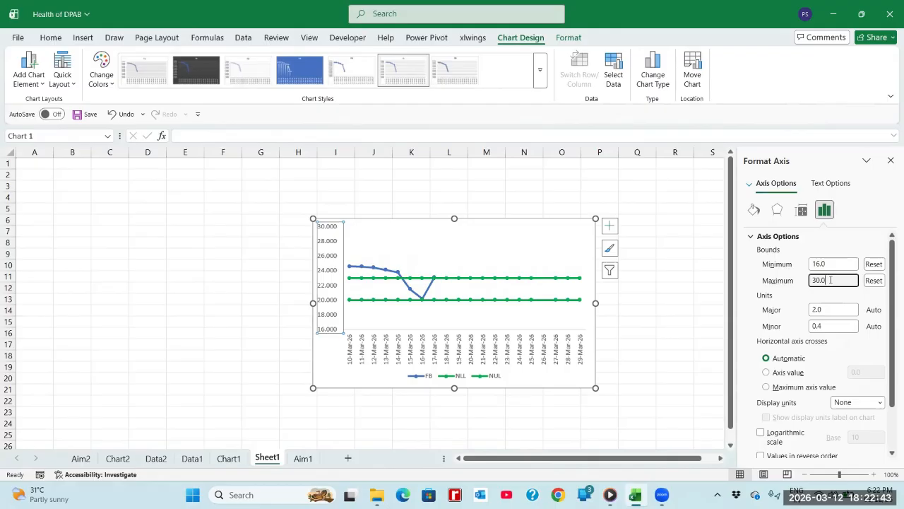
pyautogui.press('BackSpace')
pyautogui.press('BackSpace')
pyautogui.click(828, 309)
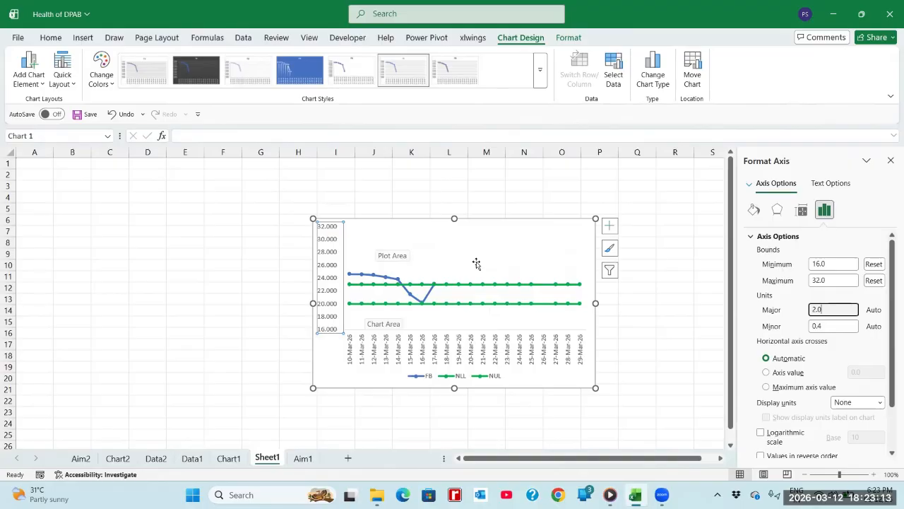
pyautogui.rightClick(511, 234)
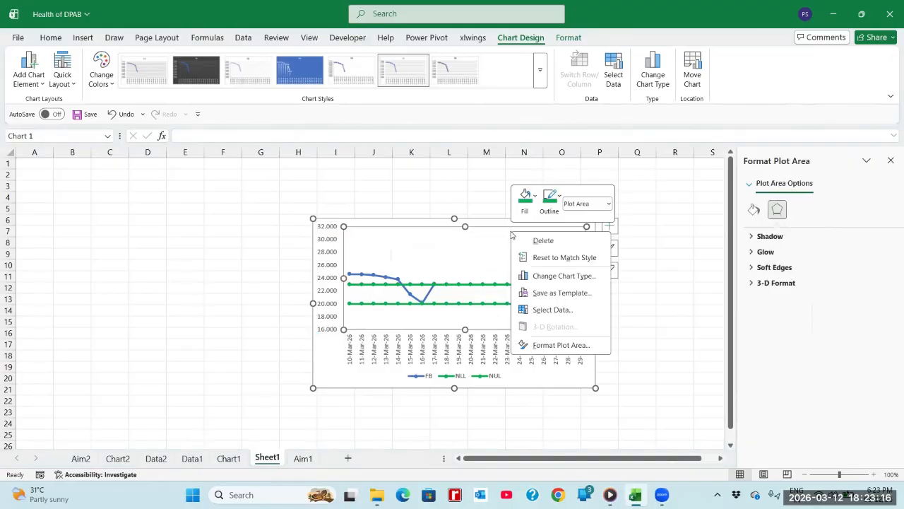
pyautogui.click(550, 310)
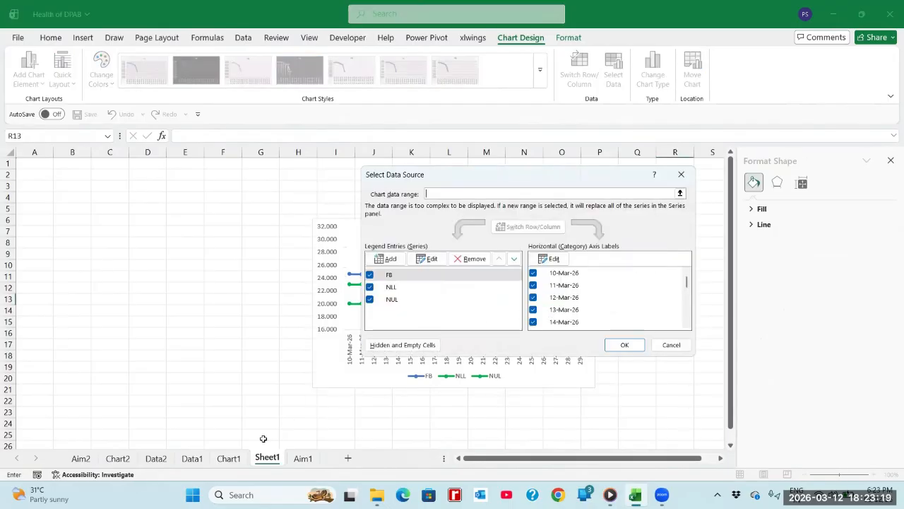
pyautogui.click(192, 458)
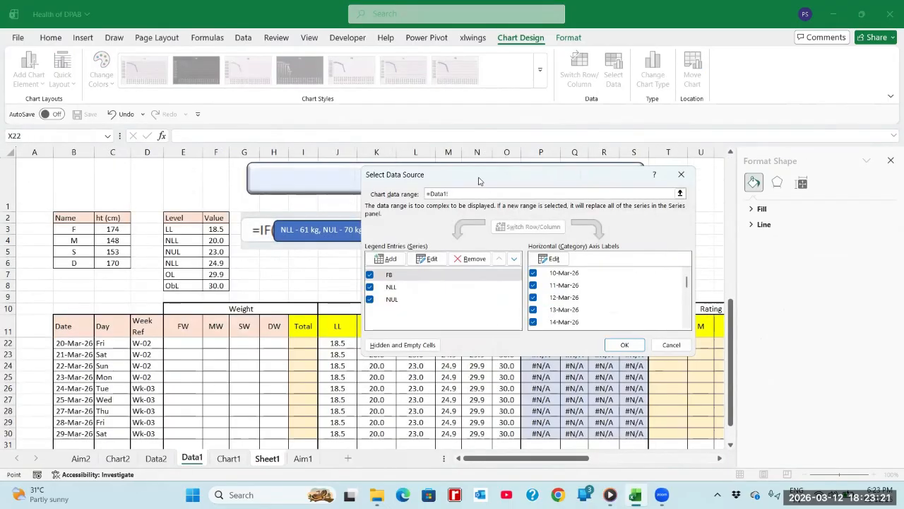
pyautogui.moveTo(479, 181); pyautogui.dragTo(752, 130)
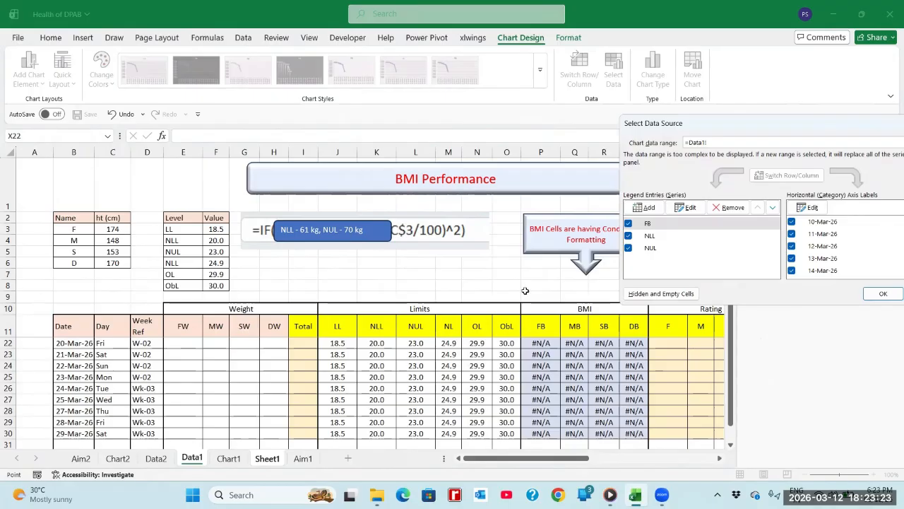
pyautogui.click(481, 325)
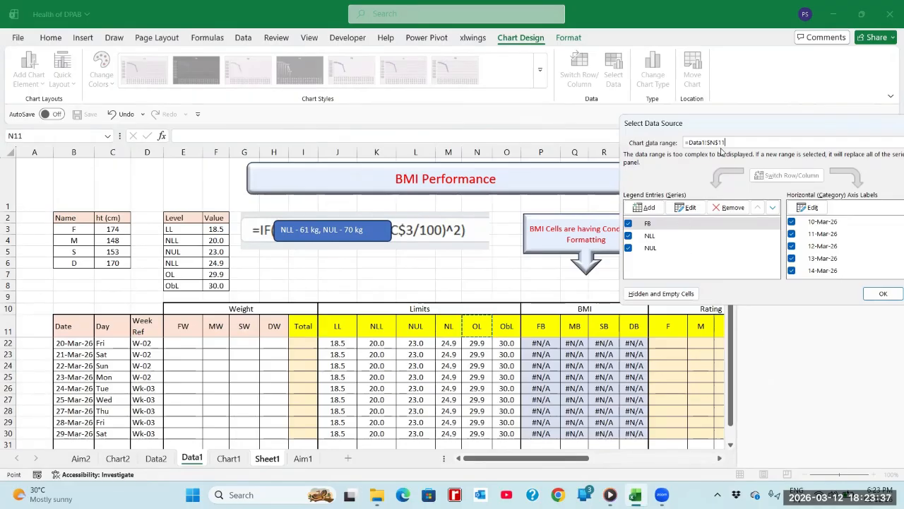
pyautogui.moveTo(704, 129); pyautogui.dragTo(633, 130)
pyautogui.click(806, 304)
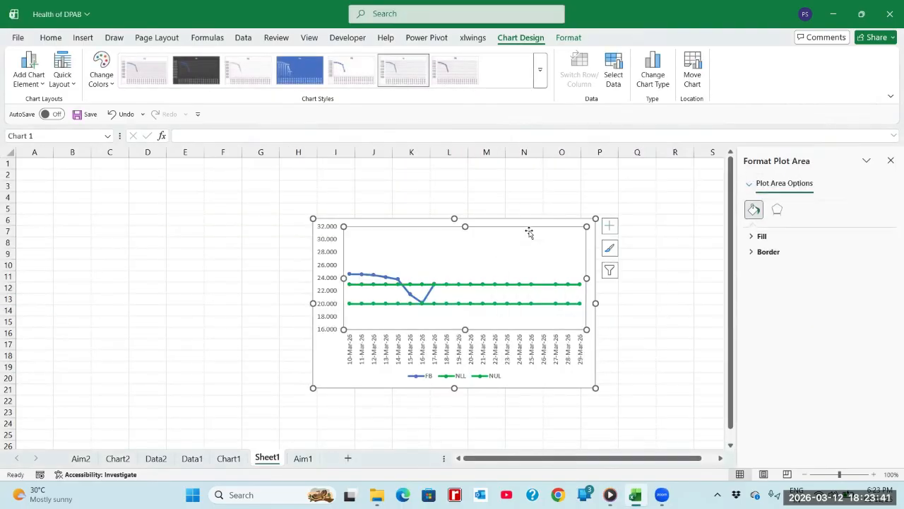
# Add a new data series to the chart, taking its name from the NL header in Data1 cell M11
pyautogui.rightClick(531, 234)
pyautogui.click(576, 309)
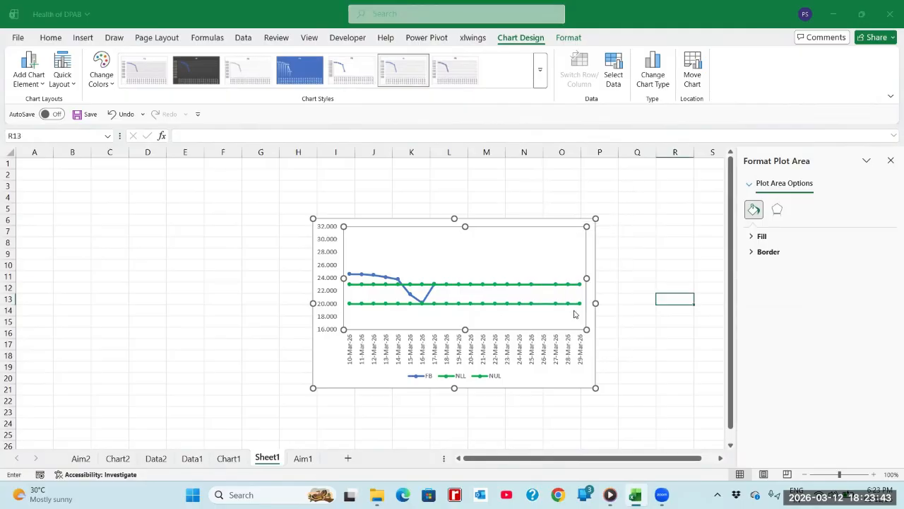
pyautogui.click(527, 217)
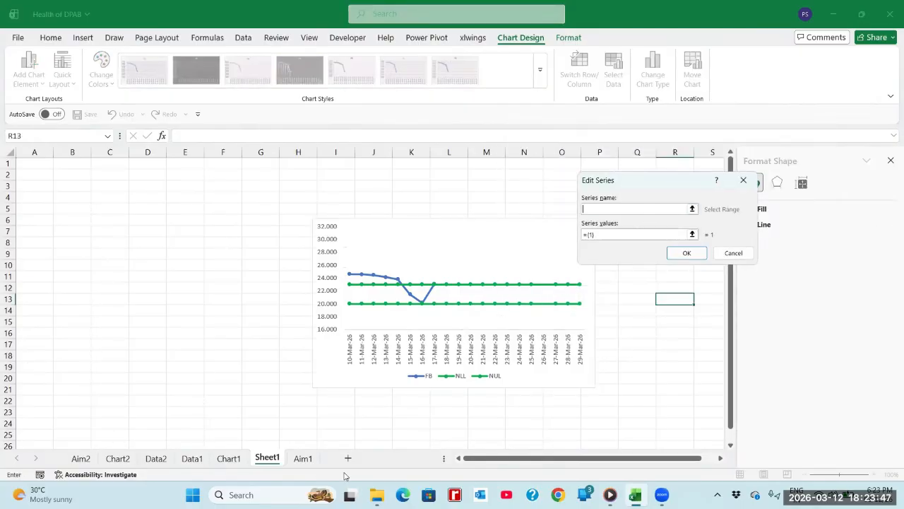
pyautogui.click(191, 458)
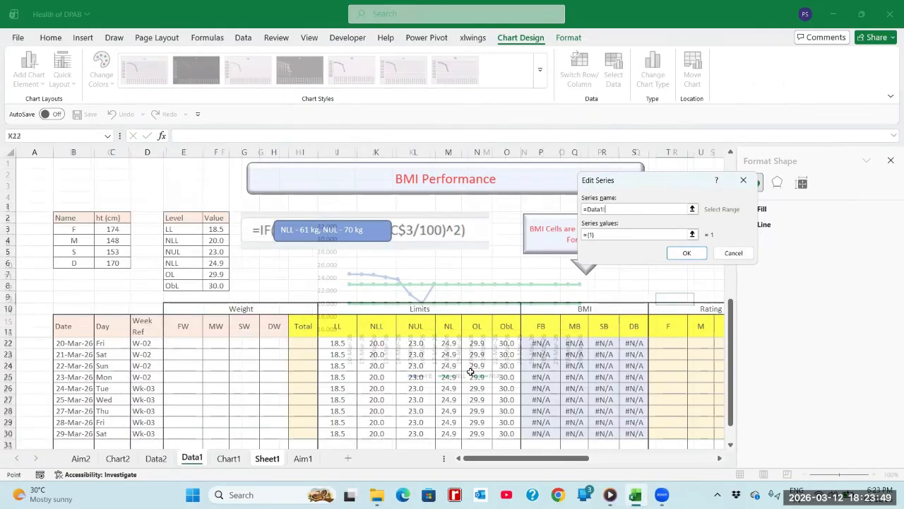
pyautogui.click(476, 327)
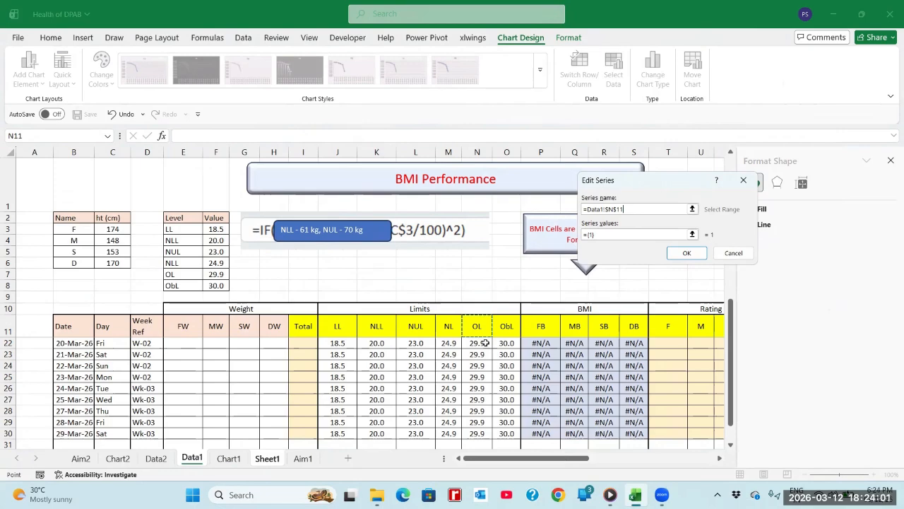
pyautogui.click(449, 328)
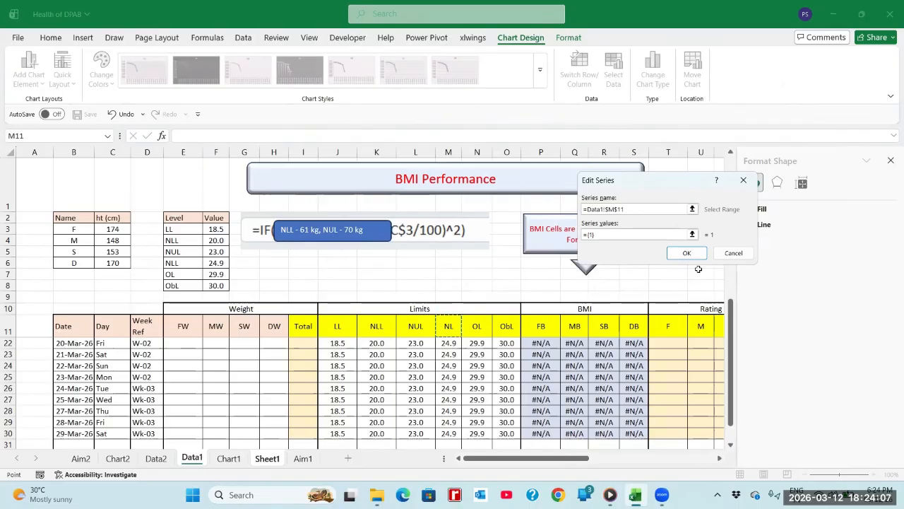
# Try Data1 cell M11 as the values reference for the NL series
pyautogui.click(689, 234)
pyautogui.click(691, 234)
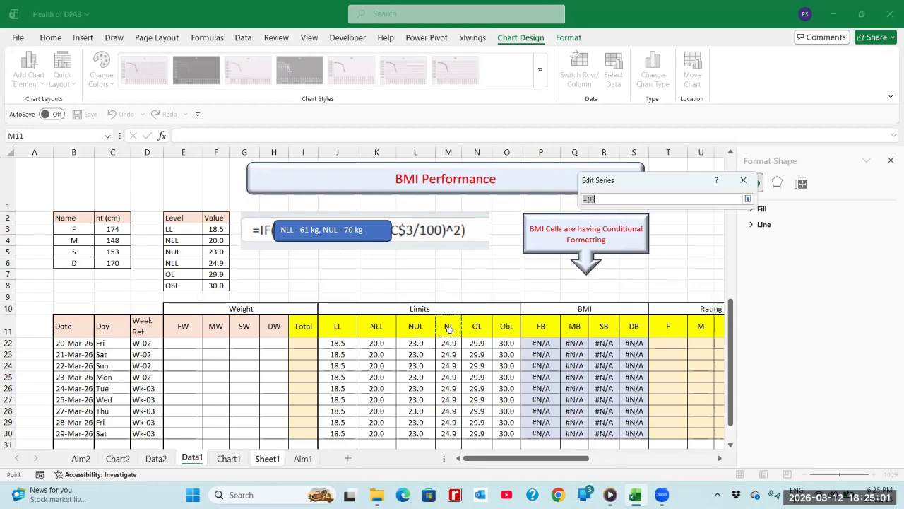
pyautogui.click(449, 330)
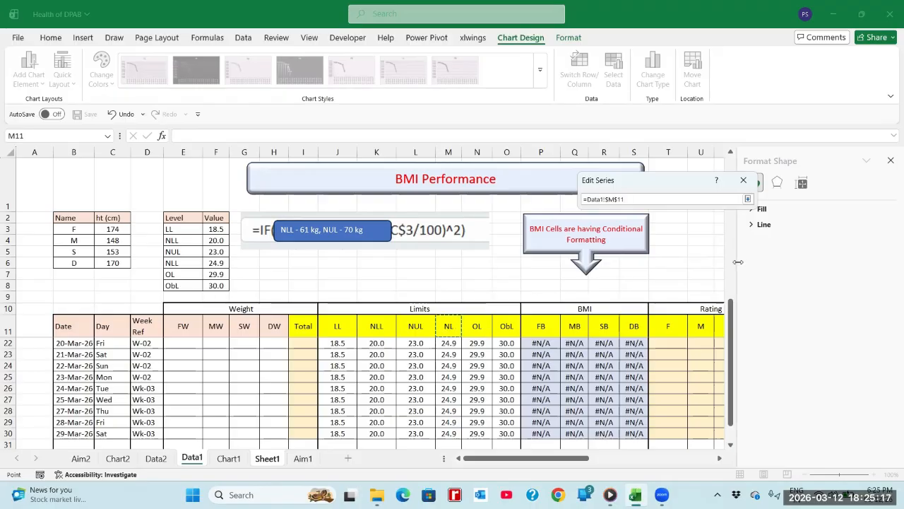
pyautogui.click(748, 199)
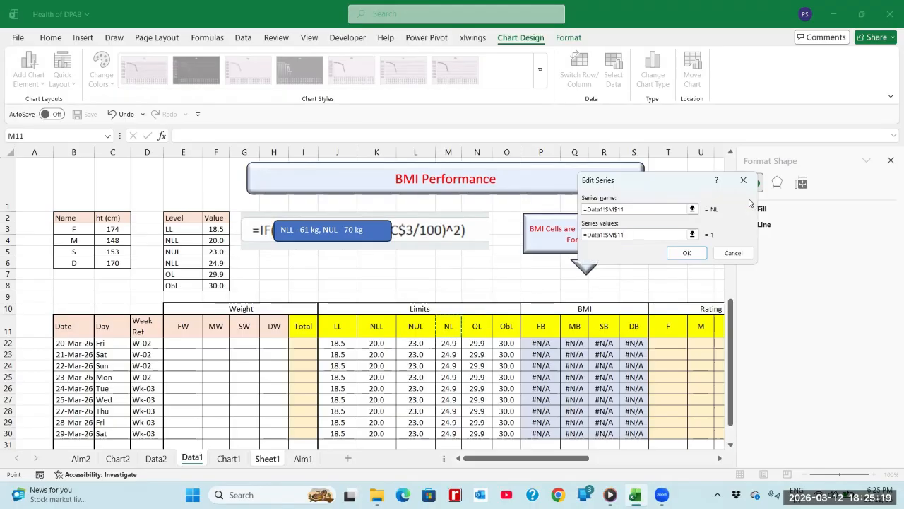
pyautogui.click(692, 234)
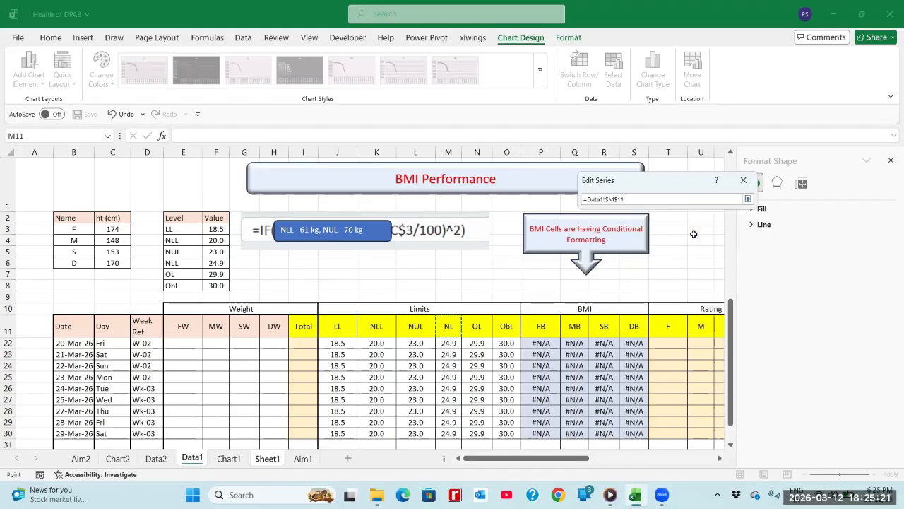
pyautogui.click(748, 200)
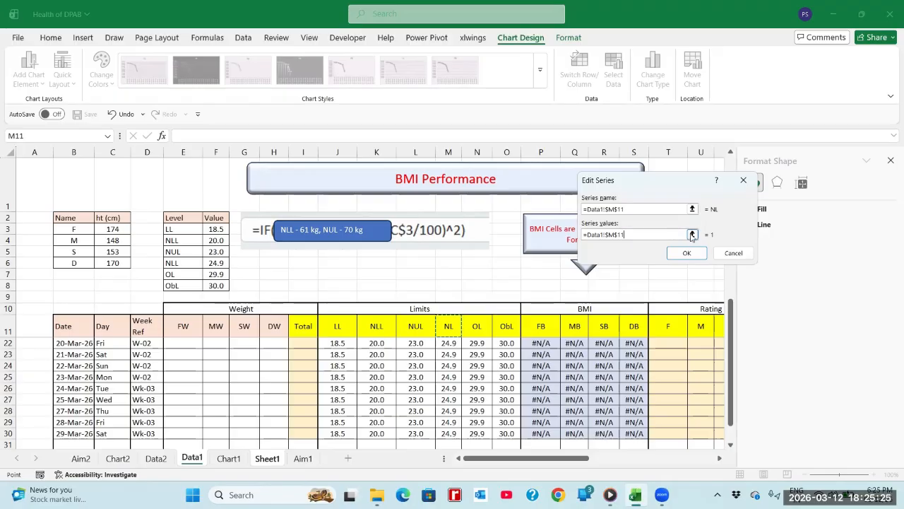
# Set the NL series values to Data1 range M12:M30 and apply the new series to the chart
pyautogui.click(692, 234)
pyautogui.scroll(3, 444, 325)
pyautogui.press('Down')
pyautogui.hotkey('shift', 'Down')
pyautogui.hotkey('shift', 'Down')
pyautogui.hotkey('shift', 'Down')
pyautogui.hotkey('shift', 'Down')
pyautogui.hotkey('shift', 'Down')
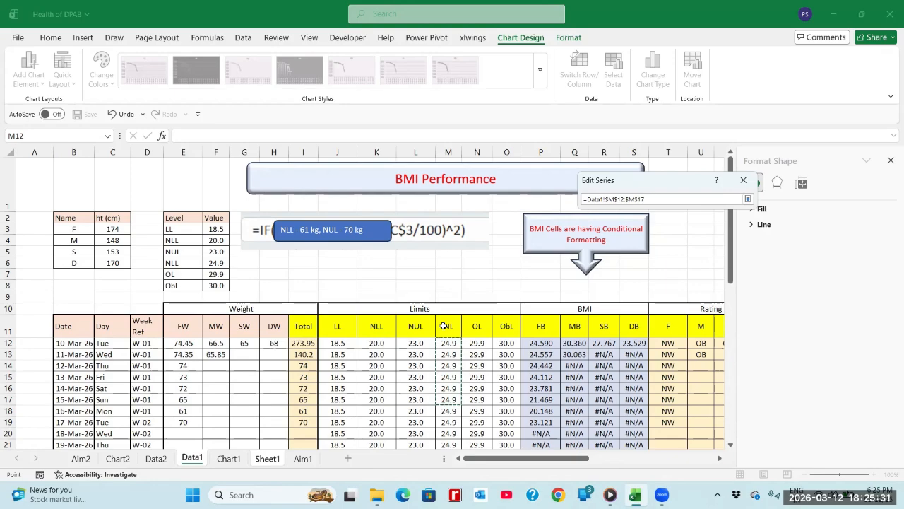
pyautogui.hotkey('ctrl', 'shift', 'Down')
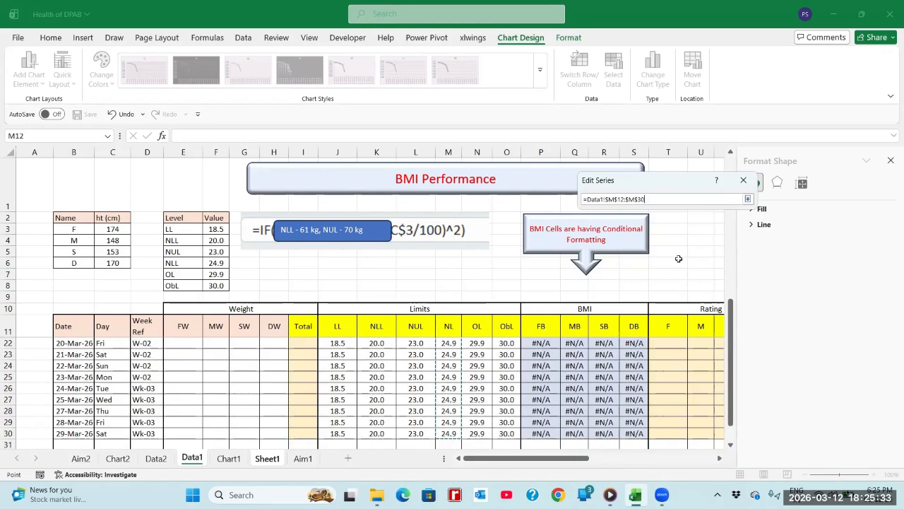
pyautogui.click(747, 199)
pyautogui.click(686, 252)
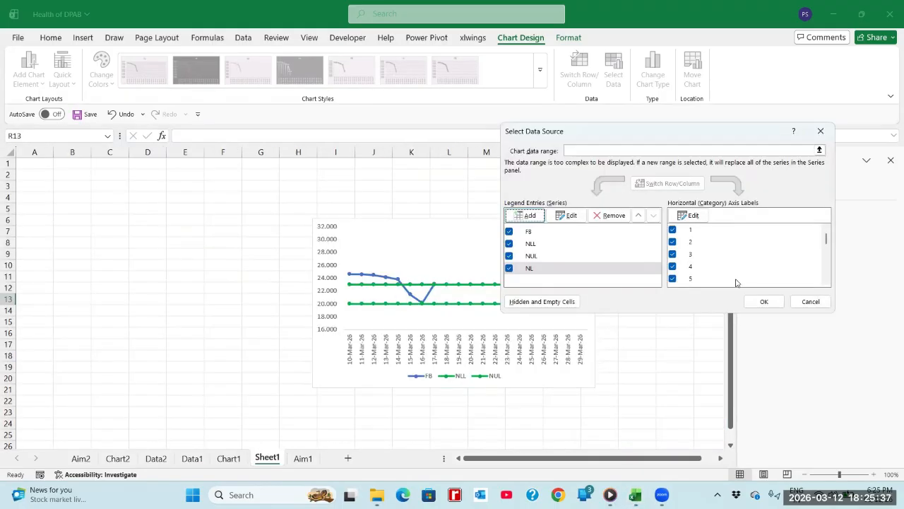
pyautogui.click(760, 302)
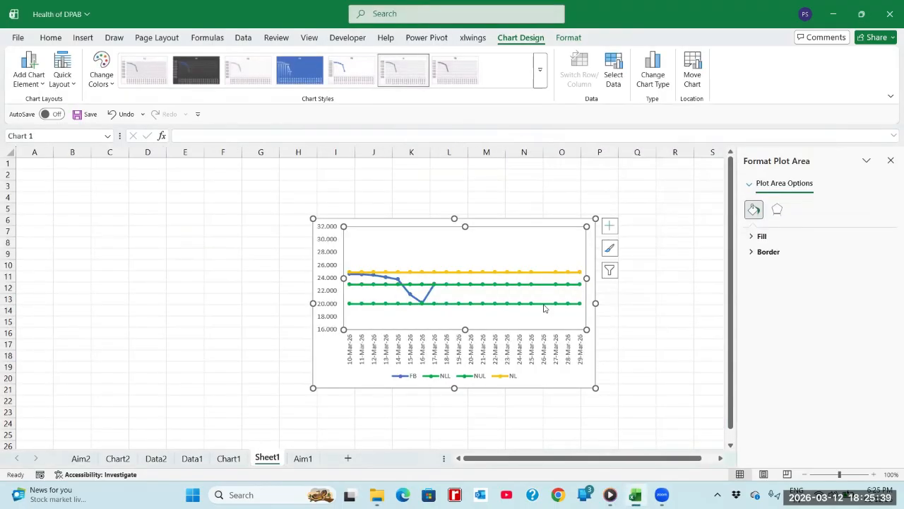
# Fill the NL series markers with standard green
pyautogui.click(473, 272)
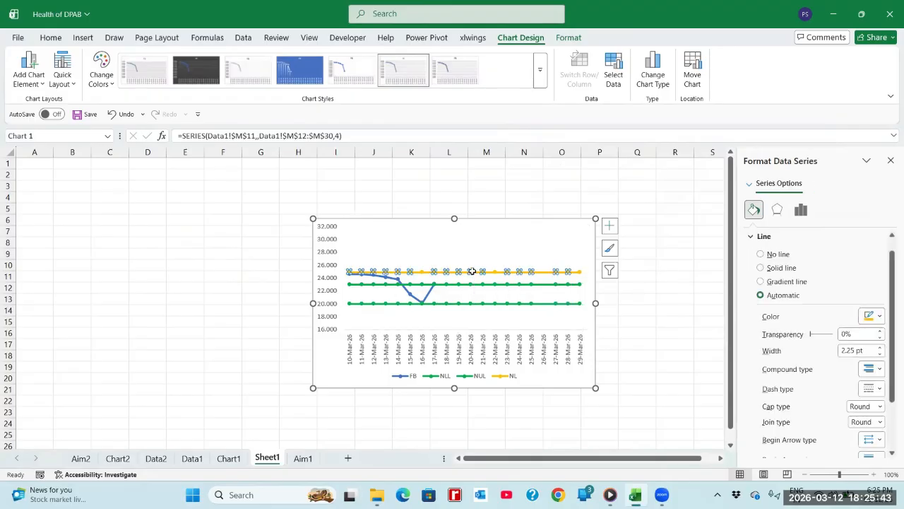
pyautogui.rightClick(472, 272)
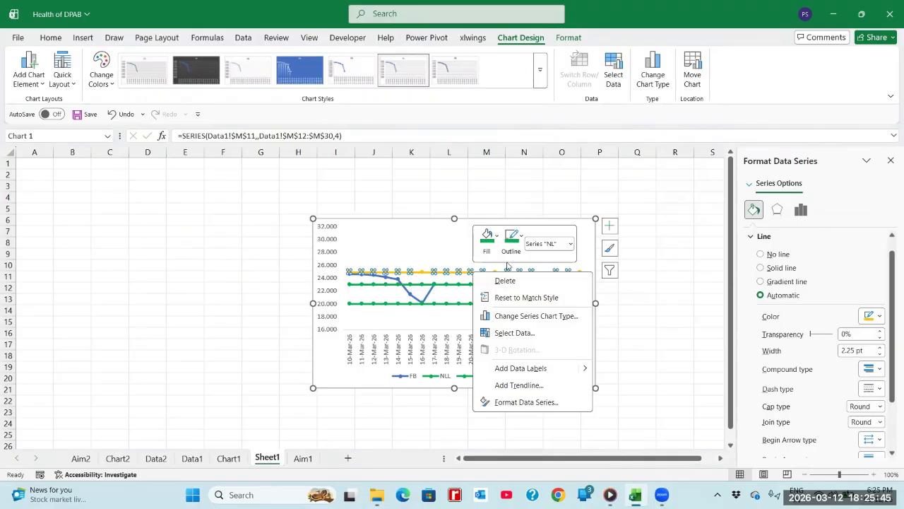
pyautogui.press('Escape')
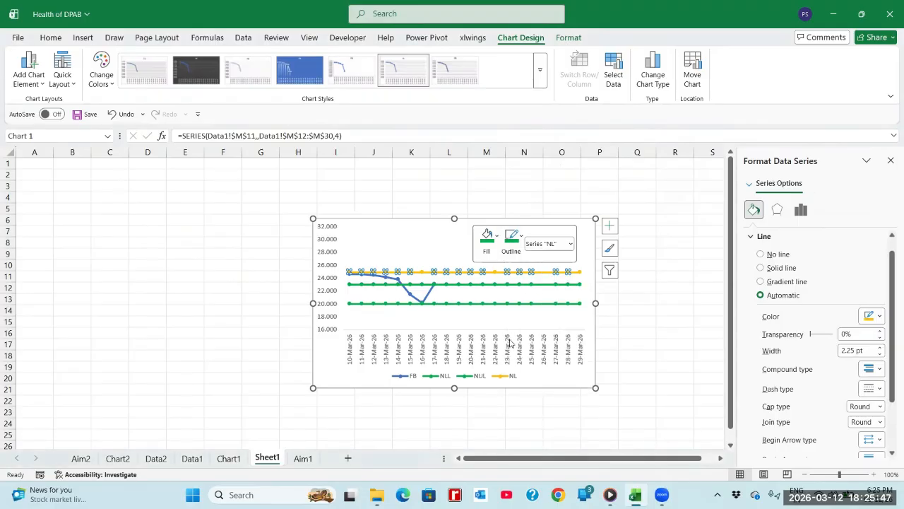
pyautogui.click(497, 235)
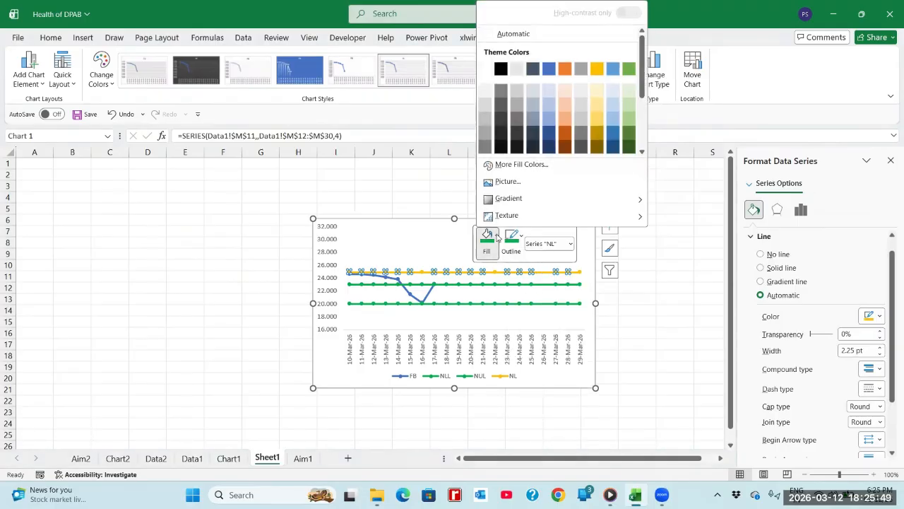
pyautogui.click(640, 151)
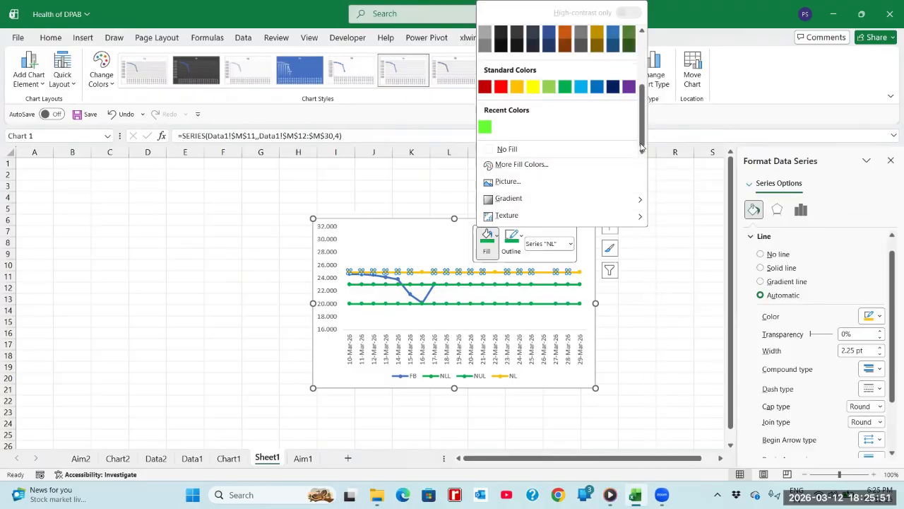
pyautogui.click(564, 88)
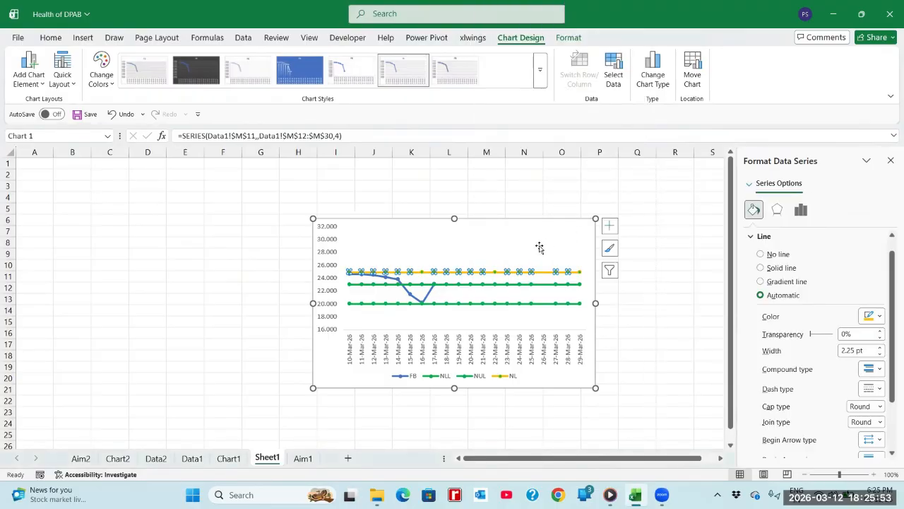
# Change the NL series line outline to standard green and deselect the chart
pyautogui.rightClick(496, 271)
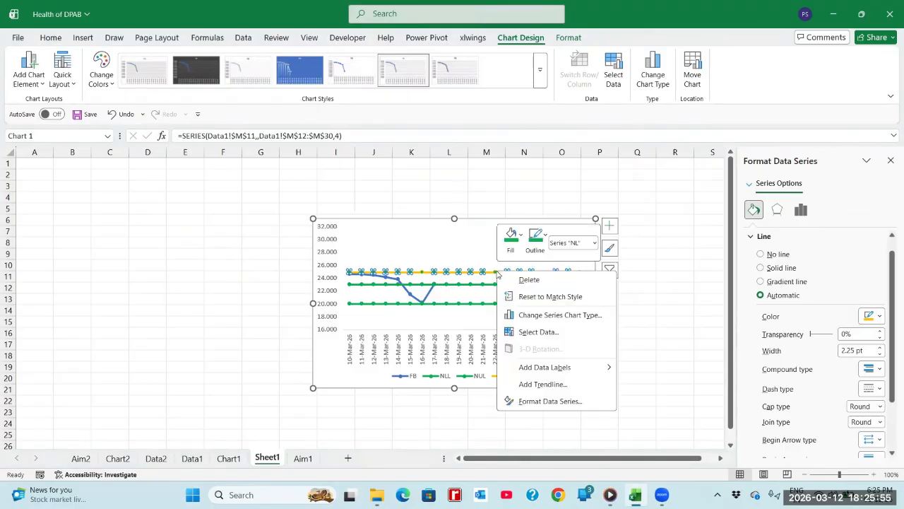
pyautogui.click(545, 237)
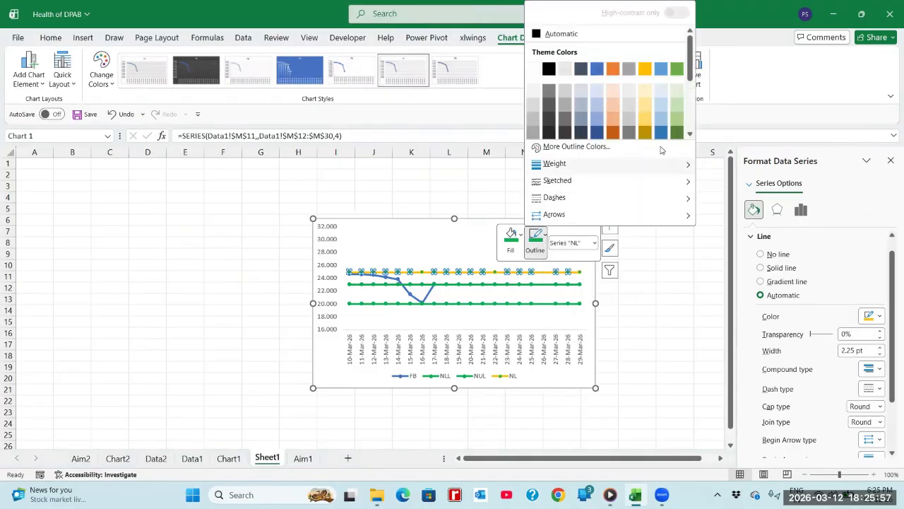
pyautogui.scroll(-3, 692, 129)
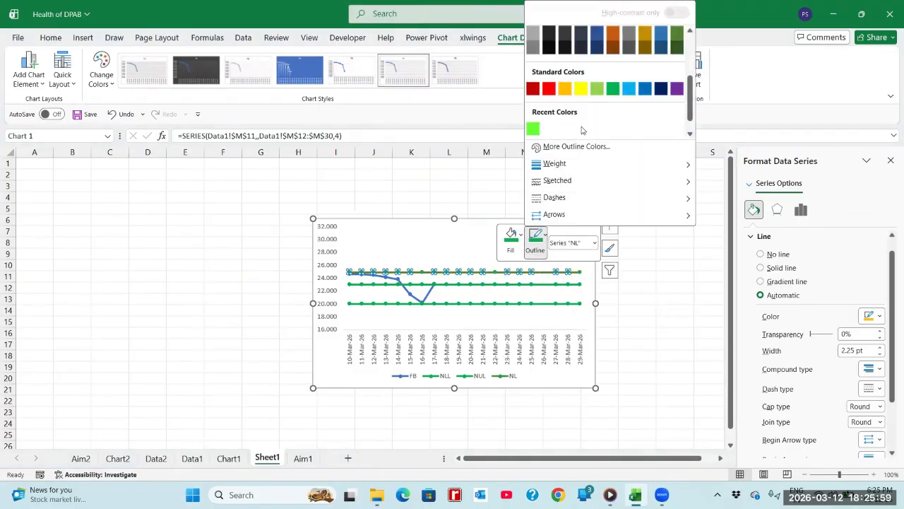
pyautogui.click(612, 89)
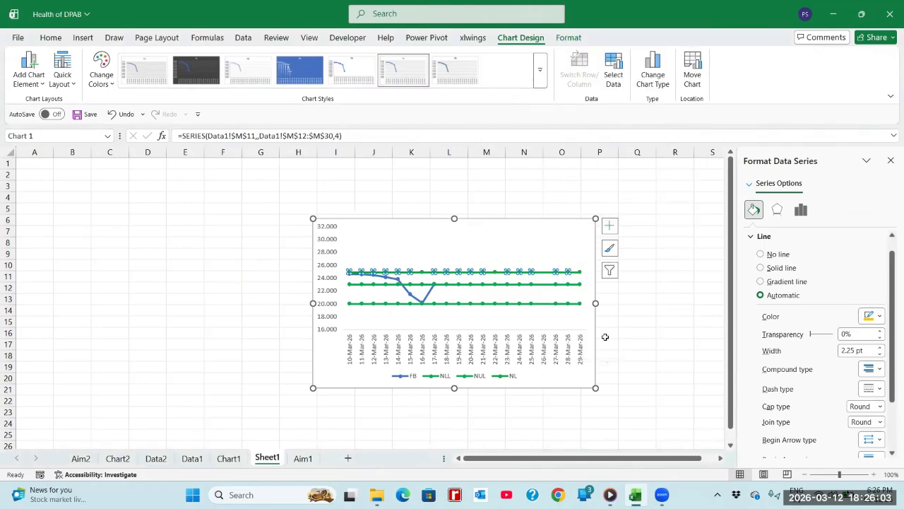
pyautogui.click(632, 313)
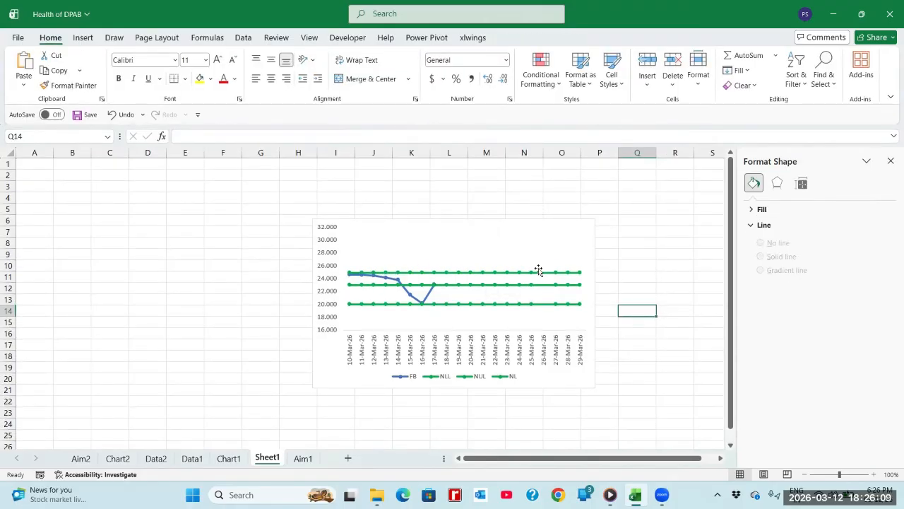
# Set the dash type of the NL series line to square dot and deselect the chart
pyautogui.click(479, 275)
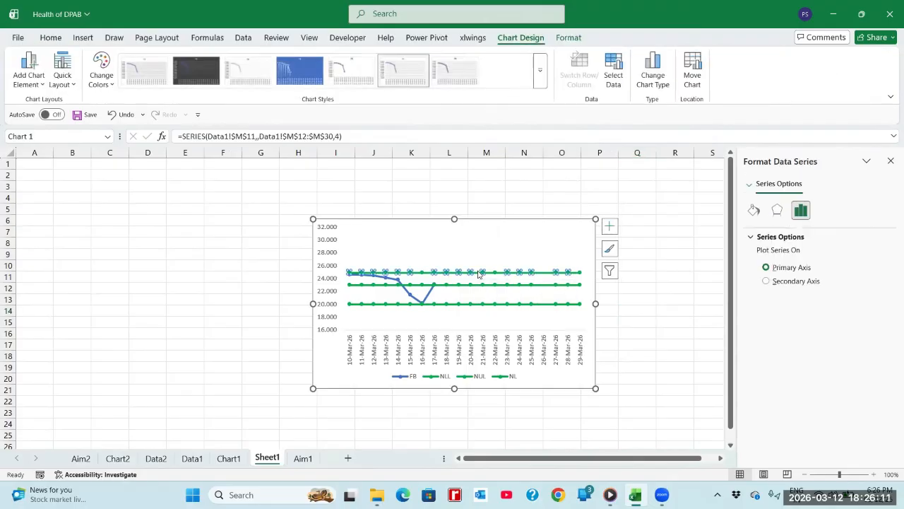
pyautogui.rightClick(478, 274)
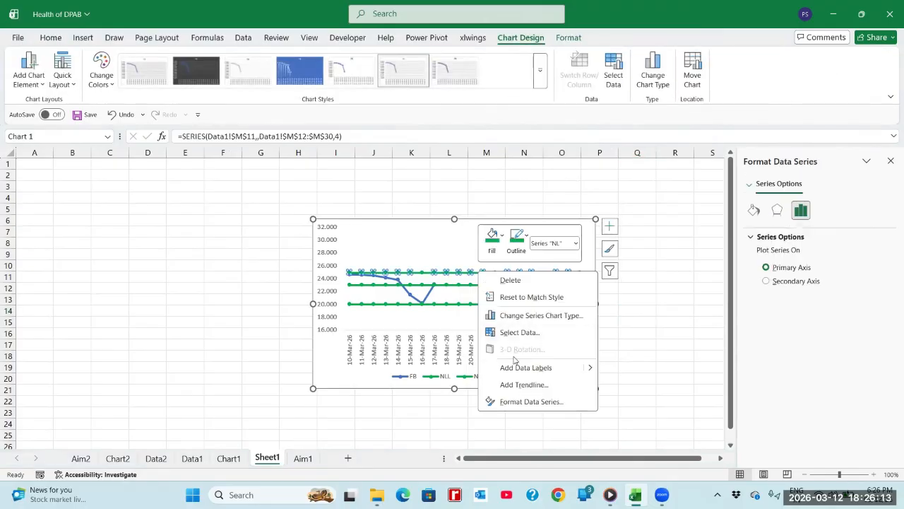
pyautogui.click(541, 402)
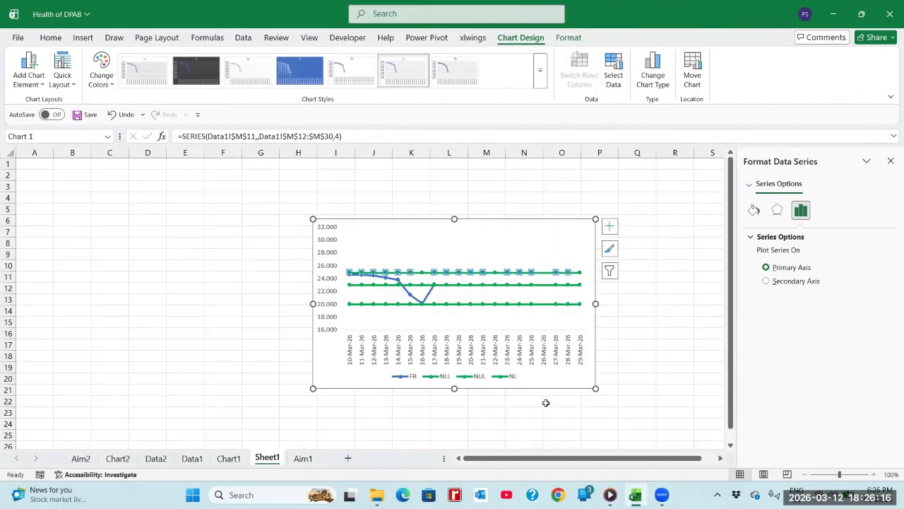
pyautogui.click(753, 210)
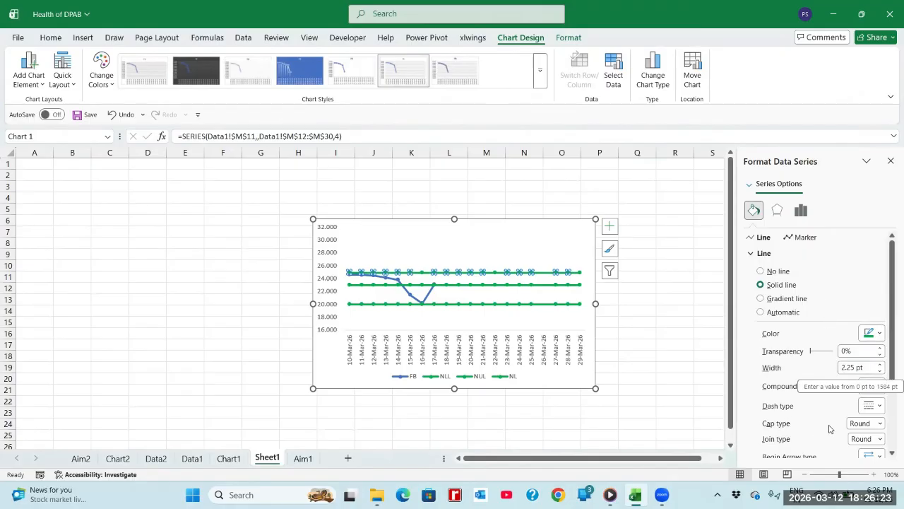
pyautogui.click(876, 406)
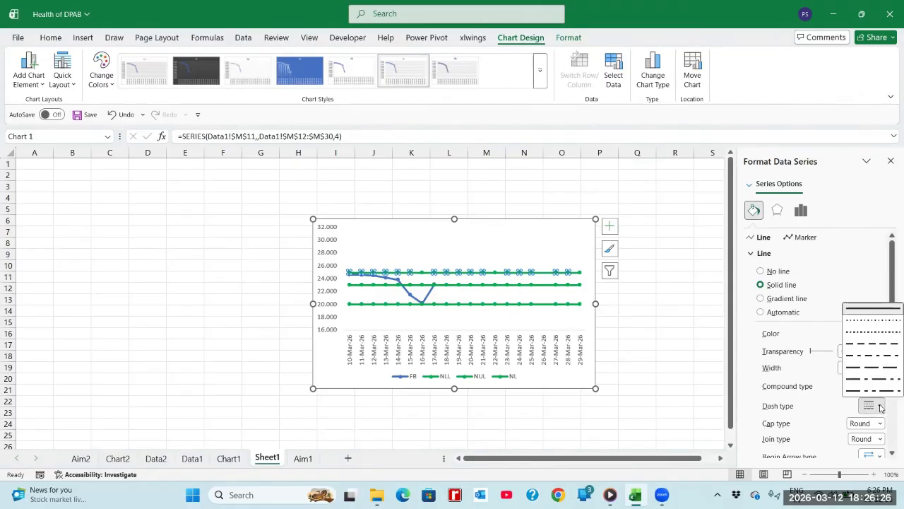
pyautogui.click(873, 332)
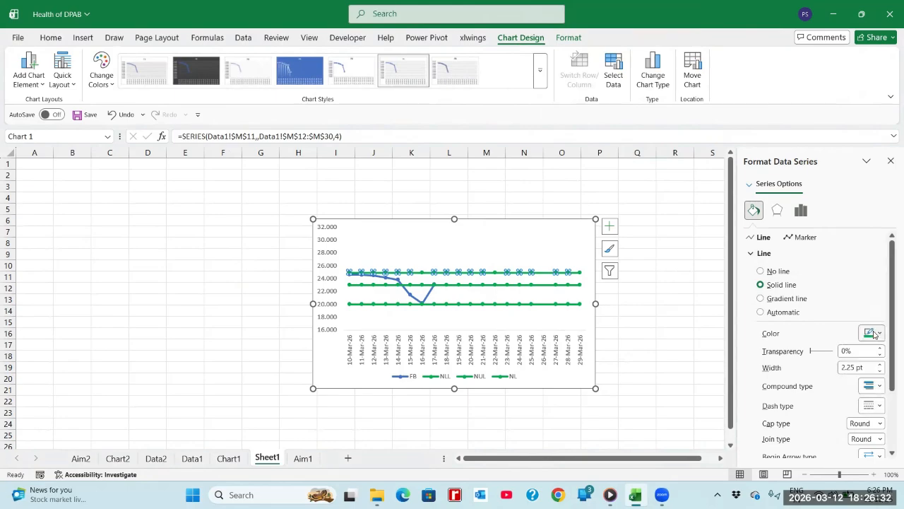
pyautogui.click(697, 409)
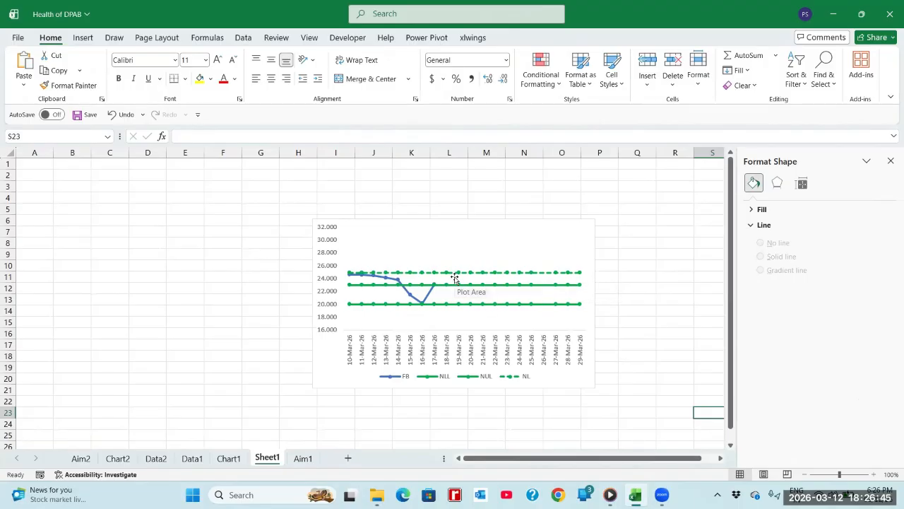
# Add a new series to the Sheet1 chart, named from the LL header in Data1 cell J11
pyautogui.click(519, 234)
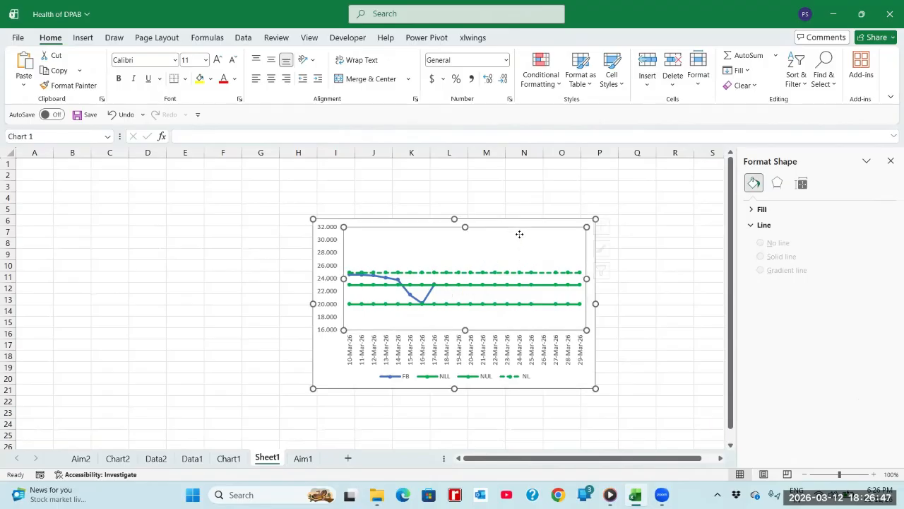
pyautogui.rightClick(520, 236)
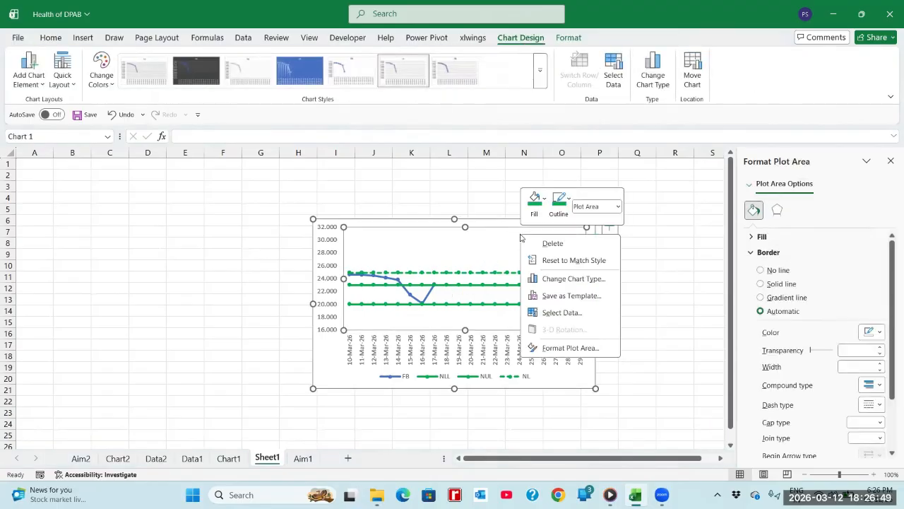
pyautogui.click(556, 312)
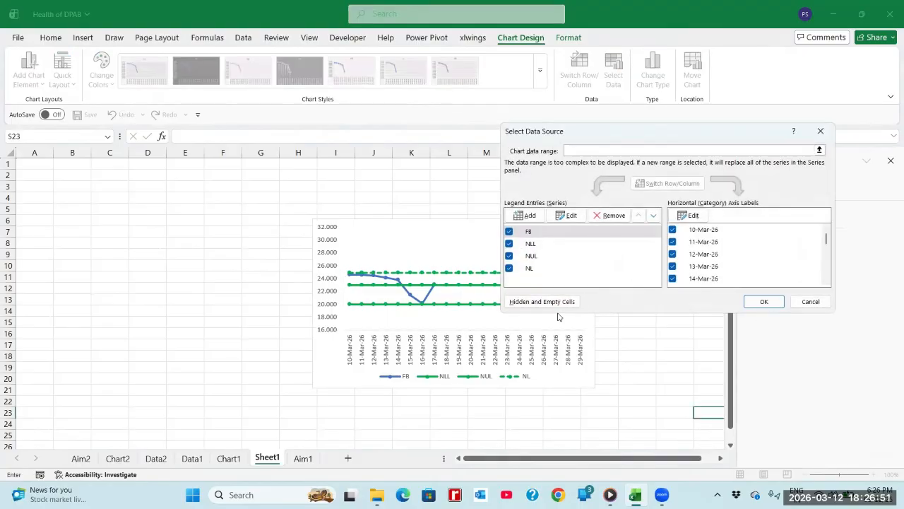
pyautogui.click(530, 215)
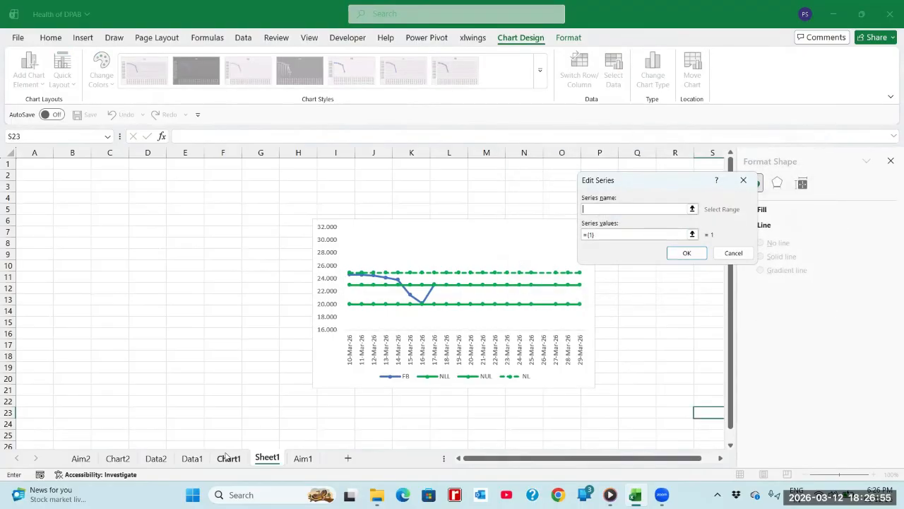
pyautogui.click(199, 460)
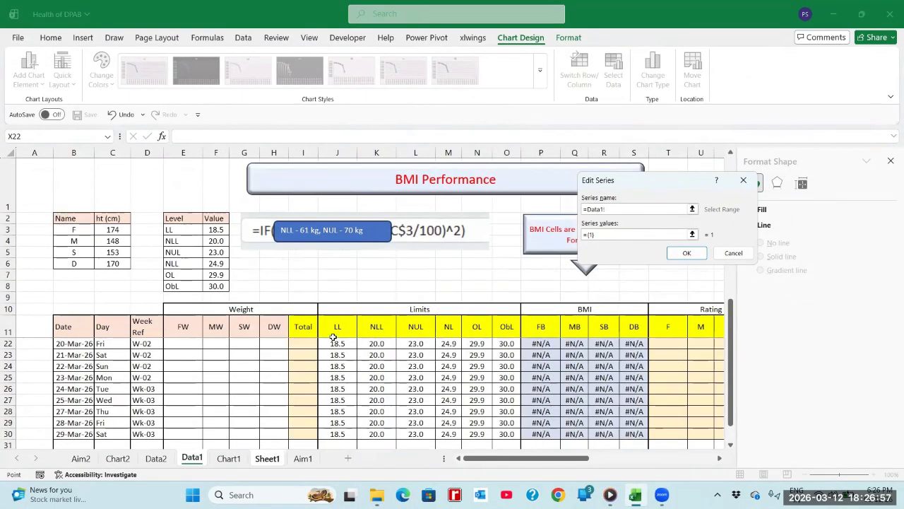
pyautogui.click(336, 332)
# Set the LL series values to Data1 range J12:J30 and apply the new series to the chart
pyautogui.click(692, 234)
pyautogui.click(337, 327)
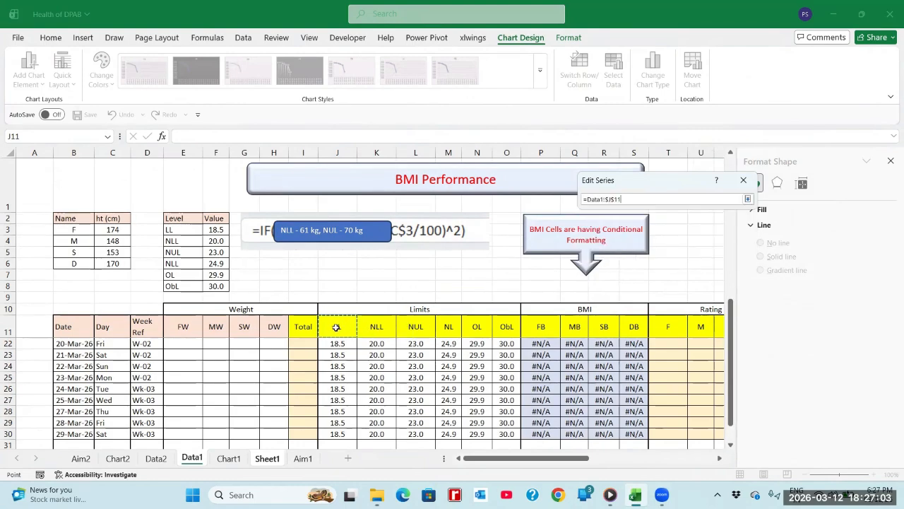
pyautogui.press('Down')
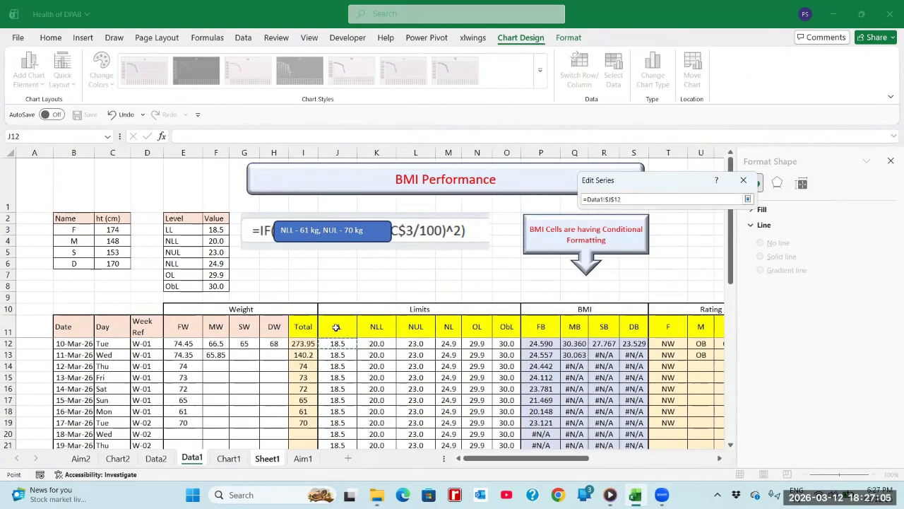
pyautogui.hotkey('shift', 'Down')
pyautogui.hotkey('shift', 'Down')
pyautogui.hotkey('shift', 'Down')
pyautogui.hotkey('shift', 'Down')
pyautogui.hotkey('shift', 'Down')
pyautogui.hotkey('shift', 'Down')
pyautogui.hotkey('shift', 'Down')
pyautogui.hotkey('shift', 'Down')
pyautogui.hotkey('shift', 'Down')
pyautogui.hotkey('shift', 'Down')
pyautogui.hotkey('shift', 'Down')
pyautogui.hotkey('shift', 'Down')
pyautogui.hotkey('shift', 'Down')
pyautogui.hotkey('shift', 'Down')
pyautogui.hotkey('shift', 'Down')
pyautogui.hotkey('shift', 'Down')
pyautogui.hotkey('shift', 'Down')
pyautogui.hotkey('shift', 'Down')
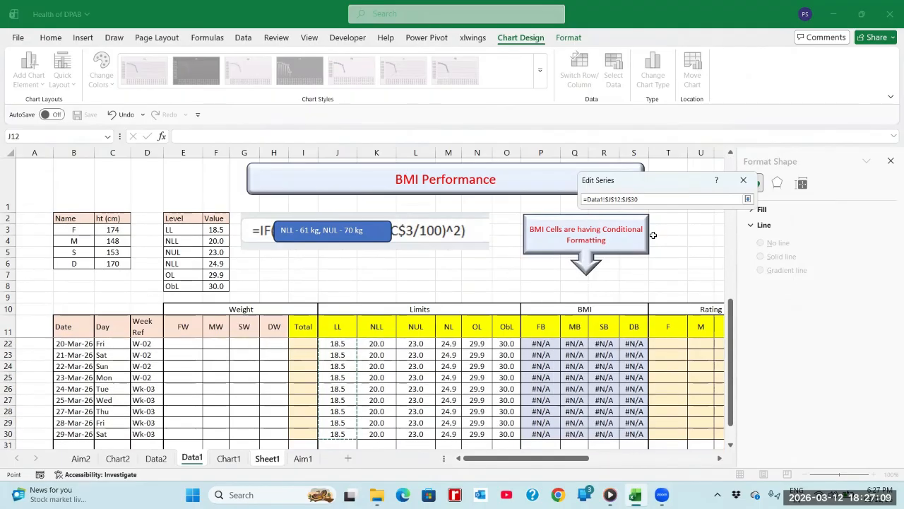
pyautogui.click(747, 199)
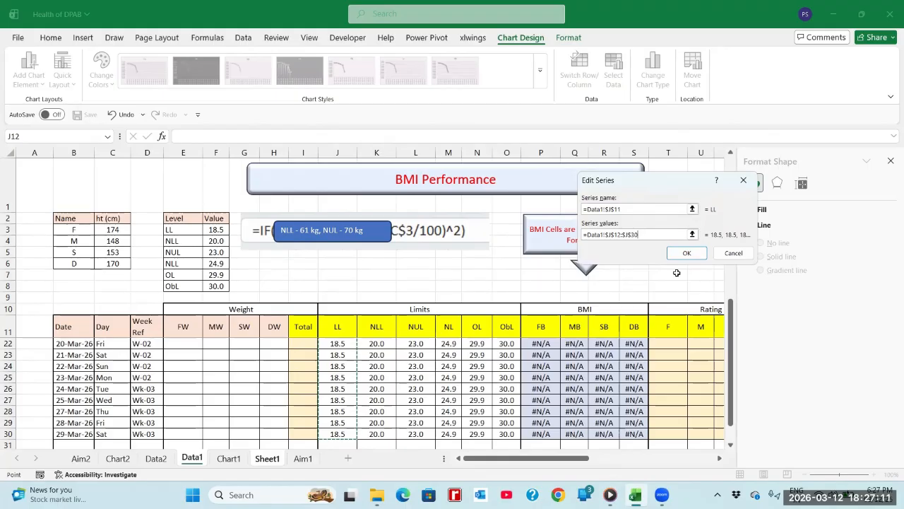
pyautogui.click(686, 253)
pyautogui.click(750, 303)
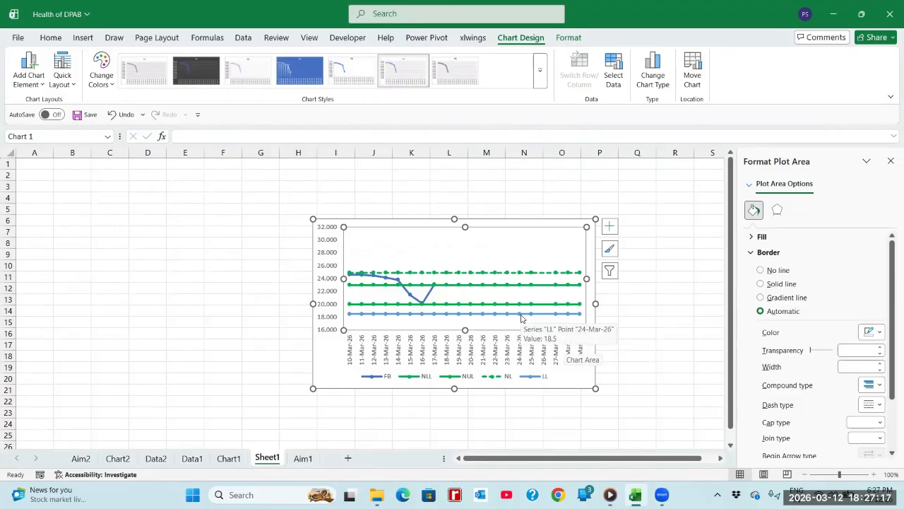
# Format the LL series line with a square dot dash type in standard red, and deselect the chart
pyautogui.click(524, 317)
pyautogui.rightClick(523, 316)
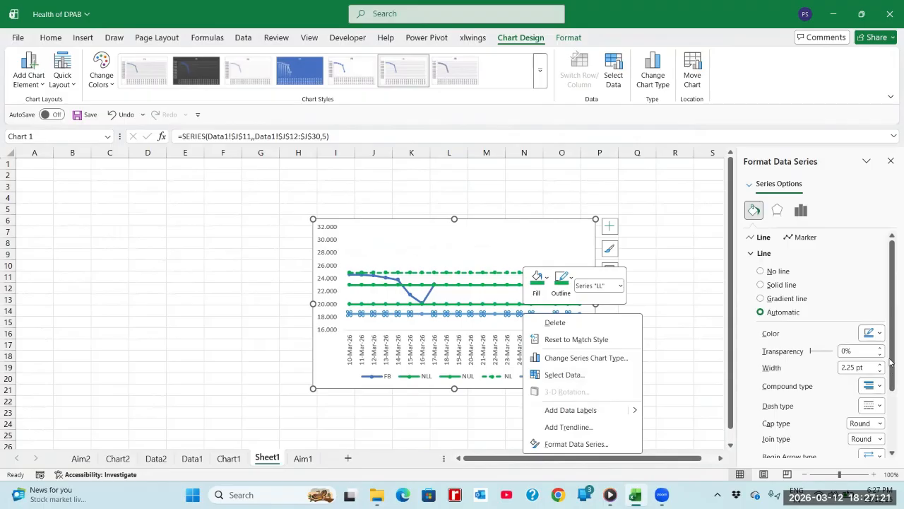
pyautogui.click(881, 408)
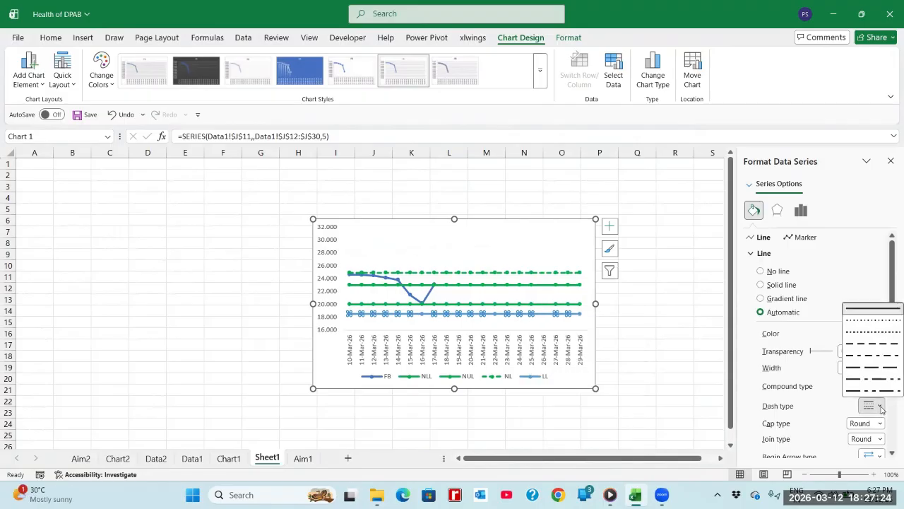
pyautogui.click(874, 332)
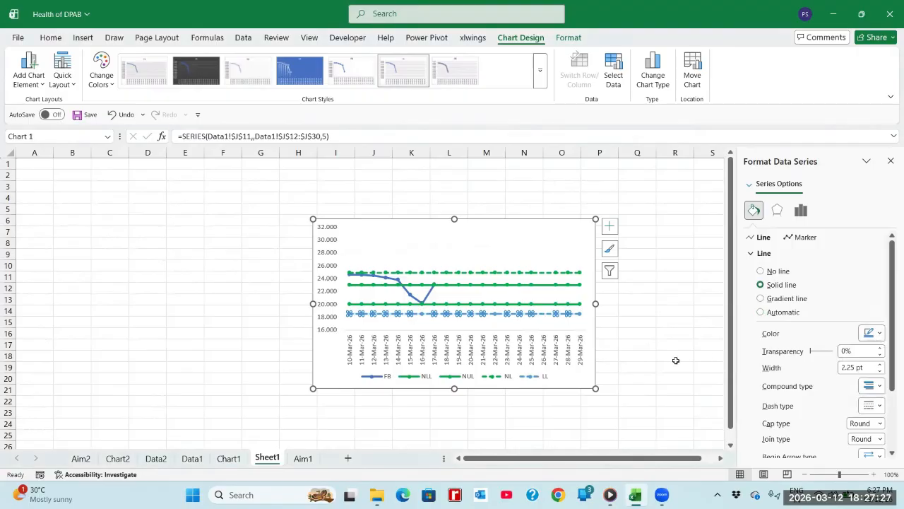
pyautogui.click(880, 334)
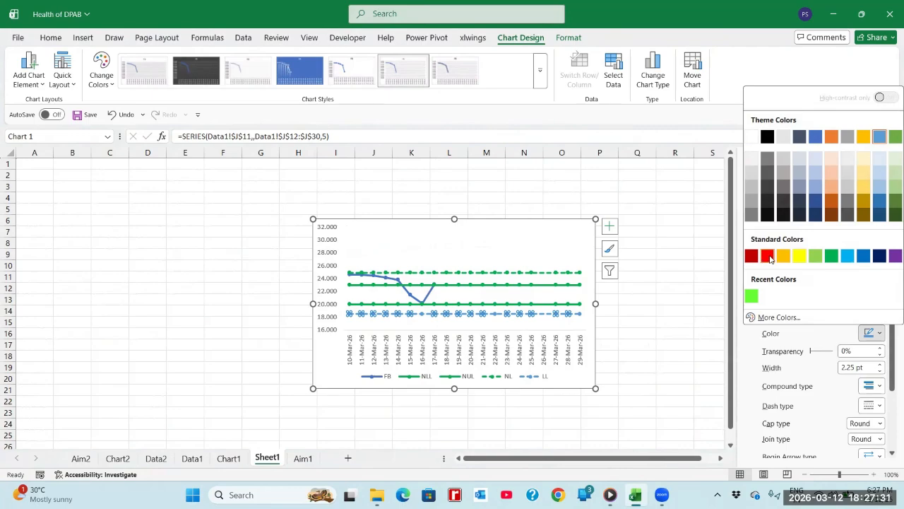
pyautogui.click(768, 256)
pyautogui.click(703, 377)
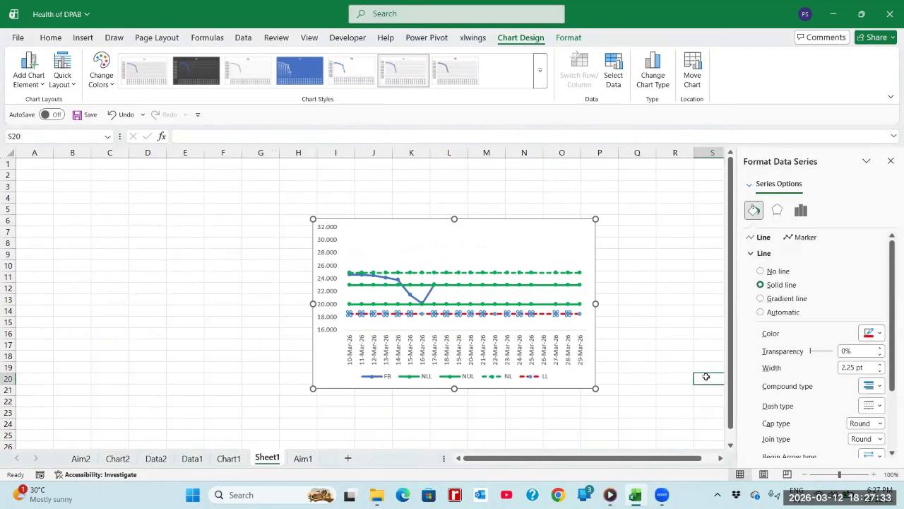
pyautogui.click(669, 319)
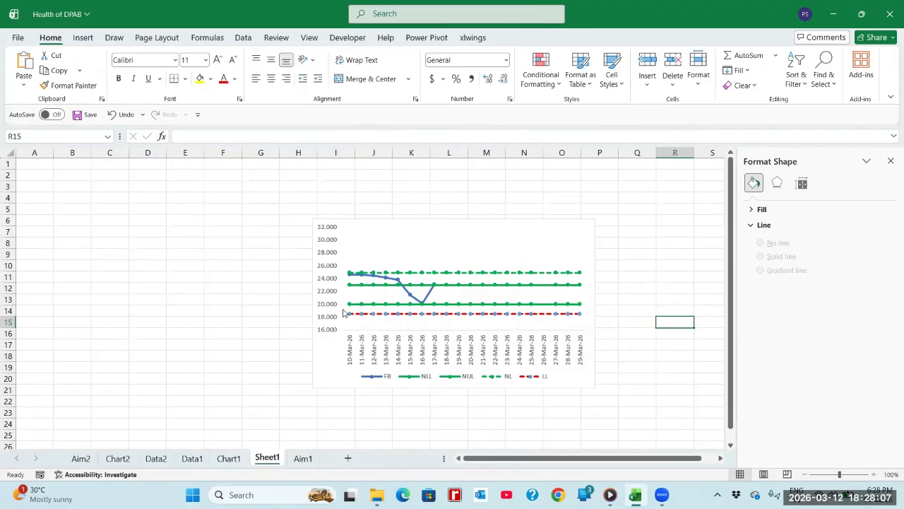
# Clear the FW weight entries for 15-Mar-26 to 17-Mar-26 in Data1 cells E17:E19
pyautogui.moveTo(349, 309)
pyautogui.moveTo(348, 290)
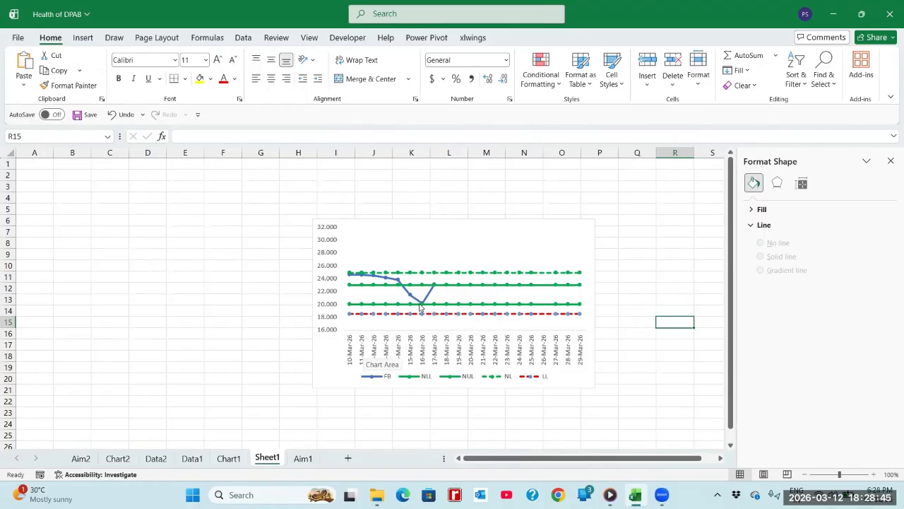
pyautogui.moveTo(419, 306)
pyautogui.click(192, 458)
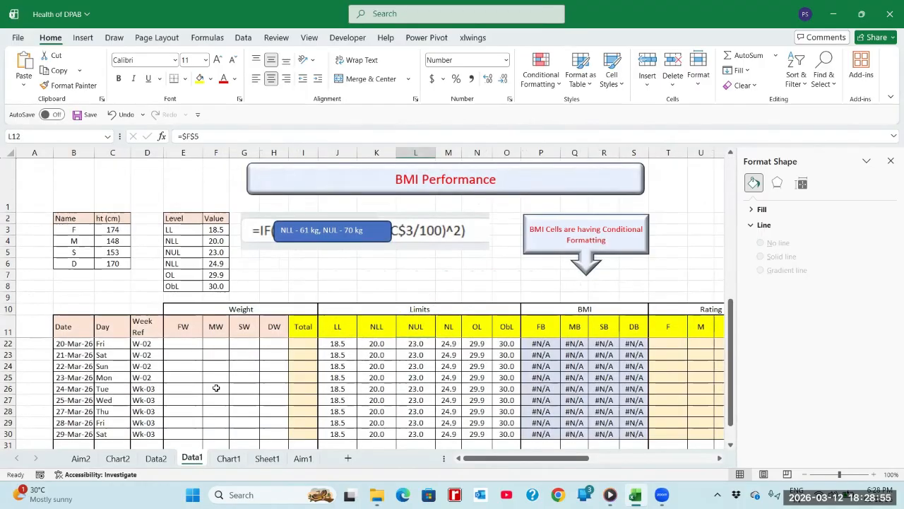
pyautogui.hotkey('ctrl', 'Home')
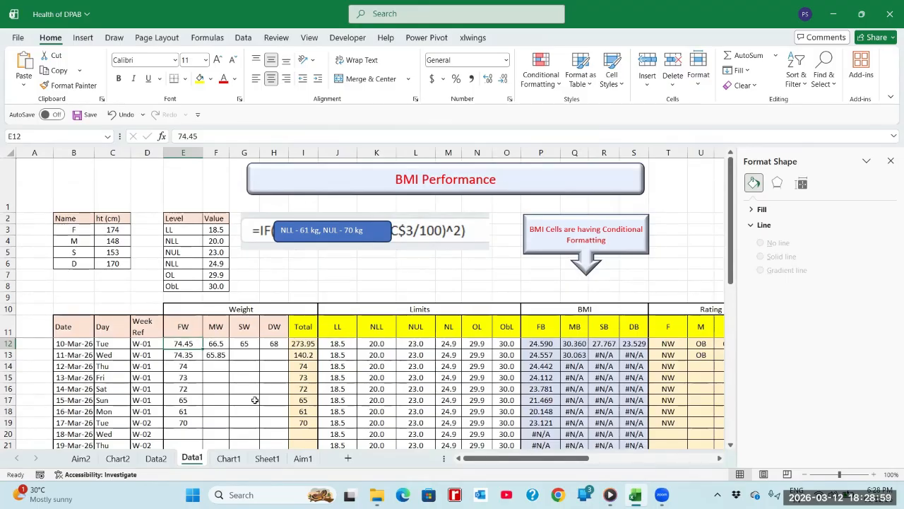
pyautogui.press('Down')
pyautogui.press('Down')
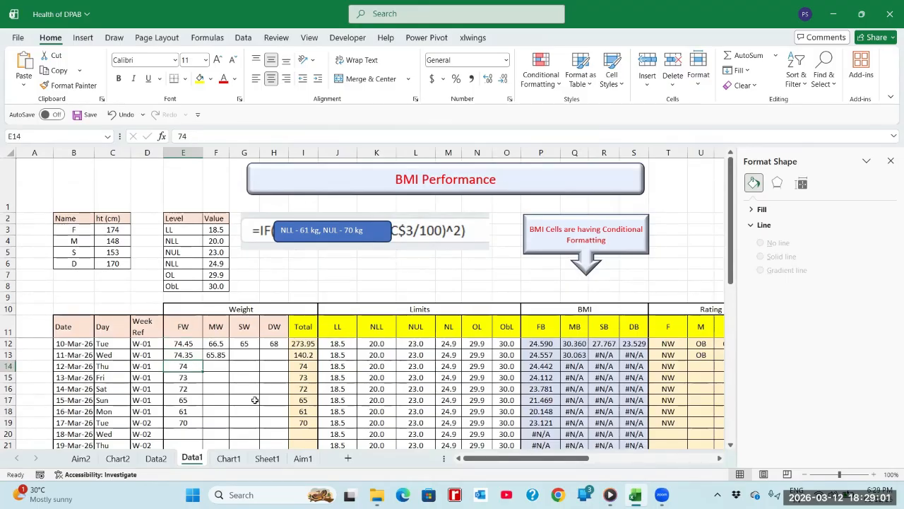
pyautogui.press('Down')
pyautogui.press('Down')
pyautogui.press('Down')
pyautogui.hotkey('shift', 'Down')
pyautogui.hotkey('shift', 'Down')
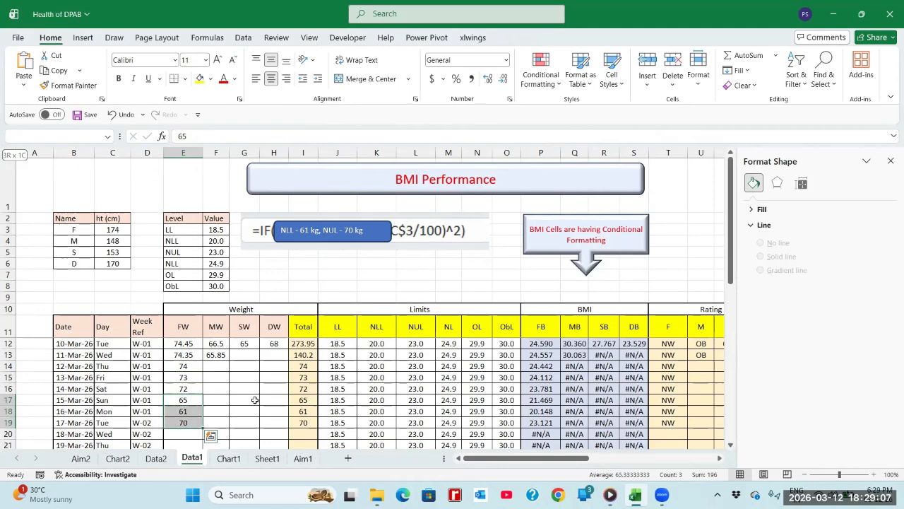
pyautogui.press('Delete')
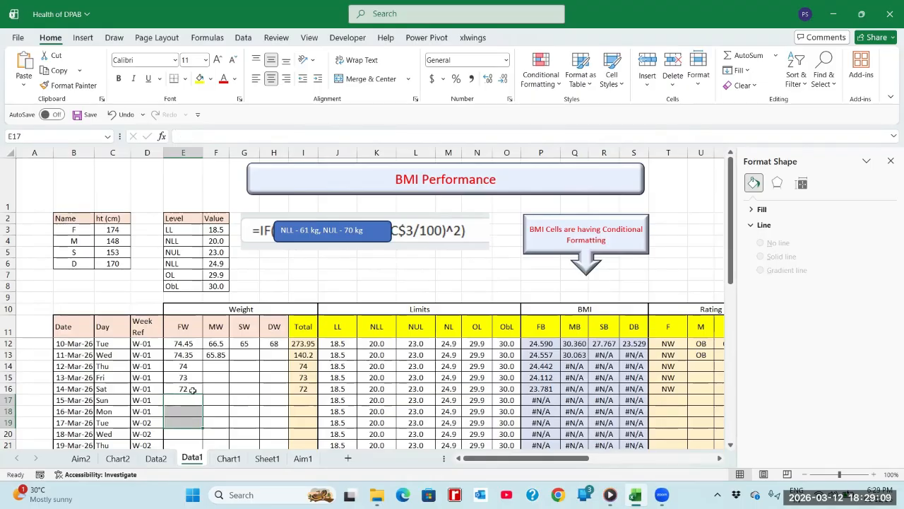
pyautogui.click(185, 379)
pyautogui.click(187, 388)
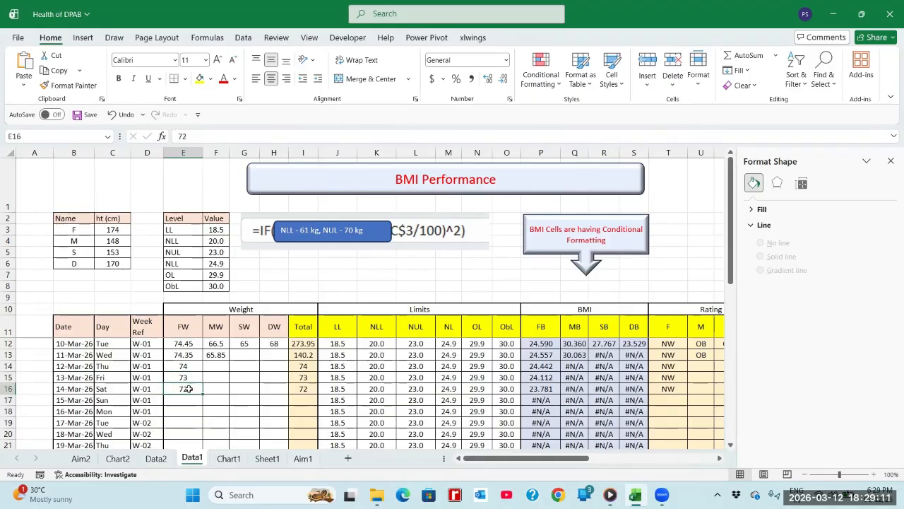
# Give the plot area of the Sheet1 chart a solid outline and deselect the chart
pyautogui.click(265, 459)
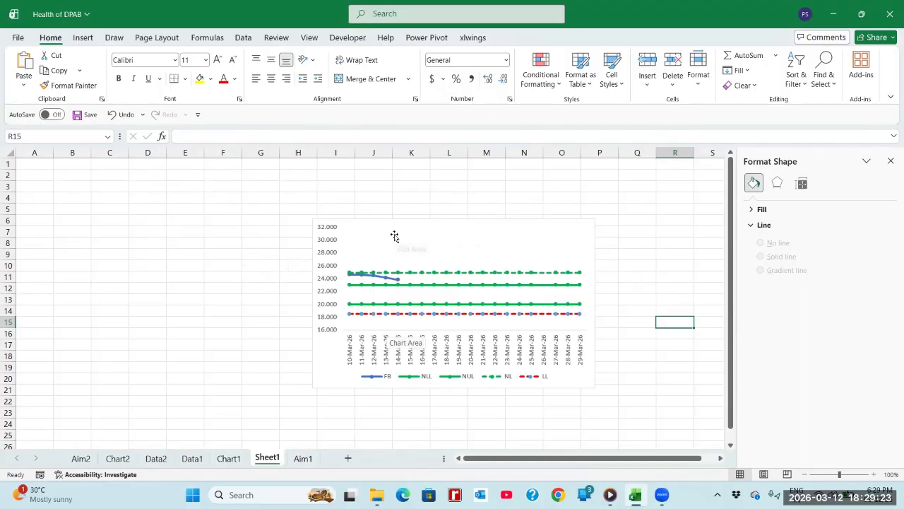
pyautogui.click(432, 234)
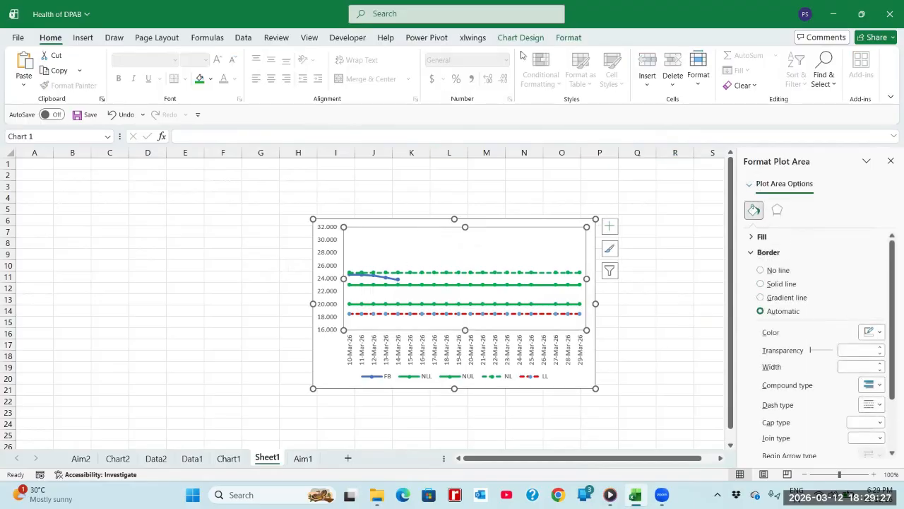
pyautogui.click(567, 38)
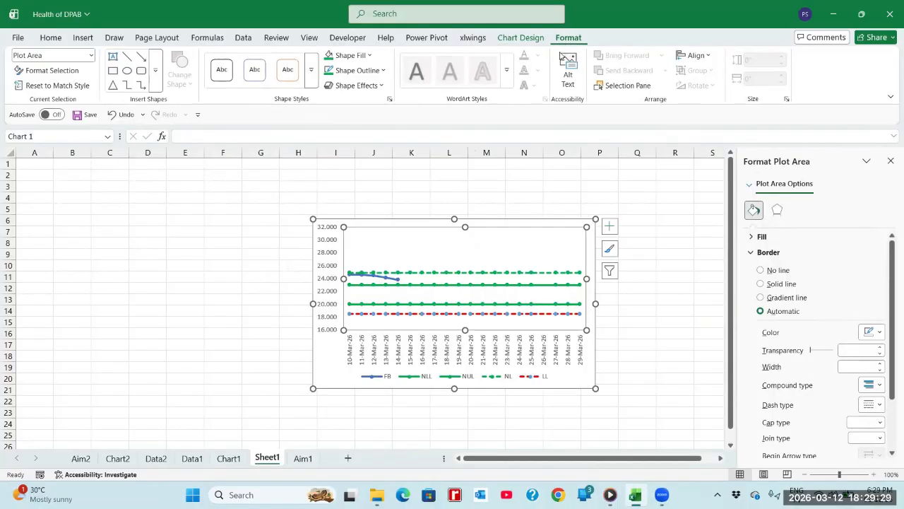
pyautogui.click(383, 71)
pyautogui.click(381, 146)
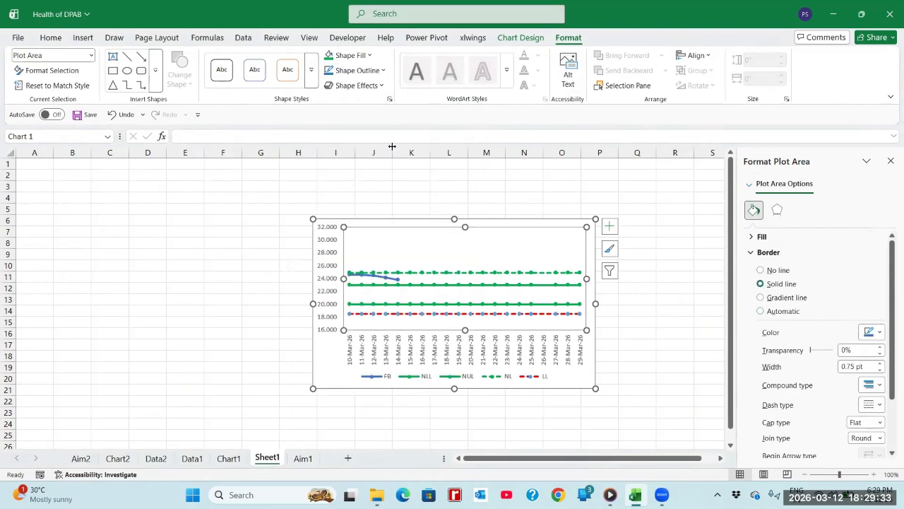
pyautogui.click(659, 309)
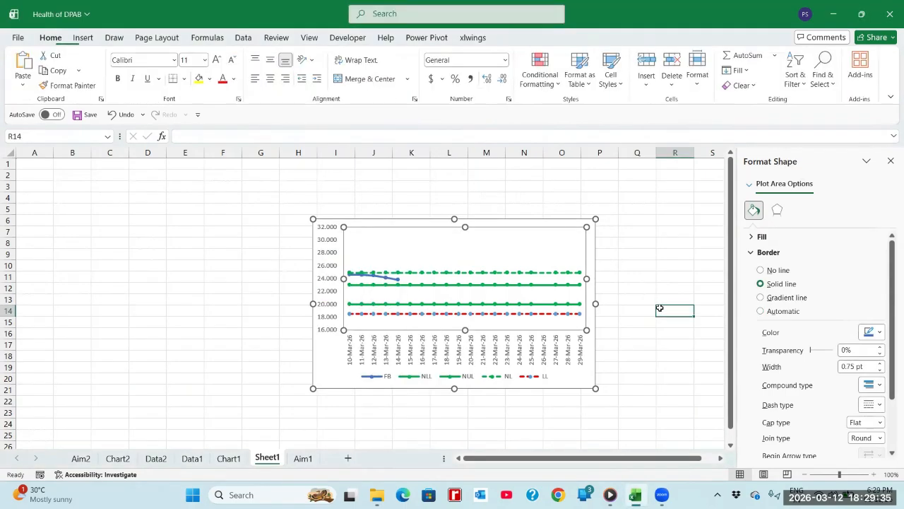
# Move the Sheet1 chart so it starts near cell C7 and enlarge it to about 6.39" wide by 3.89" high
pyautogui.click(346, 240)
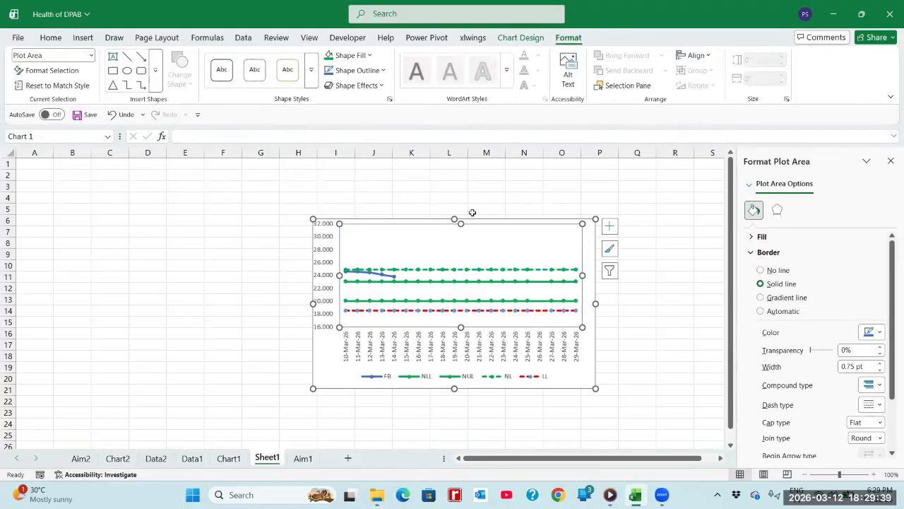
pyautogui.click(118, 116)
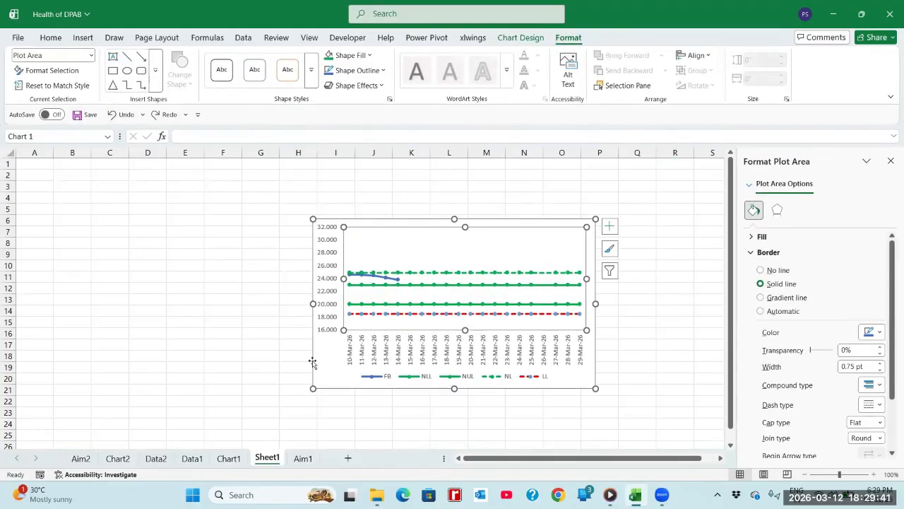
pyautogui.click(256, 378)
pyautogui.click(329, 357)
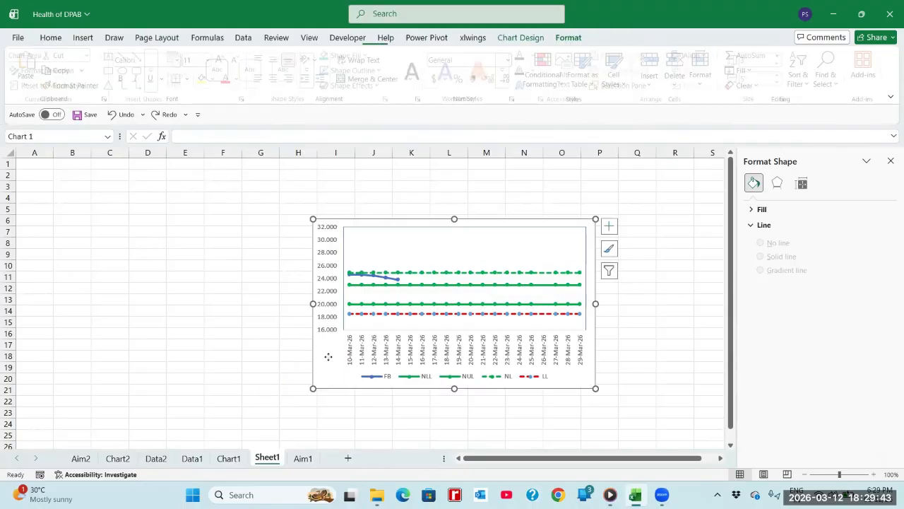
pyautogui.moveTo(329, 357); pyautogui.dragTo(101, 363)
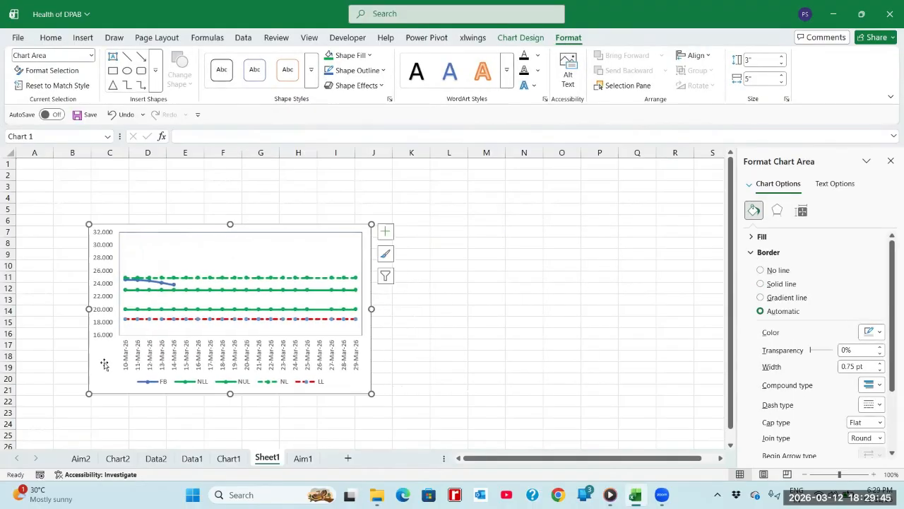
pyautogui.moveTo(371, 394); pyautogui.dragTo(450, 444)
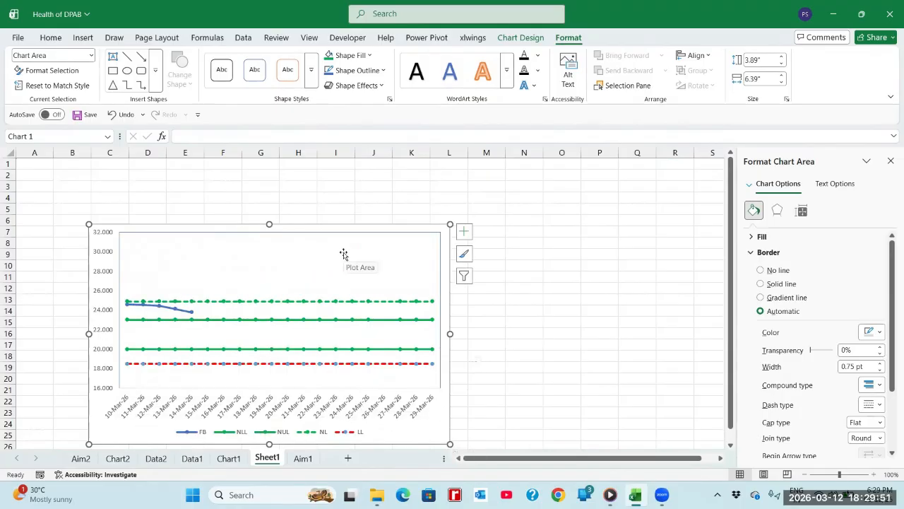
# Add a new series to the Sheet1 chart, taking its name from the FW header in Data1 cell E11
pyautogui.rightClick(343, 255)
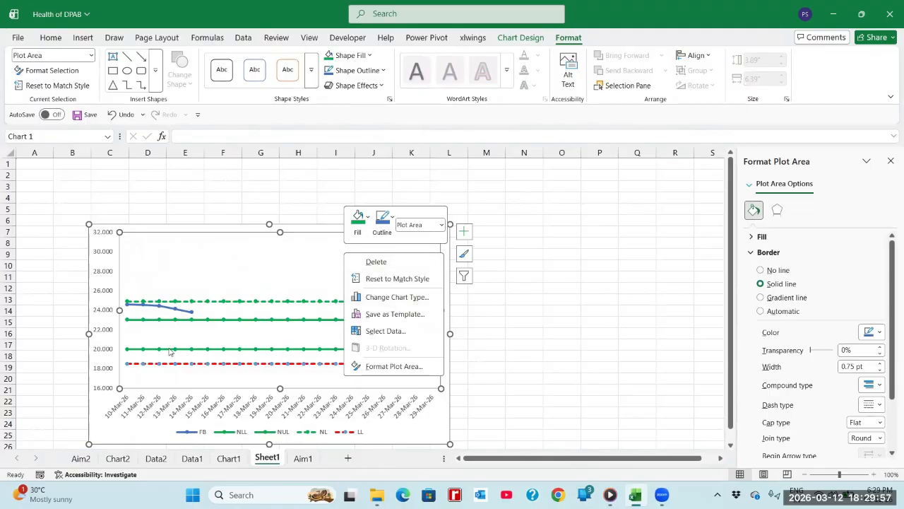
pyautogui.click(385, 331)
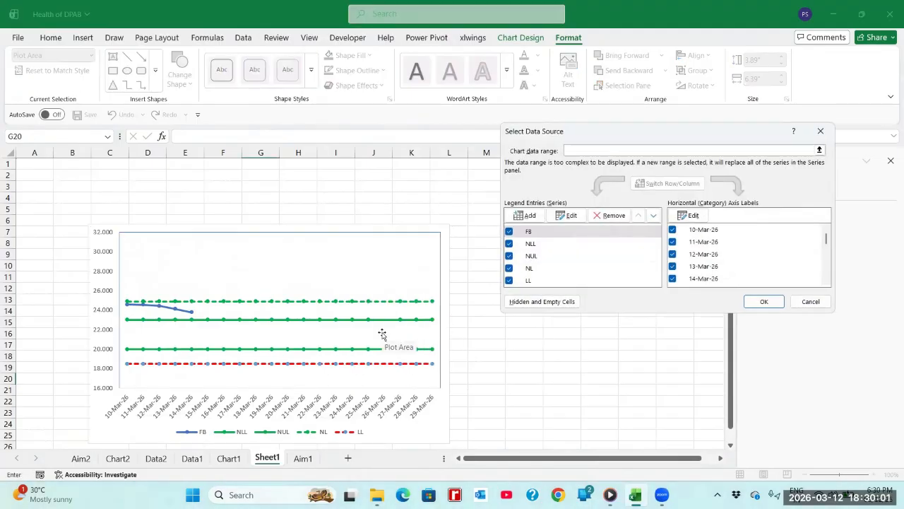
pyautogui.click(530, 216)
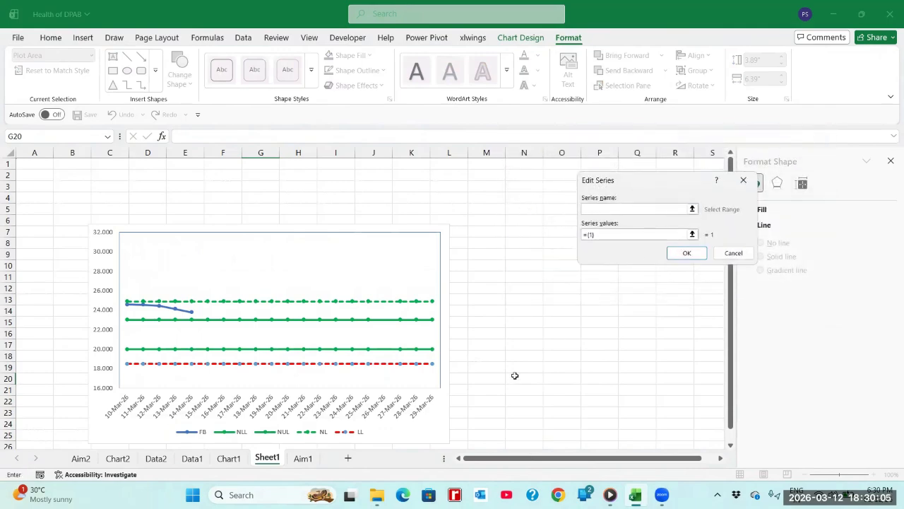
pyautogui.click(192, 459)
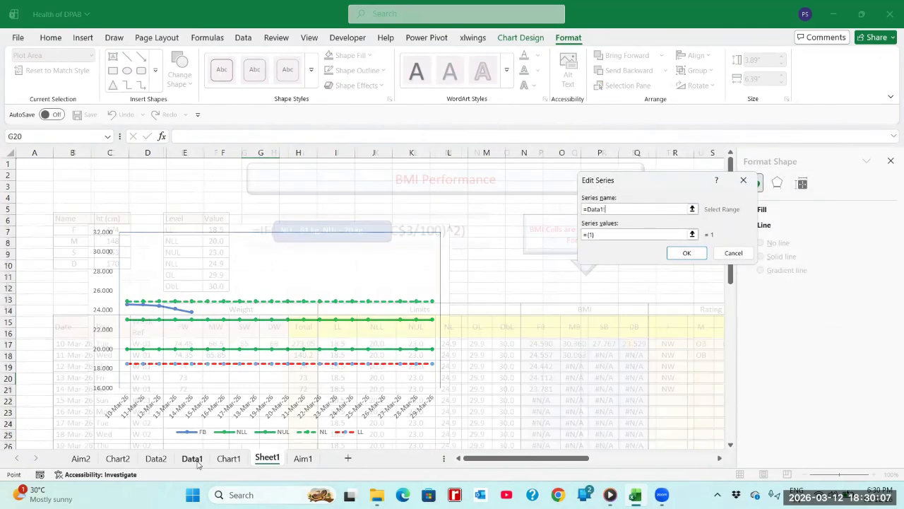
pyautogui.click(187, 331)
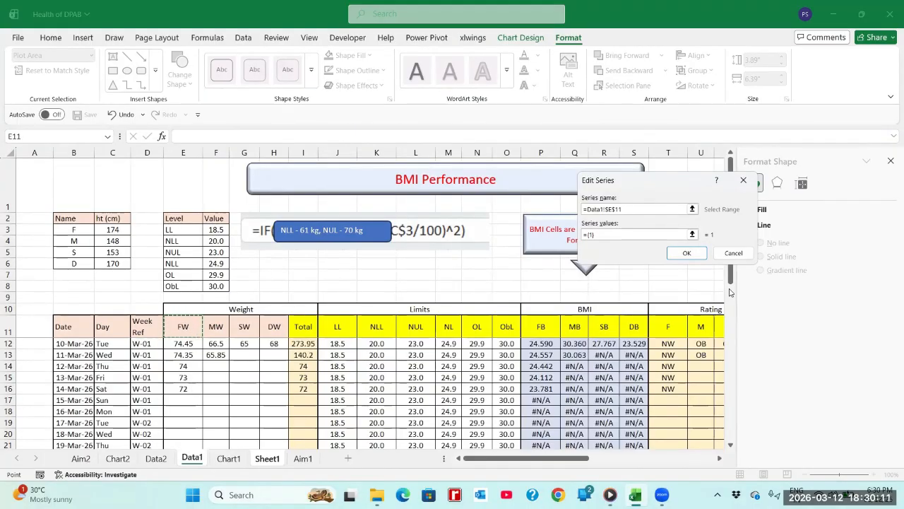
# Set the FW series values to Data1 range E12:E30 and apply the new series to the chart
pyautogui.click(693, 233)
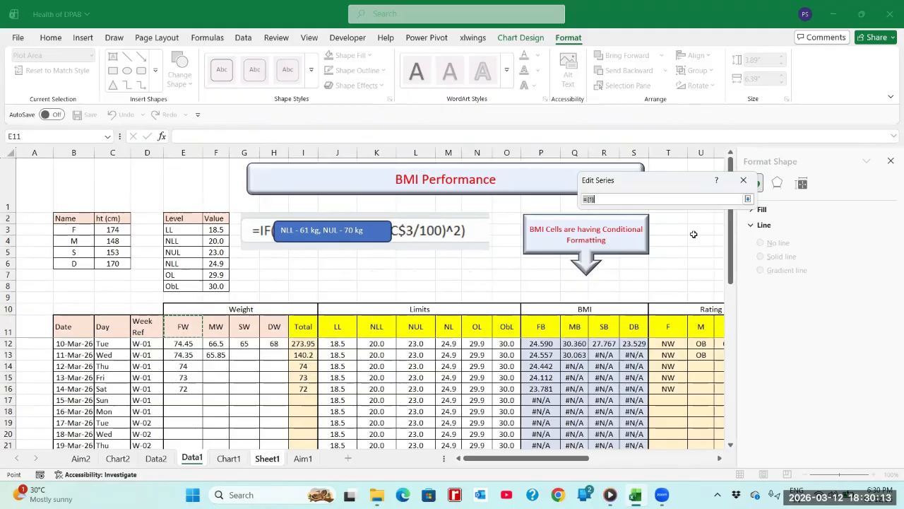
pyautogui.click(183, 325)
pyautogui.press('Down')
pyautogui.hotkey('shift', 'Down')
pyautogui.hotkey('shift', 'Down')
pyautogui.hotkey('shift', 'Down')
pyautogui.hotkey('shift', 'Down')
pyautogui.hotkey('shift', 'Down')
pyautogui.hotkey('shift', 'Down')
pyautogui.hotkey('shift', 'Down')
pyautogui.hotkey('shift', 'Down')
pyautogui.hotkey('shift', 'Down')
pyautogui.hotkey('shift', 'Down')
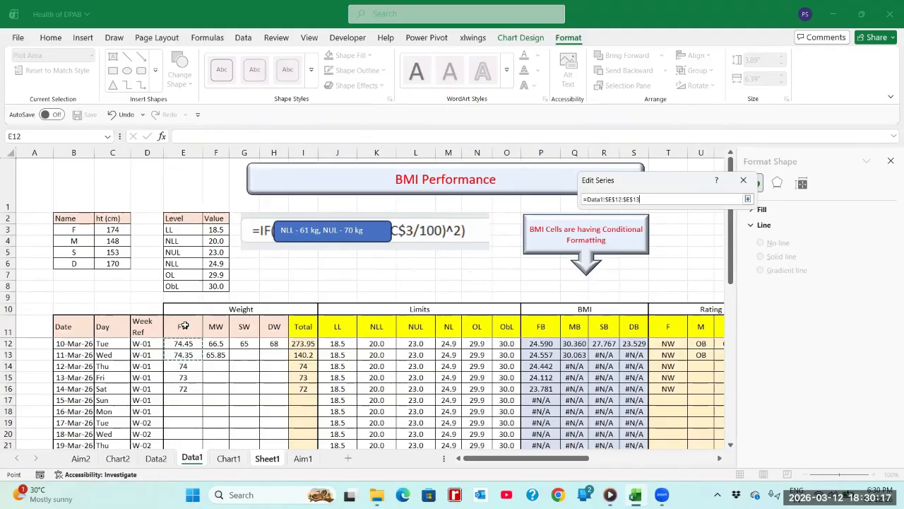
pyautogui.hotkey('shift', 'Down')
pyautogui.hotkey('shift', 'Down')
pyautogui.hotkey('shift', 'Down')
pyautogui.hotkey('shift', 'Down')
pyautogui.hotkey('shift', 'Down')
pyautogui.hotkey('shift', 'Down')
pyautogui.hotkey('shift', 'Down')
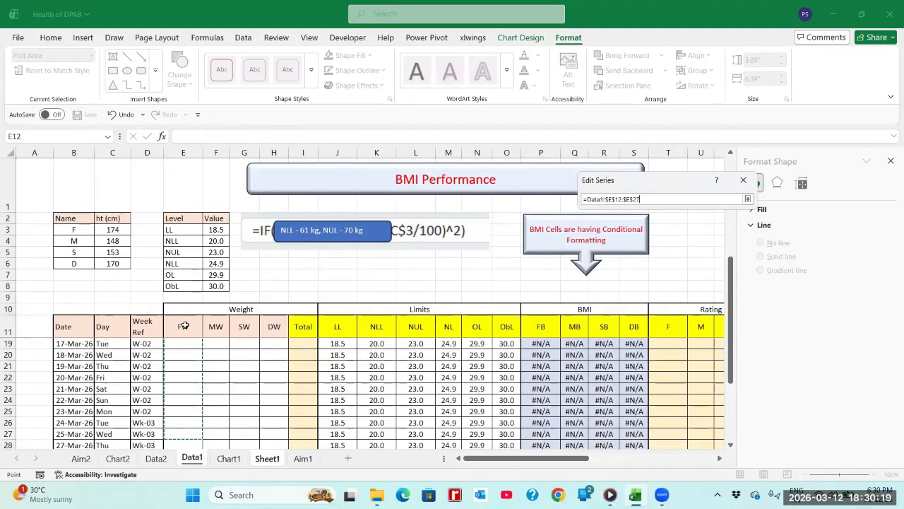
pyautogui.hotkey('shift', 'Down')
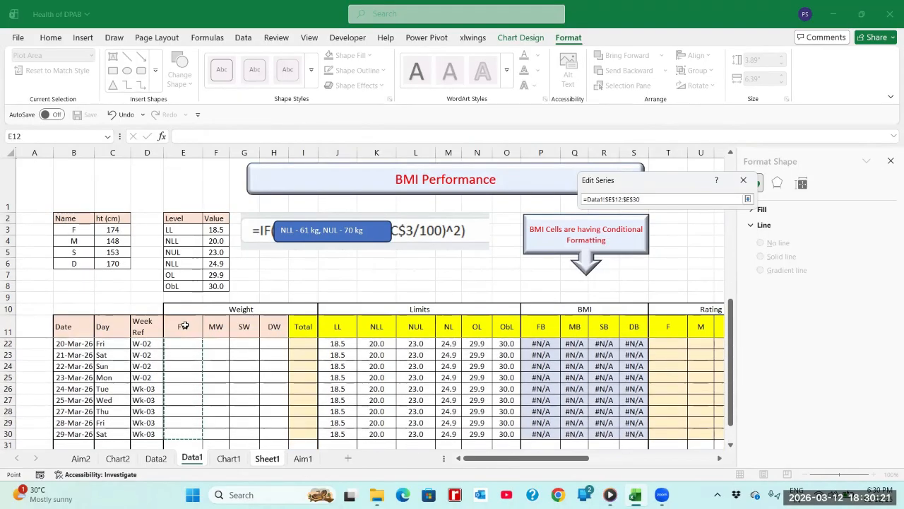
pyautogui.click(748, 200)
pyautogui.click(686, 252)
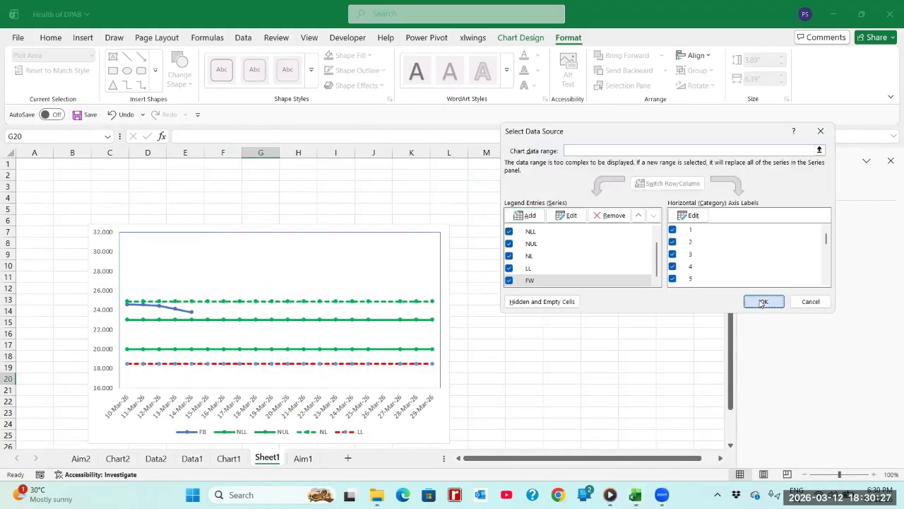
pyautogui.click(763, 302)
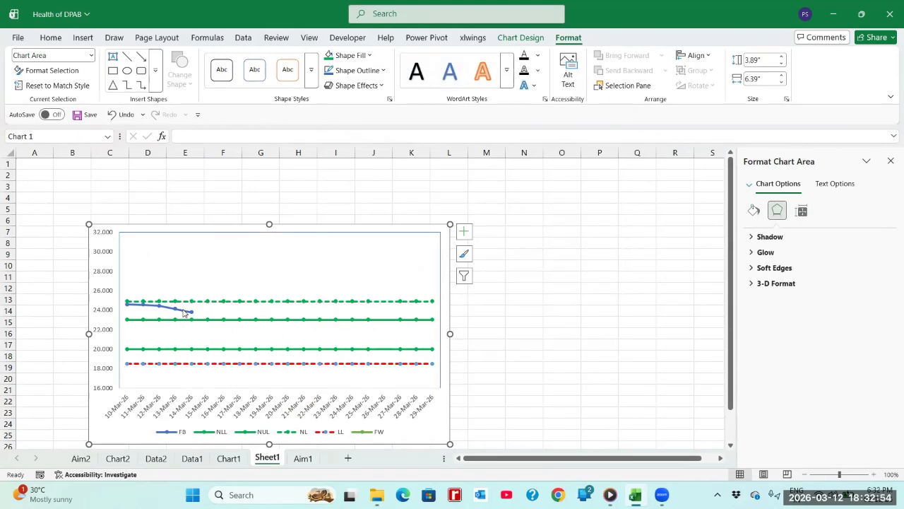
pyautogui.click(184, 313)
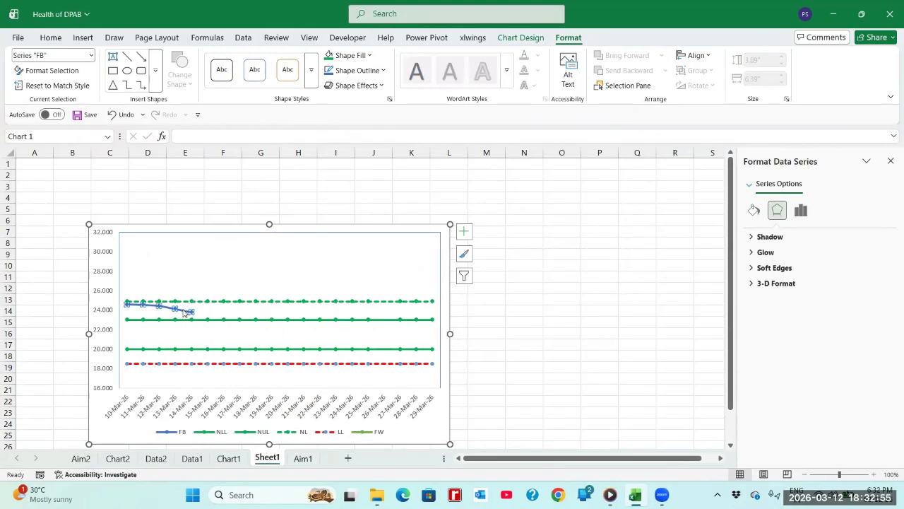
pyautogui.rightClick(184, 313)
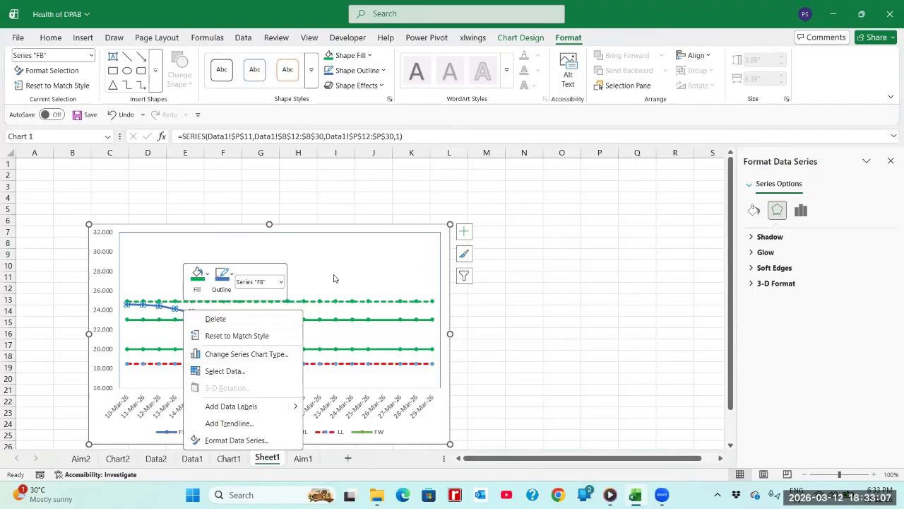
pyautogui.press('Escape')
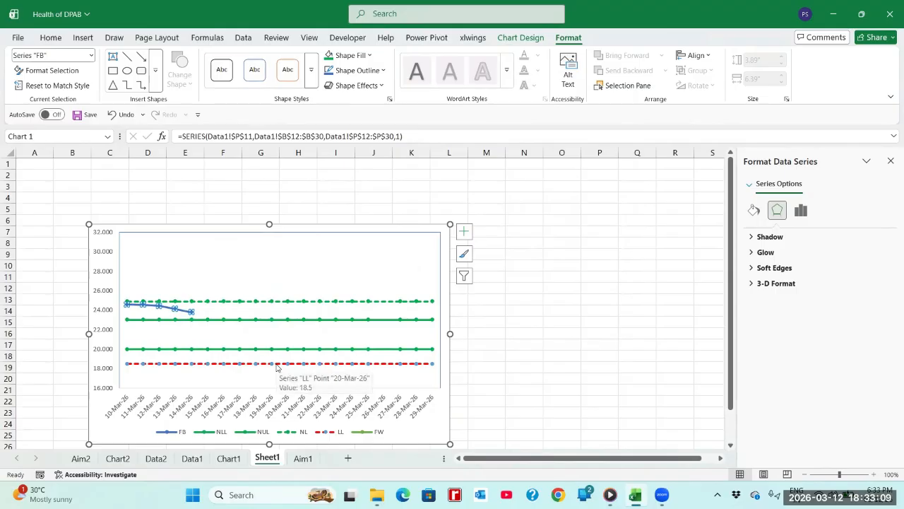
pyautogui.rightClick(216, 323)
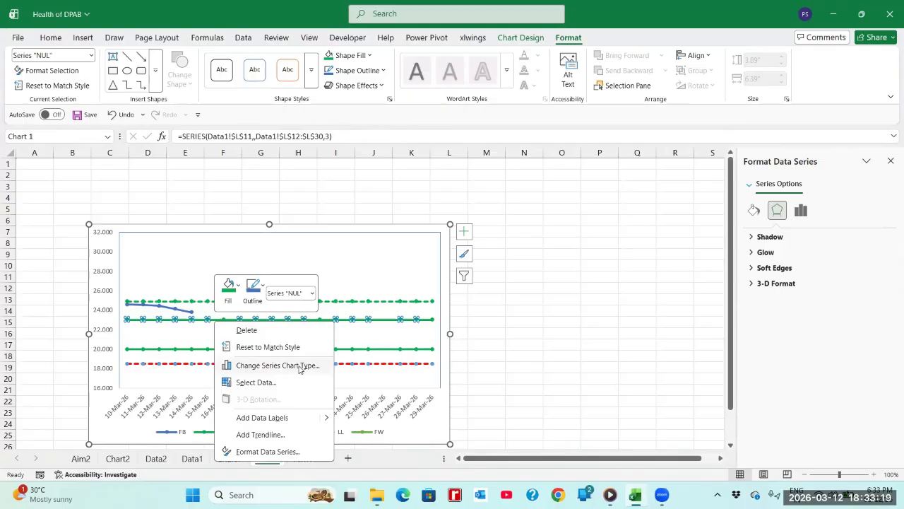
pyautogui.click(196, 260)
pyautogui.click(244, 260)
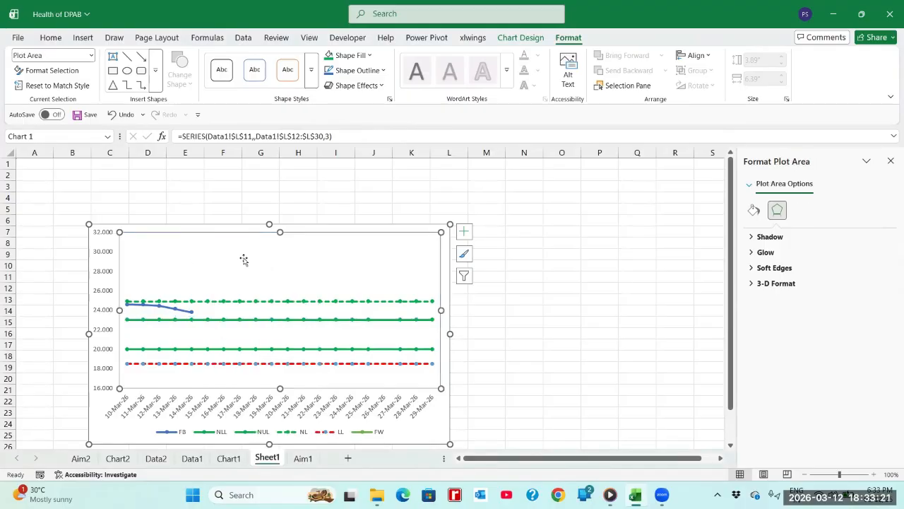
pyautogui.rightClick(244, 260)
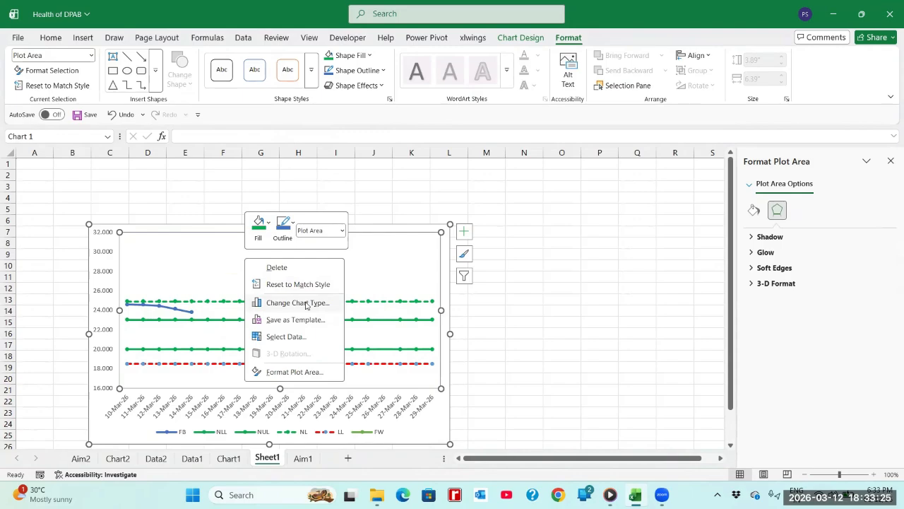
pyautogui.click(198, 265)
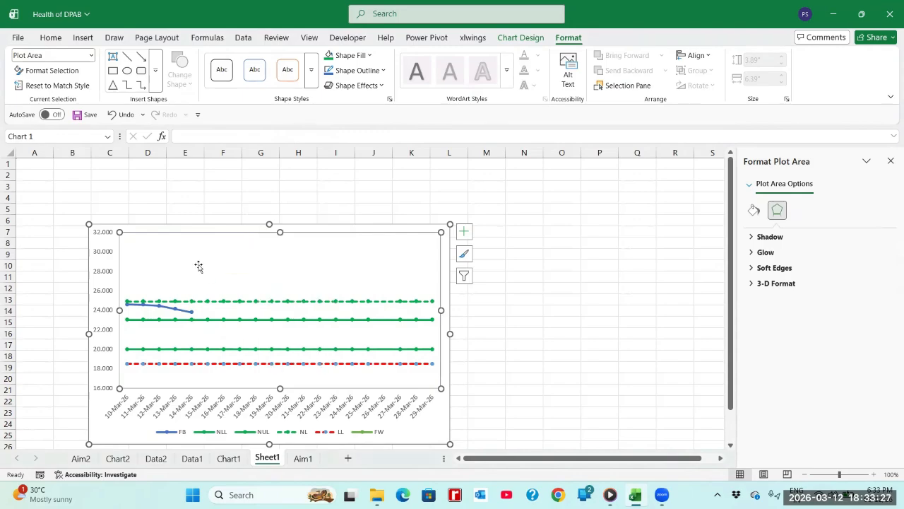
# Change the chart to a custom combination that shows FW as a clustered column on the secondary axis
pyautogui.click(217, 322)
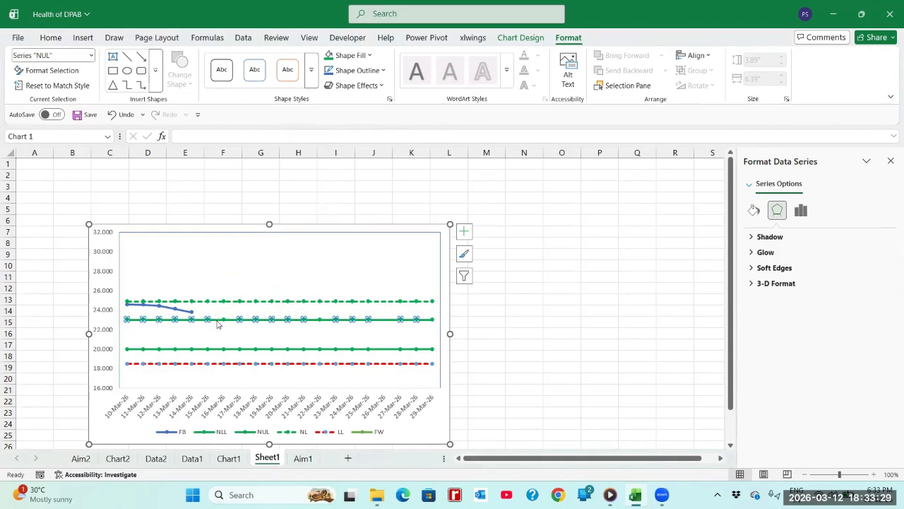
pyautogui.rightClick(218, 323)
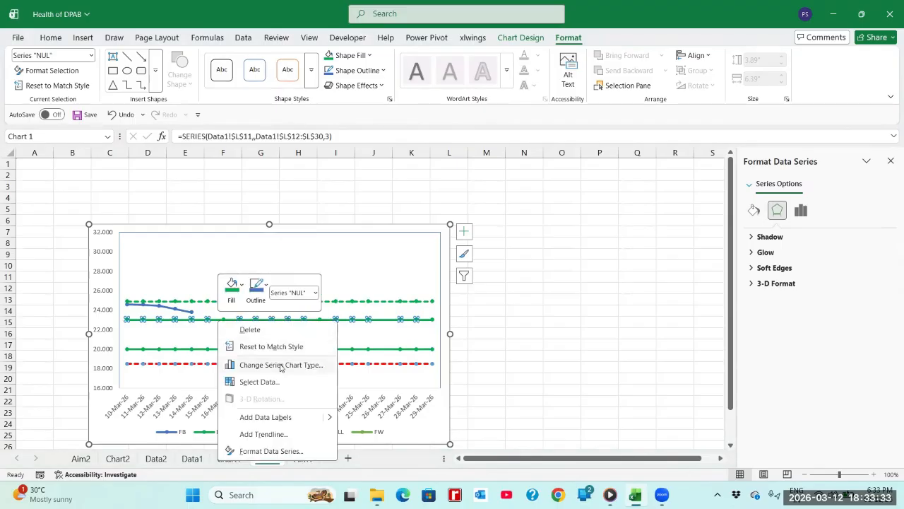
pyautogui.click(303, 365)
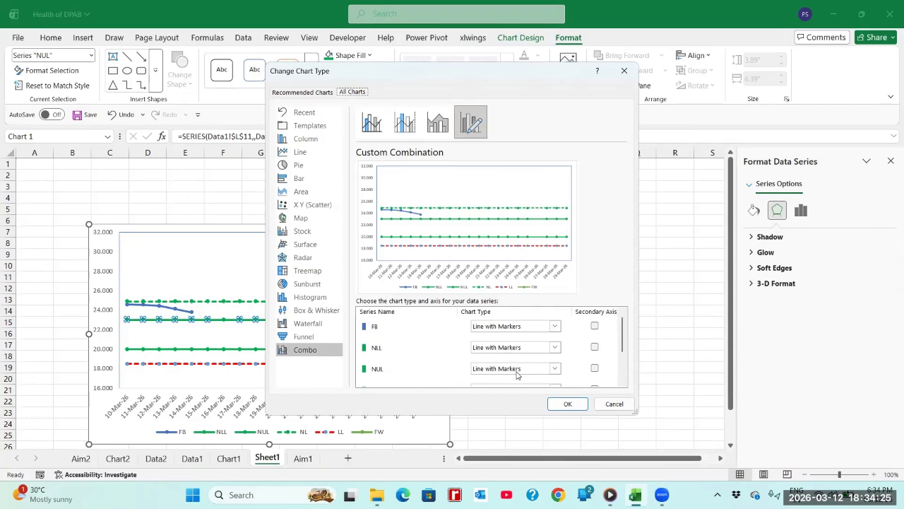
pyautogui.click(622, 382)
pyautogui.click(623, 382)
pyautogui.click(623, 382)
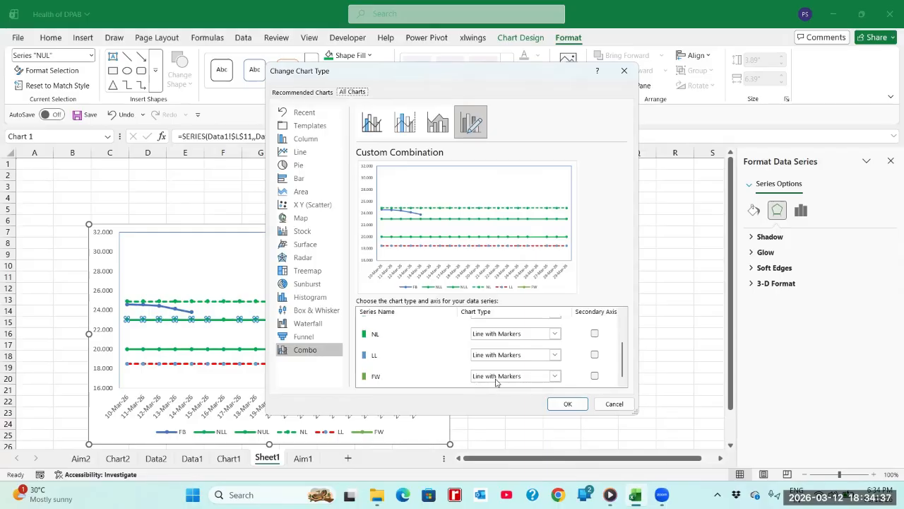
pyautogui.click(594, 376)
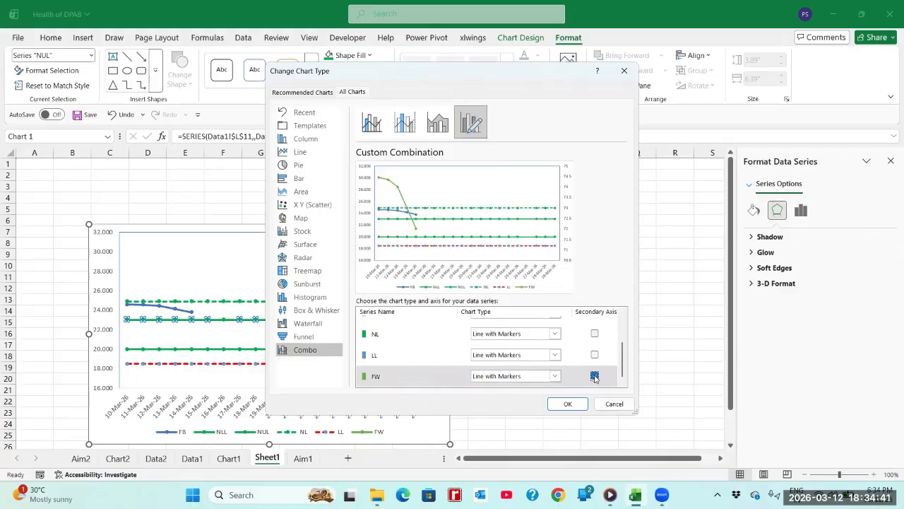
pyautogui.click(513, 377)
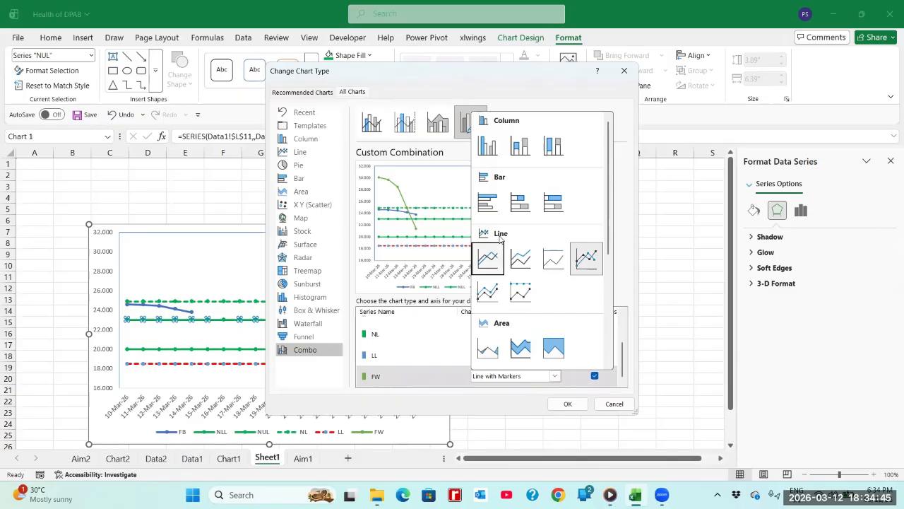
pyautogui.click(489, 146)
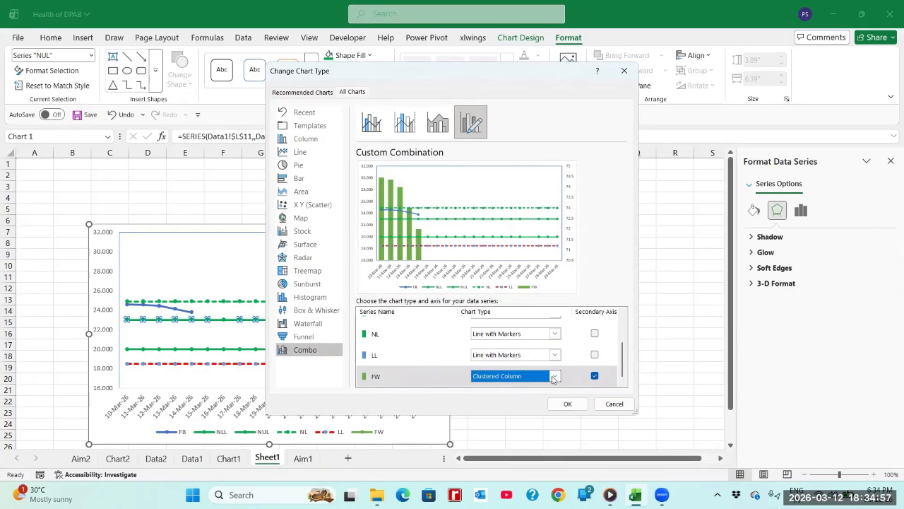
pyautogui.click(570, 405)
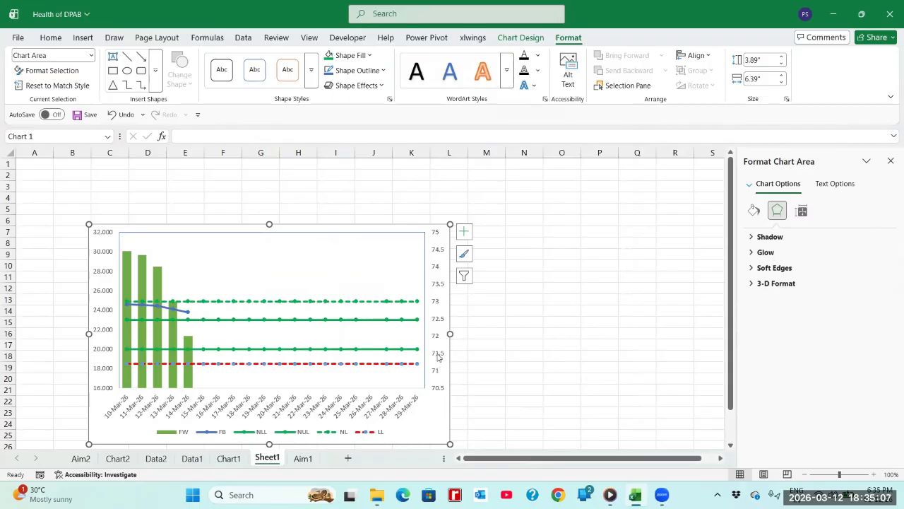
# Set the minimum bound of the Sheet1 chart's secondary vertical axis to 55
pyautogui.click(436, 286)
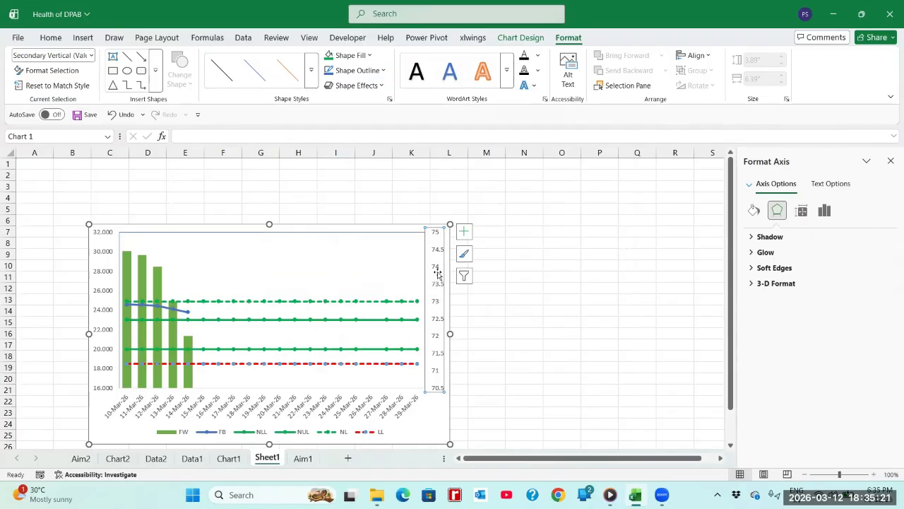
pyautogui.rightClick(437, 284)
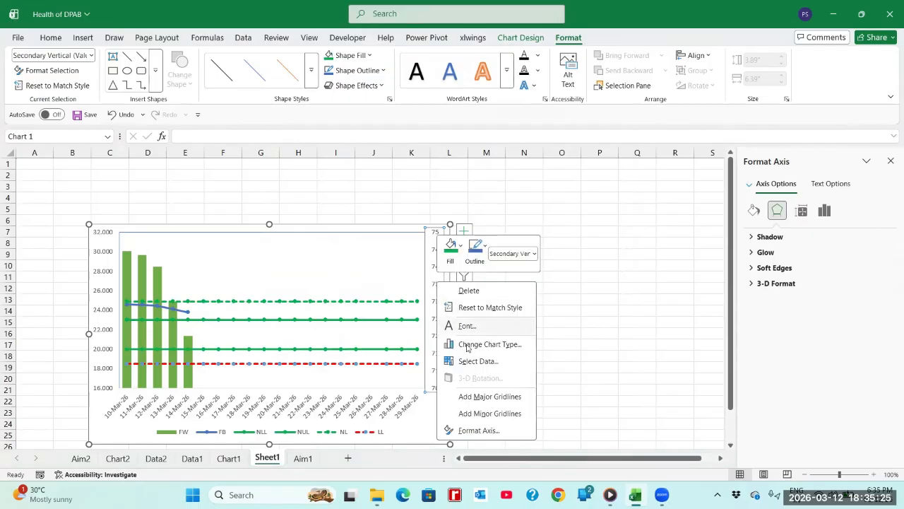
pyautogui.click(479, 431)
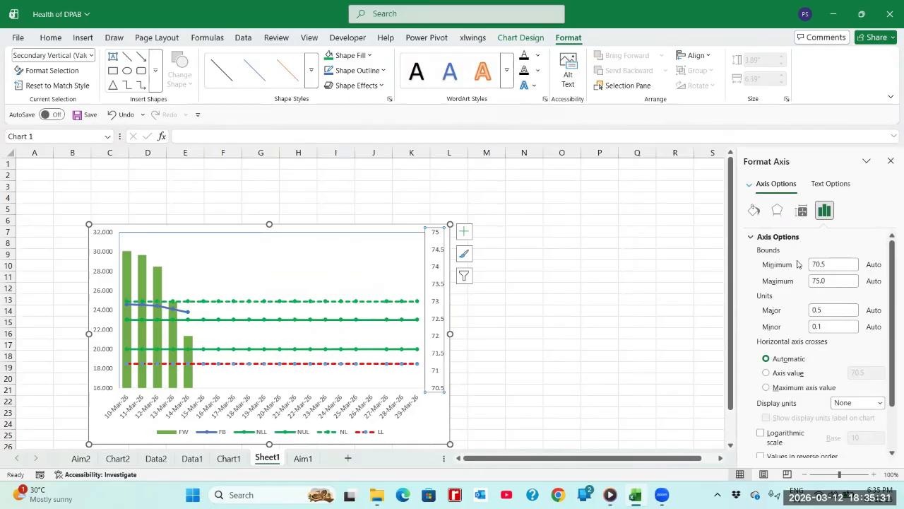
pyautogui.click(832, 264)
pyautogui.press('BackSpace')
pyautogui.press('BackSpace')
pyautogui.press('BackSpace')
pyautogui.press('BackSpace')
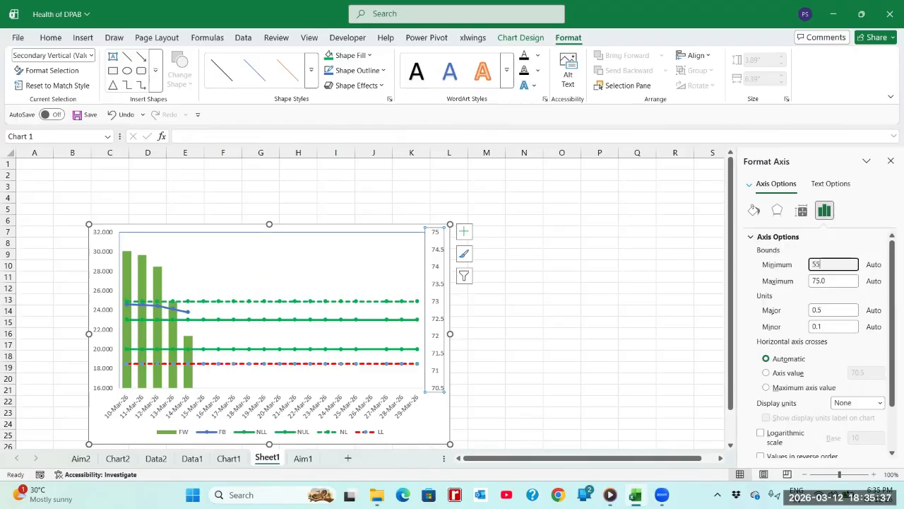
pyautogui.write('55')
# Set the maximum bound of the secondary vertical axis to 75
pyautogui.click(843, 282)
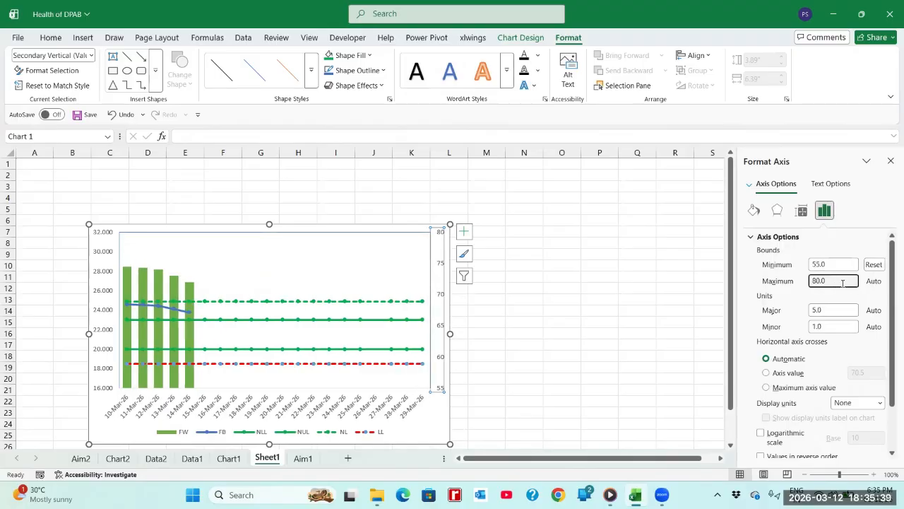
pyautogui.press('BackSpace')
pyautogui.press('BackSpace')
pyautogui.click(836, 264)
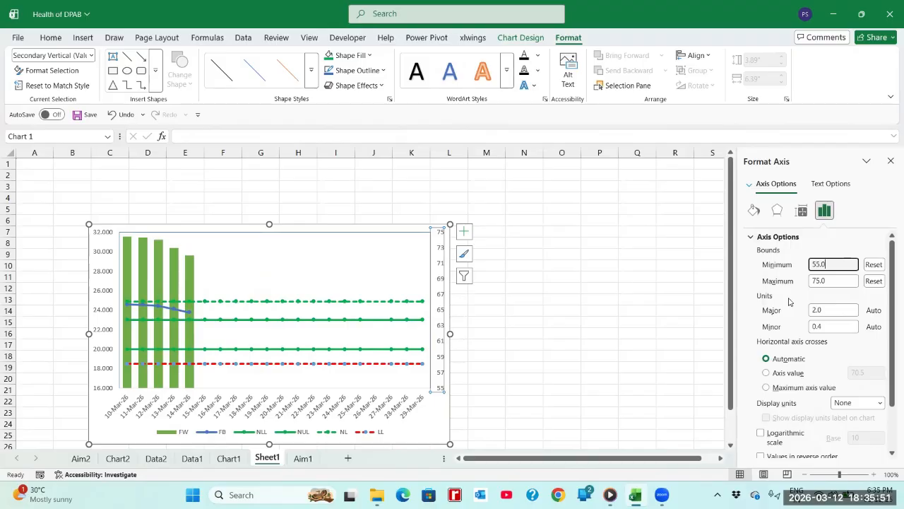
pyautogui.click(675, 276)
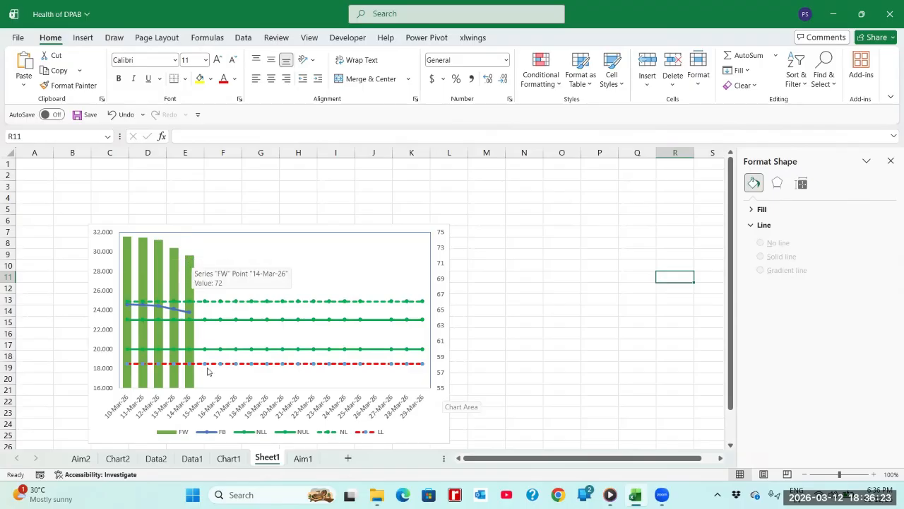
# Enter FW weights of 70, 69 and 68 in Data1 cells E17 to E19
pyautogui.click(191, 458)
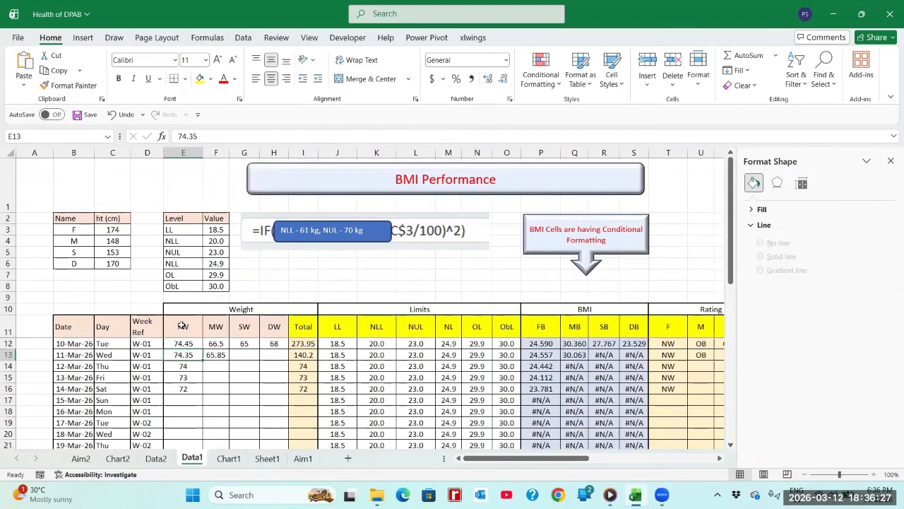
pyautogui.press('Down')
pyautogui.press('Down')
pyautogui.press('Down')
pyautogui.press('Down')
pyautogui.press('Down')
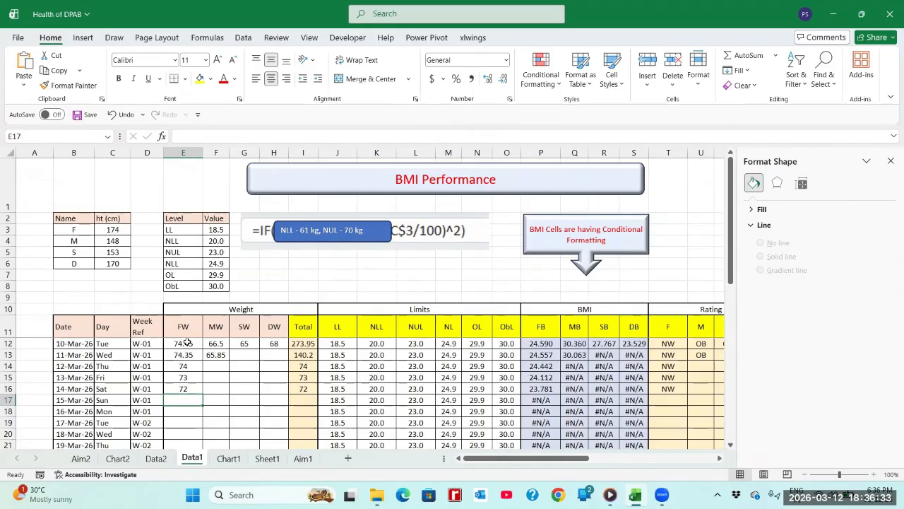
pyautogui.write('70')
pyautogui.press('Return')
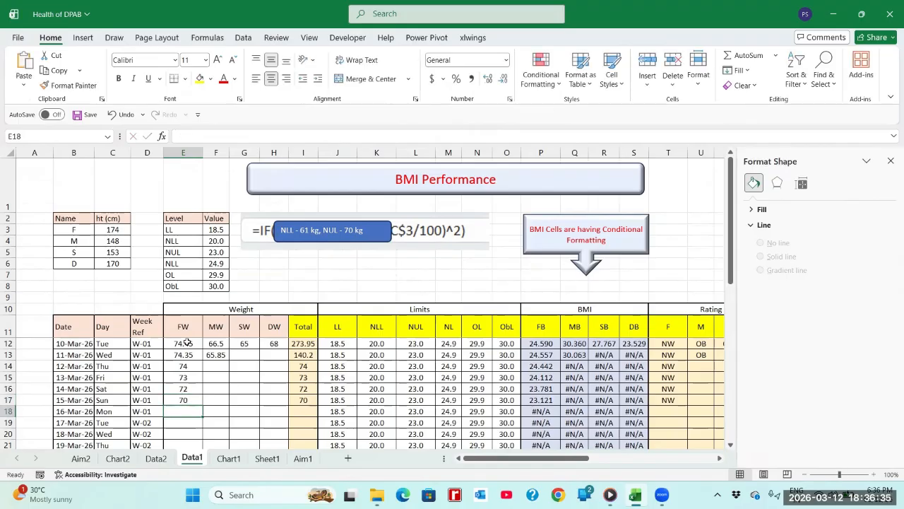
pyautogui.write('69')
pyautogui.press('Return')
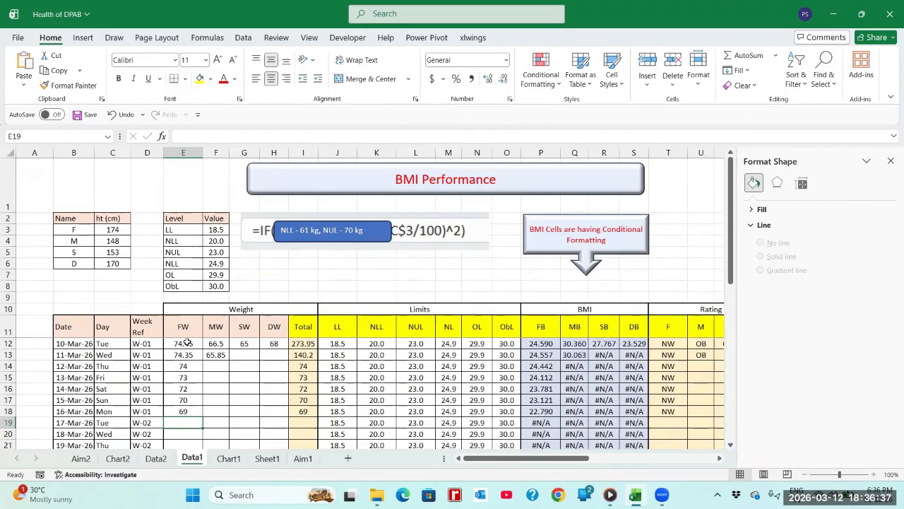
pyautogui.write('68')
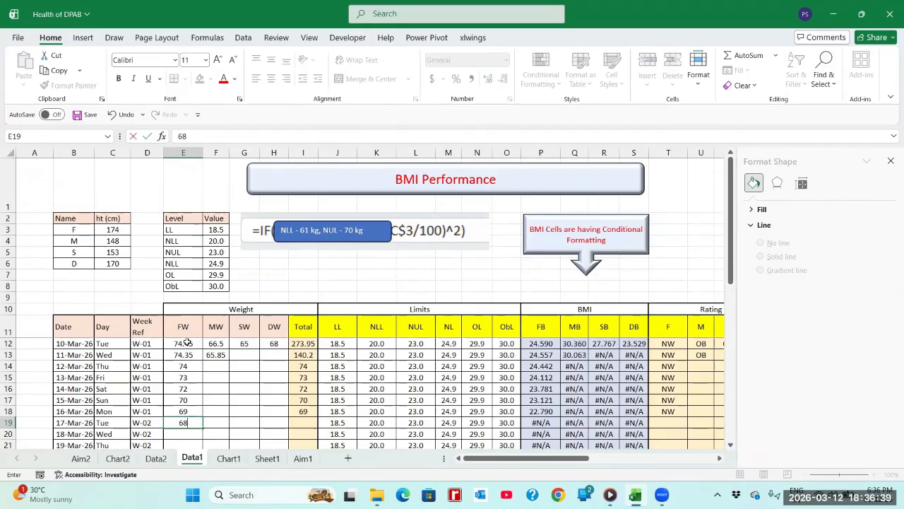
pyautogui.press('Return')
# Continue the FW weights with 67, 65, 62 and 60 in cells E20 to E23
pyautogui.write('67')
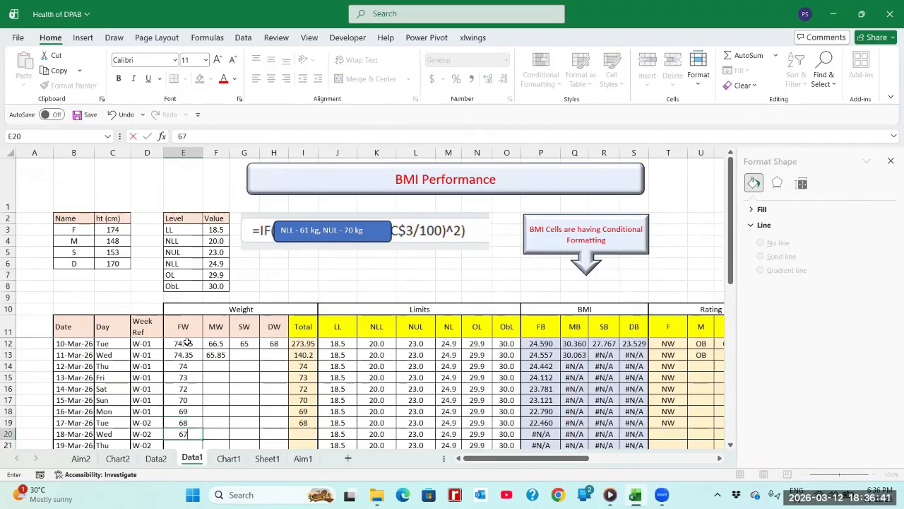
pyautogui.press('Return')
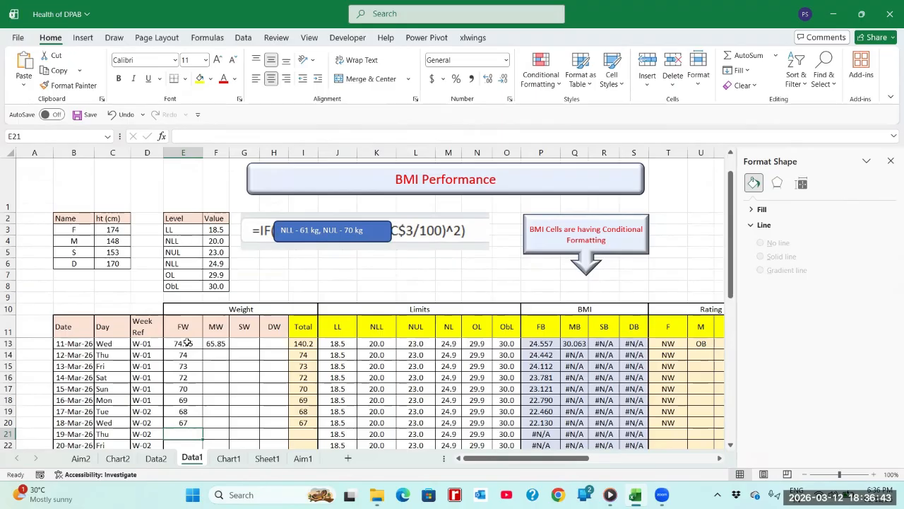
pyautogui.write('65')
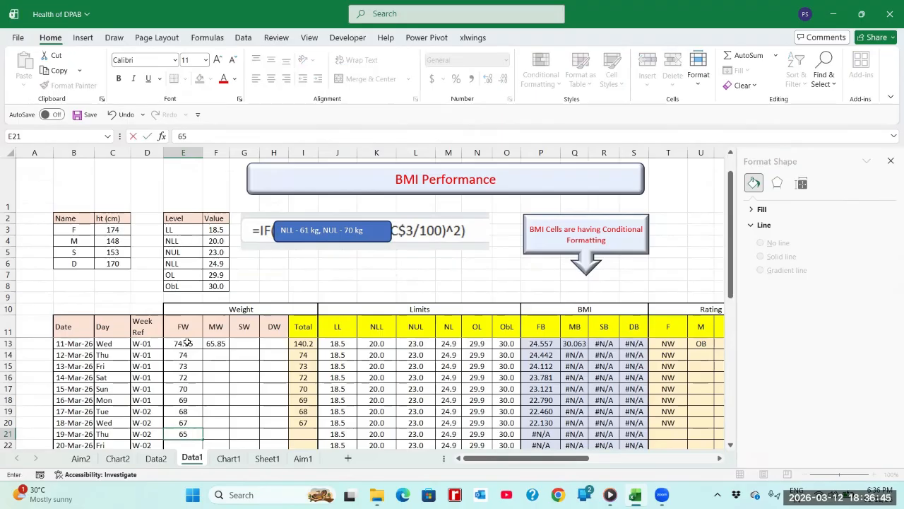
pyautogui.press('Return')
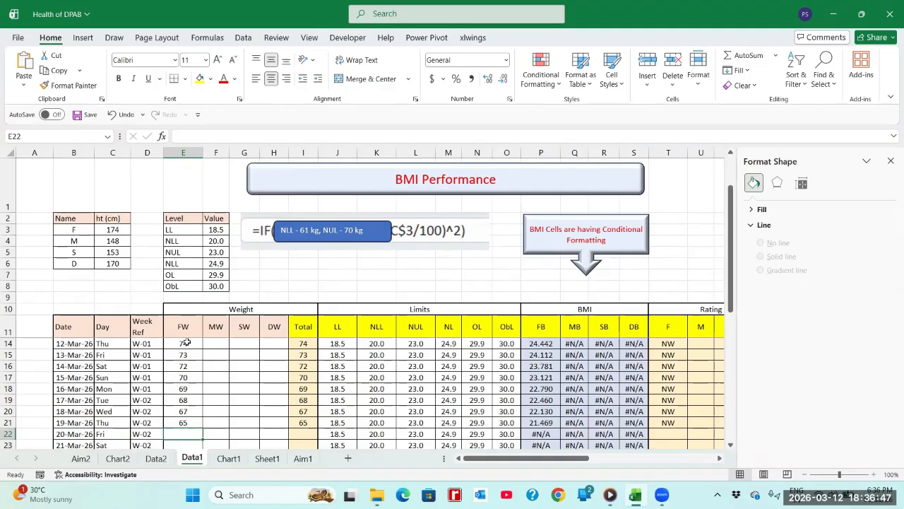
pyautogui.write('62')
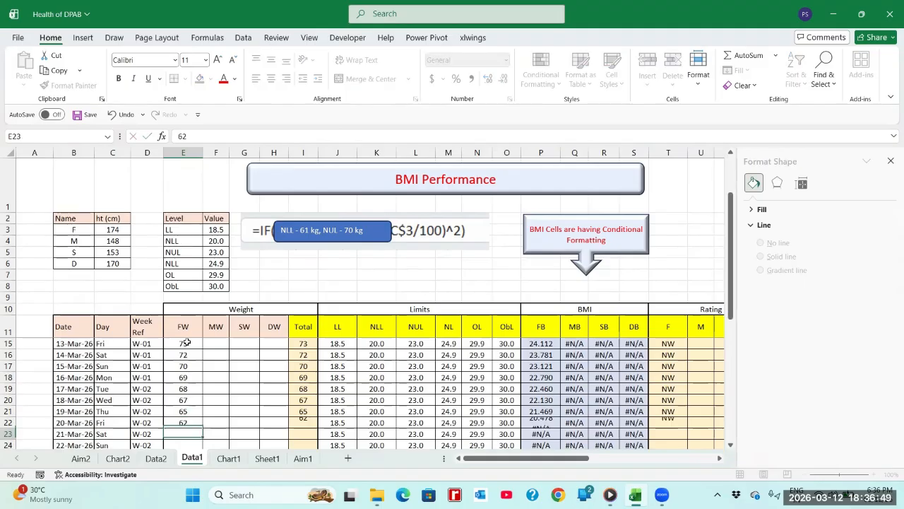
pyautogui.press('Return')
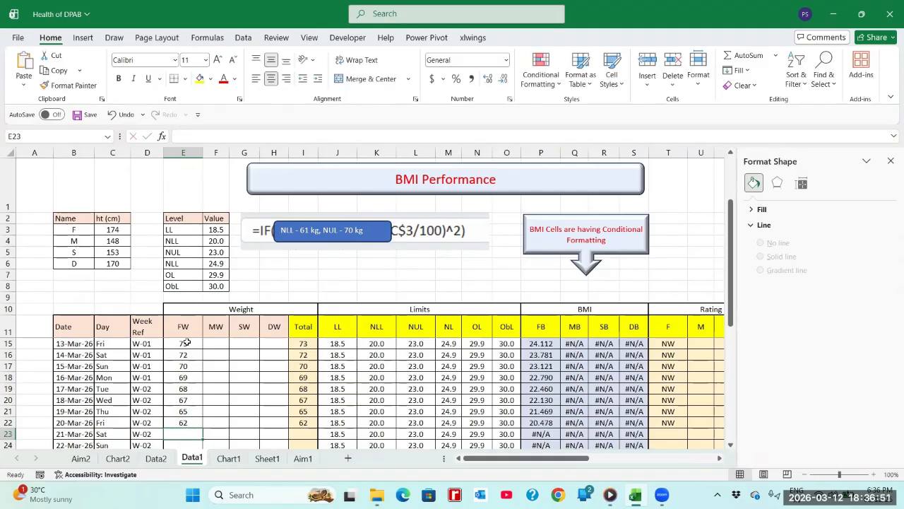
pyautogui.write('60')
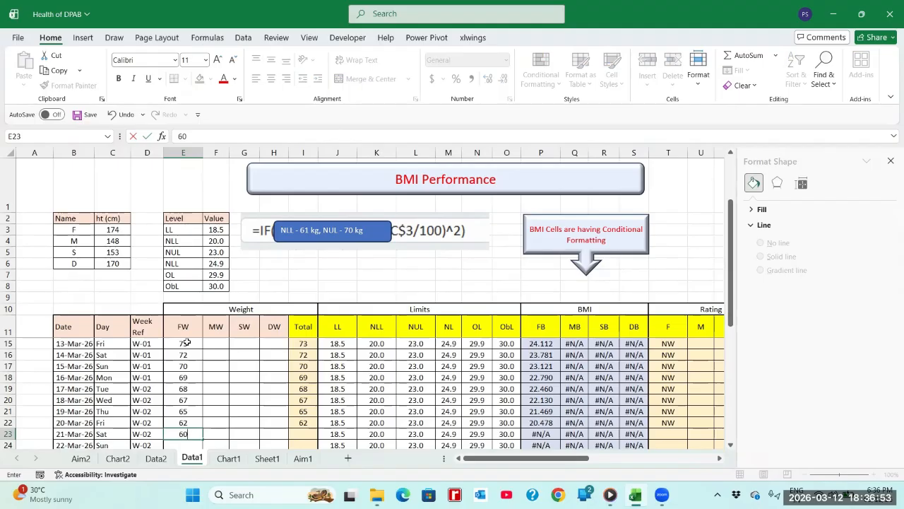
pyautogui.press('Return')
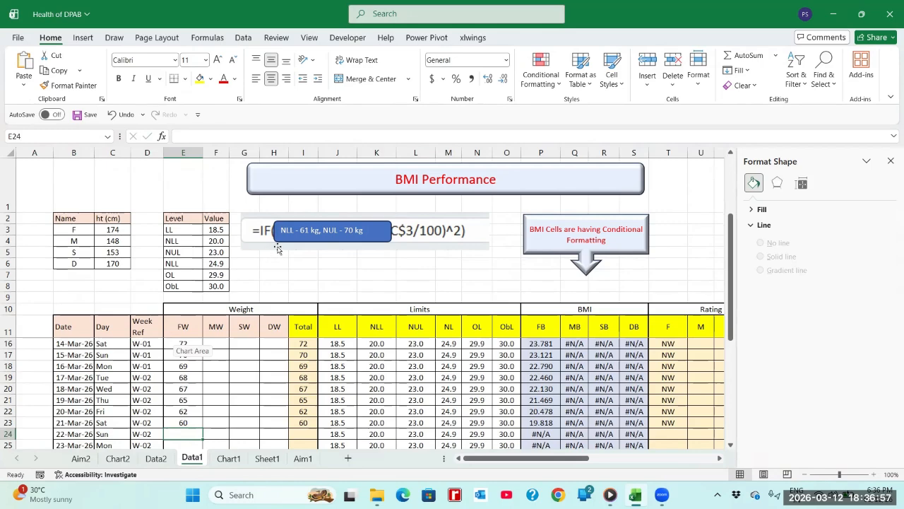
# Move the NLL/NUL weight note just below the BMI formula picture on Data1 and place a copy on Sheet1 near cell M4
pyautogui.moveTo(292, 241); pyautogui.dragTo(300, 267)
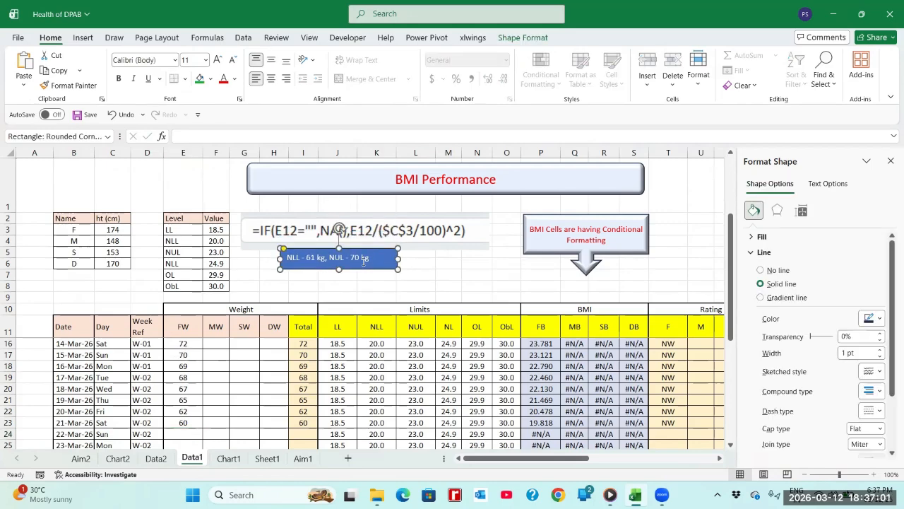
pyautogui.click(355, 285)
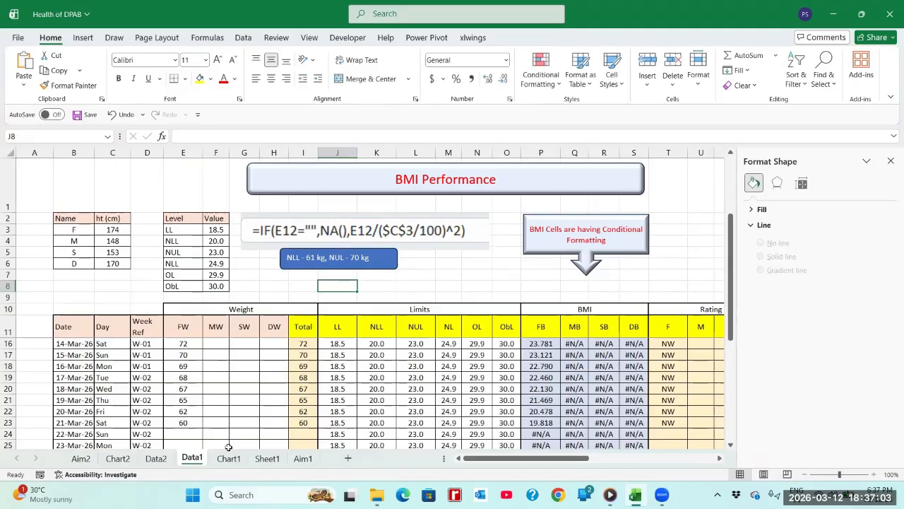
pyautogui.click(308, 271)
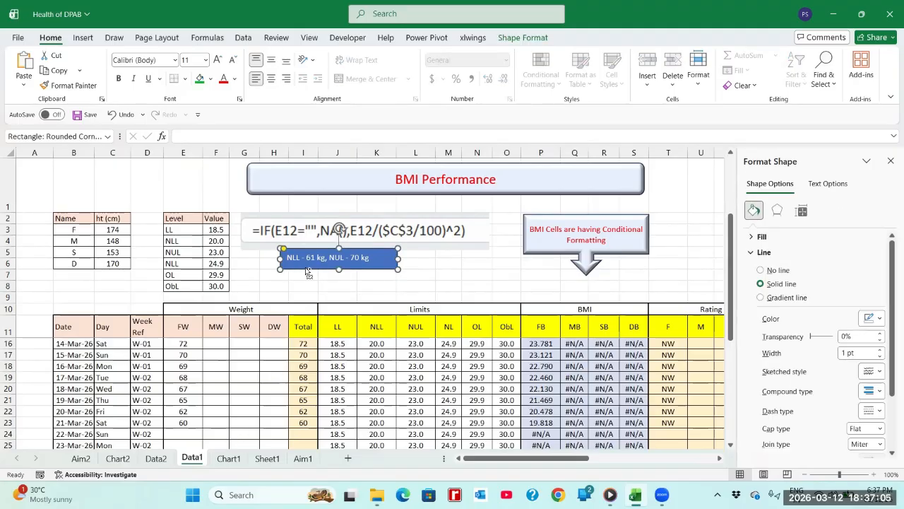
pyautogui.click(267, 458)
pyautogui.click(471, 196)
pyautogui.hotkey('ctrl', 'v')
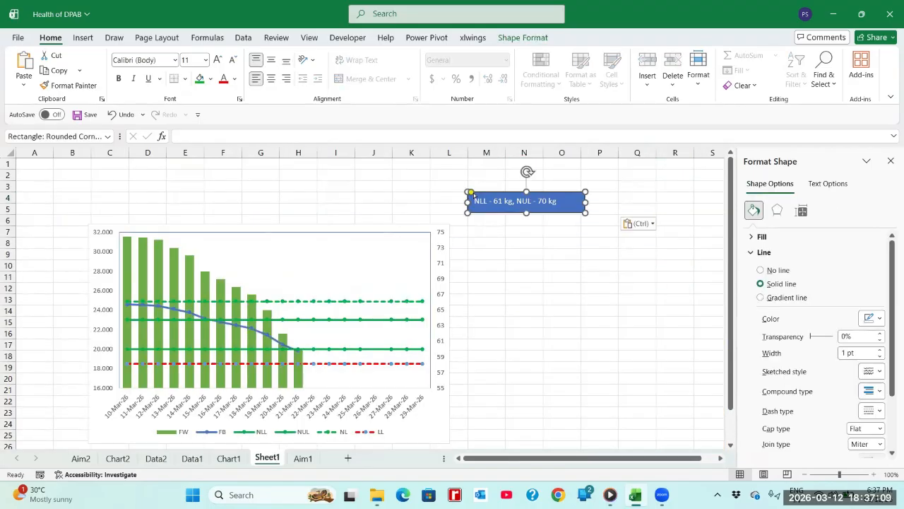
pyautogui.moveTo(507, 213); pyautogui.dragTo(514, 212)
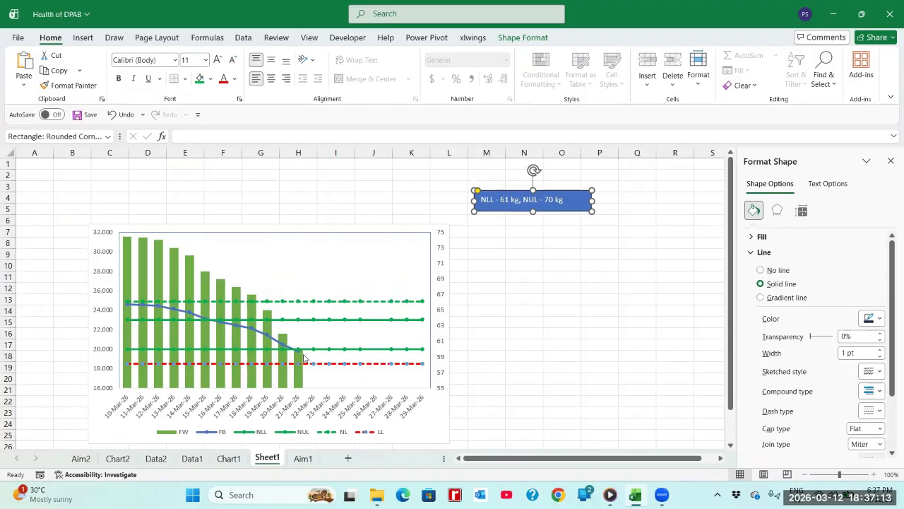
# Enter an FW weight of 62 in Data1 cell E24 and check the FW columns and FB line in the Sheet1 chart
pyautogui.moveTo(283, 350)
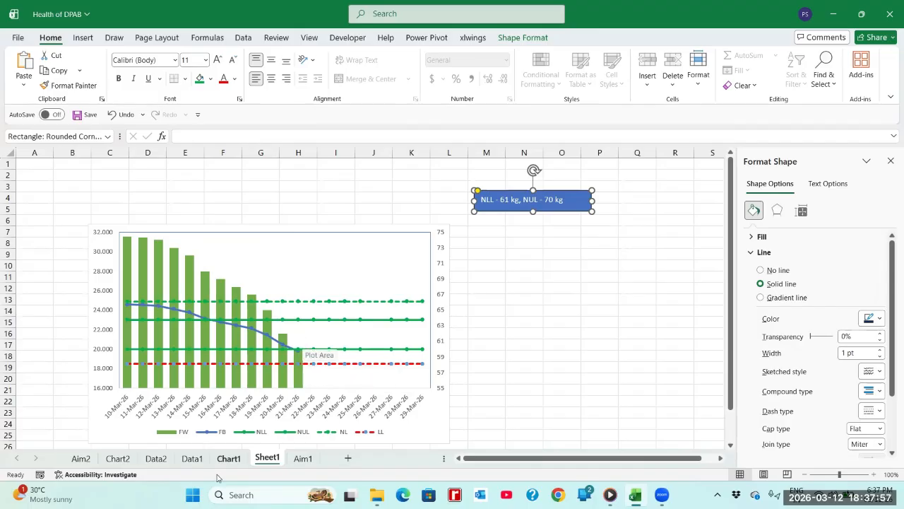
pyautogui.click(191, 457)
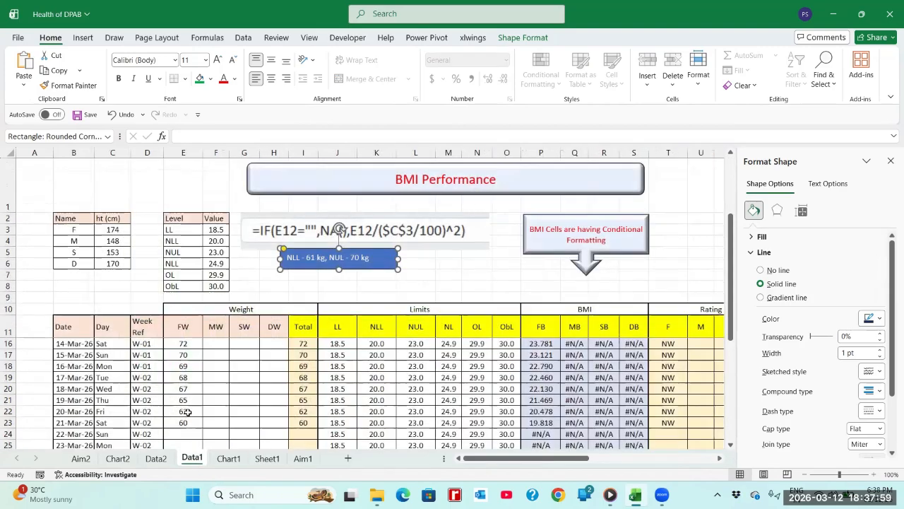
pyautogui.press('Escape')
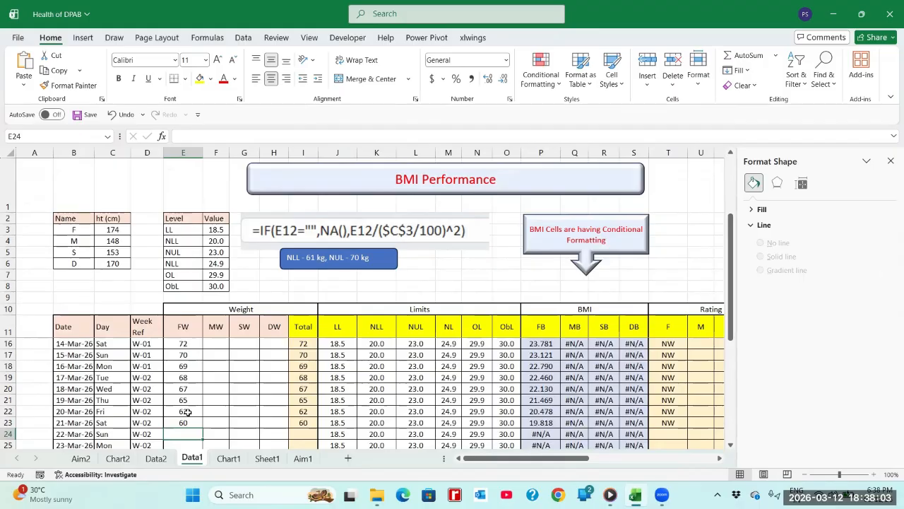
pyautogui.write('62')
pyautogui.press('Return')
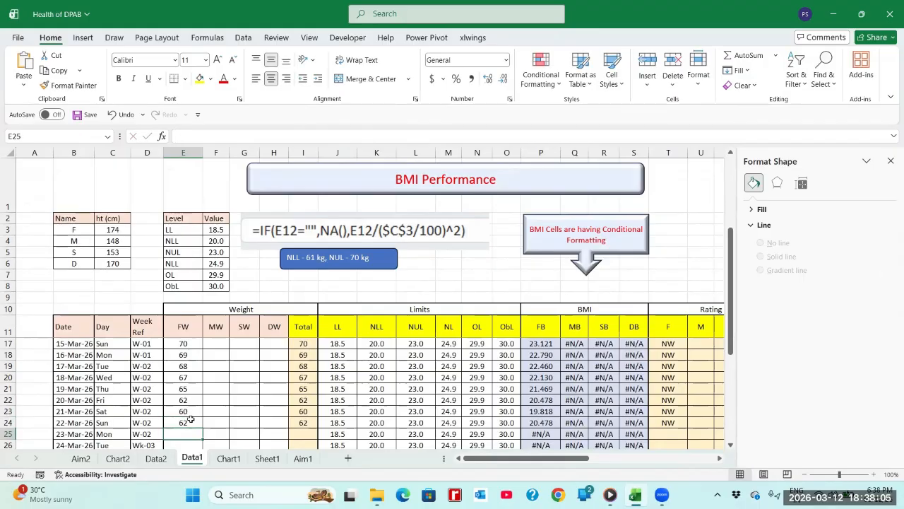
pyautogui.click(267, 460)
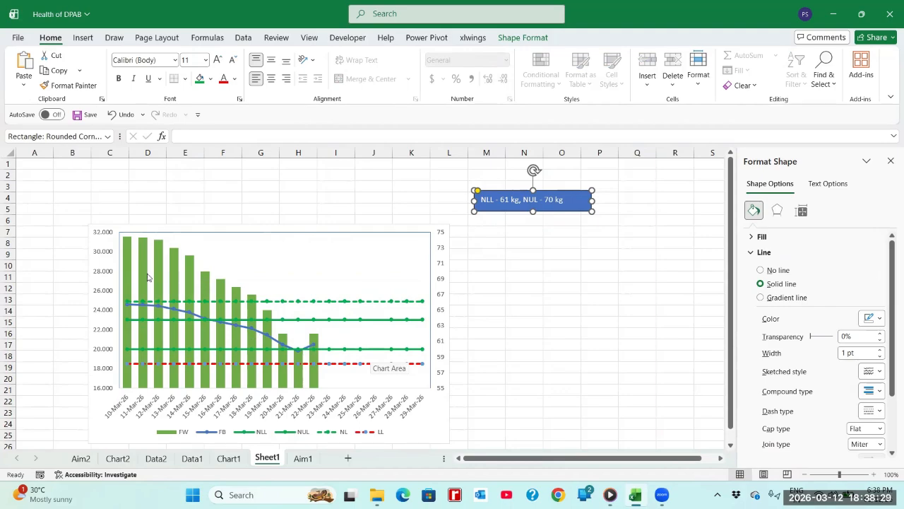
pyautogui.moveTo(132, 257)
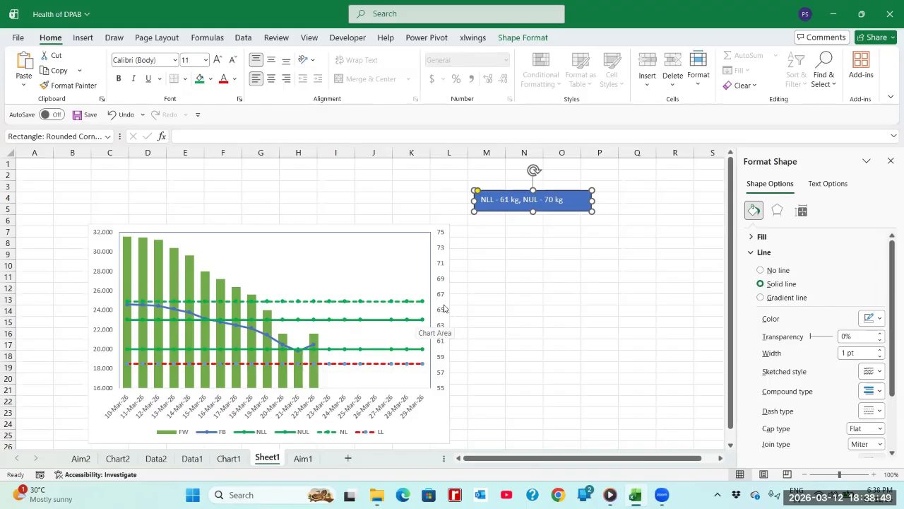
# Start a new data series in the Sheet1 chart and take its name from the OL header in Data1 cell N11
pyautogui.click(302, 262)
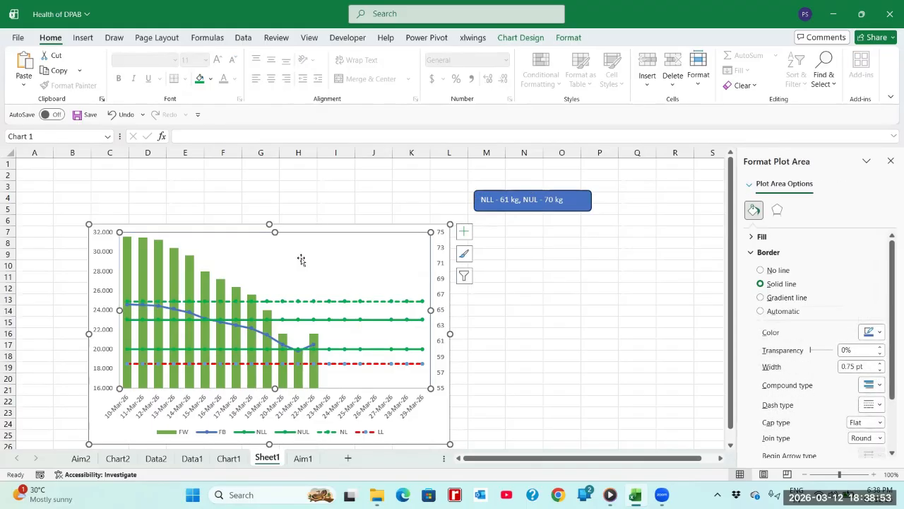
pyautogui.rightClick(302, 260)
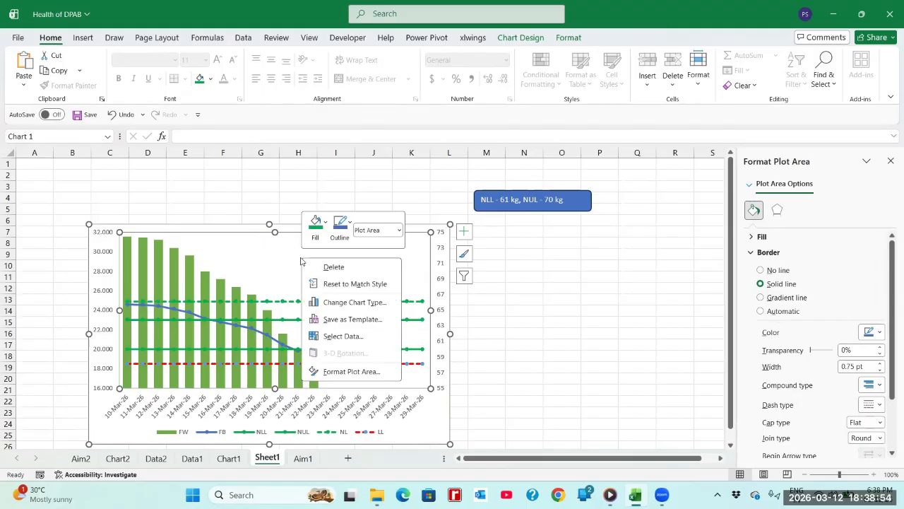
pyautogui.click(337, 337)
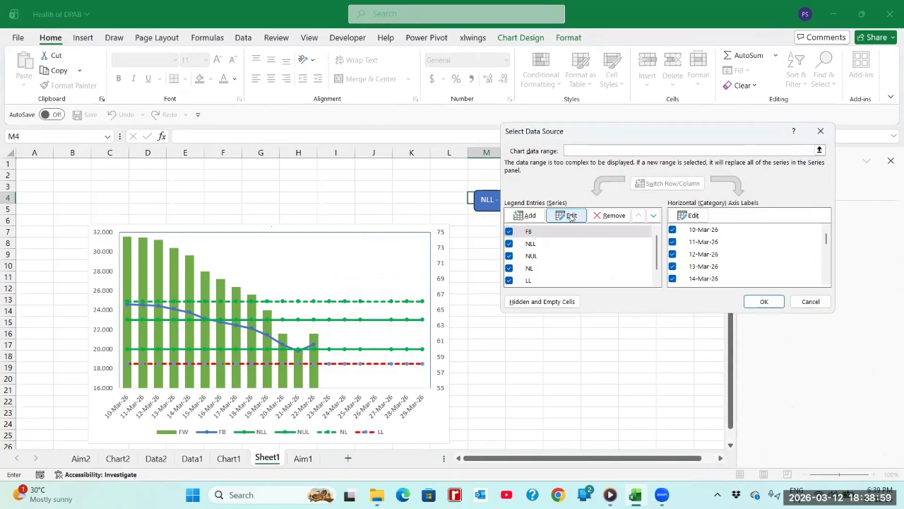
pyautogui.click(526, 216)
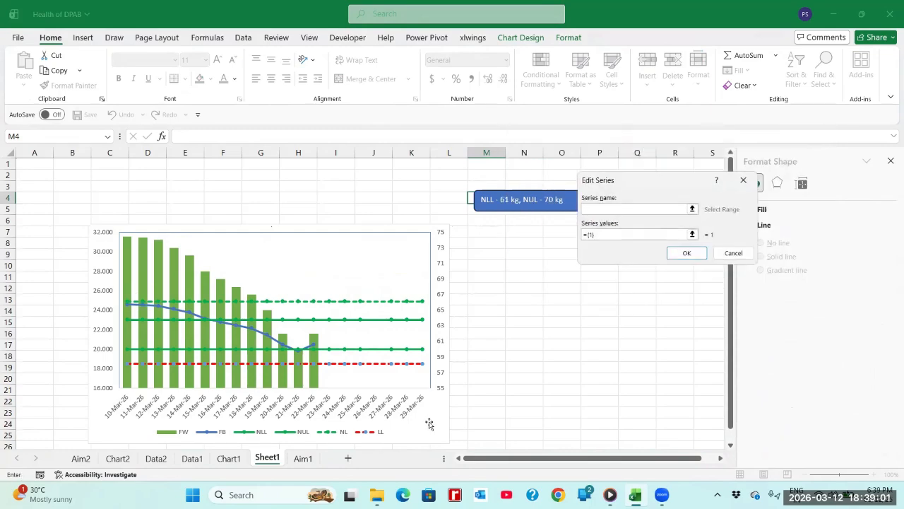
pyautogui.click(192, 457)
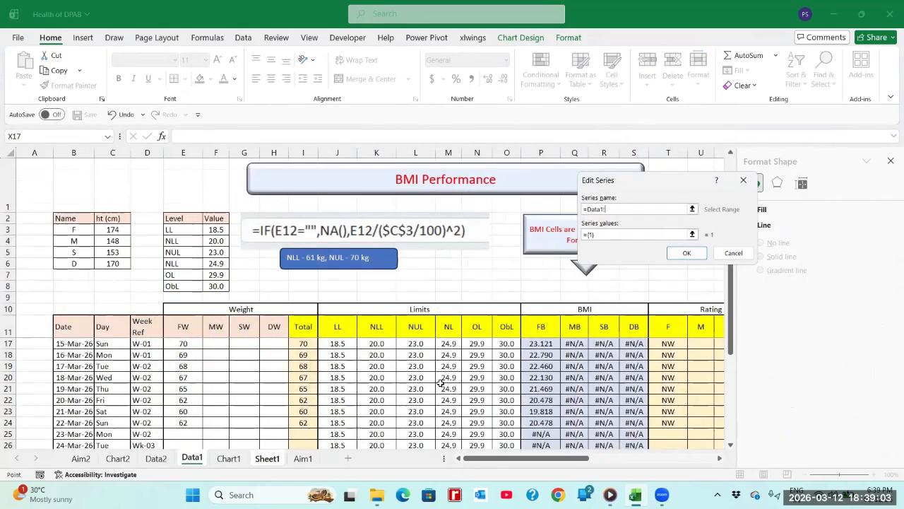
pyautogui.click(473, 328)
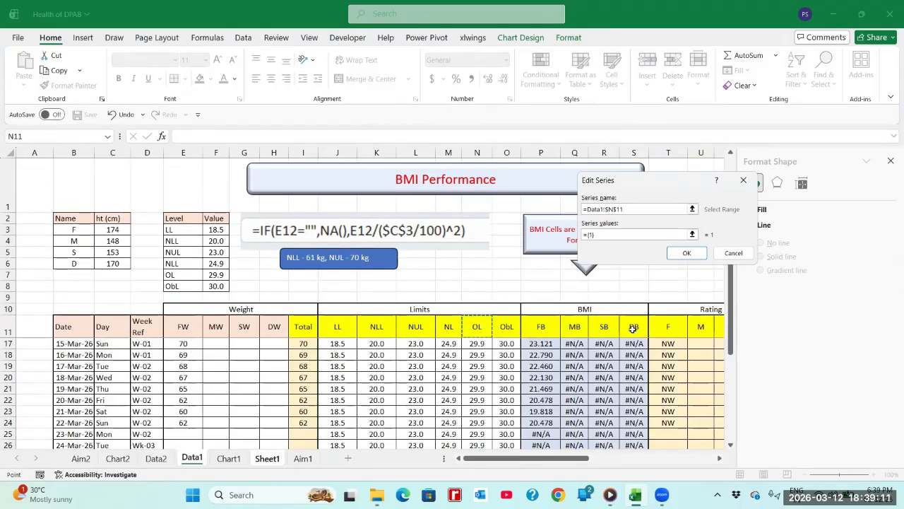
# Set the OL series values to Data1 cells N12:N30 and apply the new series to the chart
pyautogui.click(692, 234)
pyautogui.click(478, 329)
pyautogui.press('Down')
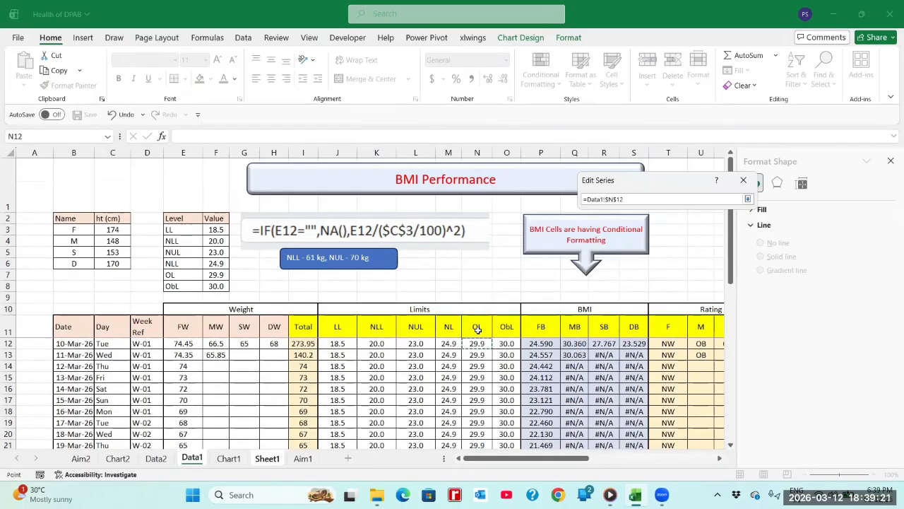
pyautogui.hotkey('ctrl', 'shift', 'Down')
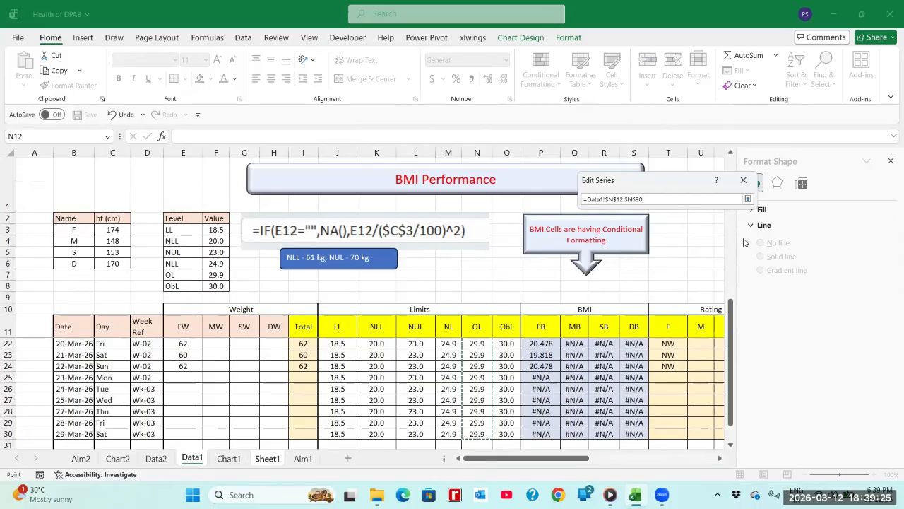
pyautogui.click(747, 198)
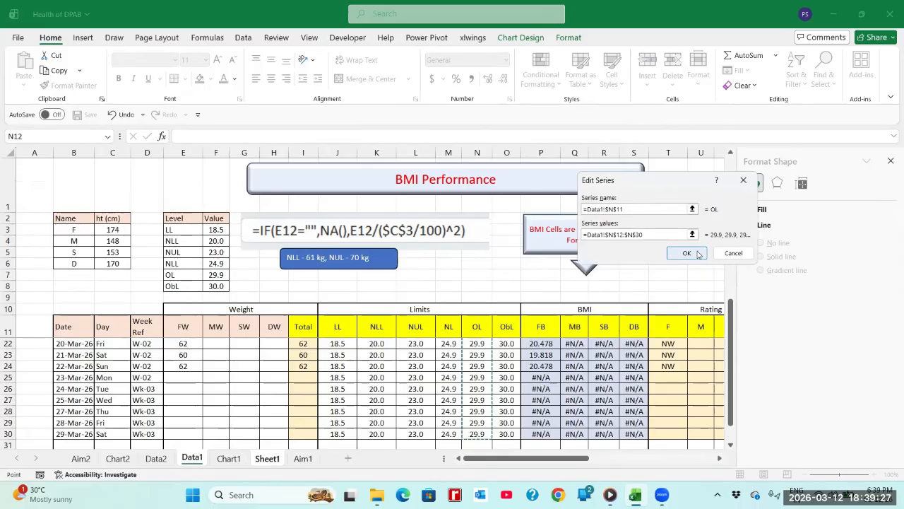
pyautogui.click(687, 253)
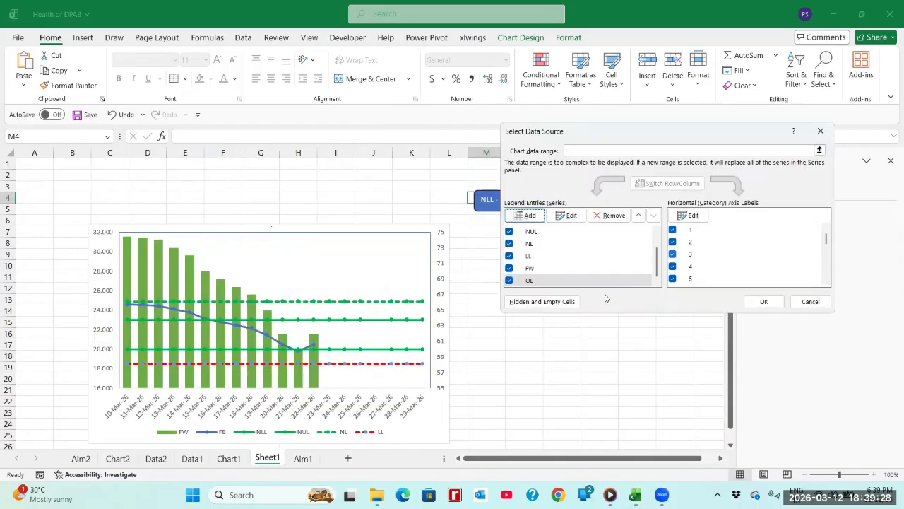
pyautogui.click(756, 301)
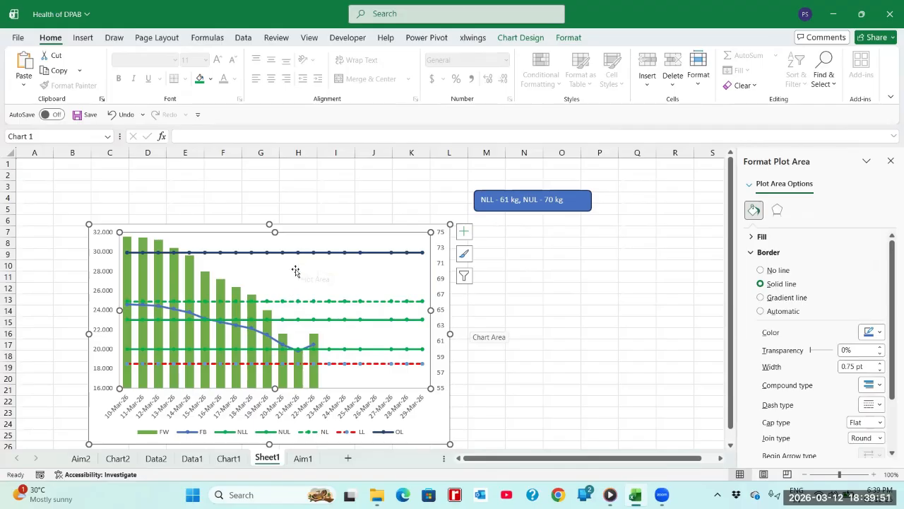
# Fill the markers of the OL series in the Sheet1 chart with standard red
pyautogui.moveTo(295, 256)
pyautogui.click(331, 252)
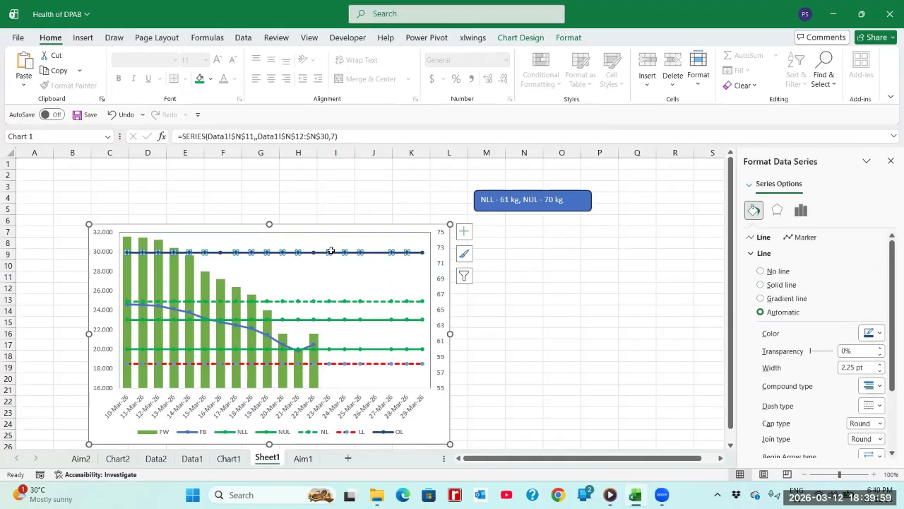
pyautogui.rightClick(331, 251)
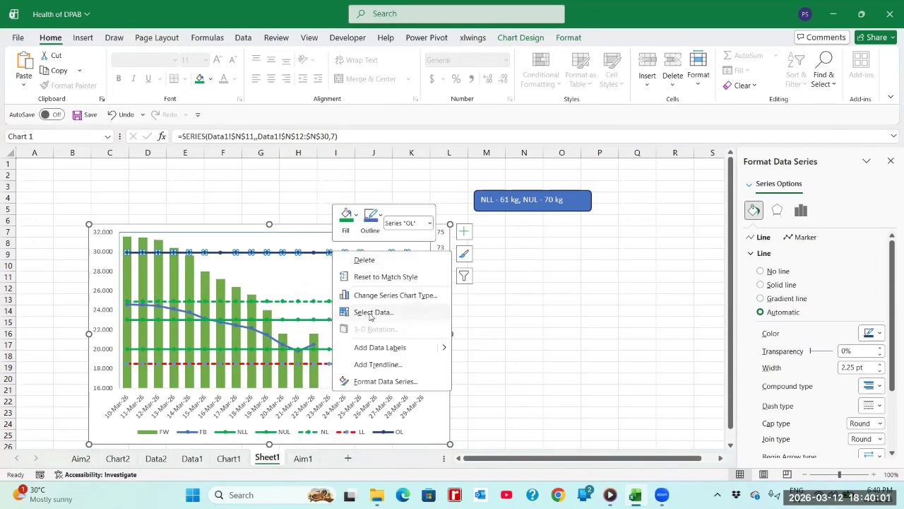
pyautogui.click(359, 216)
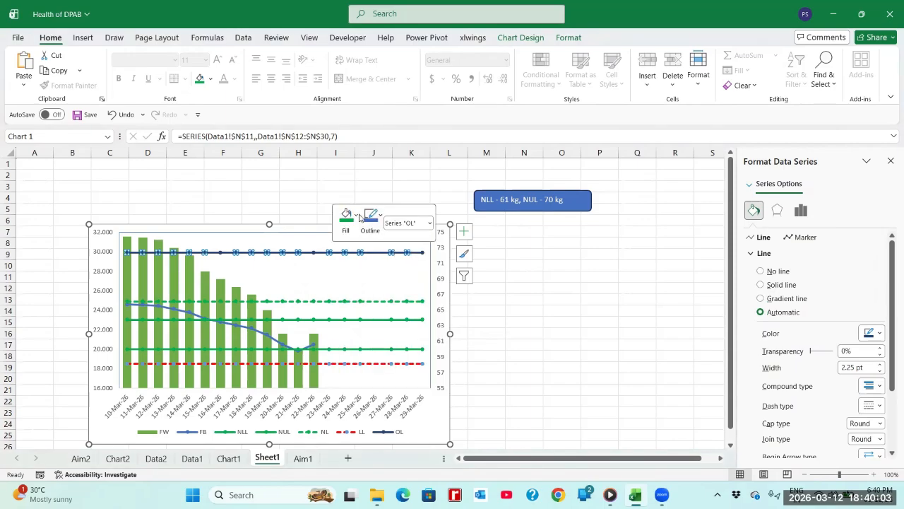
pyautogui.click(358, 215)
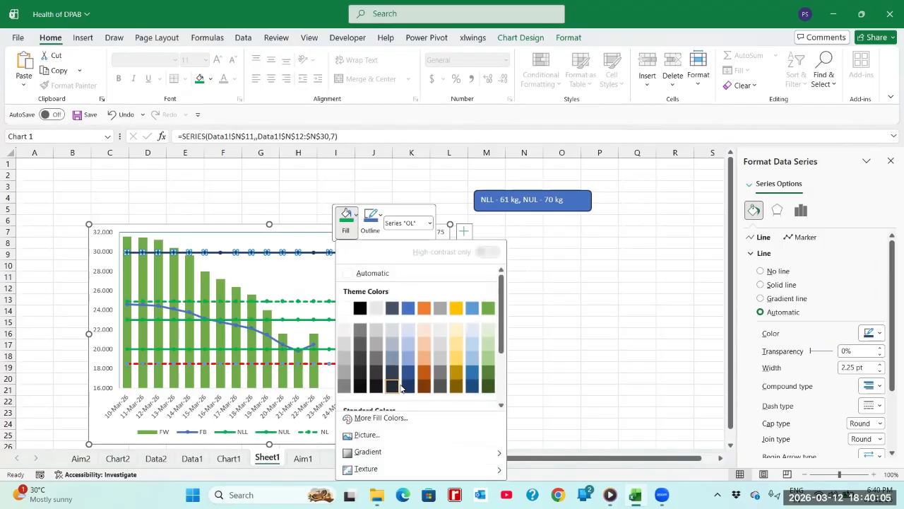
pyautogui.scroll(-3, 502, 401)
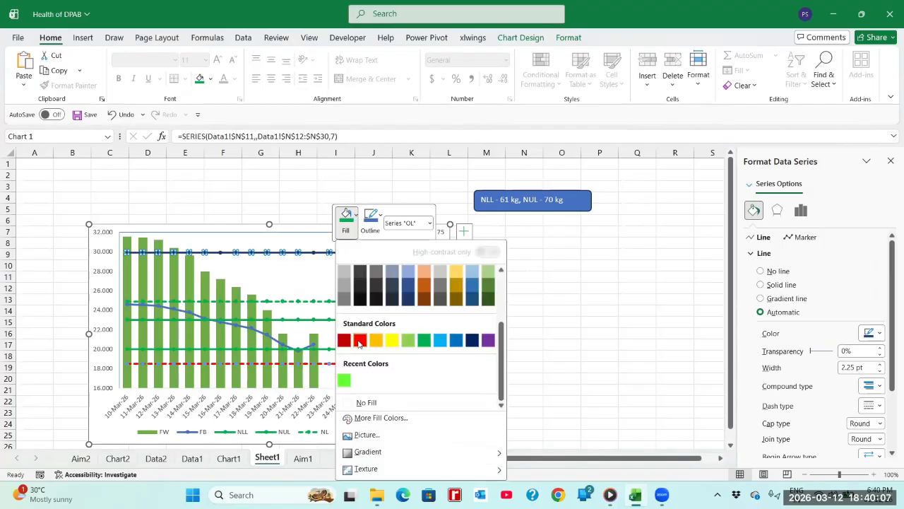
pyautogui.click(358, 338)
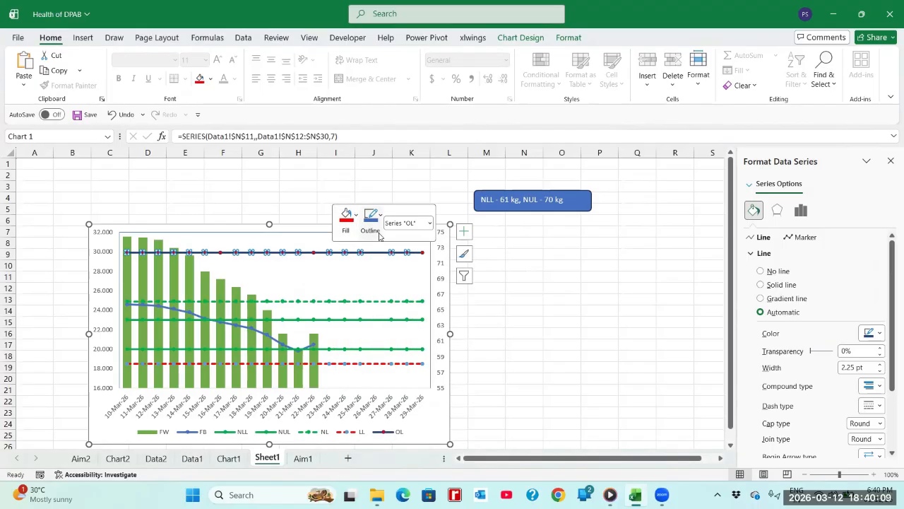
# Color the OL limit line red and give it a dashed style like the LL line
pyautogui.click(381, 217)
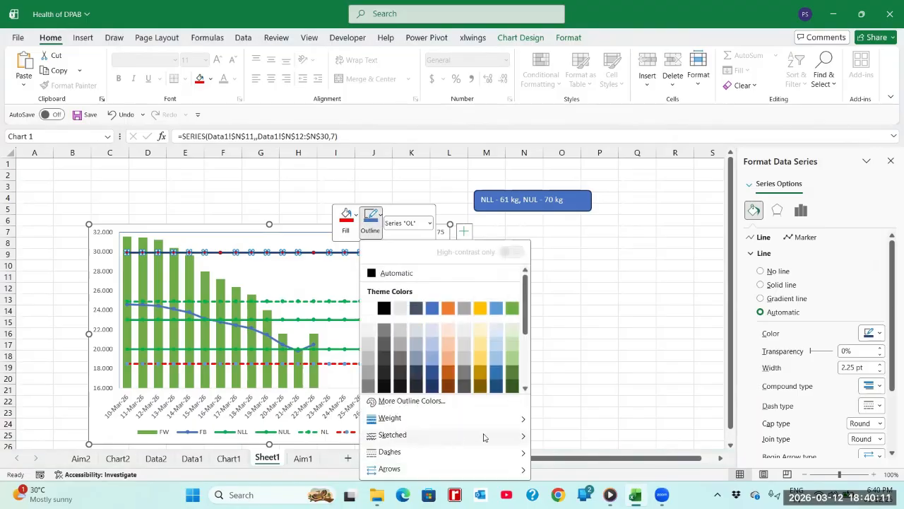
pyautogui.scroll(-3, 526, 382)
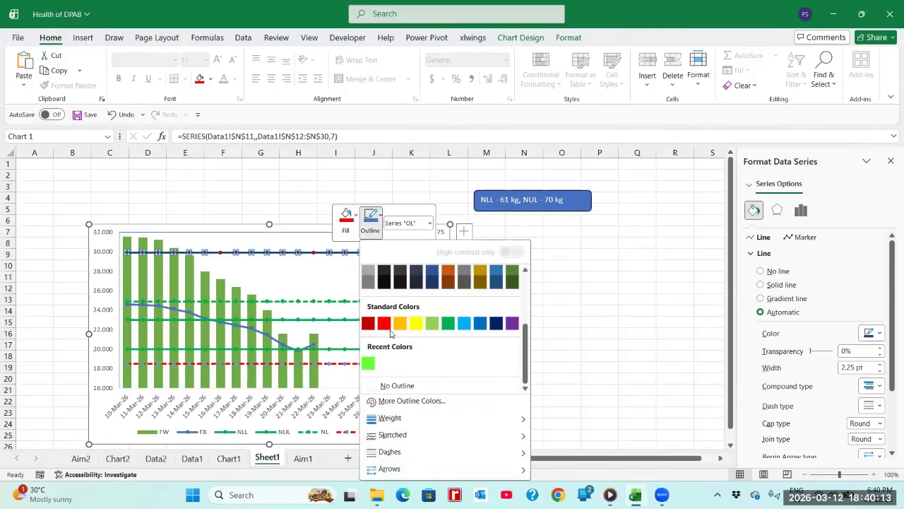
pyautogui.click(387, 324)
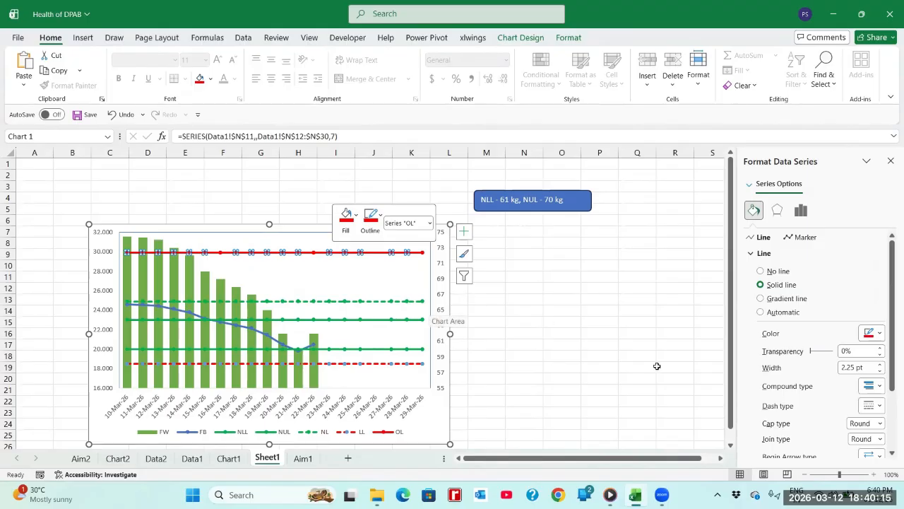
pyautogui.click(881, 406)
pyautogui.click(877, 331)
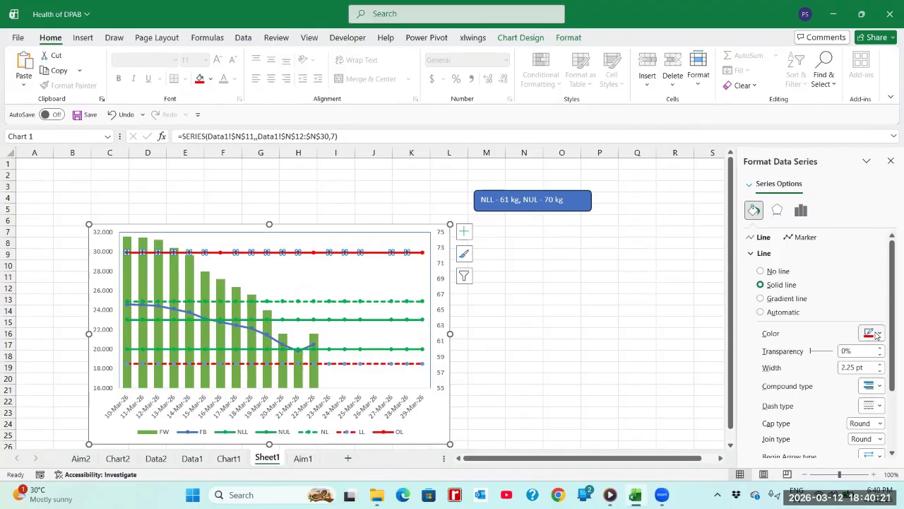
pyautogui.click(628, 357)
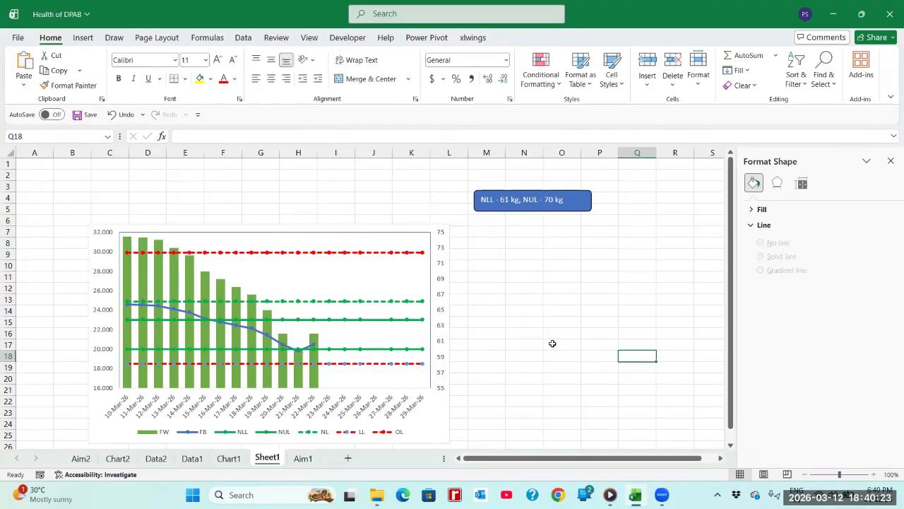
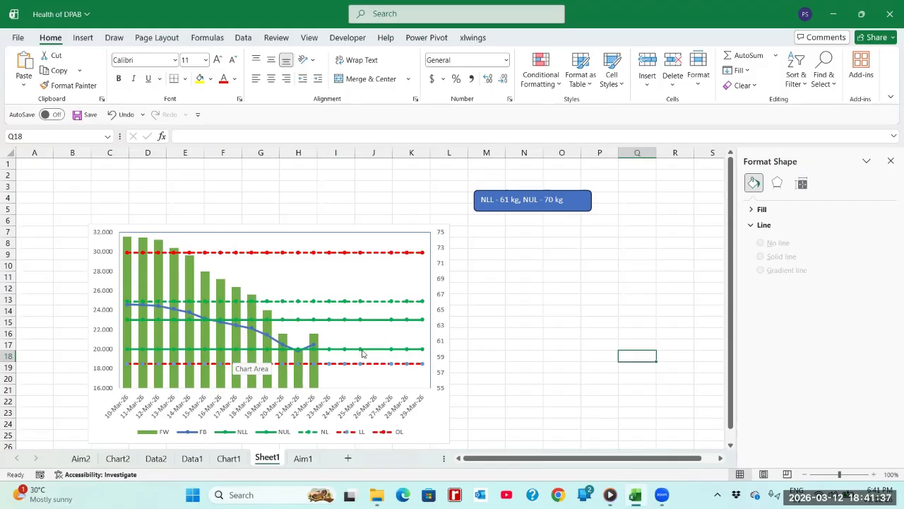
# Move the NLL/NUL weight note on Sheet1 slightly down and extend it upward to make room for another line
pyautogui.click(494, 215)
pyautogui.moveTo(494, 214); pyautogui.dragTo(491, 224)
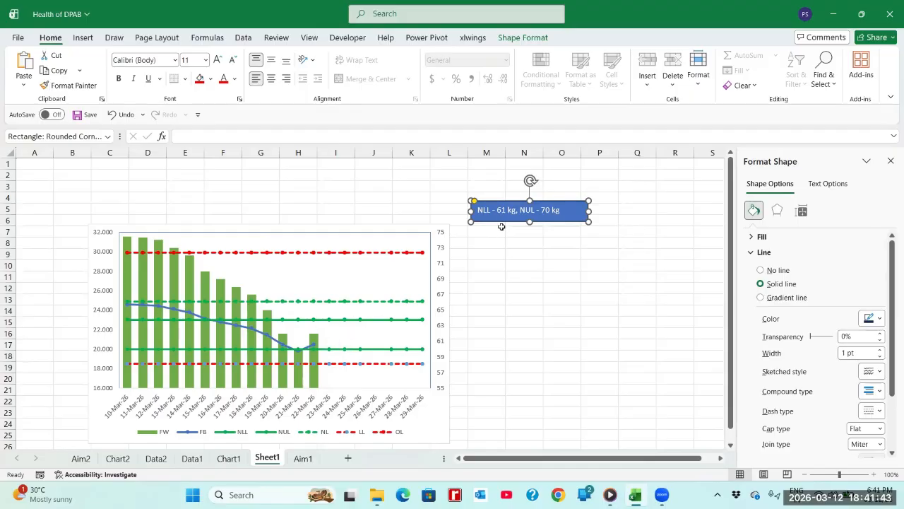
pyautogui.moveTo(531, 200); pyautogui.dragTo(531, 185)
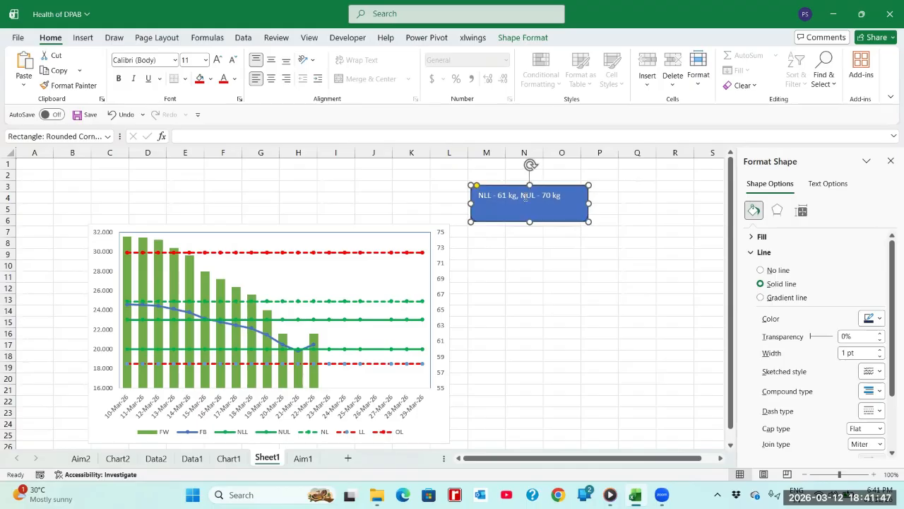
# Add the line "Height 174 cm" above the NLL/NUL weights, narrow the note to fit its text and save the workbook
pyautogui.press('Return')
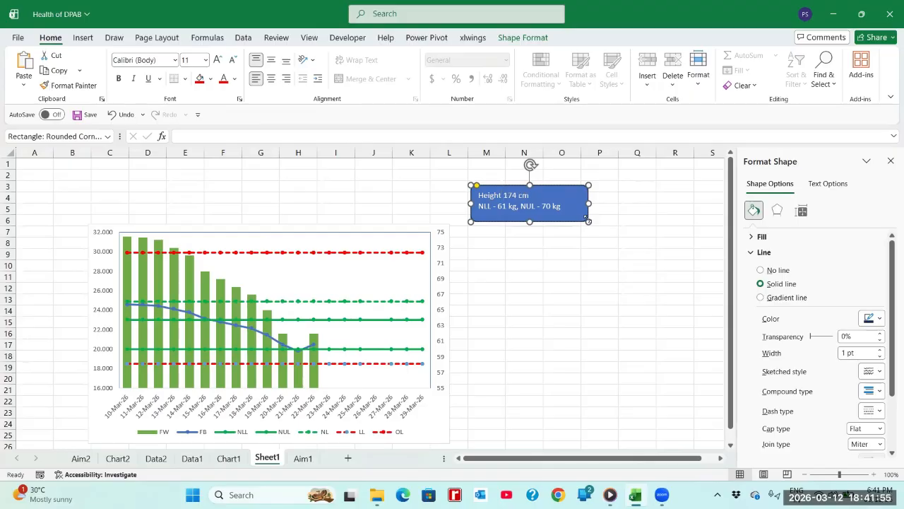
pyautogui.moveTo(588, 221); pyautogui.dragTo(571, 220)
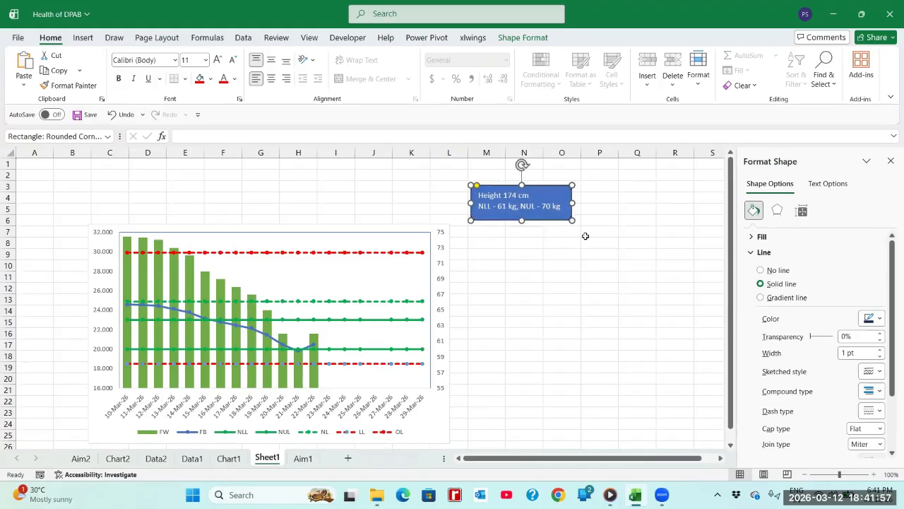
pyautogui.click(589, 241)
pyautogui.hotkey('ctrl', 's')
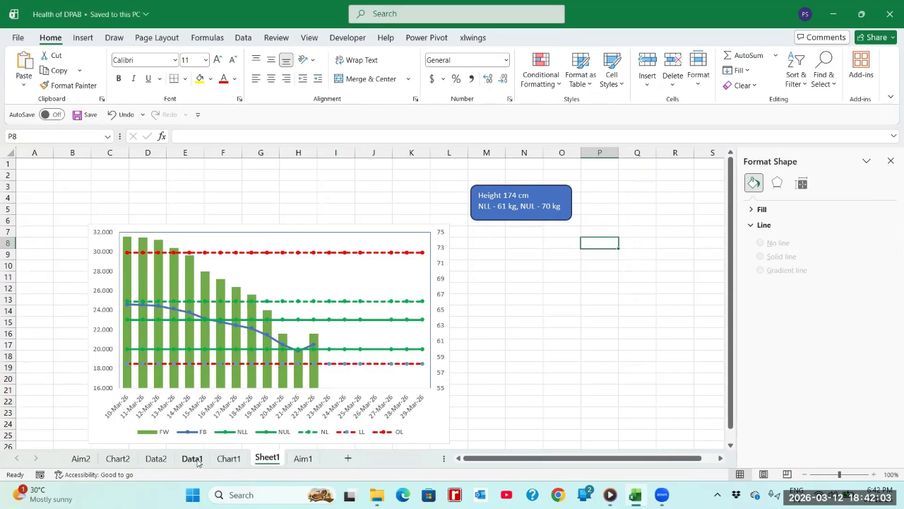
# Review the FW weight entries in Data1 cells E12 to E30
pyautogui.click(192, 459)
pyautogui.click(182, 321)
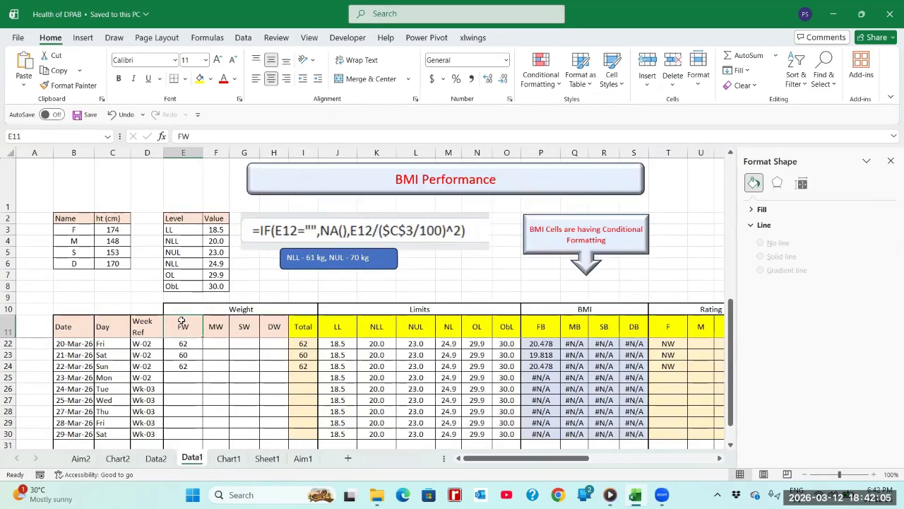
pyautogui.press('Down')
pyautogui.press('Down')
pyautogui.moveTo(185, 344); pyautogui.dragTo(185, 422)
pyautogui.hotkey('shift', 'Down')
pyautogui.hotkey('shift', 'Down')
pyautogui.hotkey('shift', 'Down')
pyautogui.hotkey('shift', 'Down')
pyautogui.hotkey('shift', 'Down')
pyautogui.hotkey('shift', 'Down')
pyautogui.hotkey('shift', 'Down')
pyautogui.hotkey('shift', 'Down')
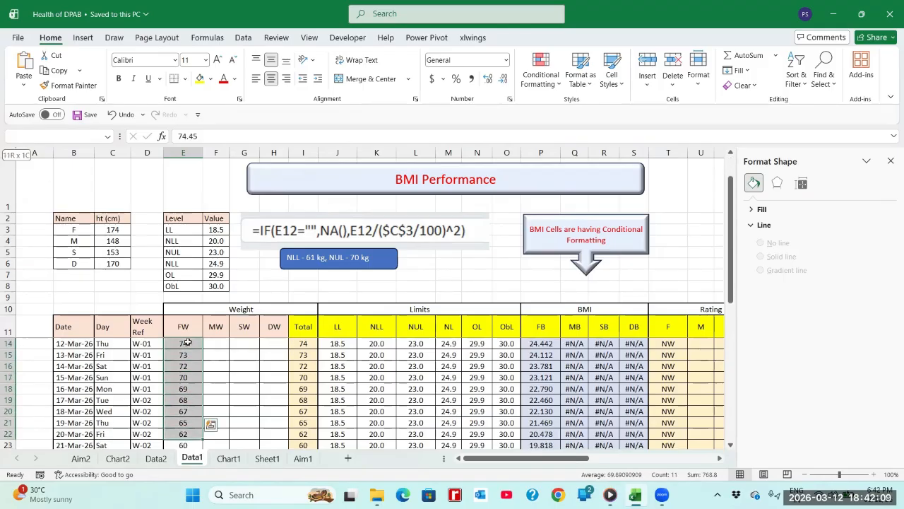
pyautogui.hotkey('shift', 'Down')
pyautogui.hotkey('shift', 'Down')
pyautogui.hotkey('shift', 'Down')
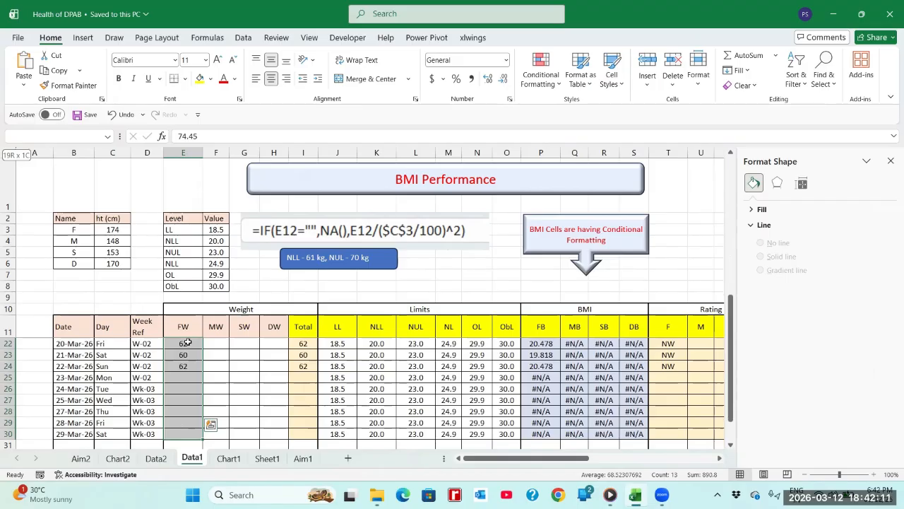
pyautogui.press('Down')
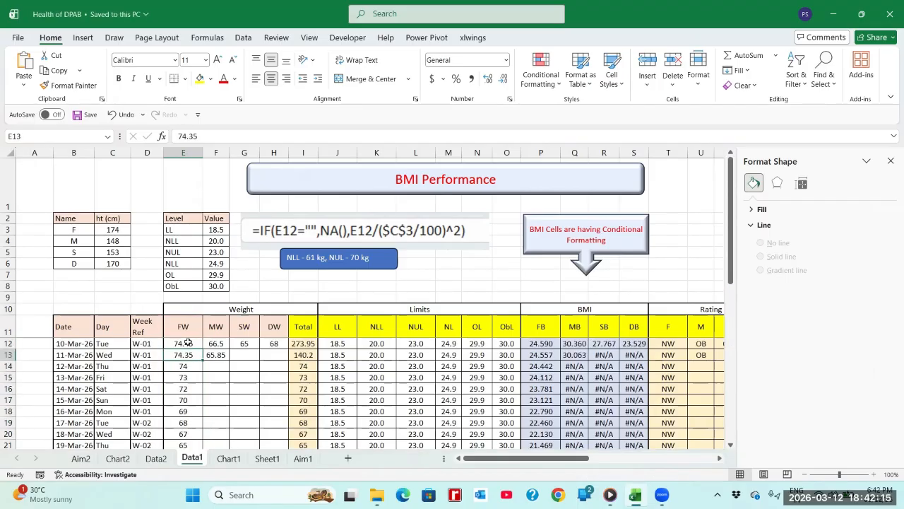
# Check F's height entry in the name and height table, Data1 cells B2 to C3
pyautogui.click(78, 219)
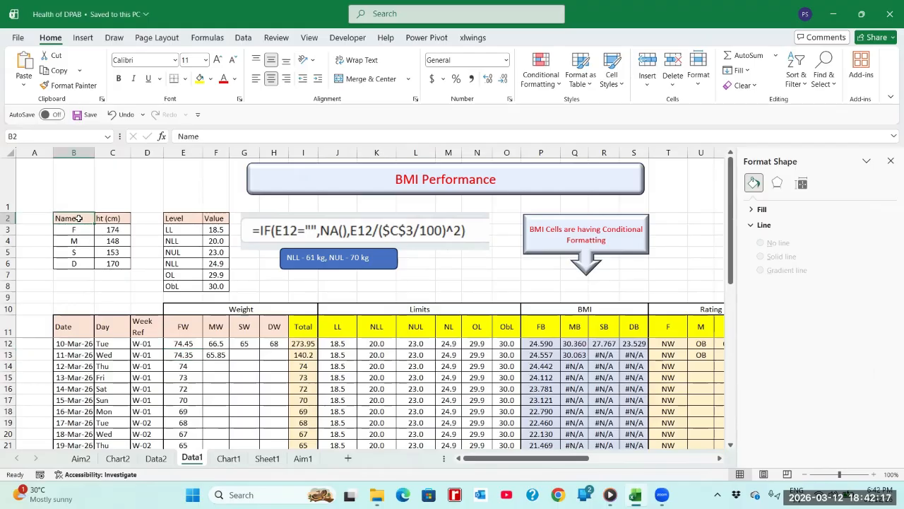
pyautogui.keyDown('shift'); pyautogui.click(113, 230); pyautogui.keyUp('shift')
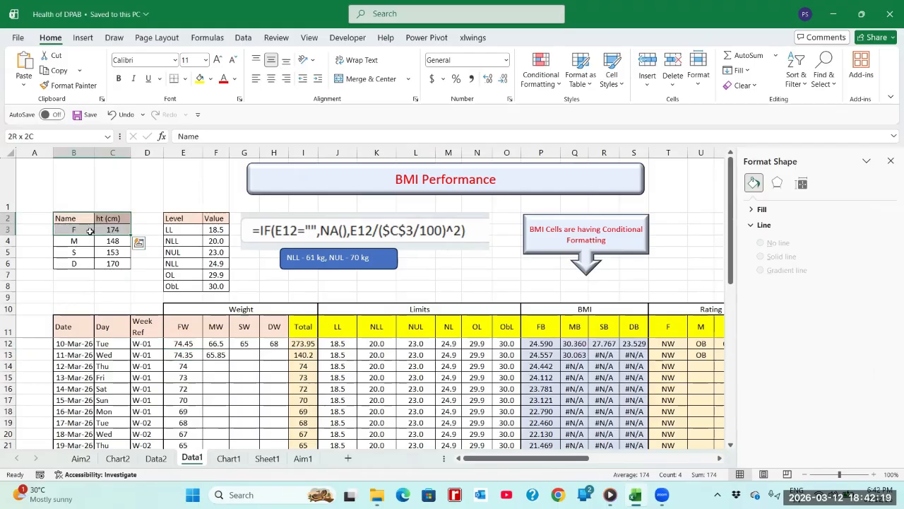
pyautogui.click(111, 231)
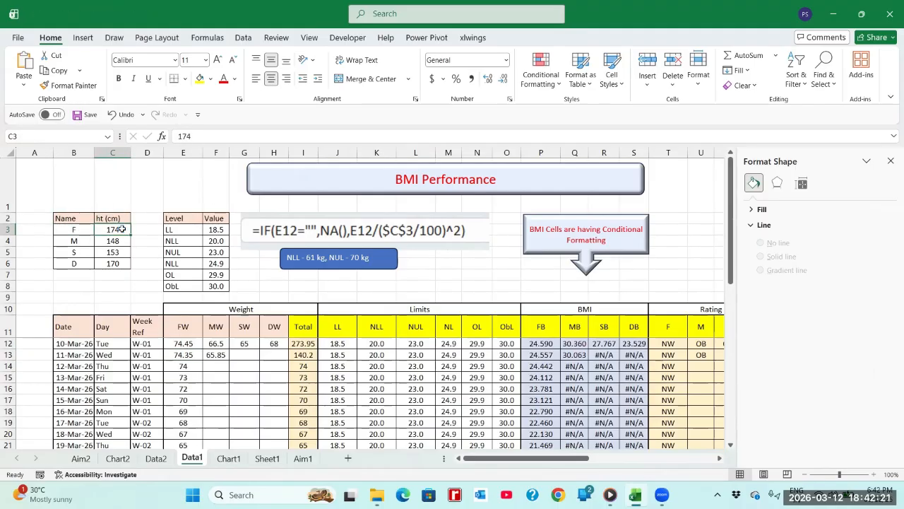
# Review the BMI level names and limit values in Data1 cells E3 to F8
pyautogui.click(169, 231)
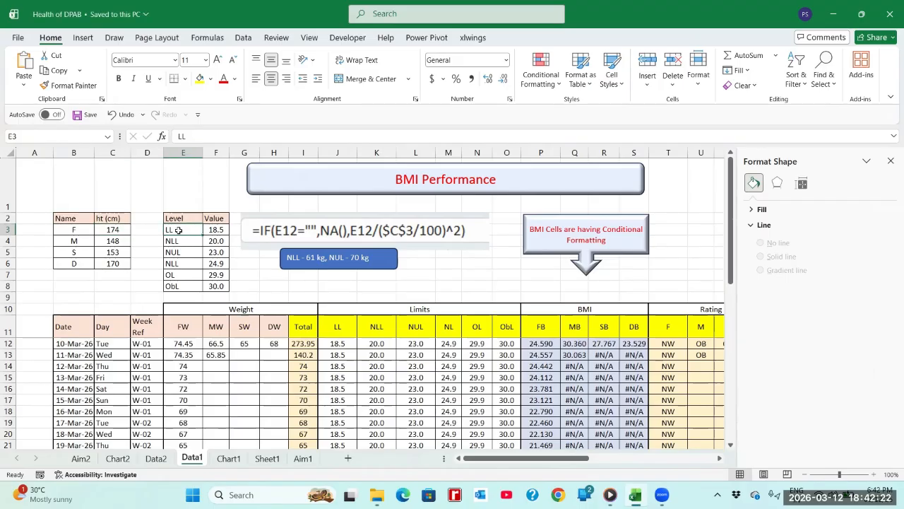
pyautogui.keyDown('shift'); pyautogui.click(219, 286); pyautogui.keyUp('shift')
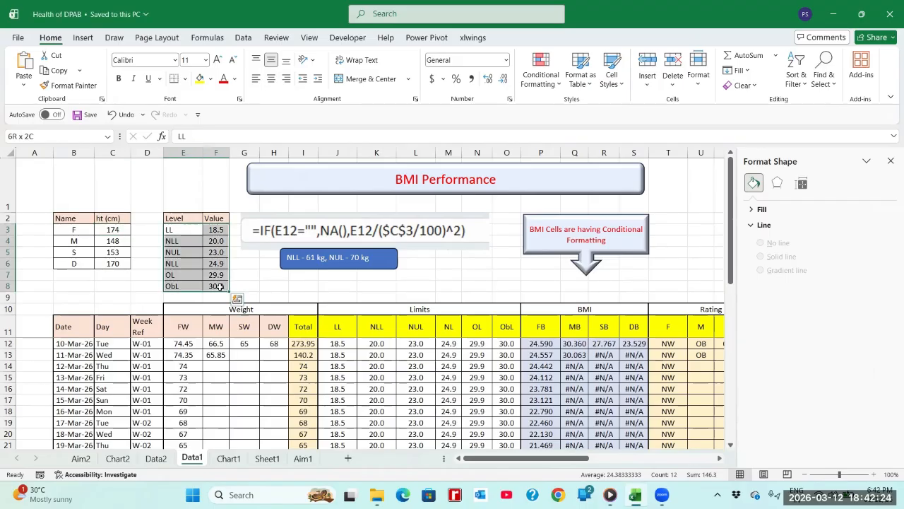
pyautogui.click(217, 229)
pyautogui.keyDown('shift'); pyautogui.click(223, 283); pyautogui.keyUp('shift')
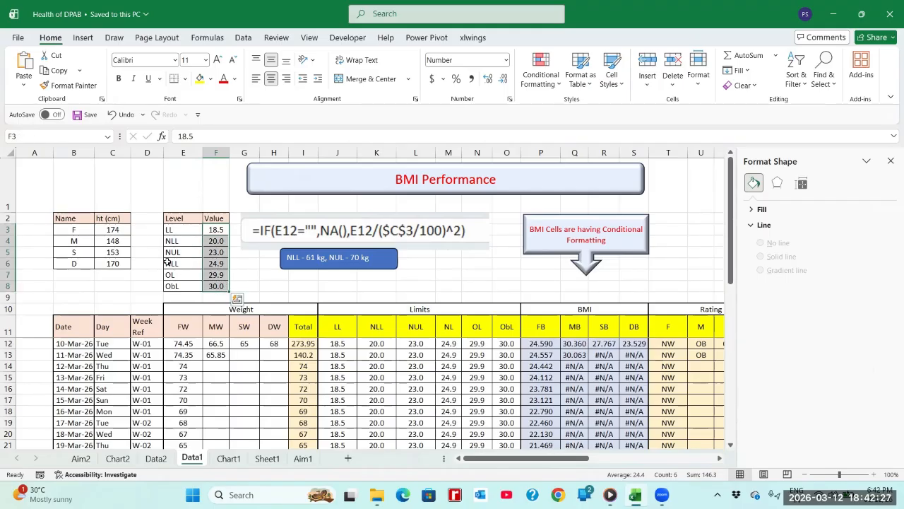
# Check F's height, the LL and ObL limits, the first FW weight and the BMI headings on Data1 against the Sheet1 chart
pyautogui.click(114, 229)
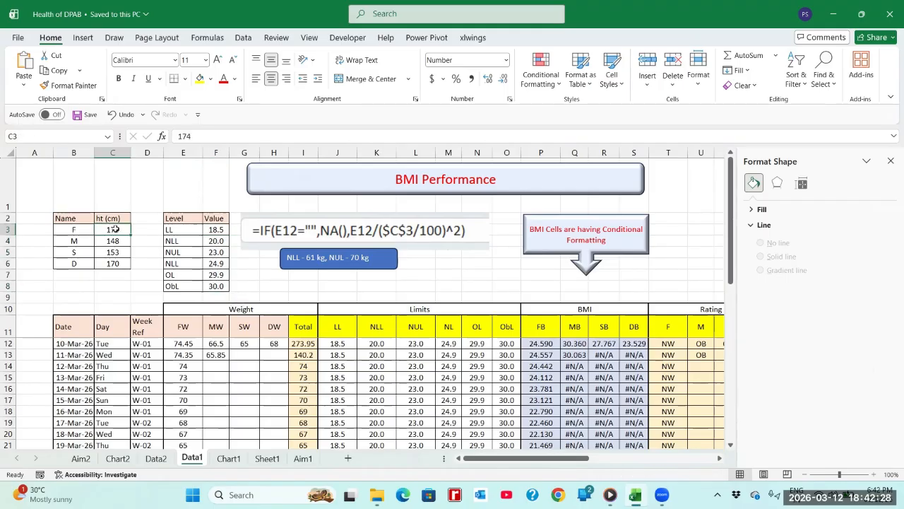
pyautogui.click(214, 229)
pyautogui.click(183, 326)
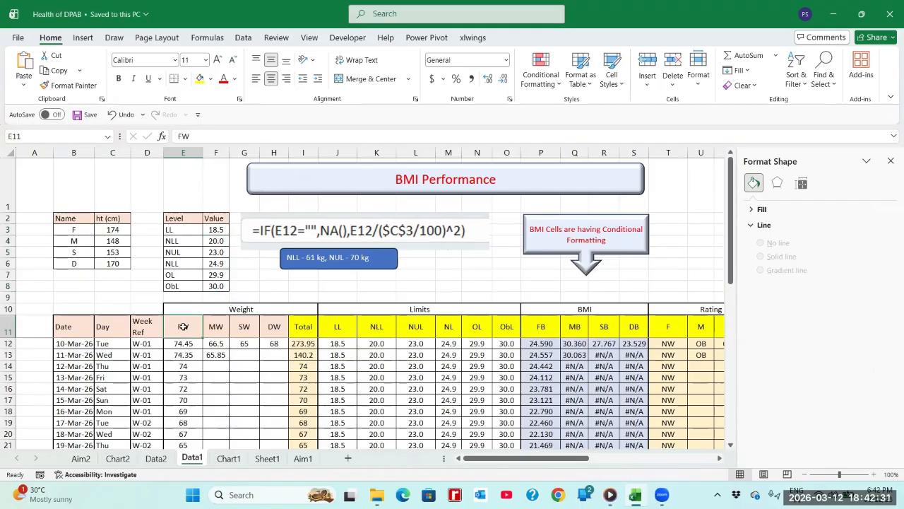
pyautogui.click(183, 342)
pyautogui.click(113, 230)
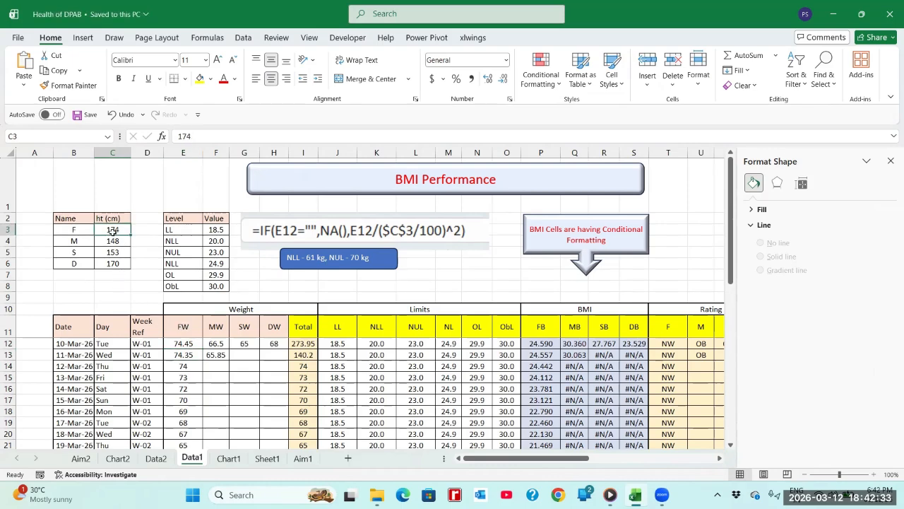
pyautogui.click(213, 230)
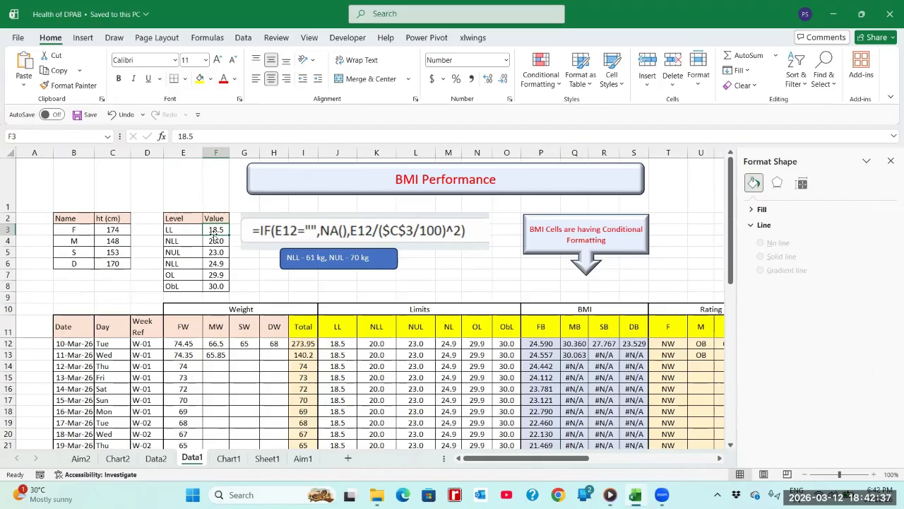
pyautogui.click(220, 284)
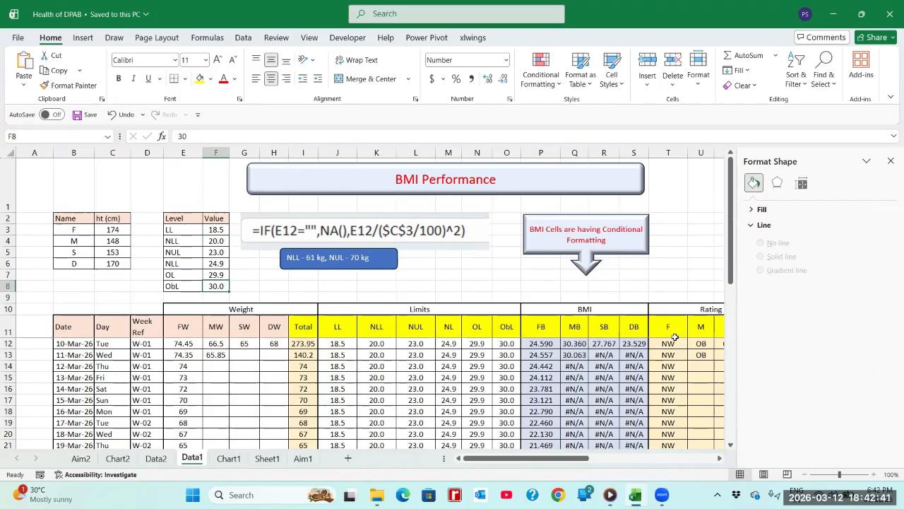
pyautogui.click(628, 332)
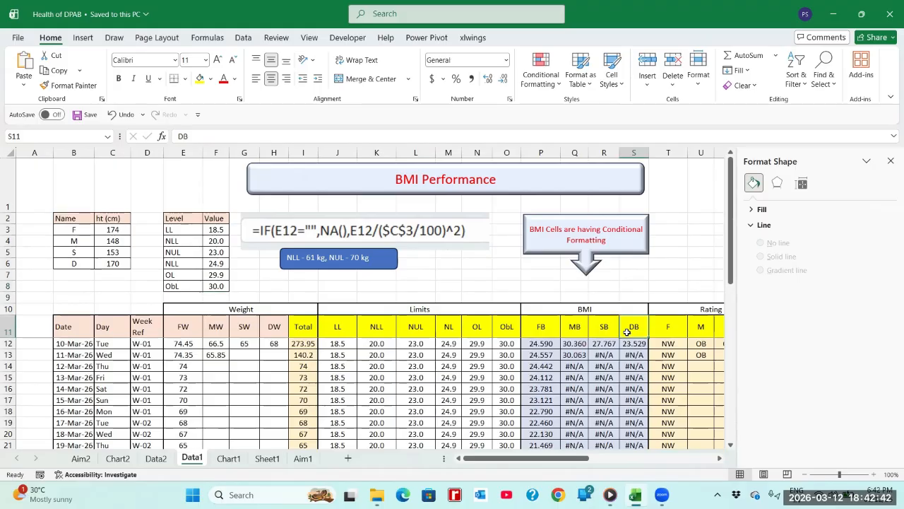
pyautogui.click(267, 459)
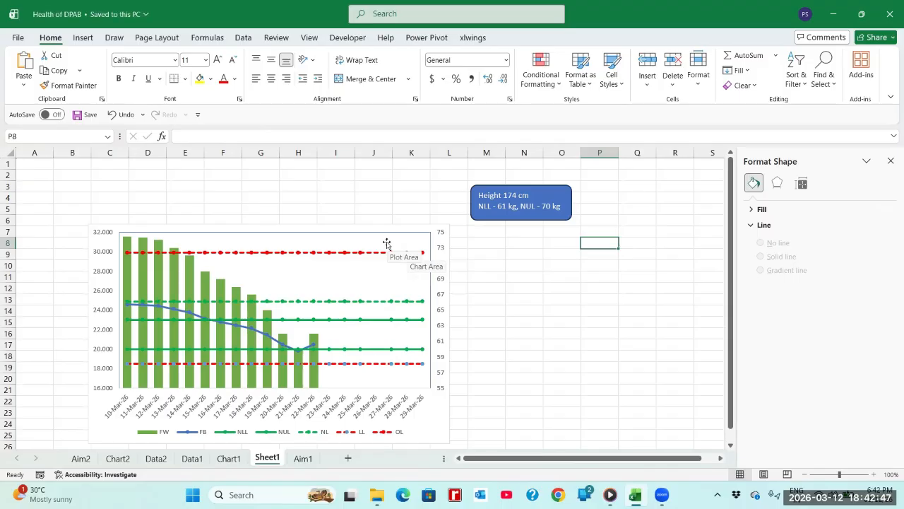
# Review the FW weight column on Data1 from E14 down to E29 and return to the Sheet1 chart
pyautogui.click(192, 458)
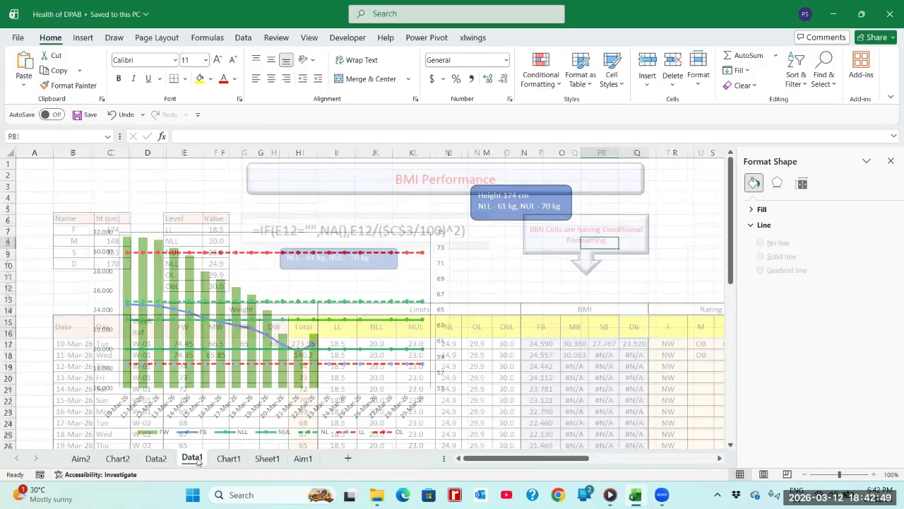
pyautogui.click(177, 368)
pyautogui.press('Down')
pyautogui.press('Down')
pyautogui.press('Down')
pyautogui.press('Down')
pyautogui.press('Down')
pyautogui.press('Down')
pyautogui.press('Down')
pyautogui.press('Down')
pyautogui.press('Down')
pyautogui.press('Down')
pyautogui.press('Down')
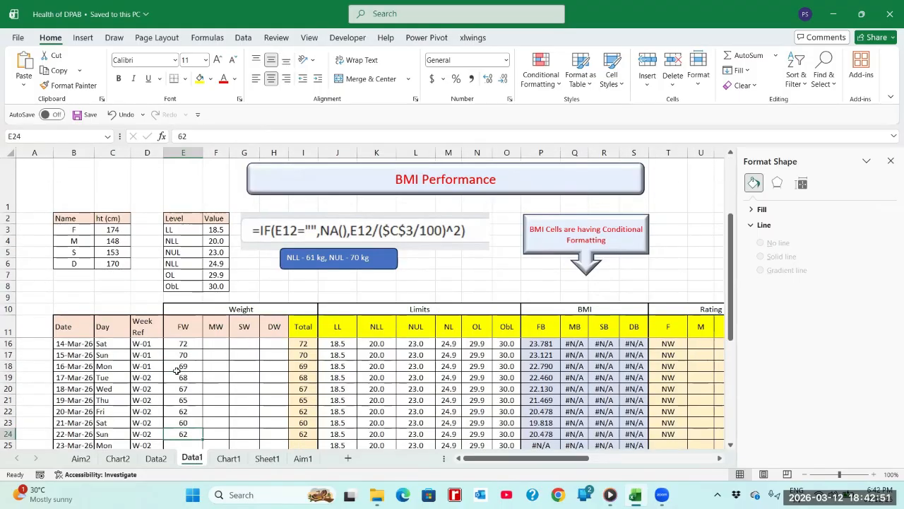
pyautogui.press('Down')
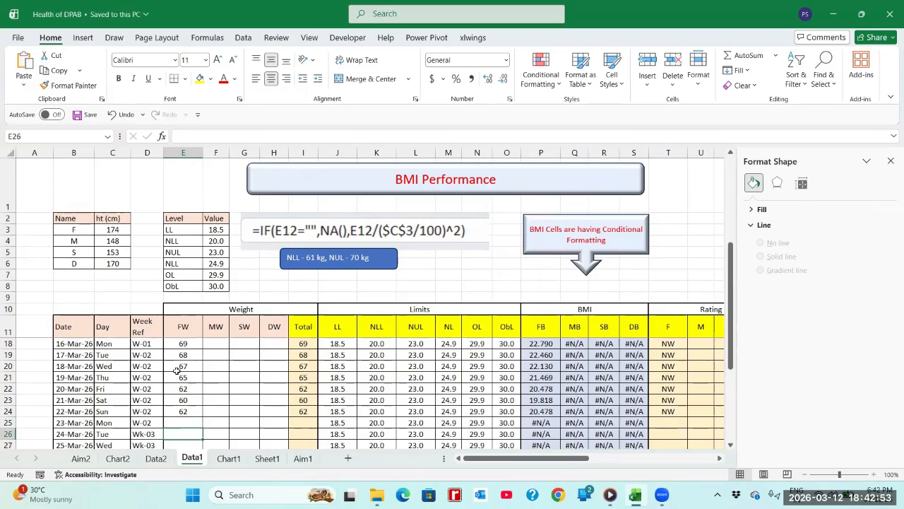
pyautogui.press('Down')
pyautogui.press('Down')
pyautogui.press('Down')
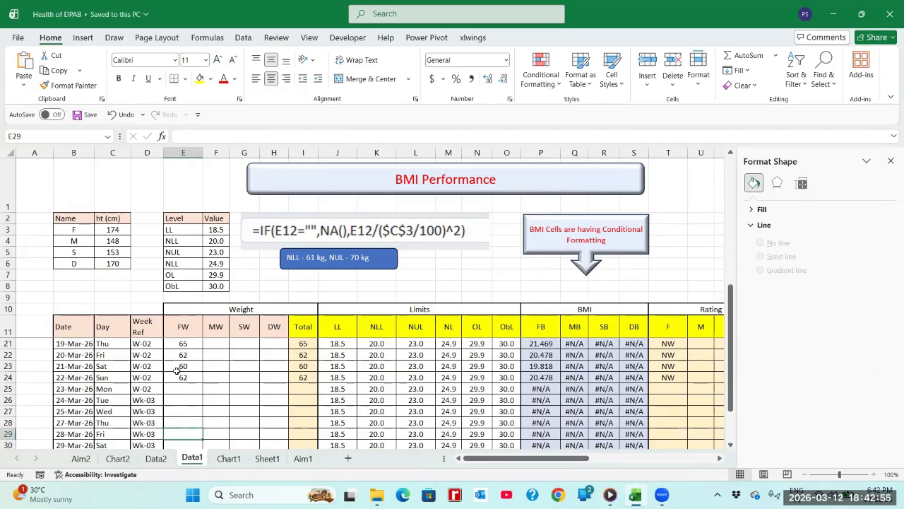
pyautogui.click(268, 459)
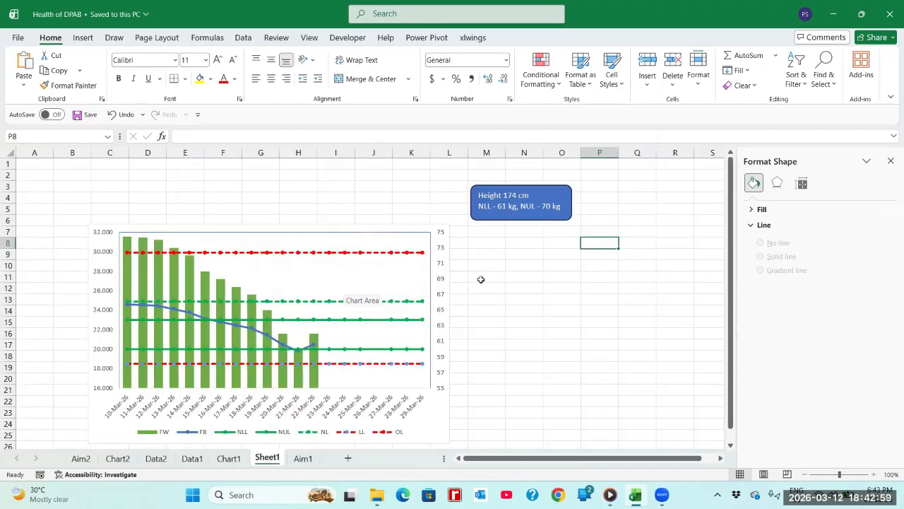